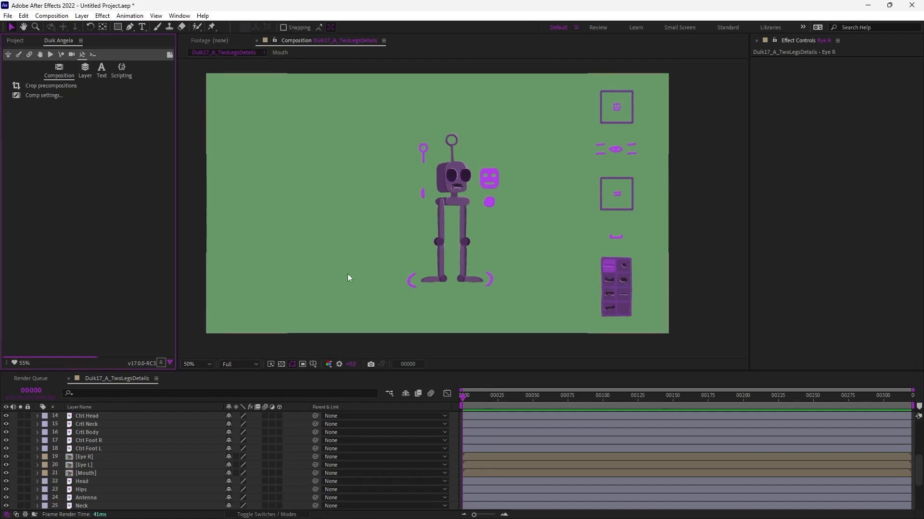
# - Select the Ctrl Foot L, Ctrl Foot R and Crtl Neck layers in turn to examine their bounding boxes
pyautogui.click(368, 260)
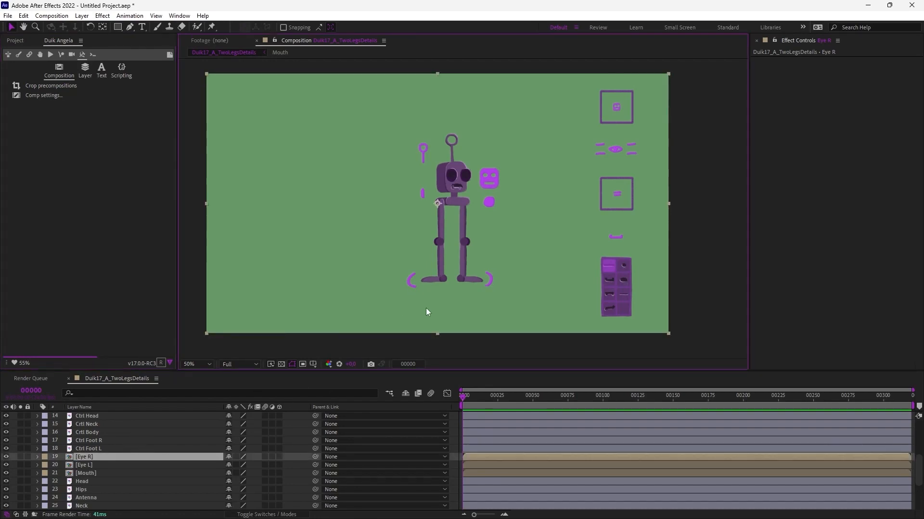
pyautogui.click(96, 449)
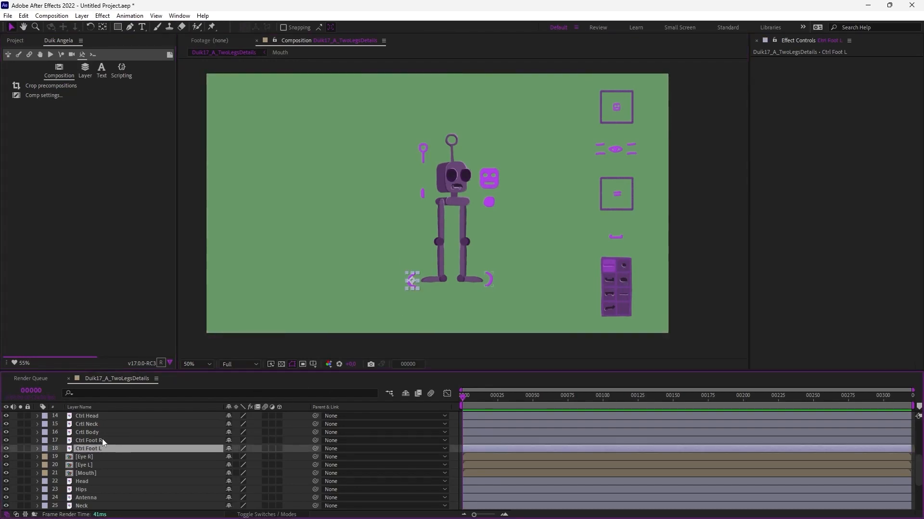
pyautogui.click(100, 441)
pyautogui.click(103, 424)
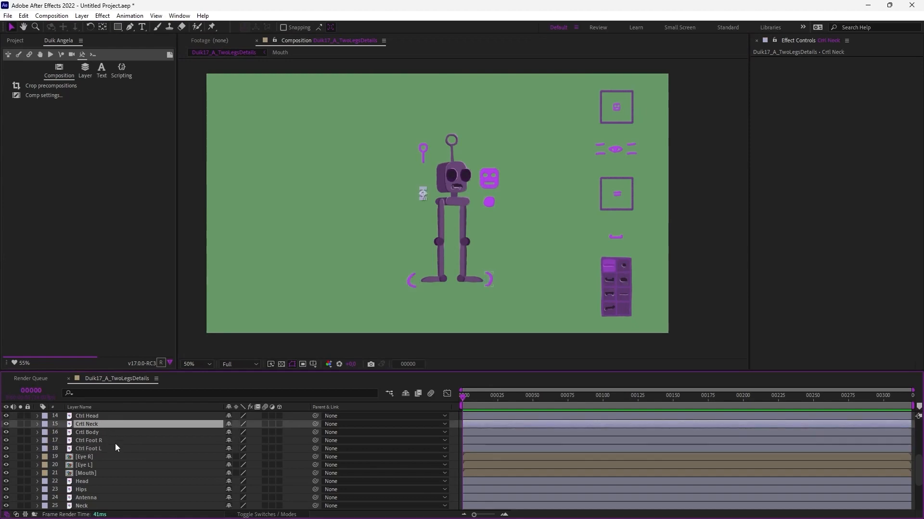
# - Open the Eye R precomposition, turn on its transparency grid, and return to the main composition
pyautogui.click(85, 456)
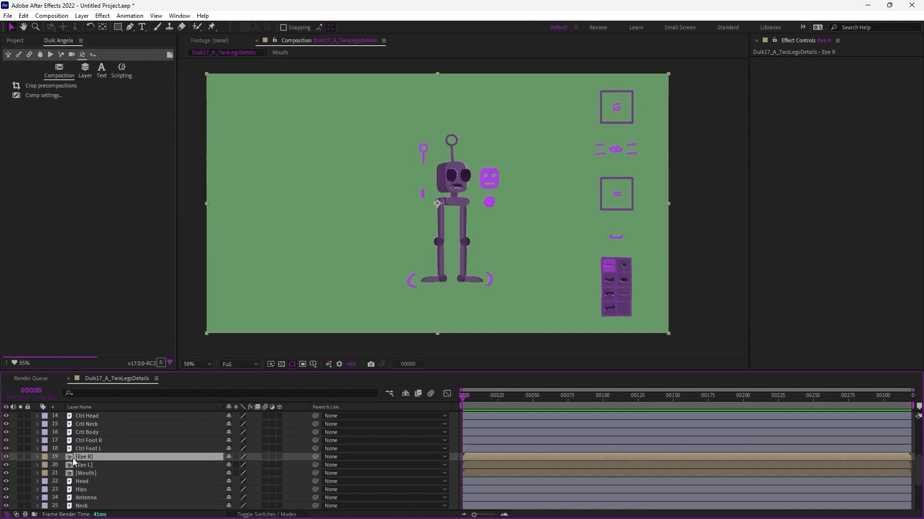
pyautogui.press('q')
pyautogui.doubleClick(98, 457)
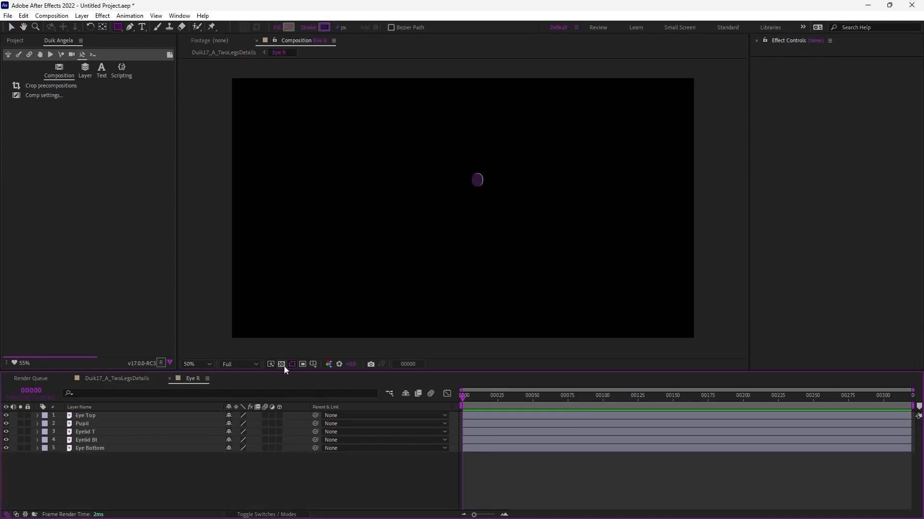
pyautogui.click(281, 364)
pyautogui.click(139, 378)
pyautogui.press('v')
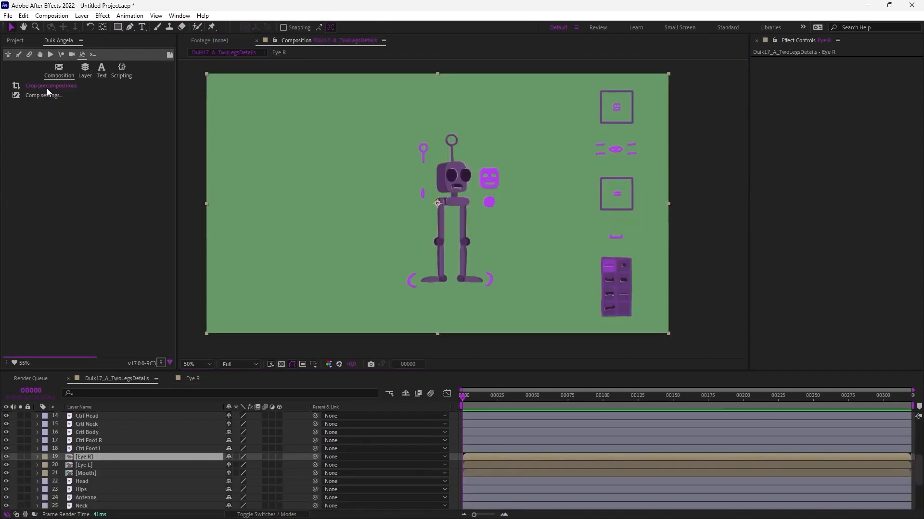
# - Draw a rectangular mask around the robot's eye on the Eye R layer and crop the precomposition to it
pyautogui.click(119, 27)
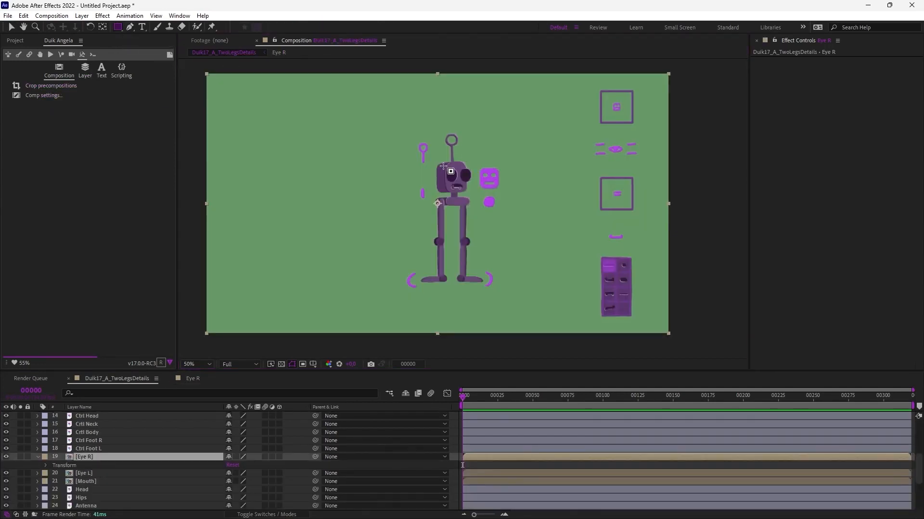
pyautogui.moveTo(443, 166); pyautogui.dragTo(460, 185)
pyautogui.press('v')
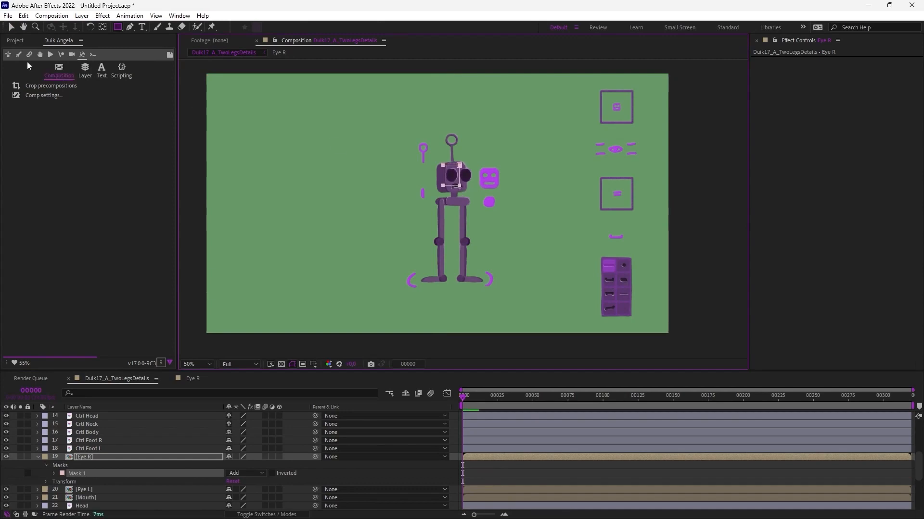
pyautogui.click(51, 85)
# - Delete Mask 1 from the Eye R layer, and check the cropped precomposition before returning to the main composition
pyautogui.click(78, 473)
pyautogui.press('Delete')
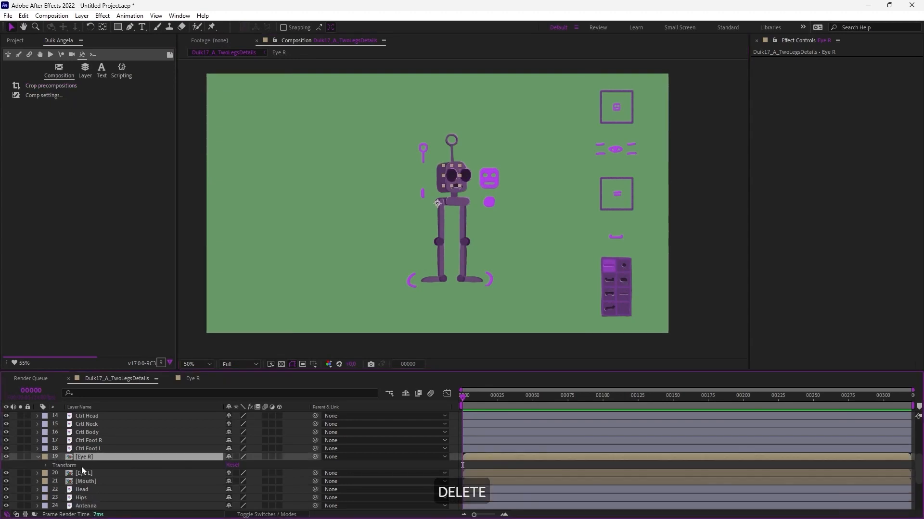
pyautogui.doubleClick(93, 456)
pyautogui.press('Tab')
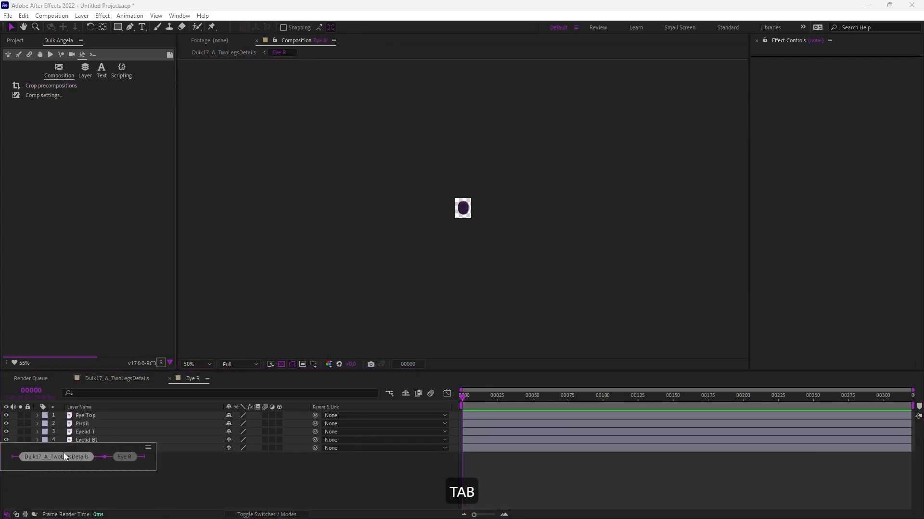
pyautogui.click(63, 455)
# - Crop the Eye L precomposition to a rectangular mask drawn around its eye, and delete the mask
pyautogui.click(88, 472)
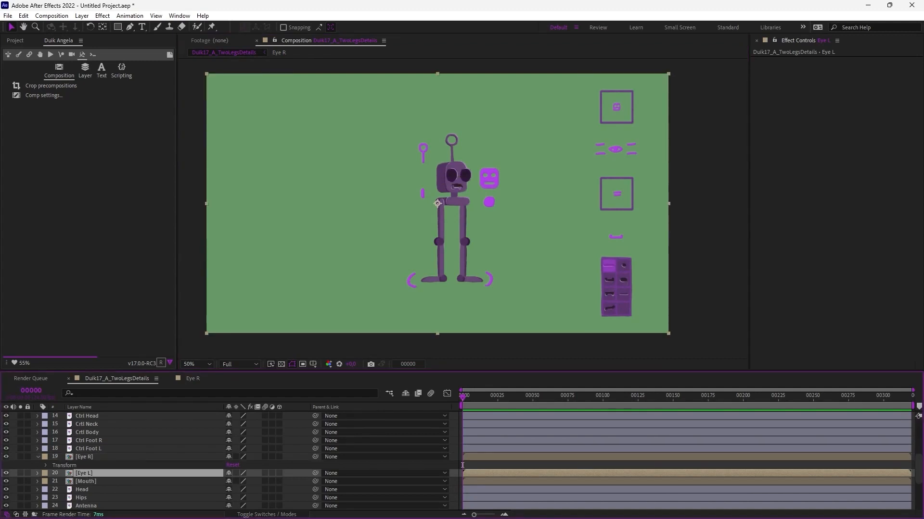
pyautogui.click(117, 27)
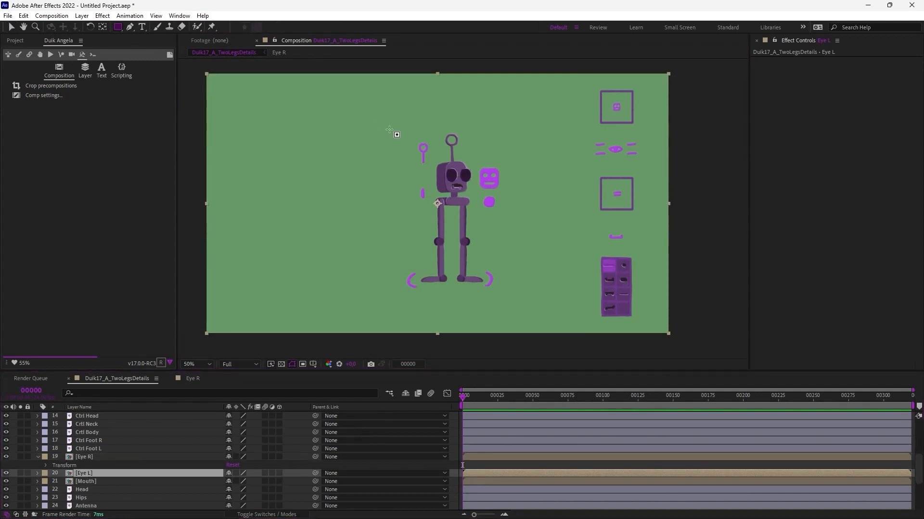
pyautogui.moveTo(454, 168); pyautogui.dragTo(473, 185)
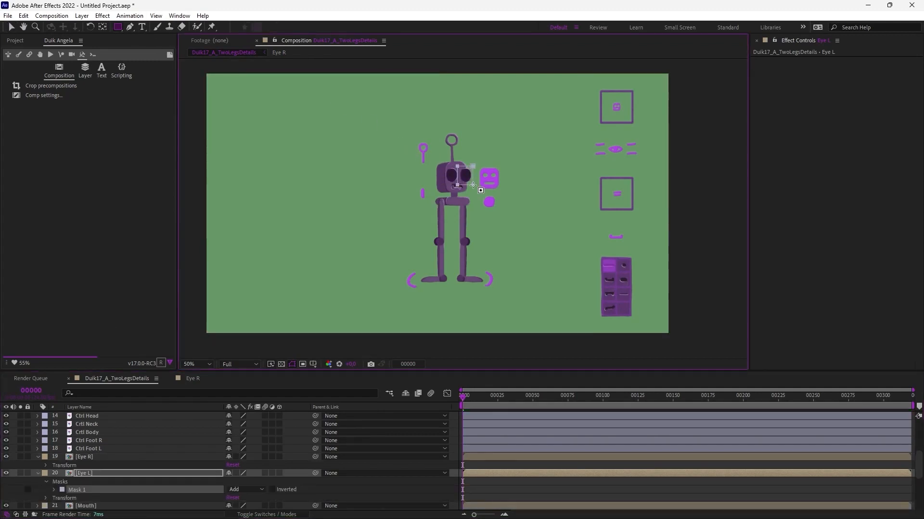
pyautogui.press('v')
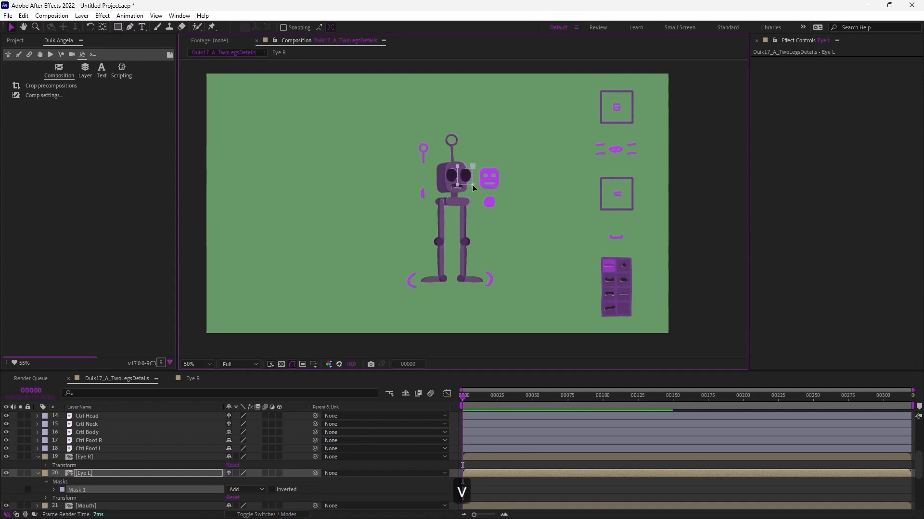
pyautogui.click(72, 86)
pyautogui.click(81, 490)
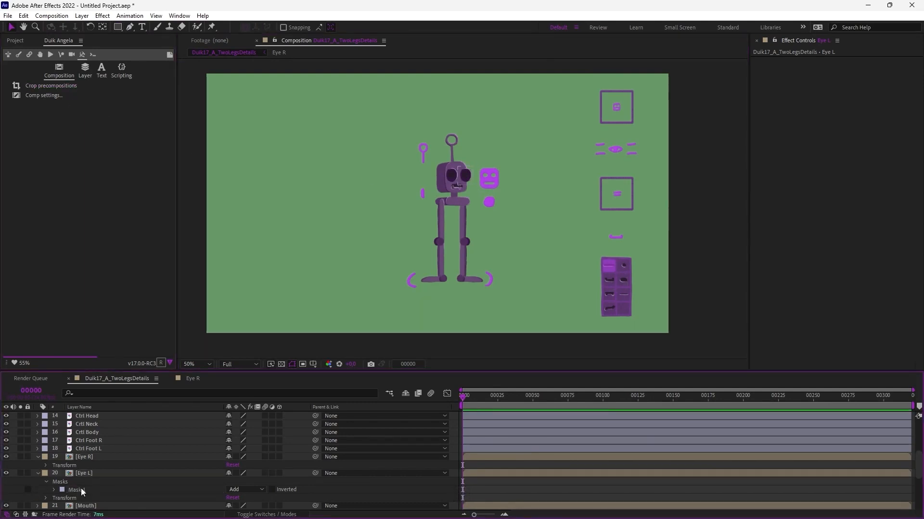
pyautogui.press('Delete')
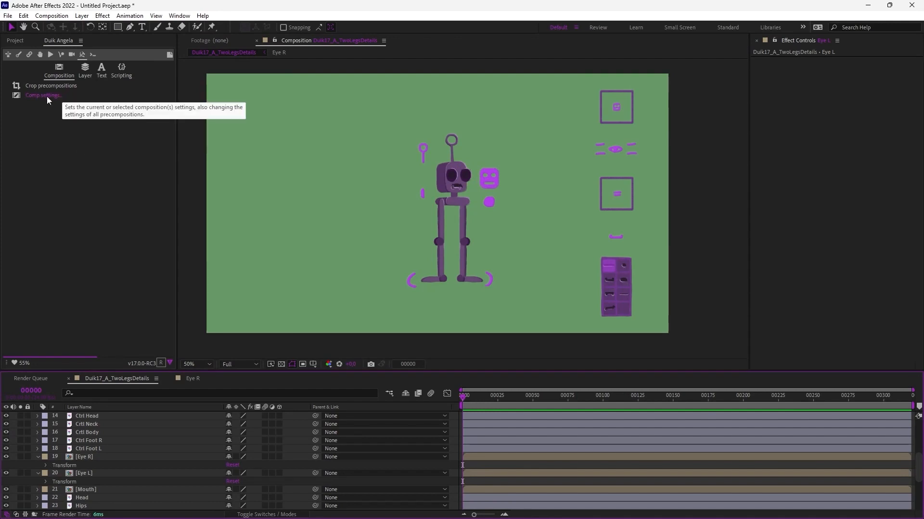
# - Open Duik's Comp settings tool and collapse the expanded Eye R and Eye L layers
pyautogui.click(47, 97)
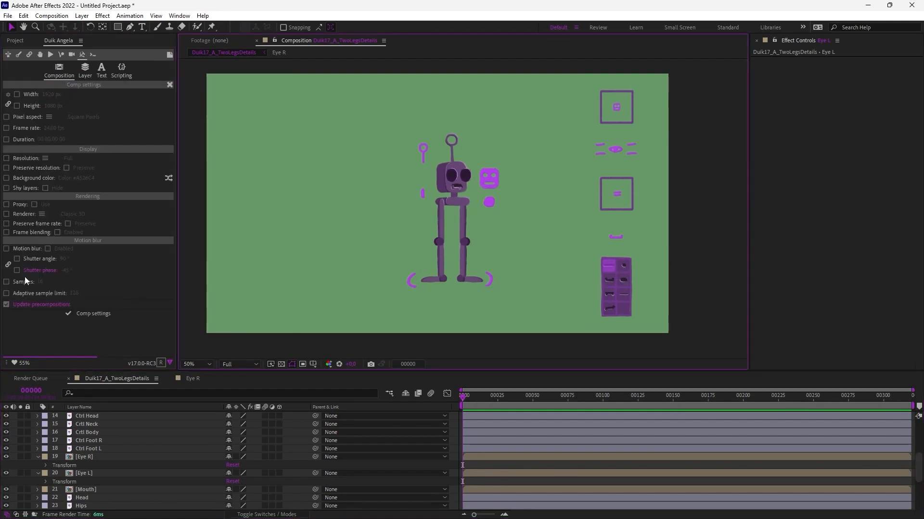
pyautogui.click(14, 448)
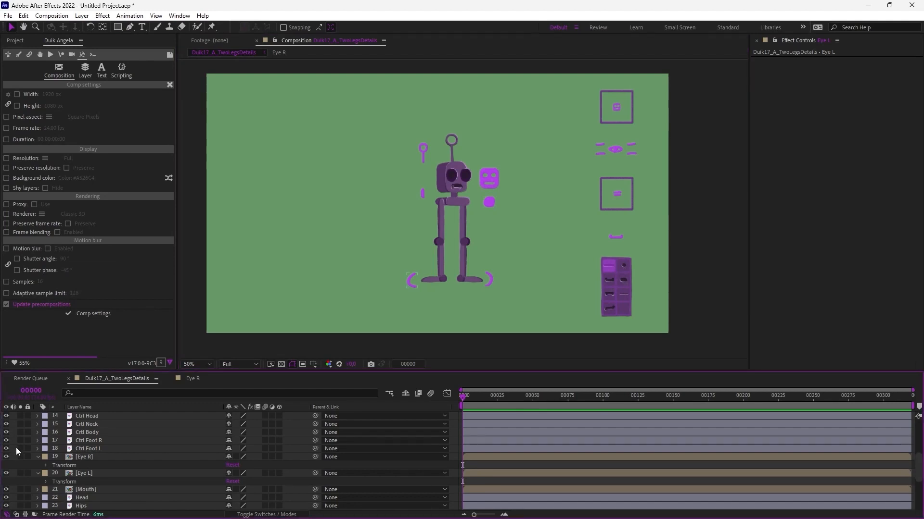
pyautogui.press('u')
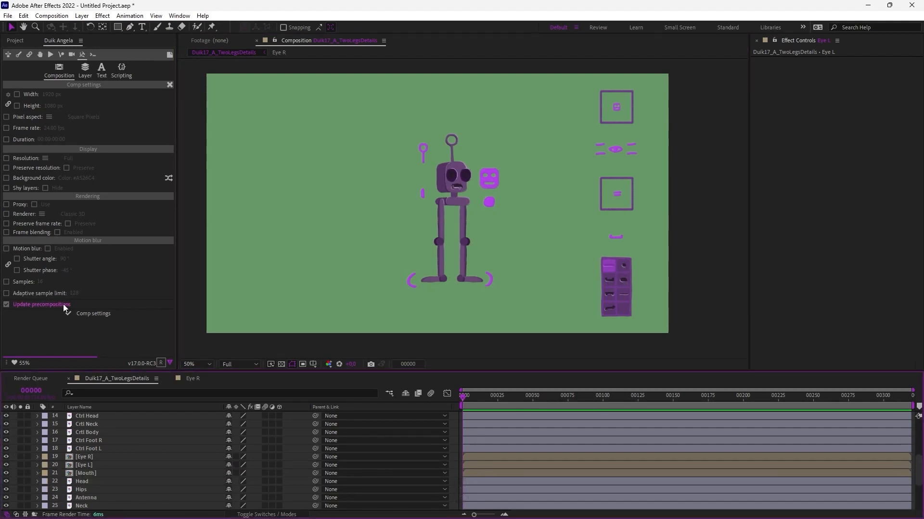
# - Set the composition's duration to 1500 frames and apply it with precomposition updating enabled
pyautogui.scroll(5, 114, 459)
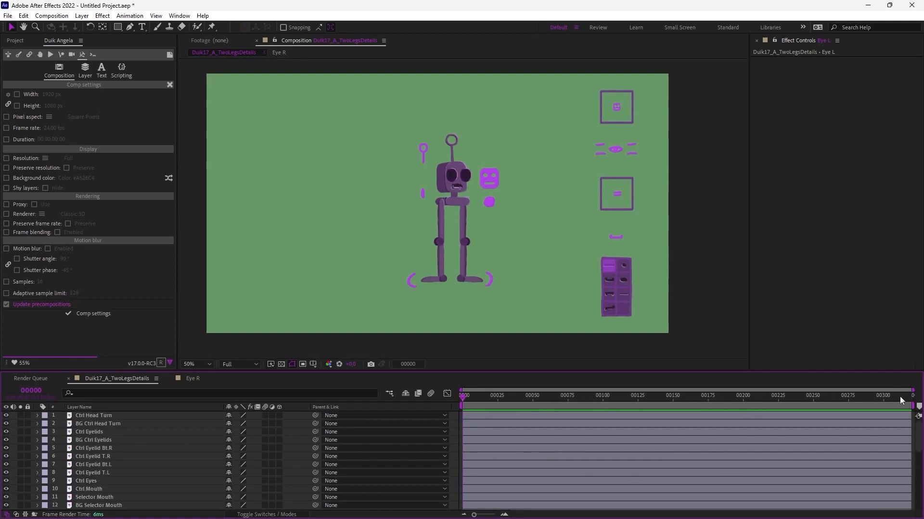
pyautogui.scroll(-4, 202, 446)
pyautogui.scroll(-1, 214, 447)
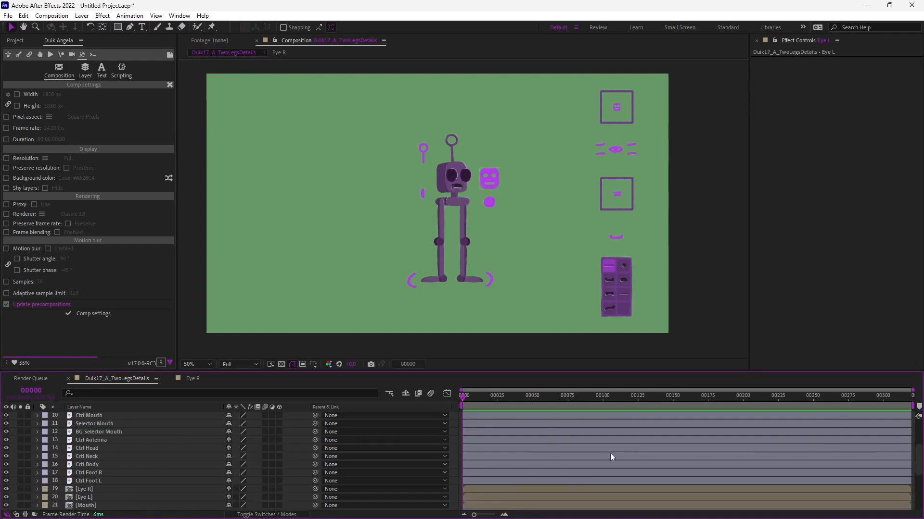
pyautogui.scroll(-1, 113, 433)
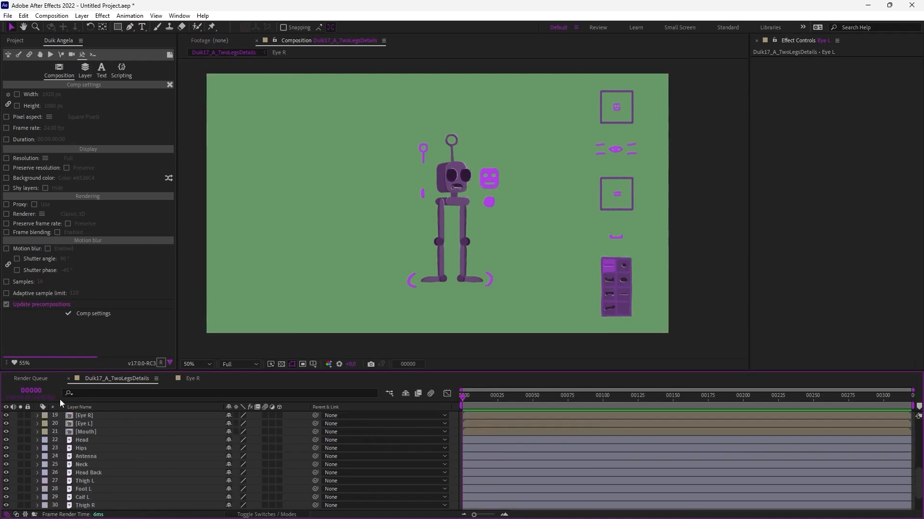
pyautogui.click(22, 141)
pyautogui.click(50, 141)
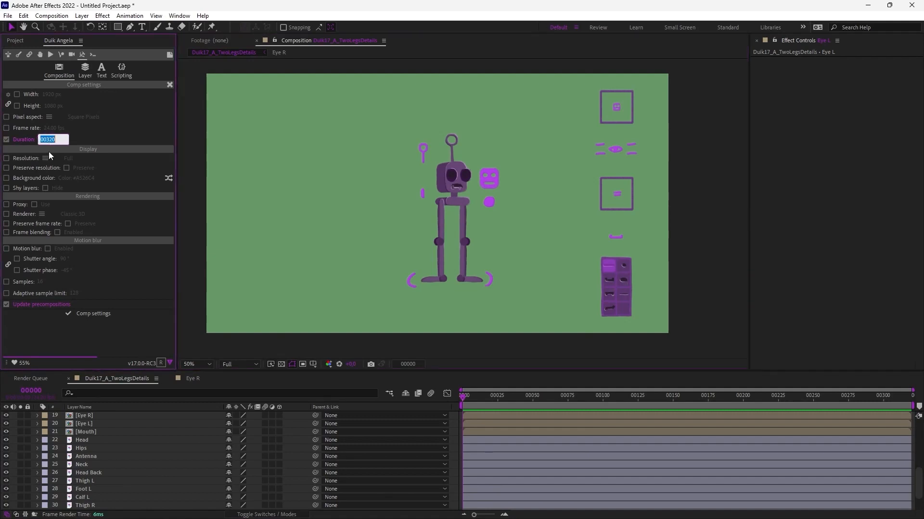
pyautogui.write('1500')
pyautogui.press('Return')
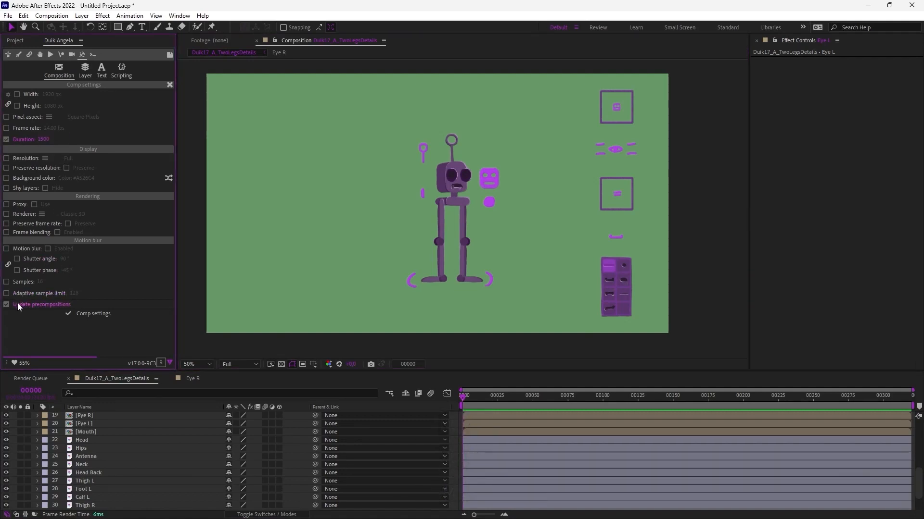
pyautogui.click(88, 318)
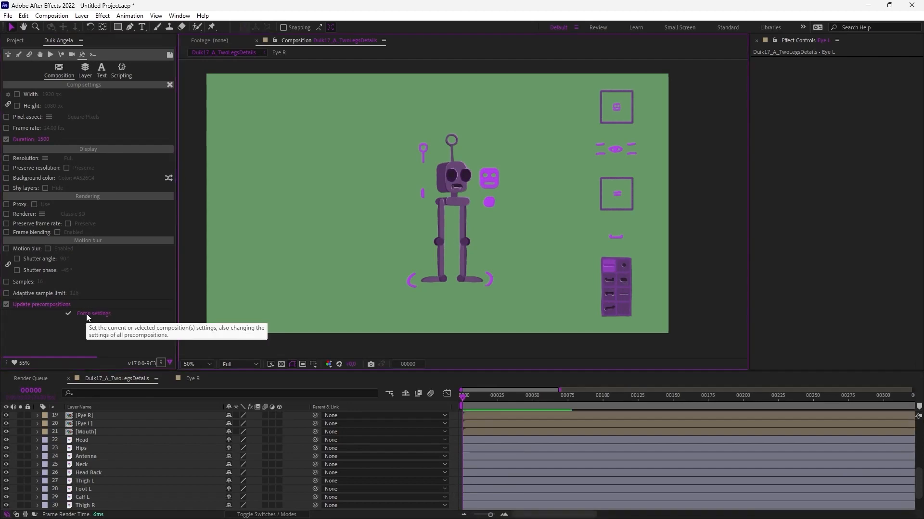
pyautogui.moveTo(491, 515); pyautogui.dragTo(474, 515)
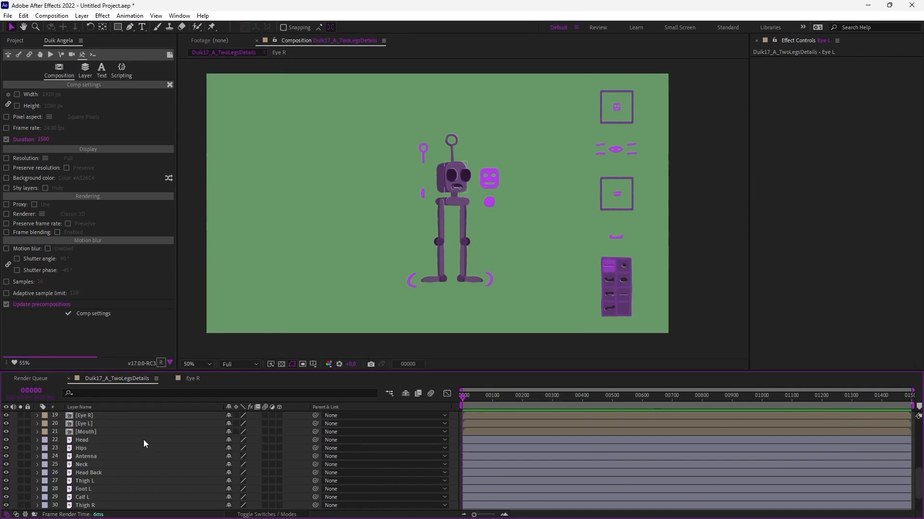
# - Open the Eye R precomposition and examine its layers over the full duration
pyautogui.scroll(2, 135, 439)
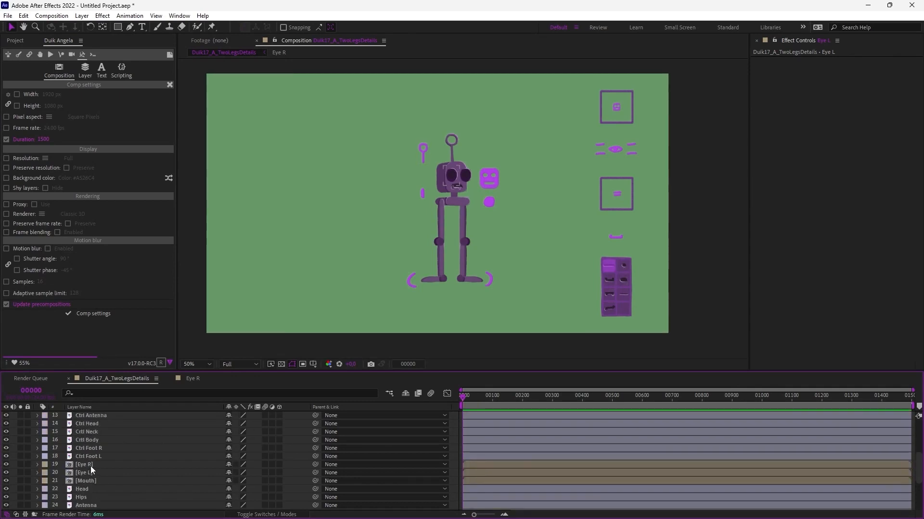
pyautogui.doubleClick(91, 467)
pyautogui.moveTo(490, 514); pyautogui.dragTo(474, 514)
# - Try trimming the end of all five Eye R layers back to frame 334, and undo the trim
pyautogui.click(588, 447)
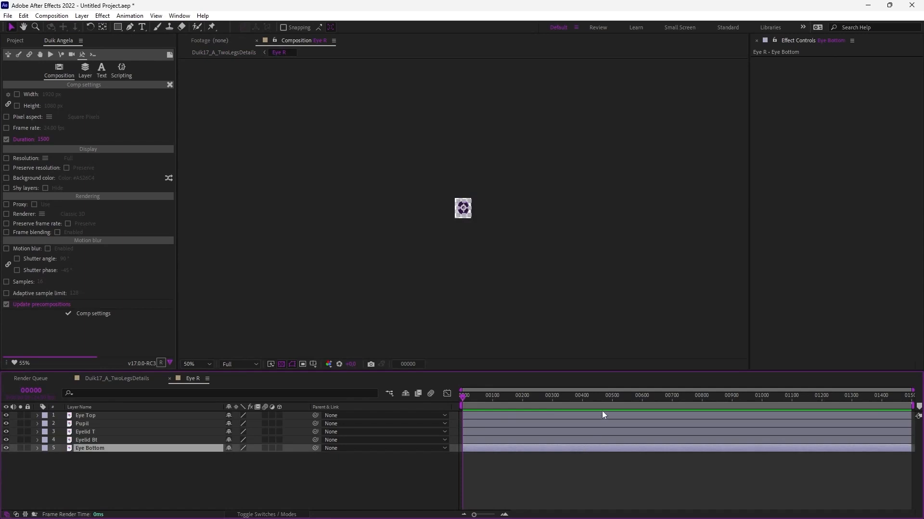
pyautogui.press('shift')
pyautogui.keyDown('shift'); pyautogui.click(565, 417); pyautogui.keyUp('shift')
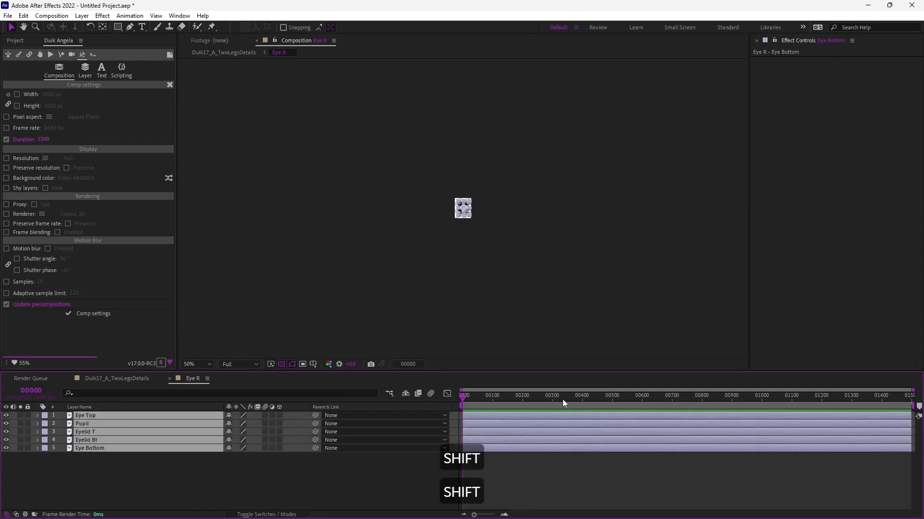
pyautogui.click(563, 399)
pyautogui.moveTo(912, 416); pyautogui.dragTo(563, 415)
pyautogui.hotkey('ctrl', 'z')
pyautogui.click(676, 469)
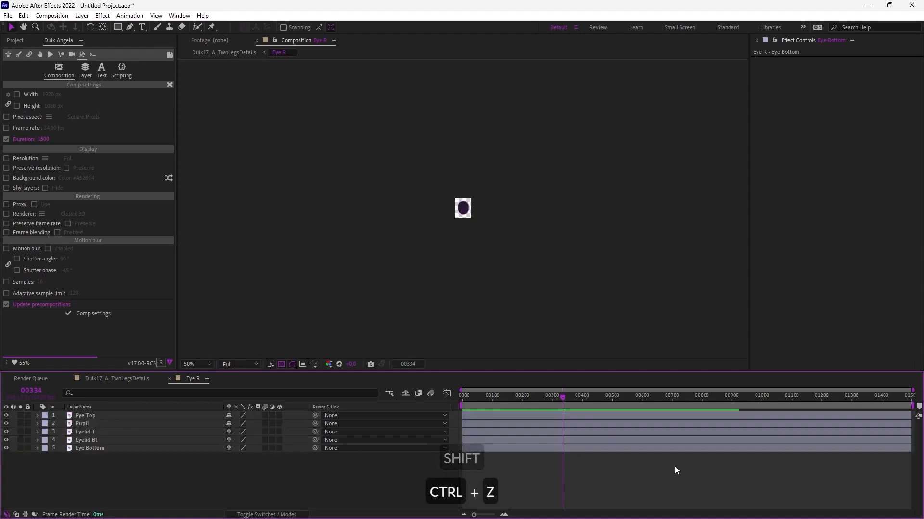
# - In the main composition, trim the end of Crtl Neck to about frame 930 and Ctrl Foot R to about frame 1050
pyautogui.click(136, 380)
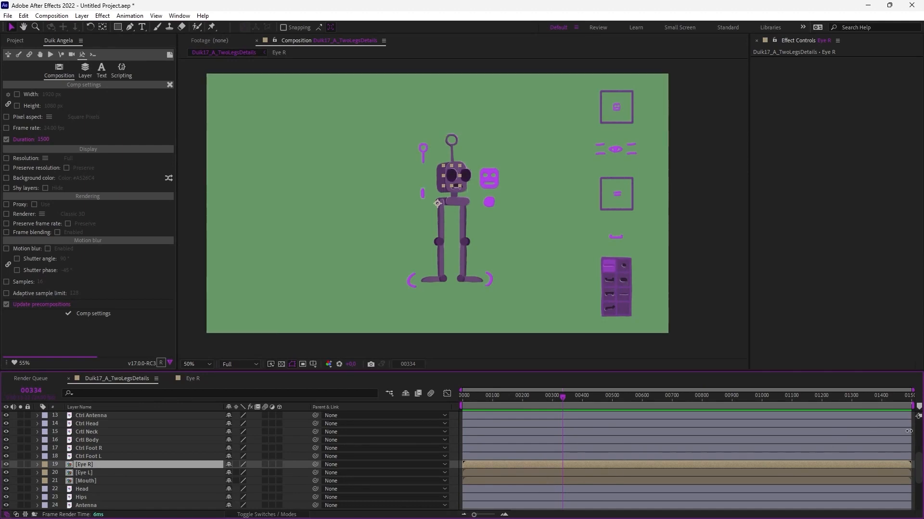
pyautogui.moveTo(908, 431); pyautogui.dragTo(740, 433)
pyautogui.moveTo(908, 448); pyautogui.dragTo(776, 445)
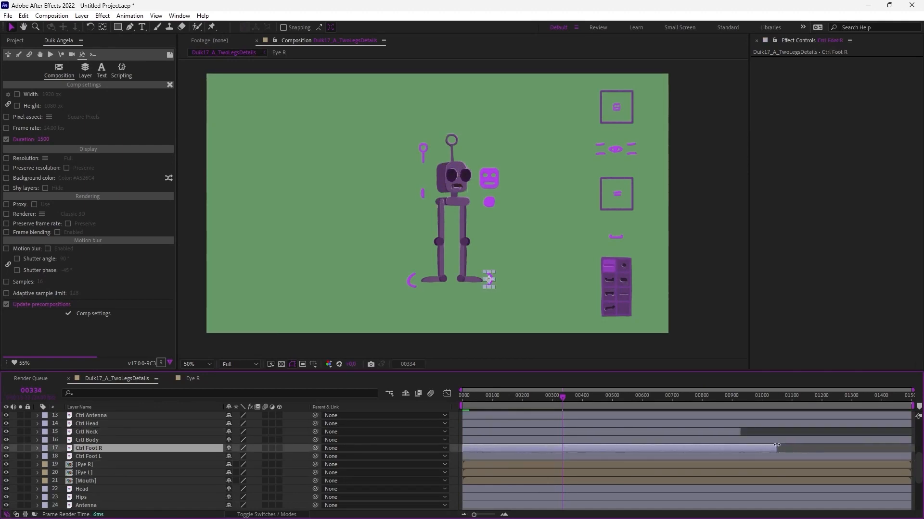
# - Set the composition's duration to 2000 frames and apply it to the composition and its precompositions
pyautogui.click(43, 139)
pyautogui.write('2000')
pyautogui.press('KP_Enter')
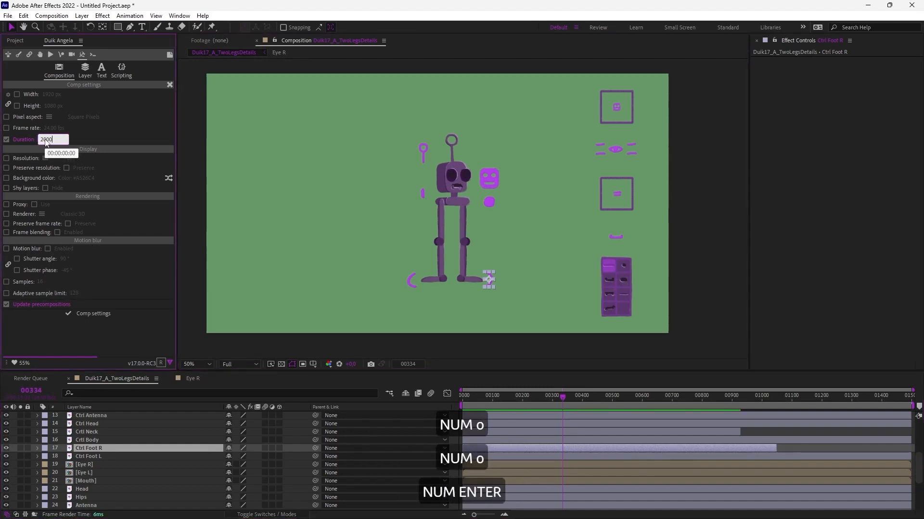
pyautogui.click(99, 315)
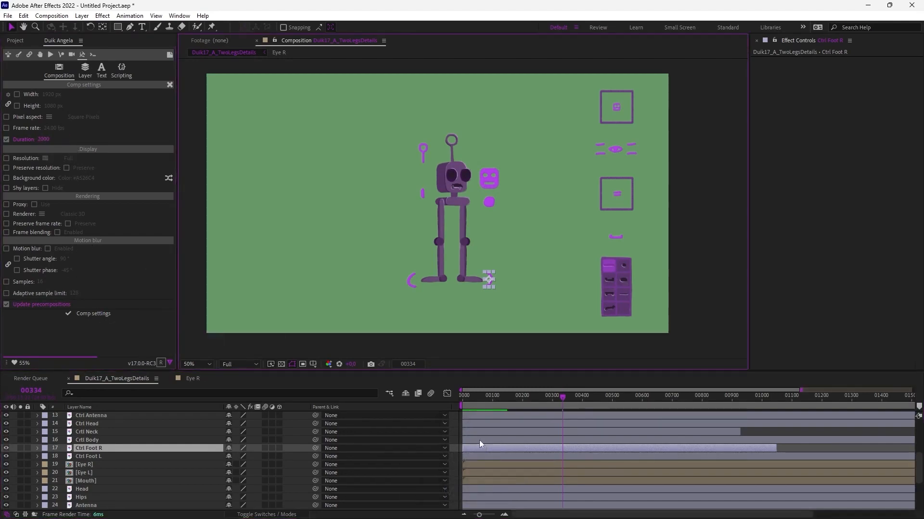
pyautogui.moveTo(476, 516); pyautogui.dragTo(473, 516)
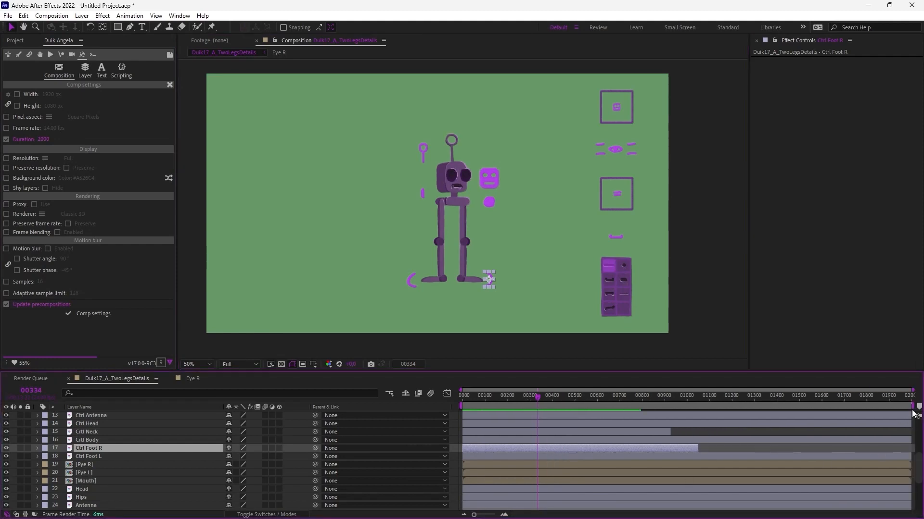
# - Undo the composition duration change and the end trims of the Crtl Neck and Ctrl Foot R layers
pyautogui.hotkey('ctrl', 'z')
pyautogui.hotkey('ctrl', 'z')
pyautogui.hotkey('ctrl', 'z')
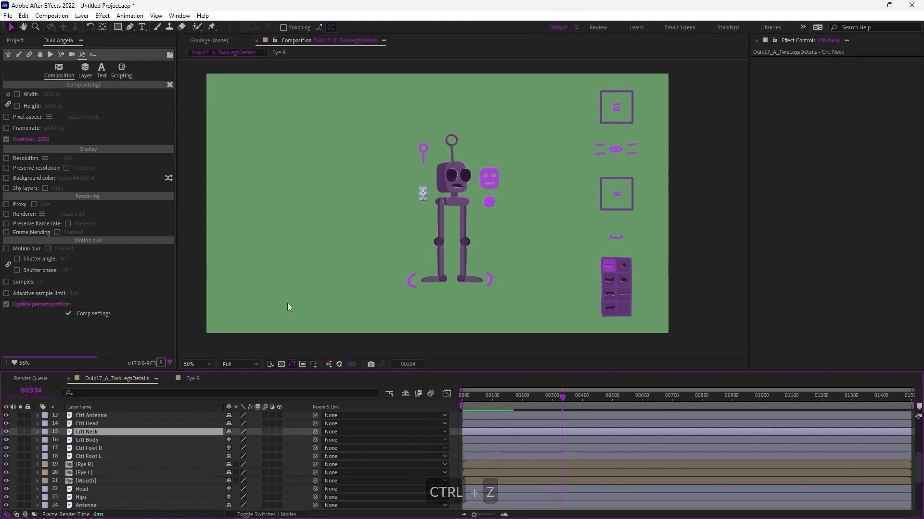
pyautogui.click(116, 338)
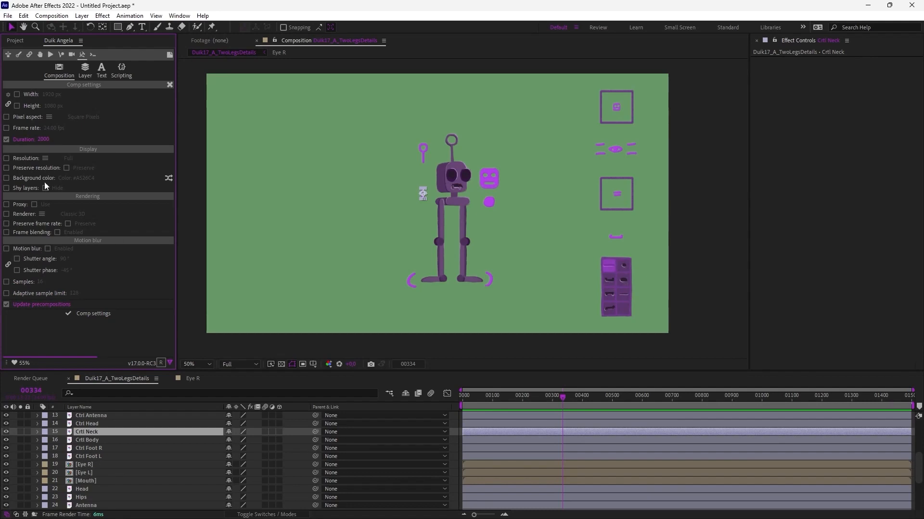
# - Open the Duik Layer Manager script as a separate panel and dock it above the Duik Angela panel
pyautogui.click(173, 15)
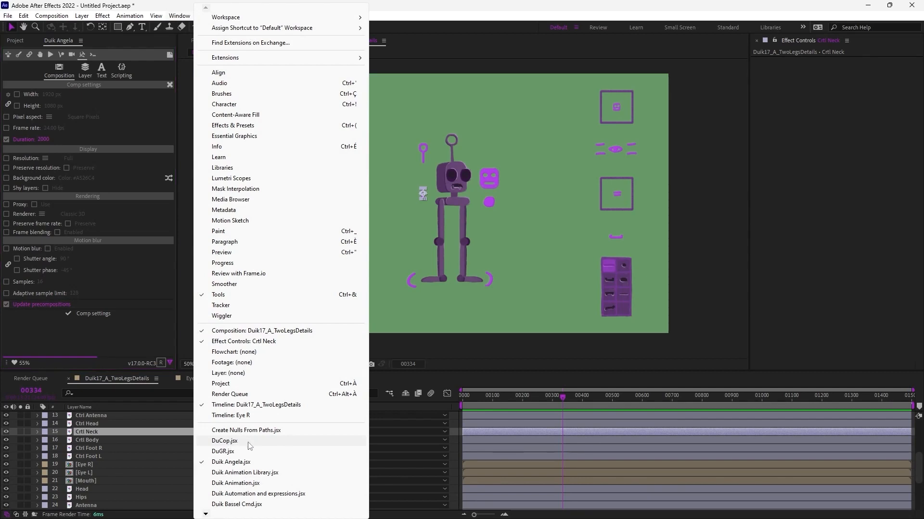
pyautogui.moveTo(222, 515)
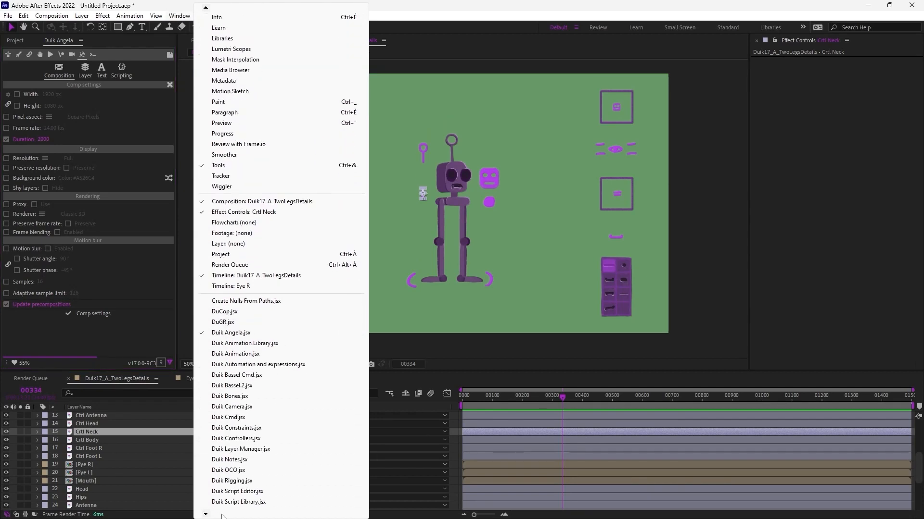
pyautogui.click(87, 347)
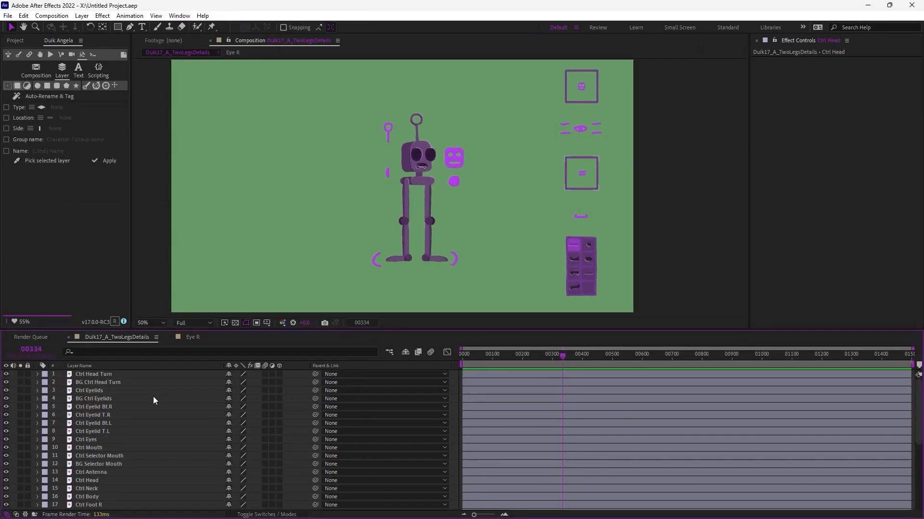
pyautogui.click(97, 236)
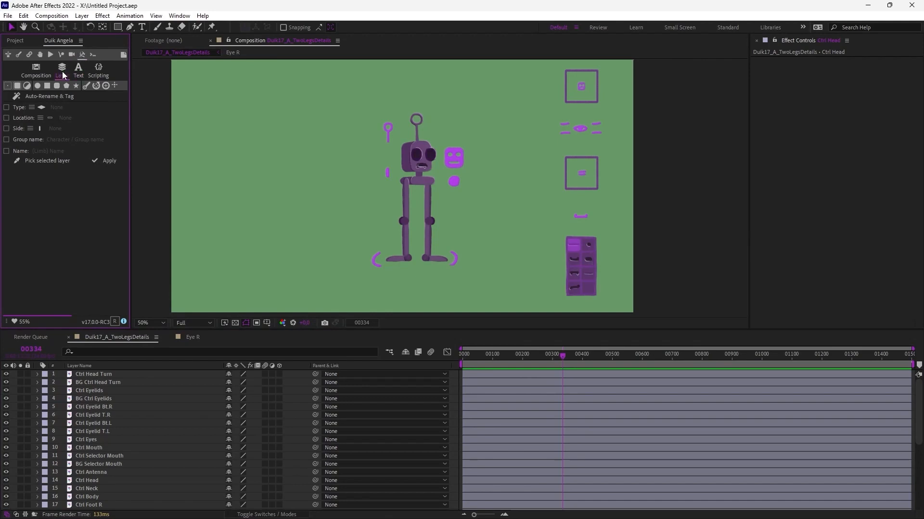
pyautogui.click(183, 18)
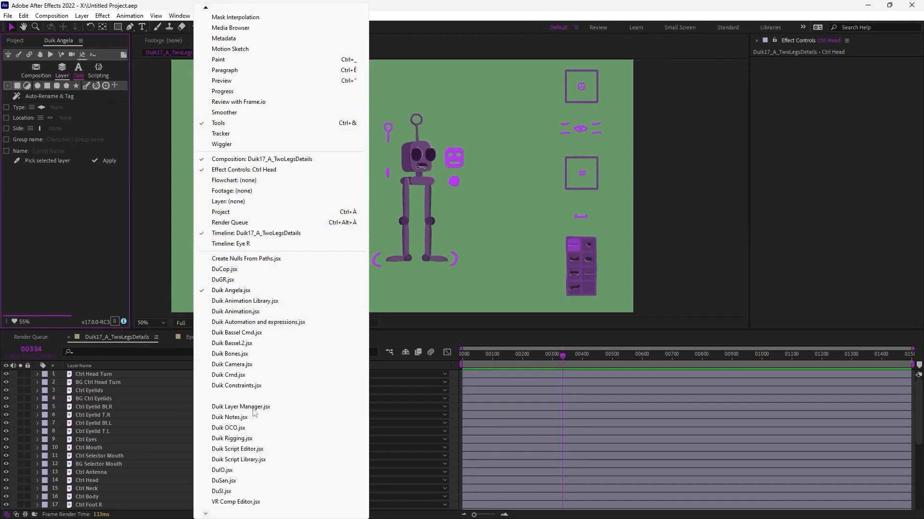
pyautogui.click(270, 407)
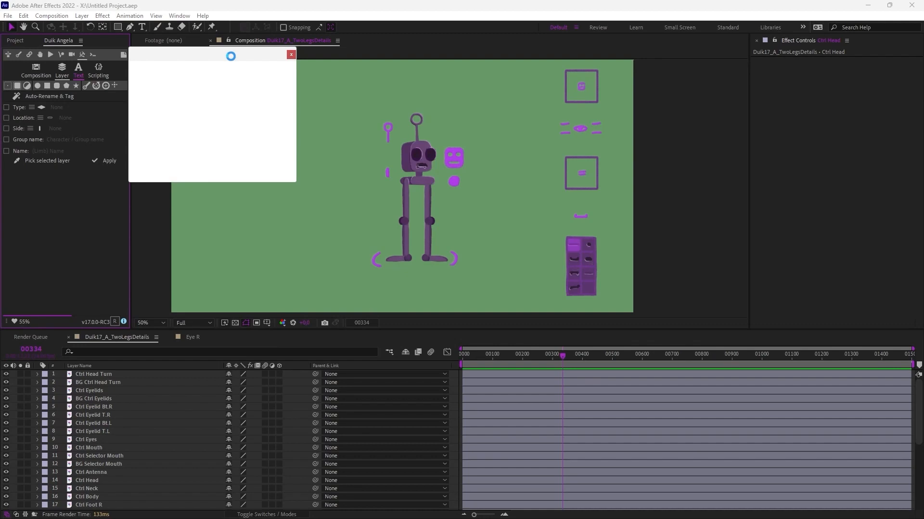
pyautogui.moveTo(156, 71); pyautogui.dragTo(80, 49)
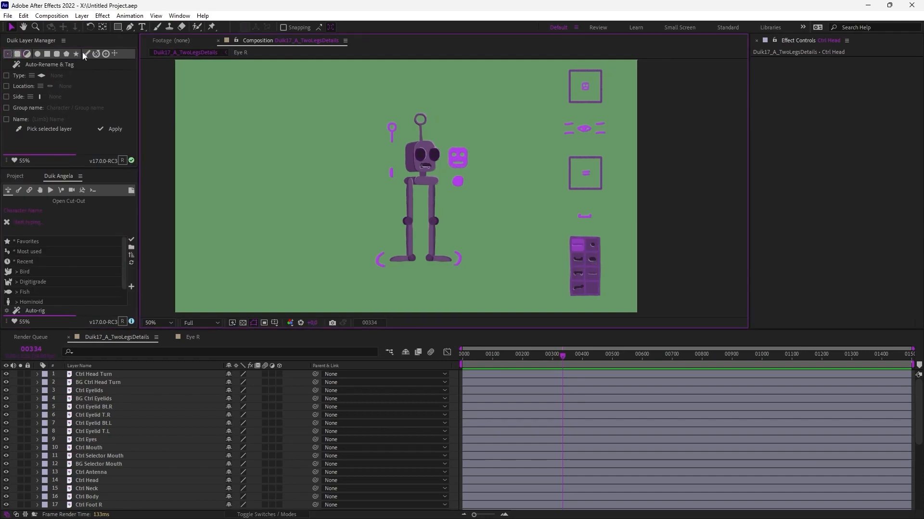
# - Create a Duik null object, place it to the left of the robot, and delete it after checking the project items
pyautogui.click(7, 53)
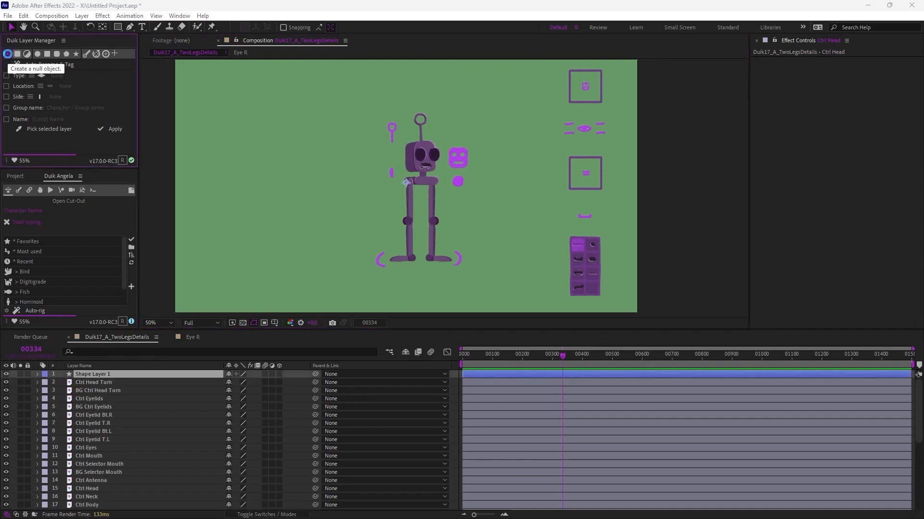
pyautogui.moveTo(399, 177); pyautogui.dragTo(264, 174)
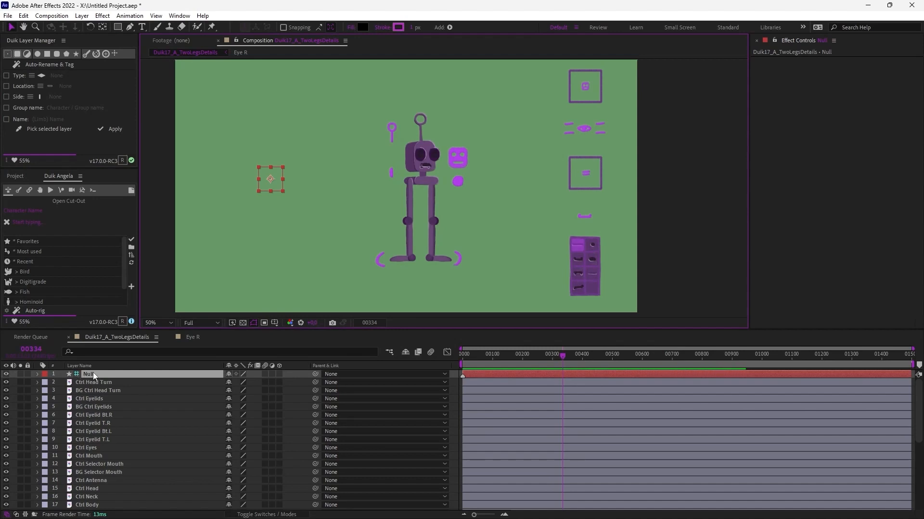
pyautogui.click(15, 176)
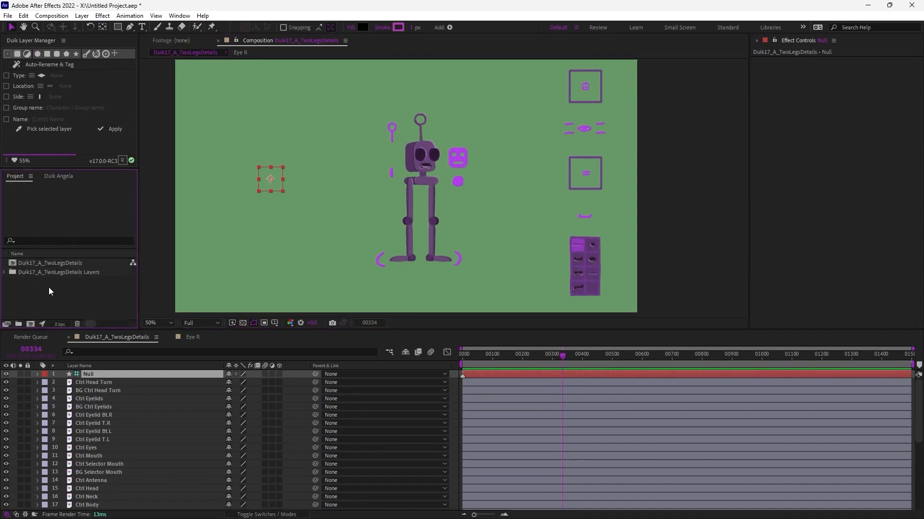
pyautogui.click(94, 376)
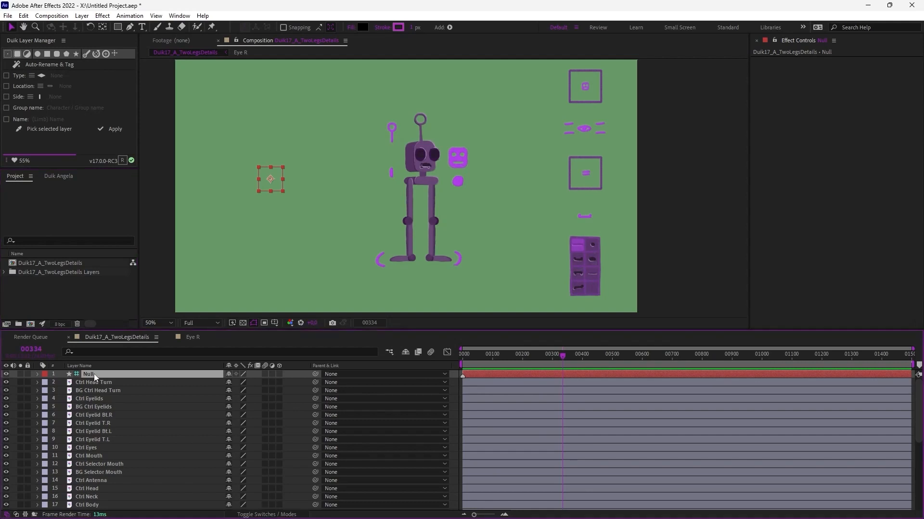
pyautogui.press('Delete')
# - Create a Duik solid layer covering the composition and set its fill color to blue #1886EC
pyautogui.click(17, 54)
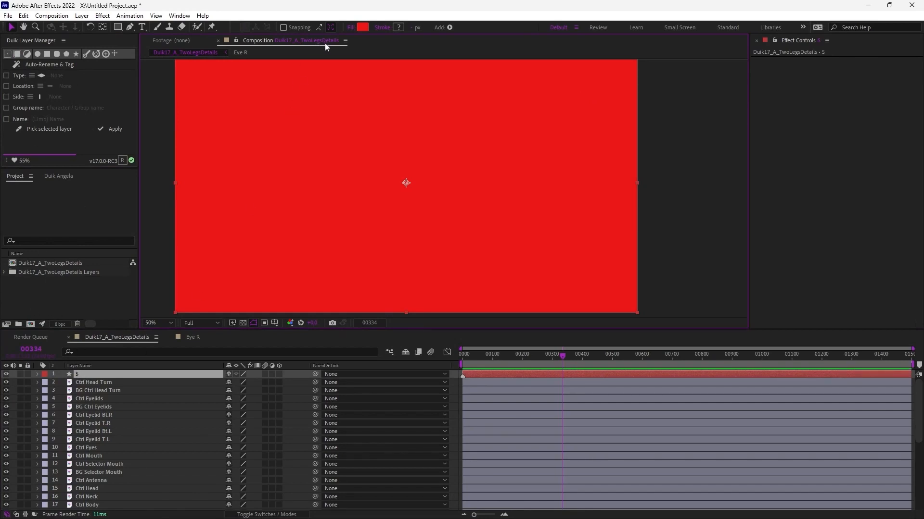
pyautogui.click(363, 27)
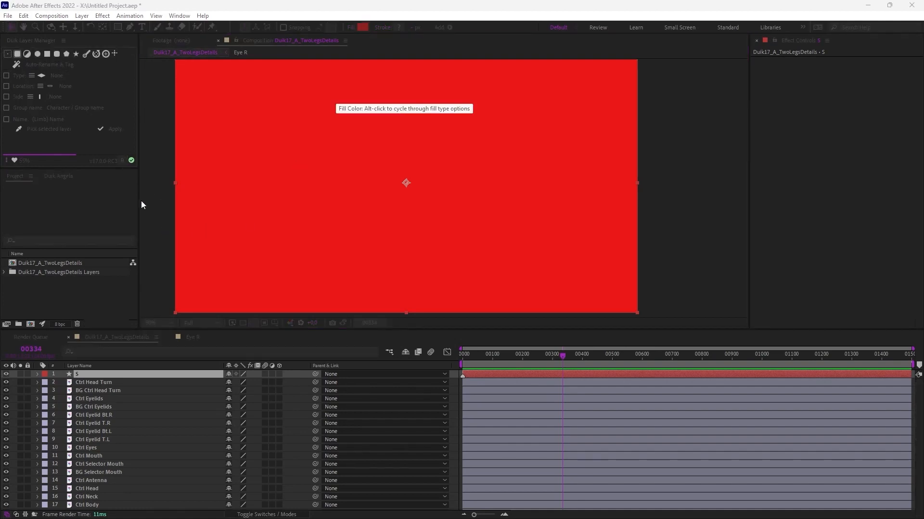
pyautogui.click(249, 226)
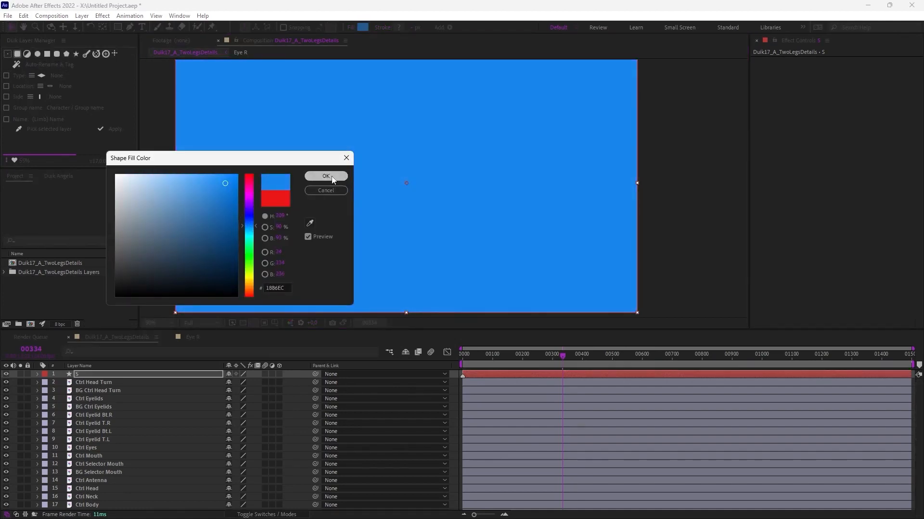
pyautogui.click(326, 177)
# - Find the solid's rectangle Size property, try changing the size, undo the change and collapse the layer's properties
pyautogui.hotkey('ctrl', 'f')
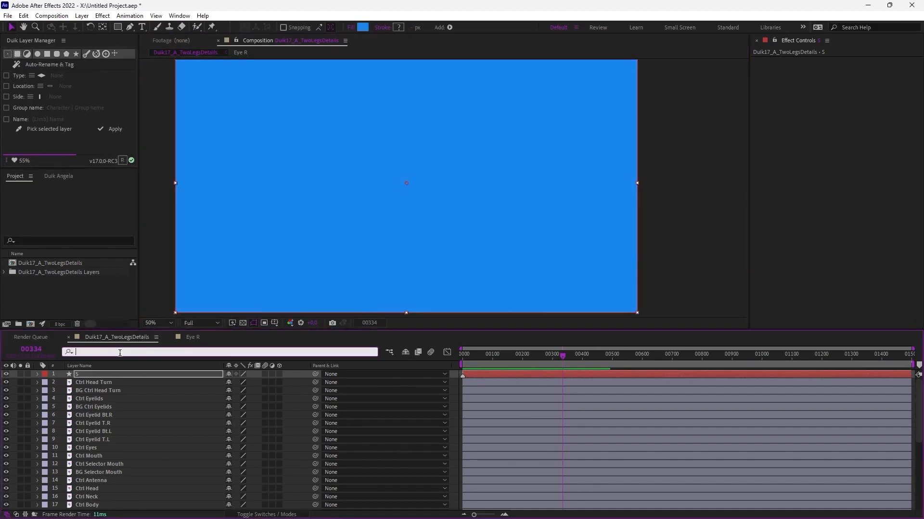
pyautogui.write('size')
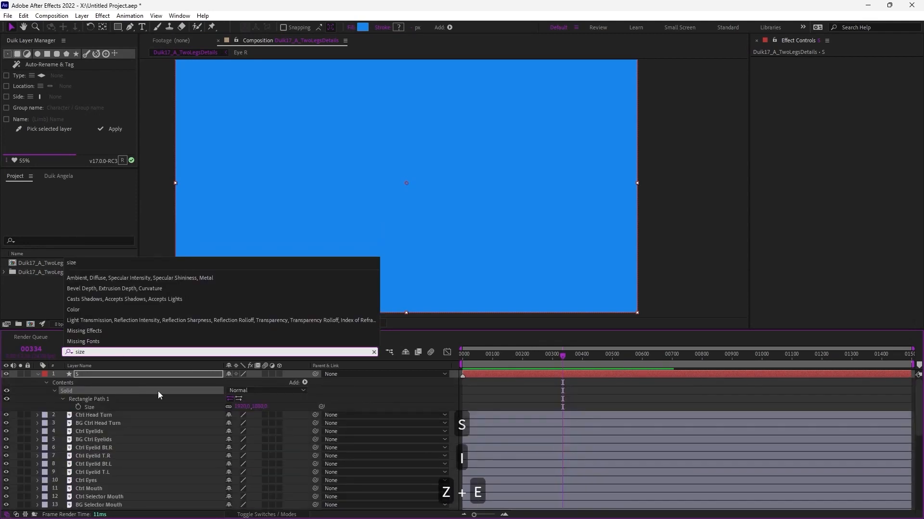
pyautogui.click(225, 408)
pyautogui.moveTo(260, 407); pyautogui.dragTo(146, 399)
pyautogui.hotkey('ctrl', 'z')
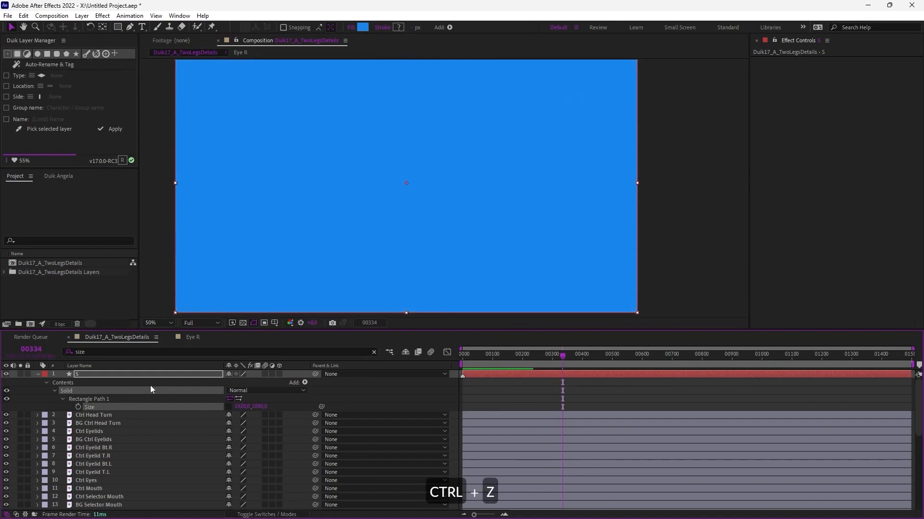
pyautogui.click(65, 391)
pyautogui.click(46, 383)
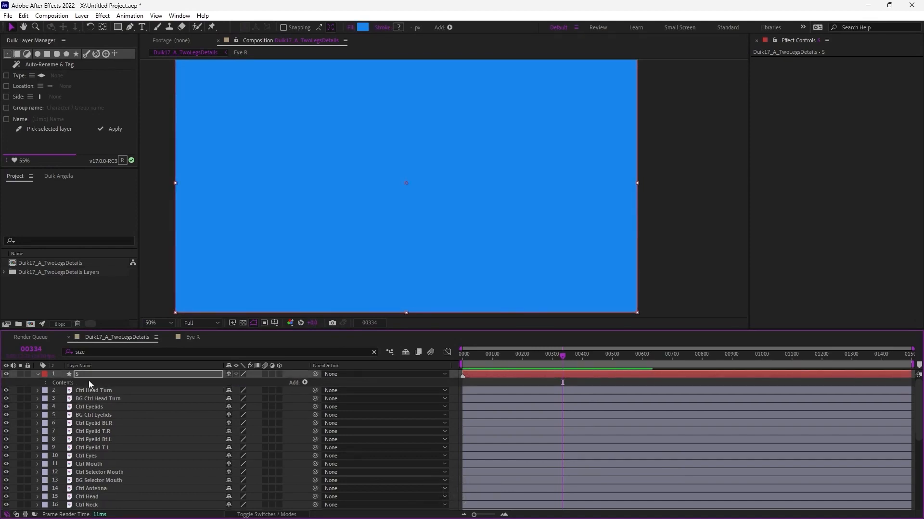
pyautogui.click(90, 375)
pyautogui.click(38, 374)
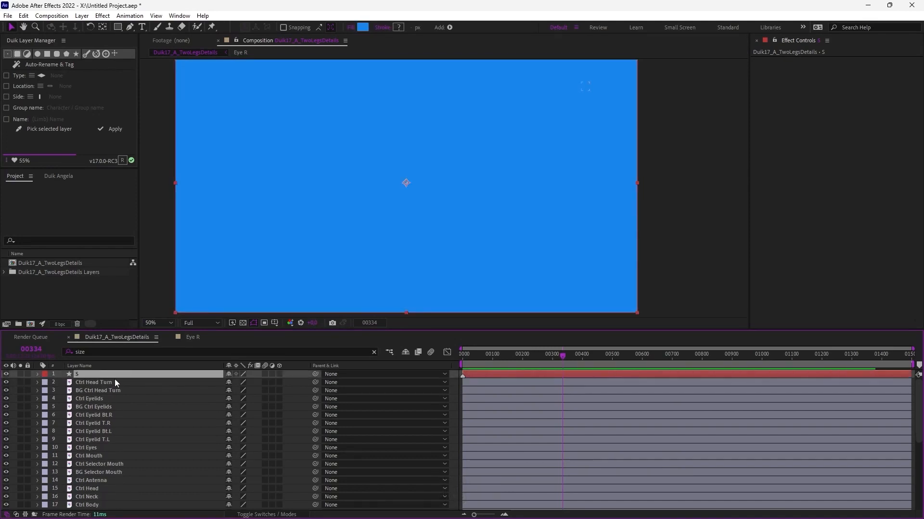
# - Apply the Checkerboard effect to layer S and set its square width to about 107
pyautogui.rightClick(777, 197)
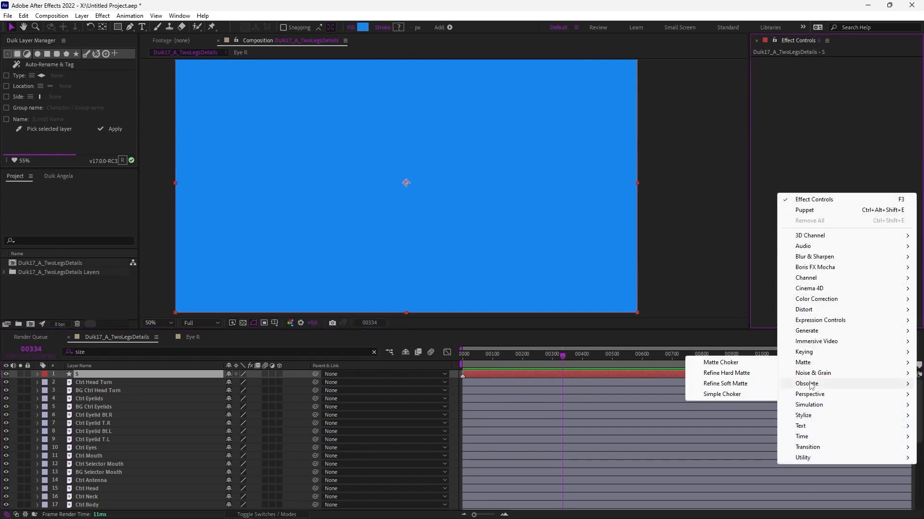
pyautogui.moveTo(812, 335)
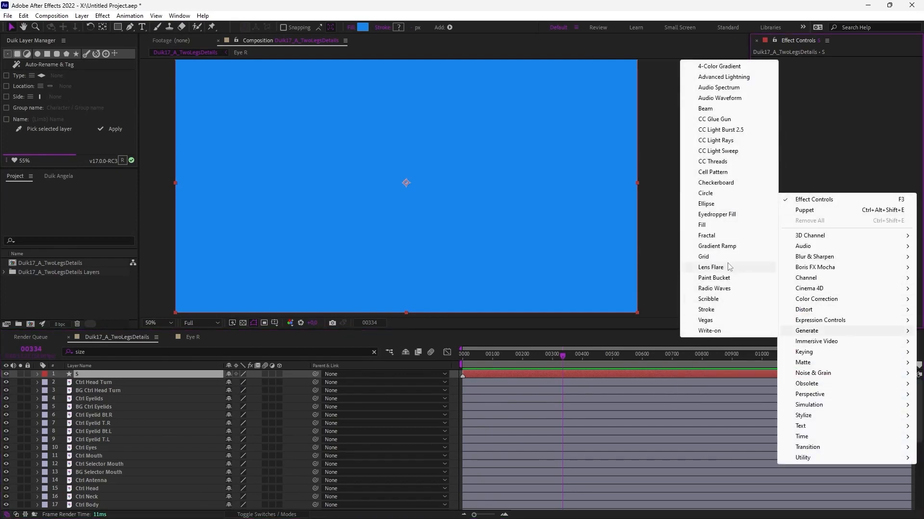
pyautogui.click(720, 183)
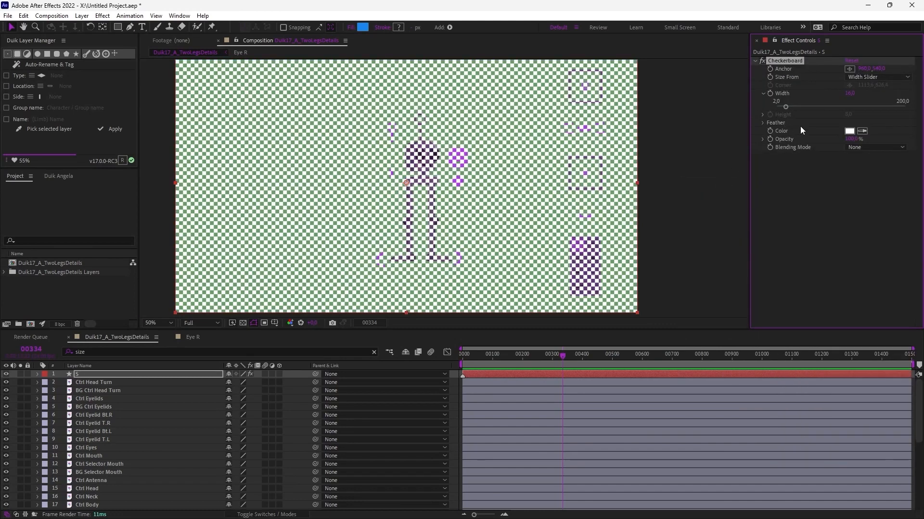
pyautogui.moveTo(788, 107); pyautogui.dragTo(847, 107)
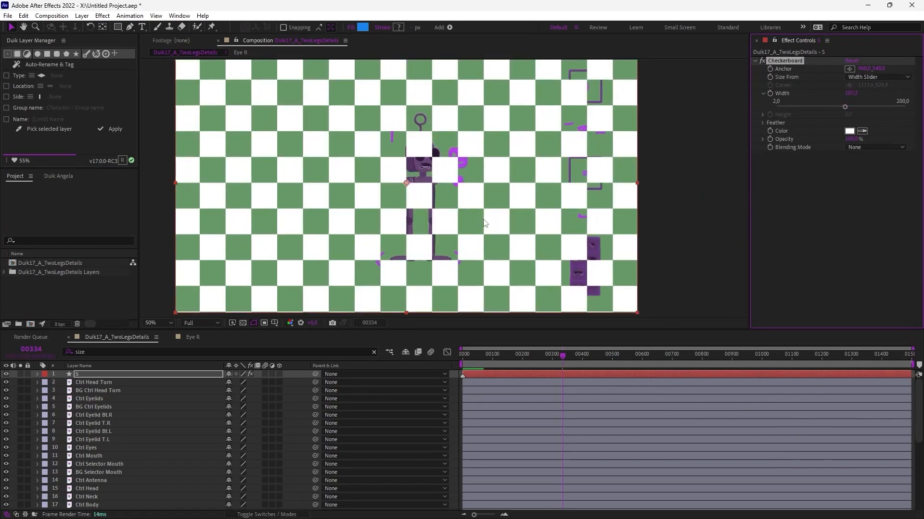
# - Try moving layer S up and left within the composition, and undo the move
pyautogui.moveTo(484, 217); pyautogui.dragTo(448, 228)
pyautogui.hotkey('ctrl', 'z')
pyautogui.hotkey('ctrl', 'z')
pyautogui.hotkey('ctrl', 'z')
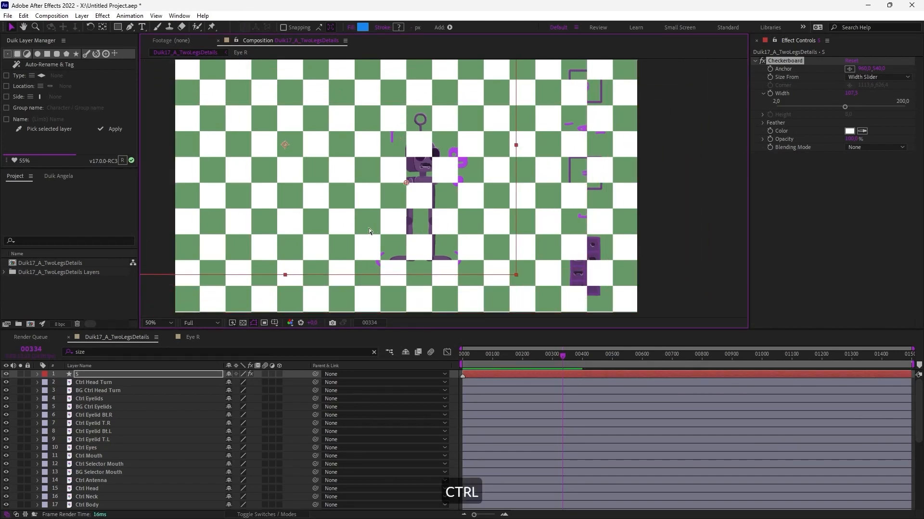
pyautogui.hotkey('ctrl', 'z')
# - Expand layer S down to the Checkerboard properties and select Anchor, trying a change of its value and undoing it
pyautogui.click(82, 374)
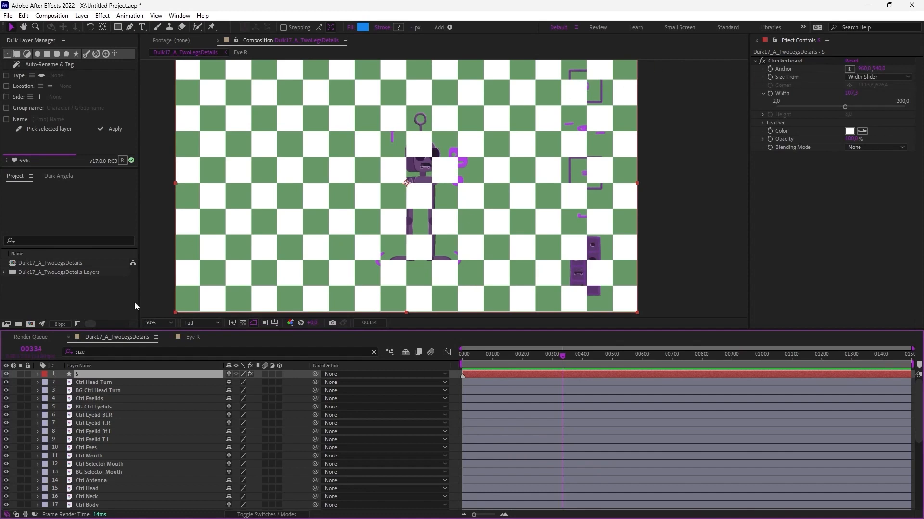
pyautogui.click(37, 374)
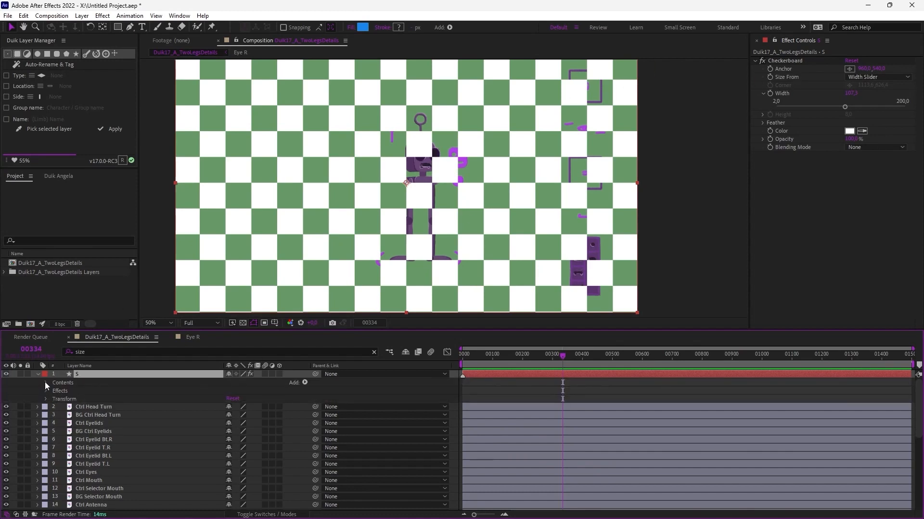
pyautogui.click(54, 391)
pyautogui.click(54, 390)
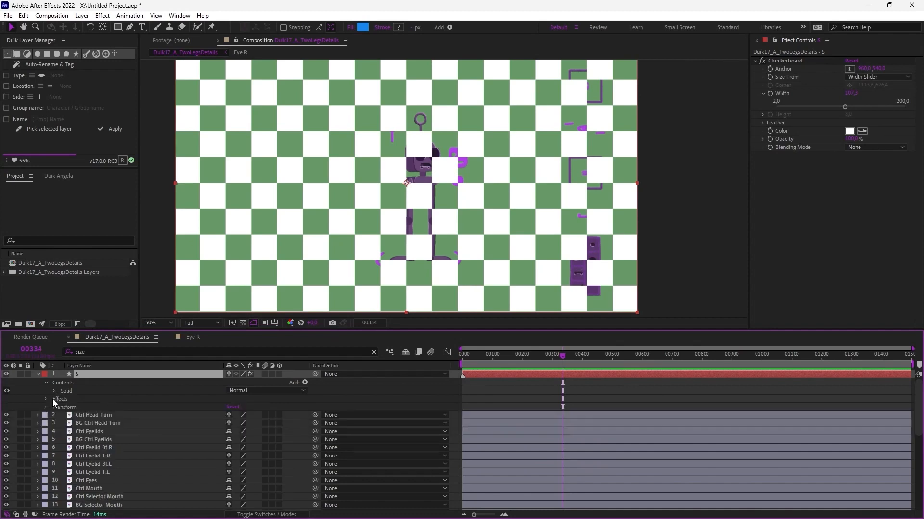
pyautogui.click(53, 399)
pyautogui.click(45, 398)
pyautogui.click(53, 407)
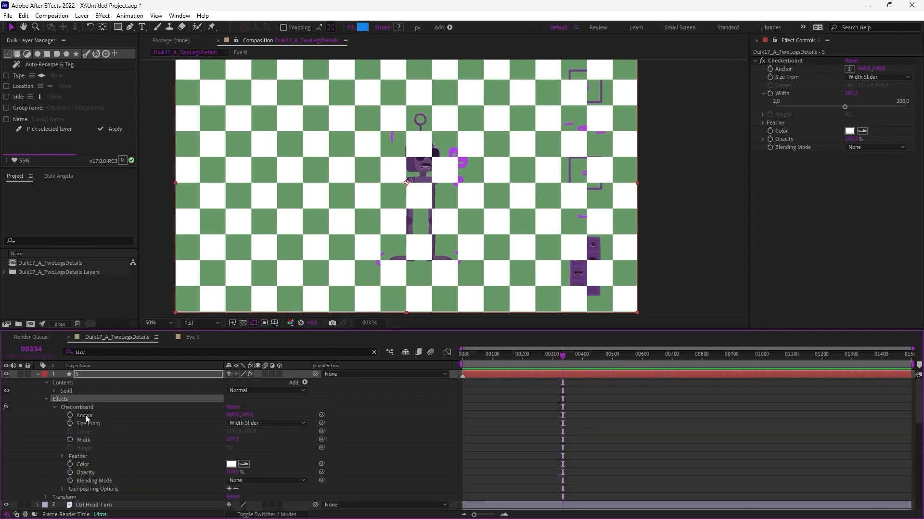
pyautogui.click(85, 415)
pyautogui.moveTo(233, 414); pyautogui.dragTo(241, 421)
pyautogui.hotkey('ctrl', 'z')
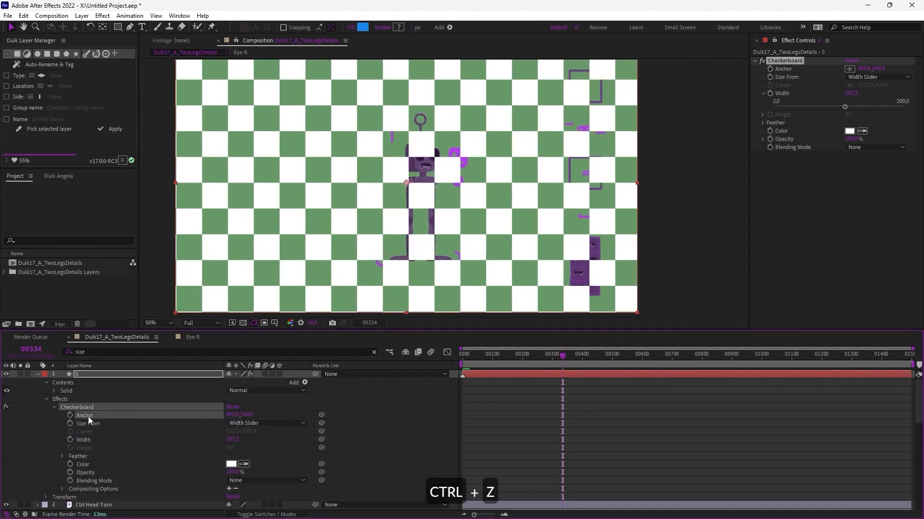
# - Add a Duik pin for the selected Checkerboard Anchor, try moving the pin, and undo the move
pyautogui.click(58, 176)
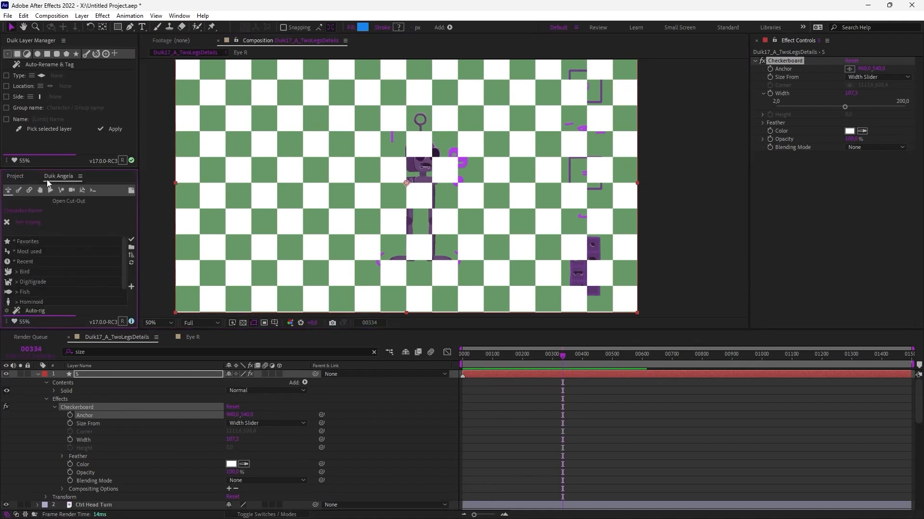
pyautogui.click(29, 190)
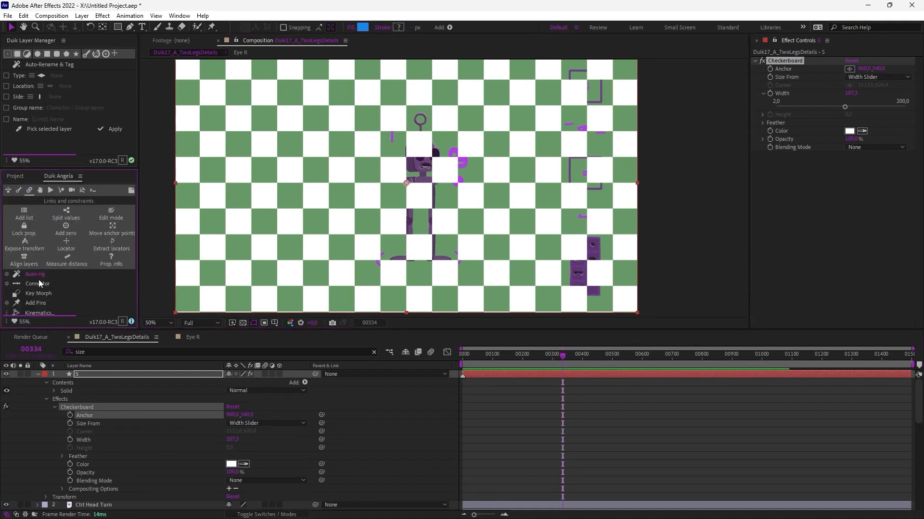
pyautogui.click(32, 301)
pyautogui.moveTo(406, 183)
pyautogui.mouseDown()
pyautogui.moveTo(390, 204)
pyautogui.moveTo(395, 194)
pyautogui.mouseUp()
pyautogui.hotkey('ctrl', 'z')
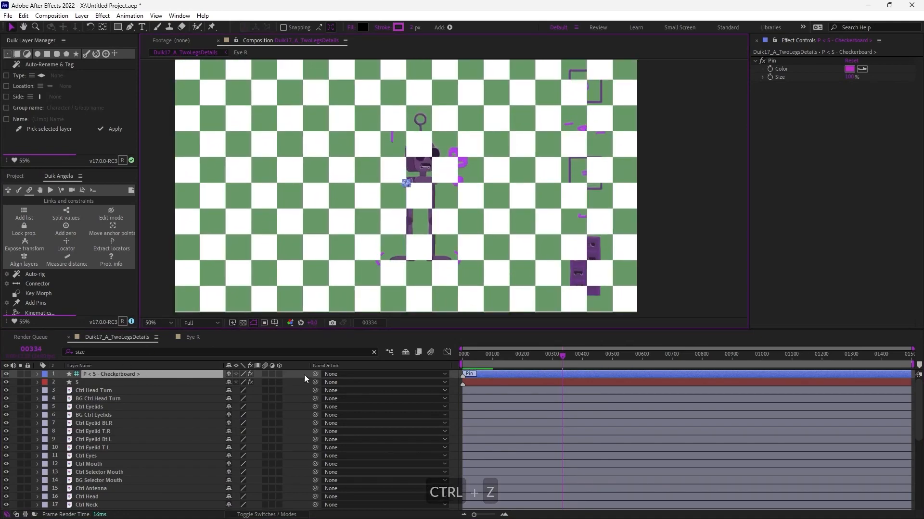
# - Parent the Checkerboard pin layer to layer S and select layer S
pyautogui.moveTo(315, 374); pyautogui.dragTo(87, 382)
pyautogui.click(105, 383)
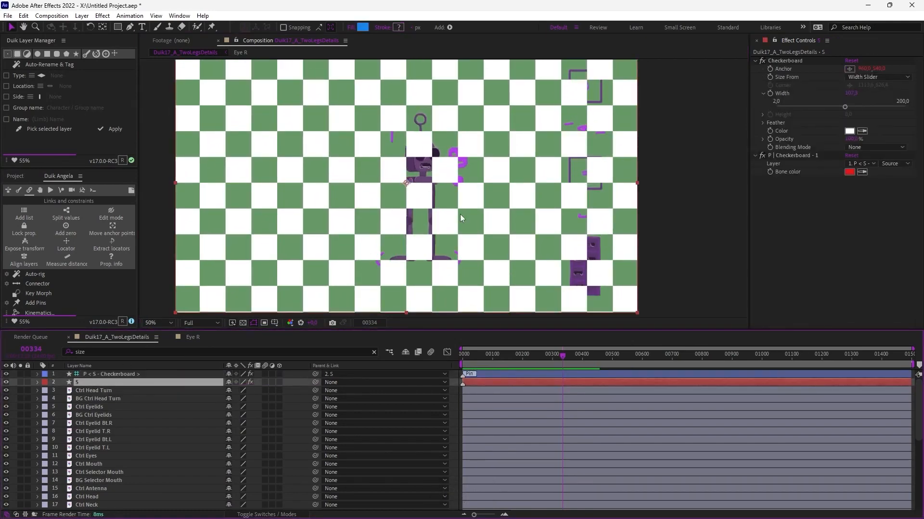
# - Try moving layer S down and to the right together with its parented pin, and undo the move
pyautogui.moveTo(477, 249); pyautogui.dragTo(508, 255)
pyautogui.hotkey('ctrl', 'z')
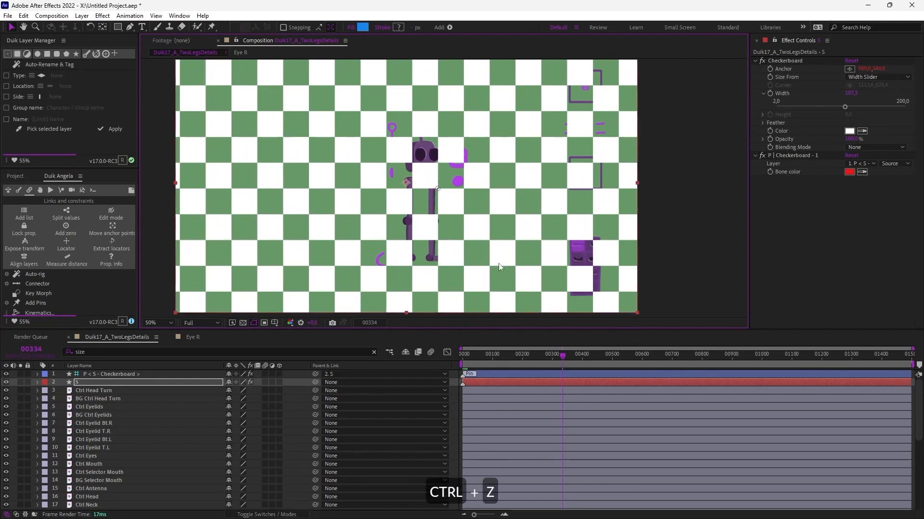
# - Try moving the Checkerboard pin within the composition, and undo back to before the pin was added to layer S
pyautogui.click(103, 382)
pyautogui.click(104, 374)
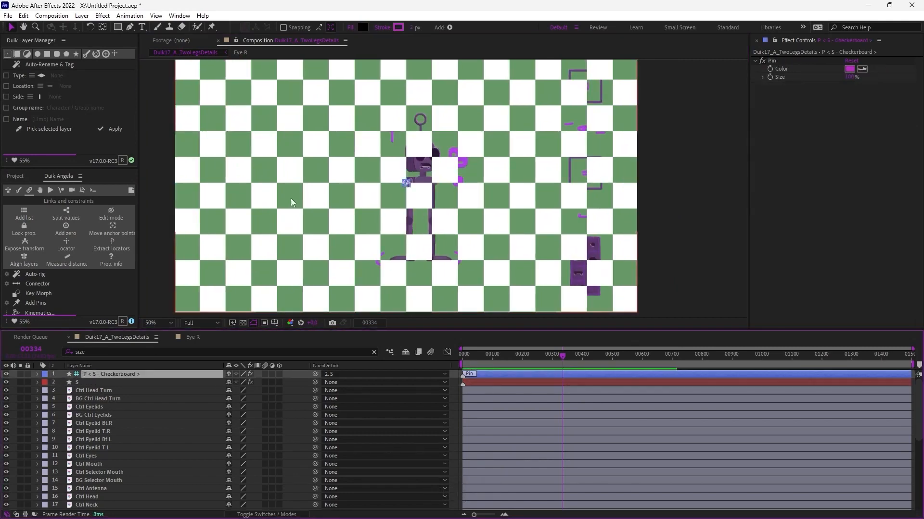
pyautogui.moveTo(408, 184); pyautogui.dragTo(410, 192)
pyautogui.hotkey('ctrl', 'z')
pyautogui.hotkey('ctrl', 'z')
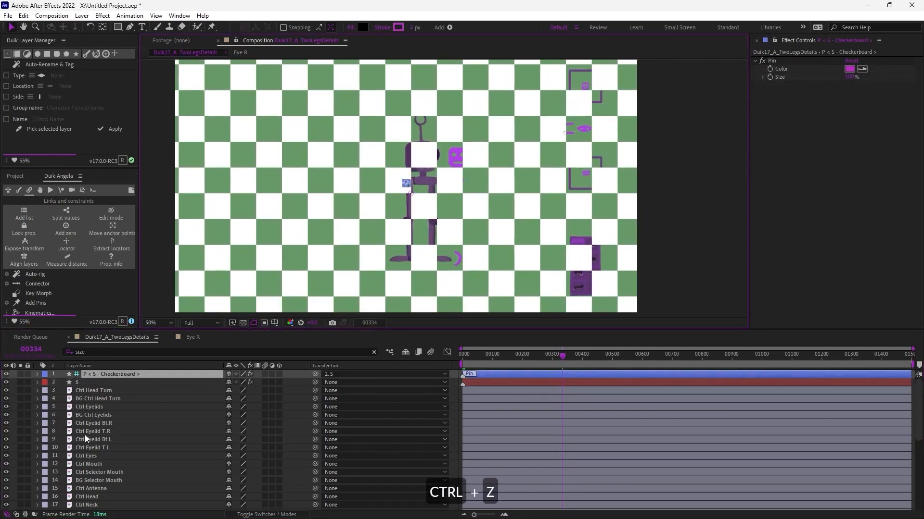
pyautogui.hotkey('ctrl', 'z')
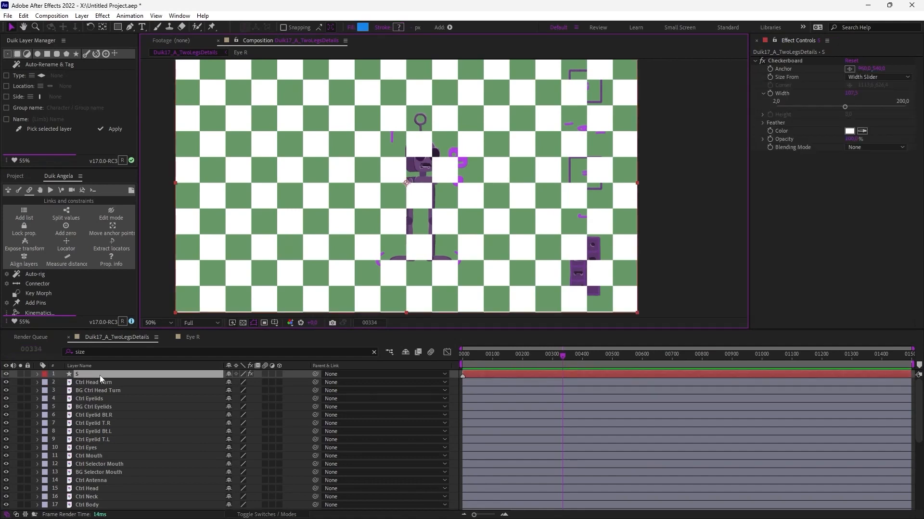
# - Add a Distort Transform effect to layer S and expand that effect's properties in the timeline
pyautogui.click(754, 60)
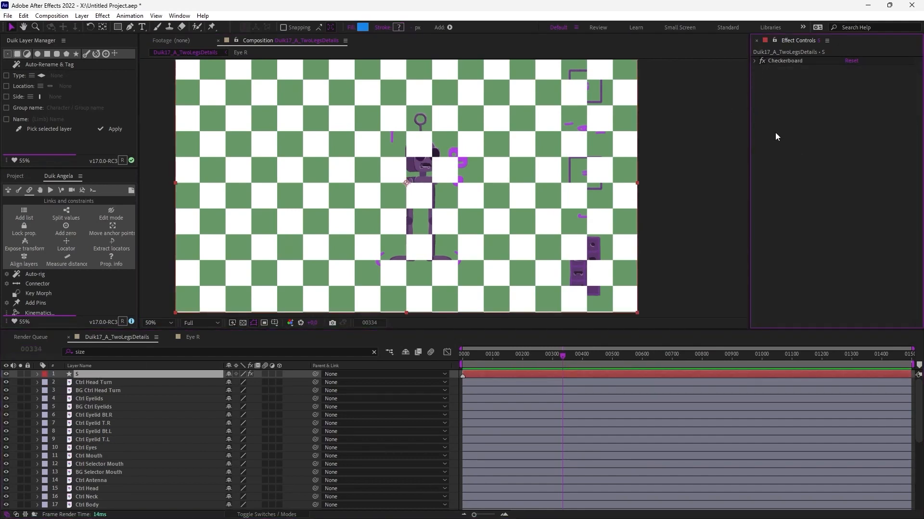
pyautogui.rightClick(783, 124)
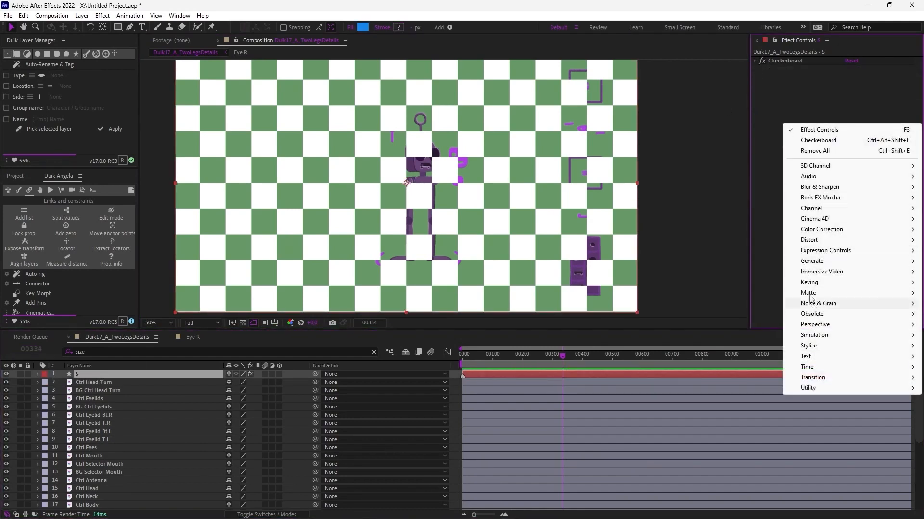
pyautogui.moveTo(801, 240)
pyautogui.click(703, 460)
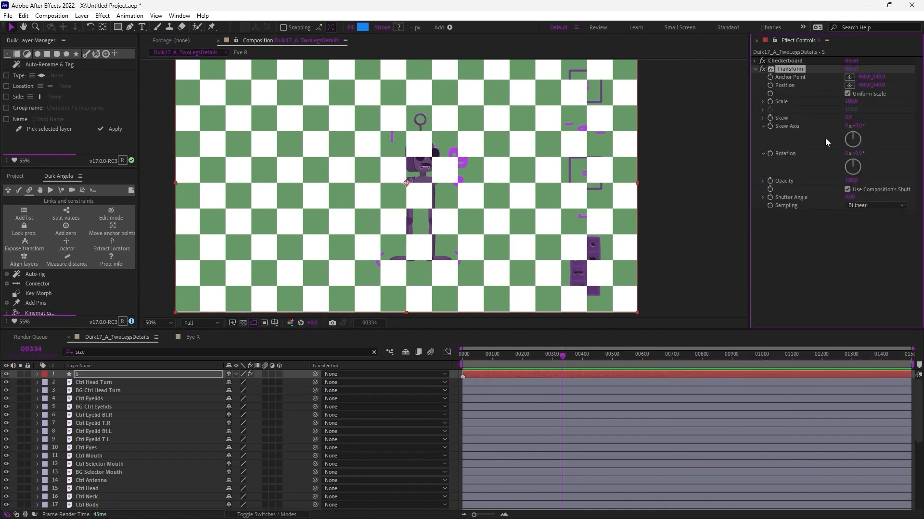
pyautogui.press('e')
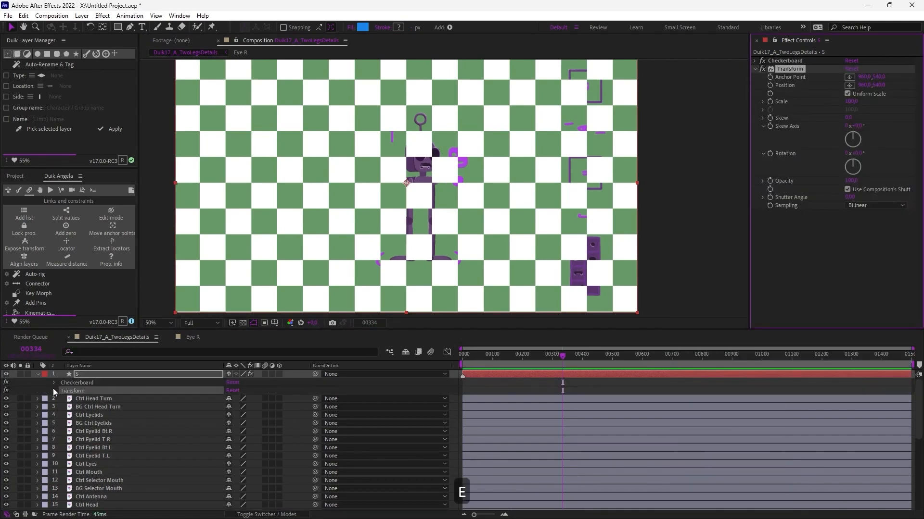
pyautogui.click(53, 390)
# - Try changing the Position of the Transform effect on layer S, and undo the changes
pyautogui.moveTo(246, 406); pyautogui.dragTo(370, 412)
pyautogui.hotkey('ctrl', 'z')
pyautogui.hotkey('ctrl', 'z')
pyautogui.hotkey('ctrl', 'z')
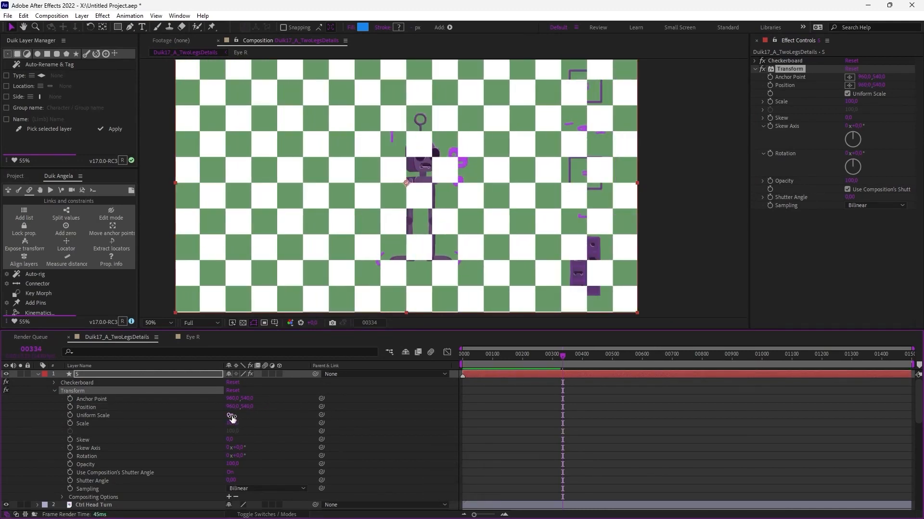
# - Try reducing the Transform effect's Scale to 70, and undo the change
pyautogui.moveTo(233, 423)
pyautogui.mouseDown()
pyautogui.moveTo(256, 423)
pyautogui.moveTo(225, 428)
pyautogui.mouseUp()
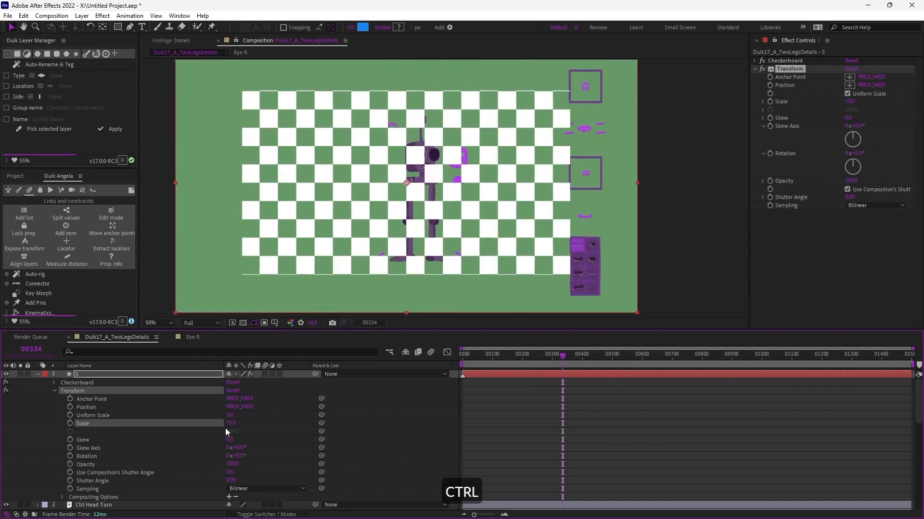
pyautogui.hotkey('ctrl', 'z')
pyautogui.hotkey('ctrl', 'z')
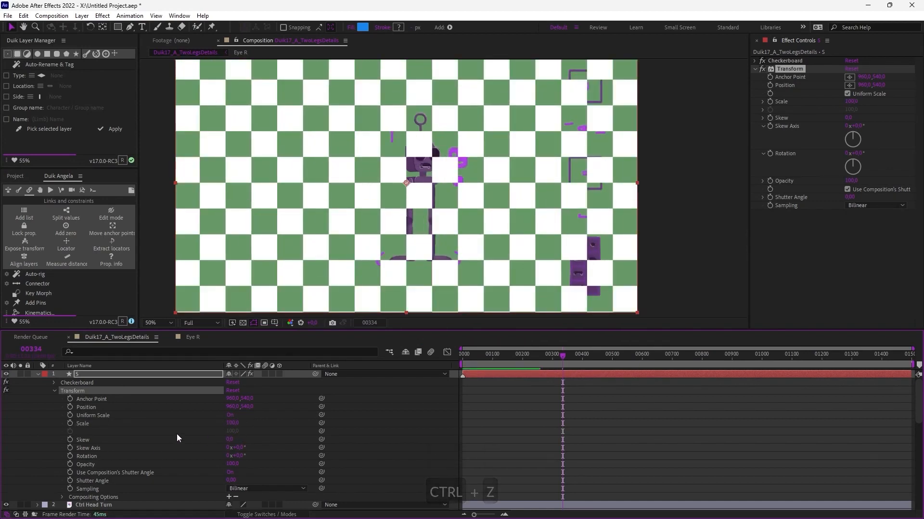
# - Try changing the Transform effect's Skew to 19 along with its Skew Axis, and undo the changes
pyautogui.click(233, 439)
pyautogui.moveTo(233, 439); pyautogui.dragTo(259, 448)
pyautogui.hotkey('ctrl', 'z')
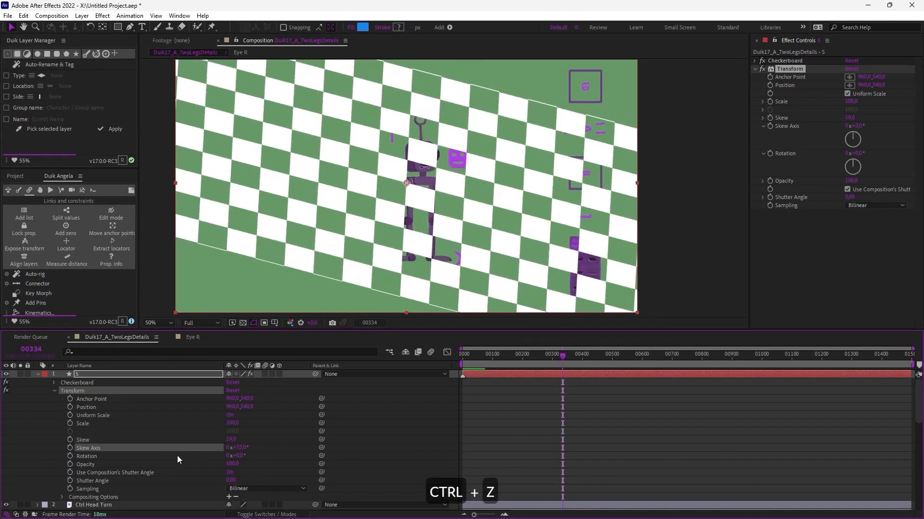
pyautogui.hotkey('ctrl', 'z')
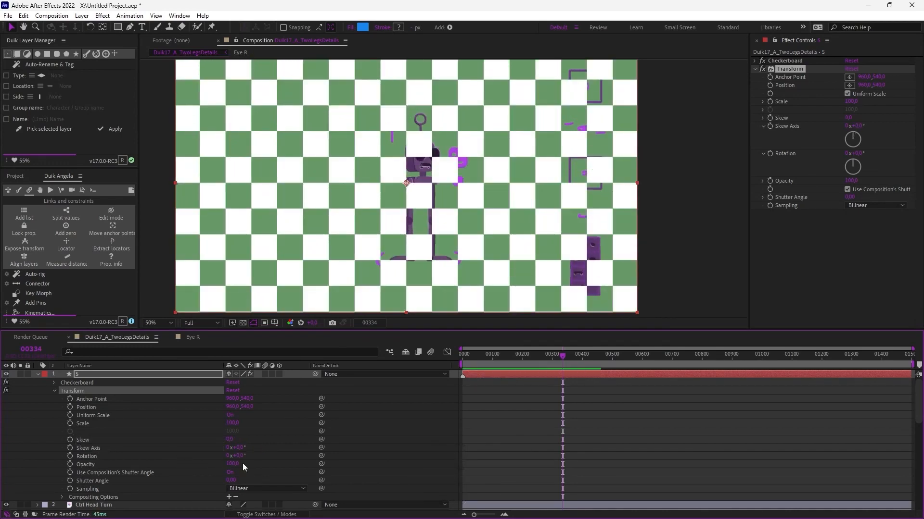
# - Examine the Opacity and other properties of the Transform effect, and the Checkerboard effect's properties, on layer S
pyautogui.moveTo(243, 464); pyautogui.dragTo(322, 466)
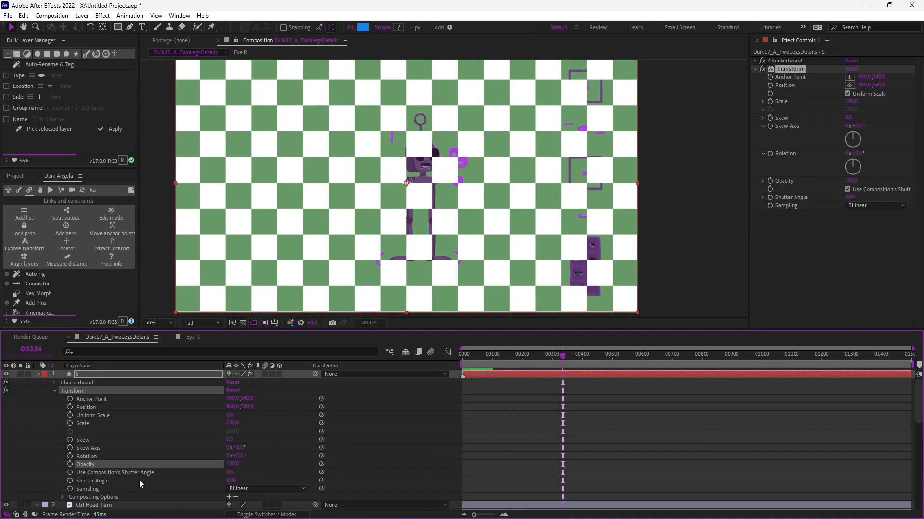
pyautogui.click(55, 392)
pyautogui.click(53, 391)
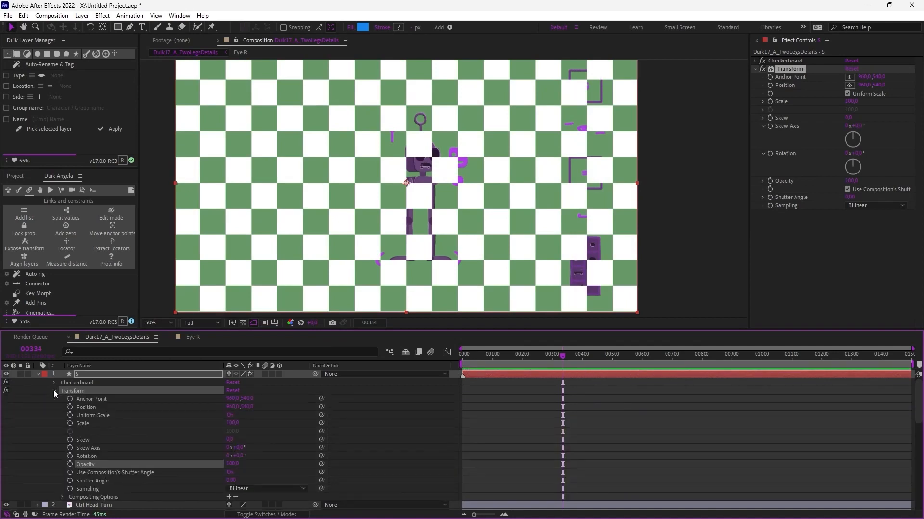
pyautogui.click(70, 391)
pyautogui.press('Return')
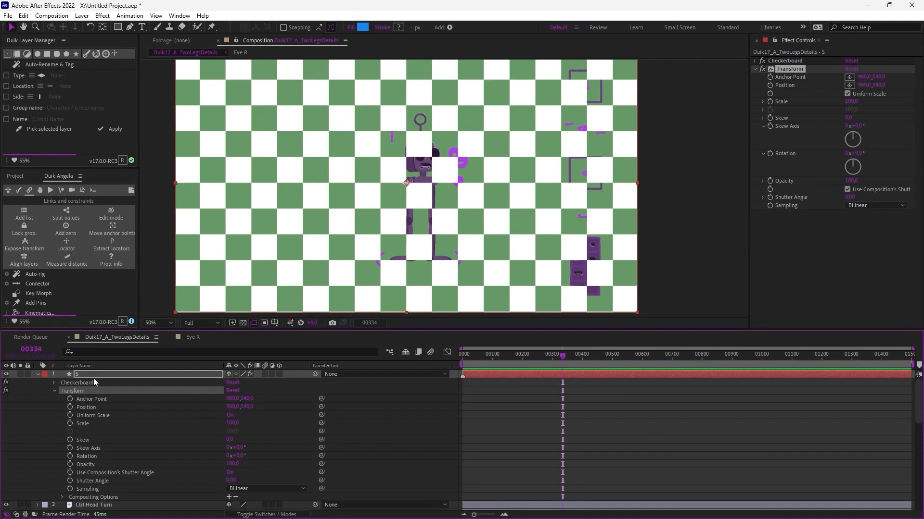
pyautogui.click(66, 380)
pyautogui.click(54, 382)
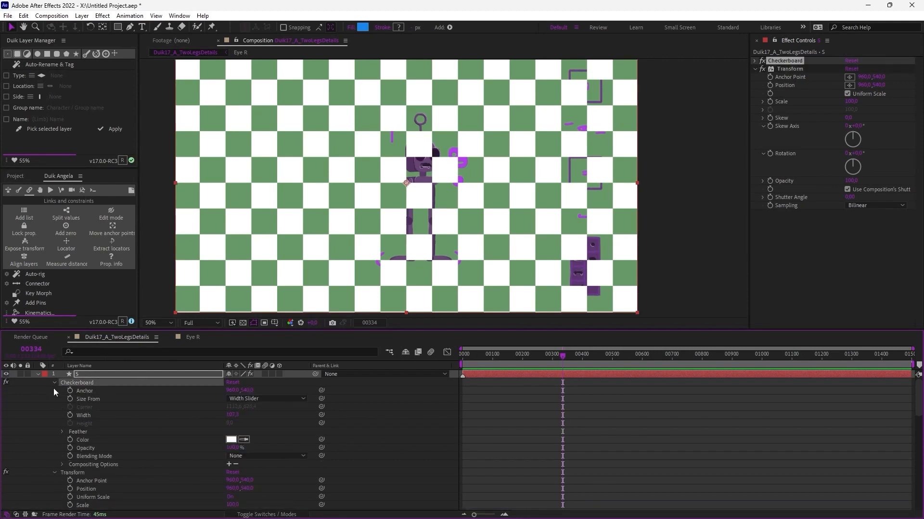
# - Duplicate the Transform effect on layer S and place the original Transform above Checkerboard
pyautogui.click(54, 383)
pyautogui.click(75, 399)
pyautogui.press('Delete')
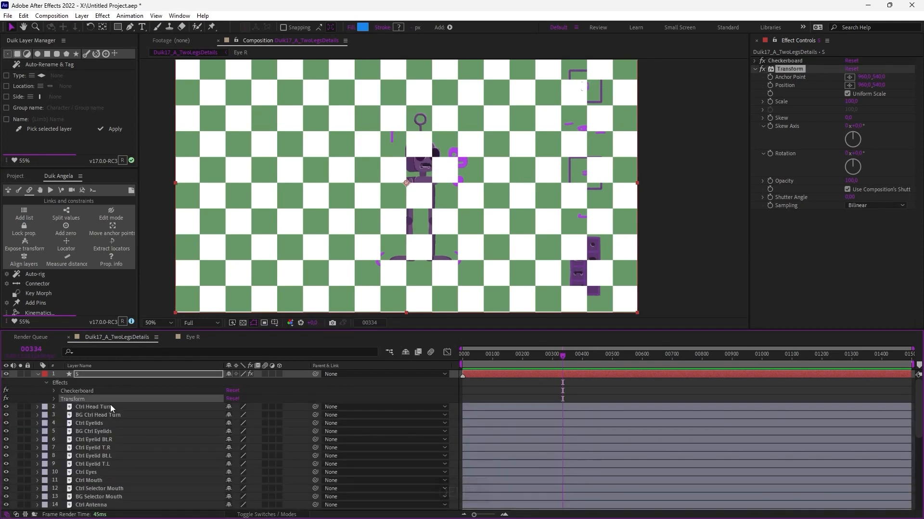
pyautogui.hotkey('ctrl', 'd')
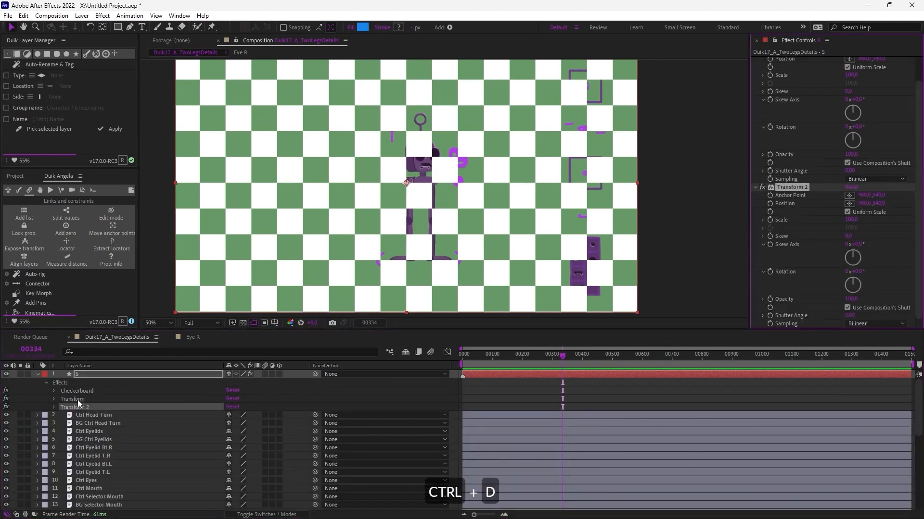
pyautogui.moveTo(77, 400); pyautogui.dragTo(82, 388)
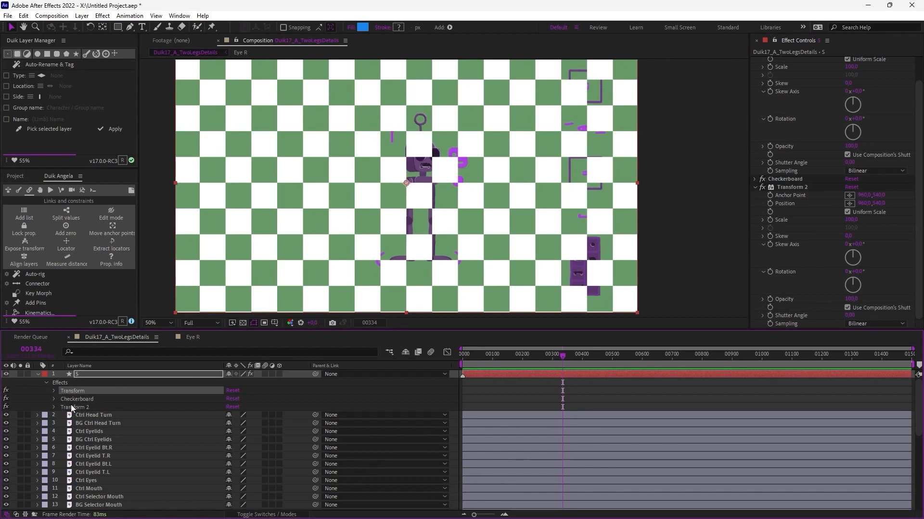
# - Give Transform 2's Rotation the expression -effect("Transform")(8), negating the first Transform effect's rotation
pyautogui.click(54, 391)
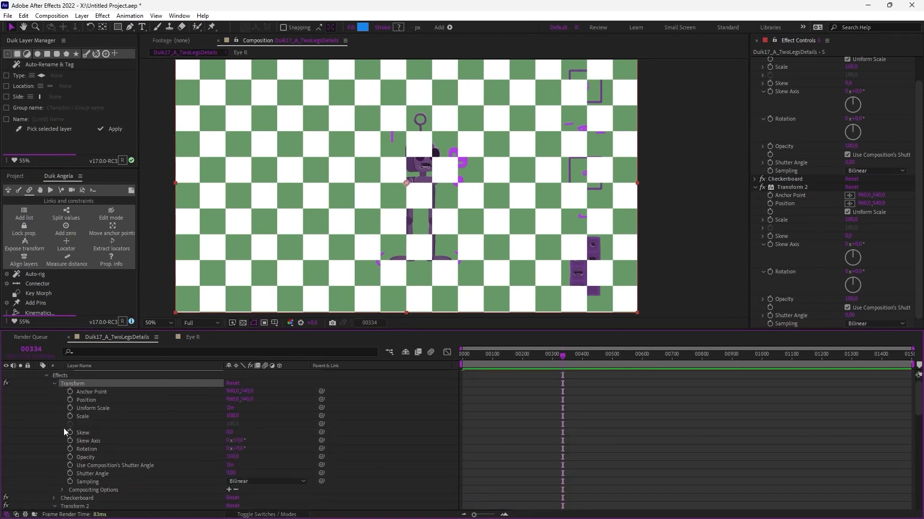
pyautogui.scroll(-5, 64, 428)
pyautogui.scroll(-2, 90, 474)
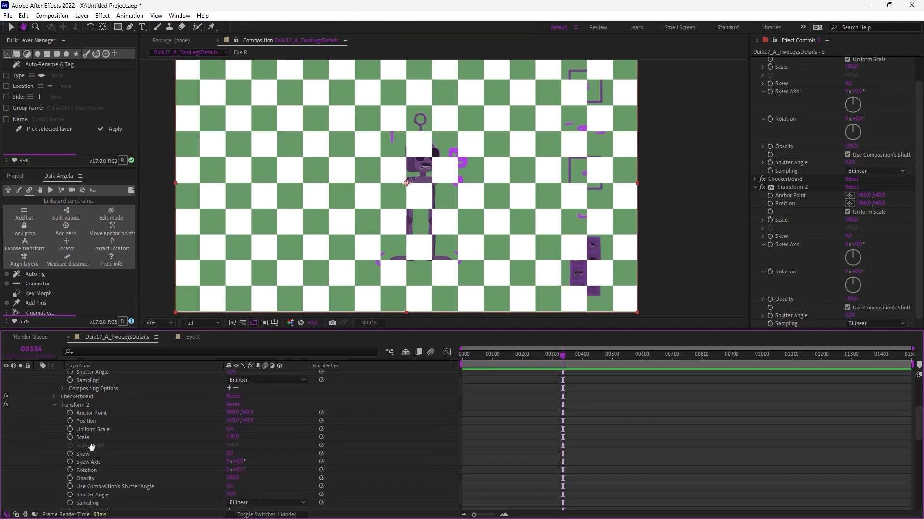
pyautogui.scroll(-1, 84, 469)
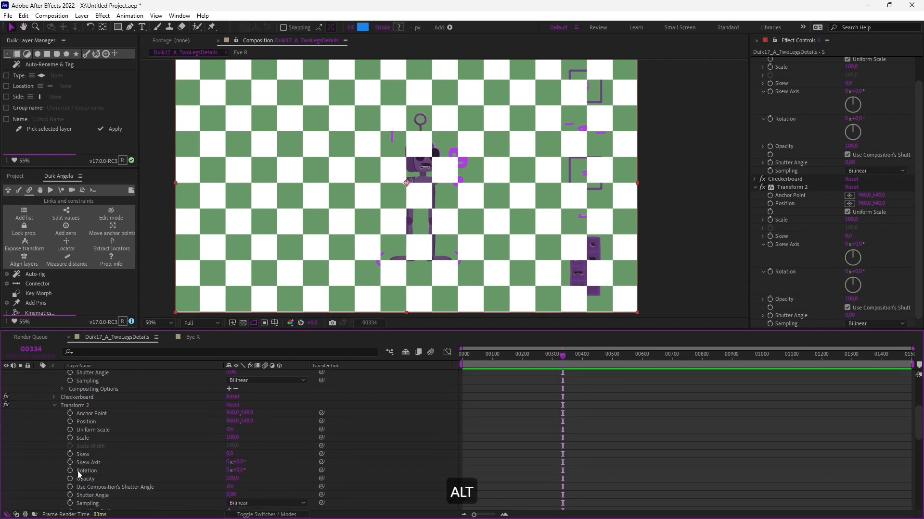
pyautogui.keyDown('alt'); pyautogui.click(71, 471); pyautogui.keyUp('alt')
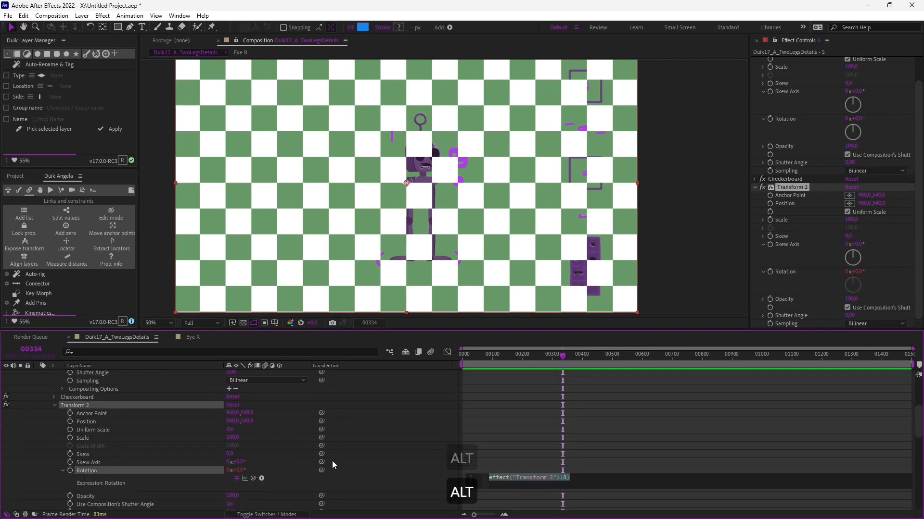
pyautogui.write('-')
pyautogui.moveTo(252, 478); pyautogui.dragTo(110, 458)
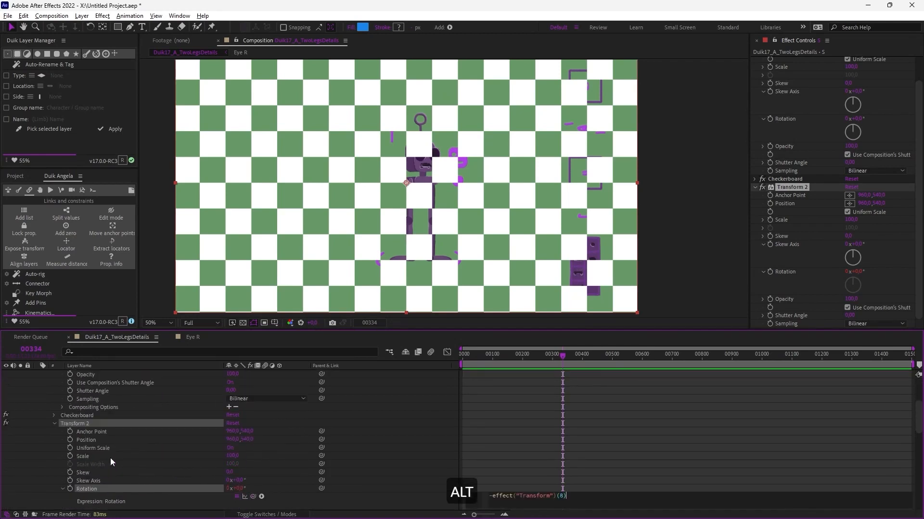
# - Collapse Transform 2 and set the first Transform effect's Rotation to -44°
pyautogui.click(54, 424)
pyautogui.scroll(5, 48, 401)
pyautogui.click(77, 392)
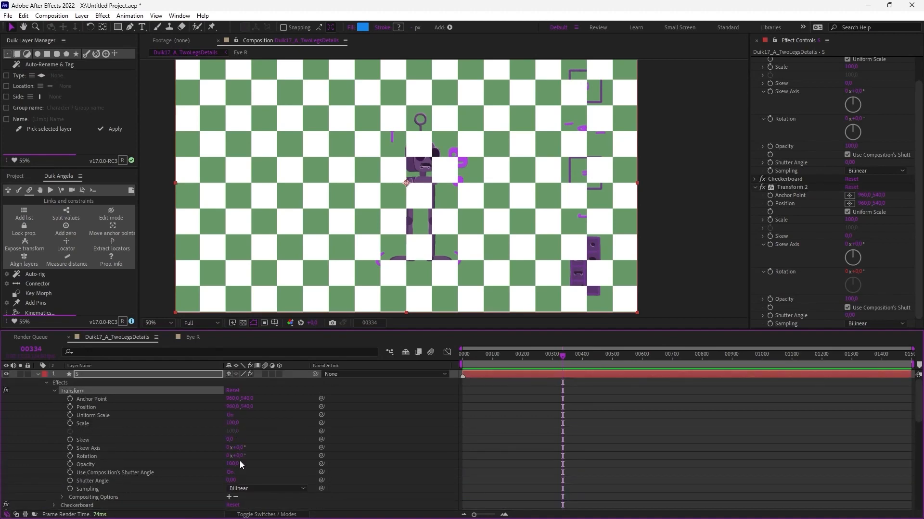
pyautogui.moveTo(238, 456); pyautogui.dragTo(221, 458)
# - Examine the order of the Transform, Checkerboard and Transform 2 effects on layer S, collapsing their properties
pyautogui.click(87, 498)
pyautogui.scroll(-2, 87, 446)
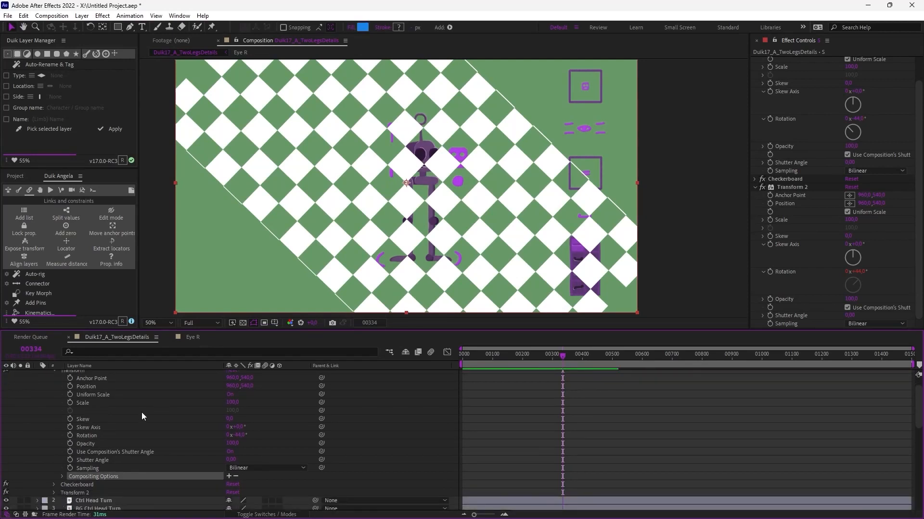
pyautogui.click(80, 485)
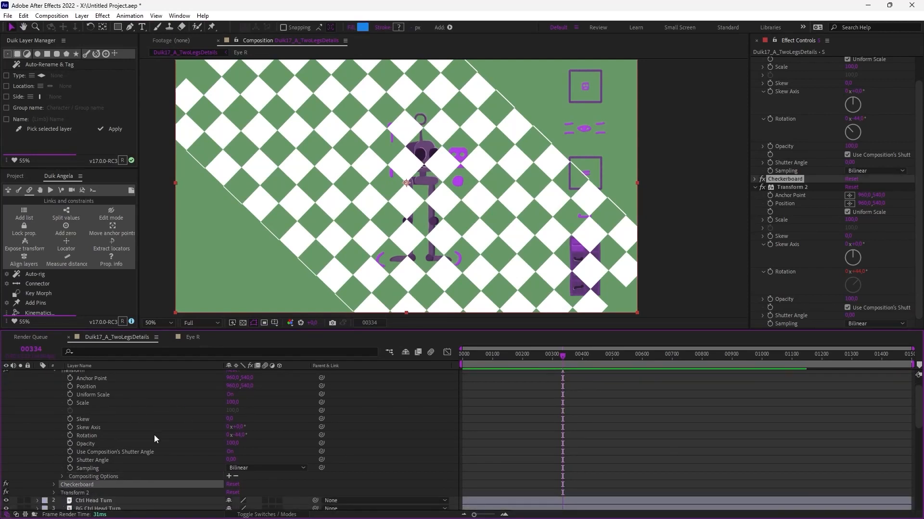
pyautogui.scroll(2, 42, 434)
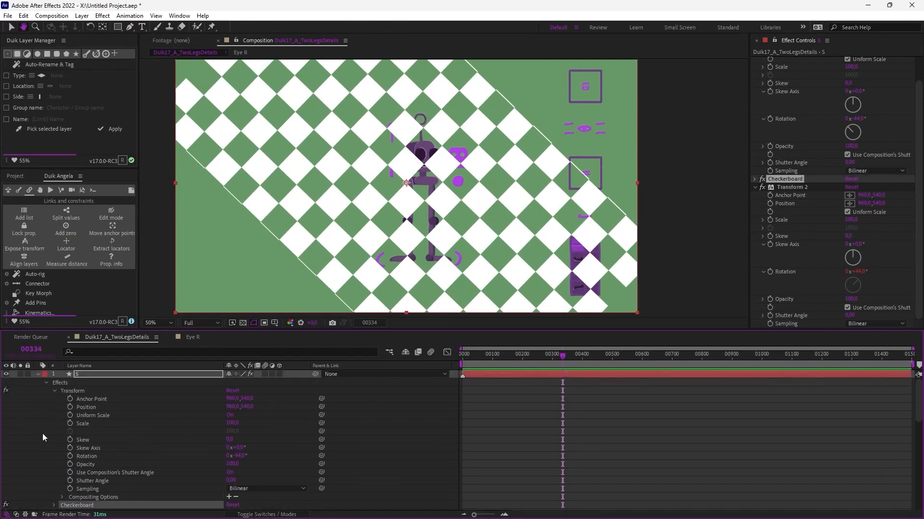
pyautogui.click(54, 390)
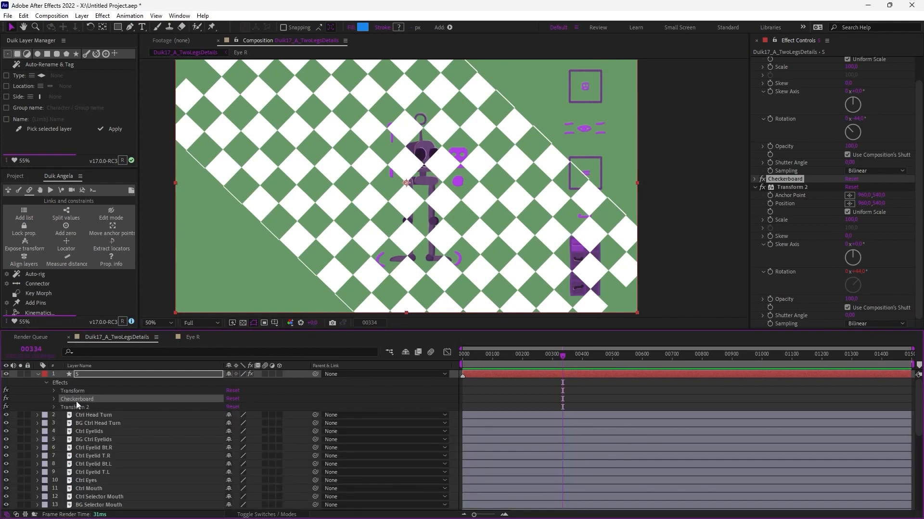
pyautogui.click(53, 399)
pyautogui.click(55, 399)
pyautogui.click(74, 390)
# - Delete layer S and create an adjustment layer at the start of the layer stack
pyautogui.click(103, 375)
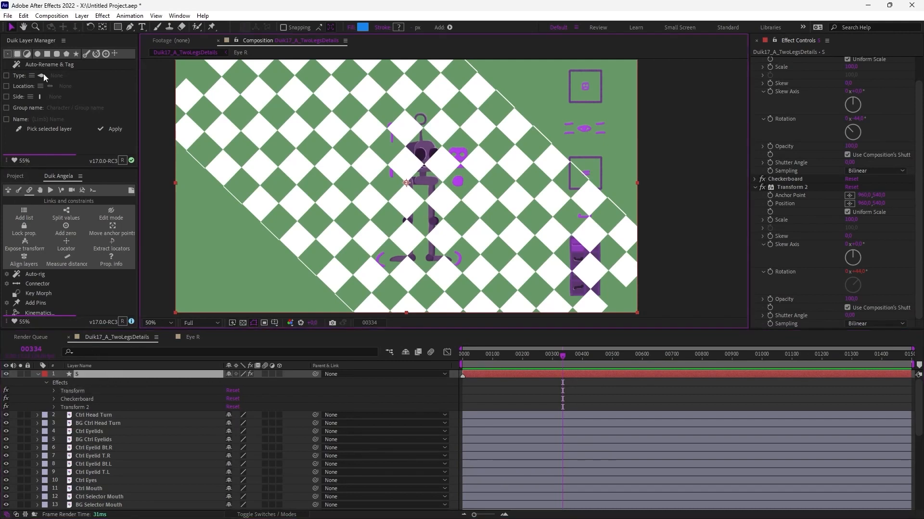
pyautogui.press('Delete')
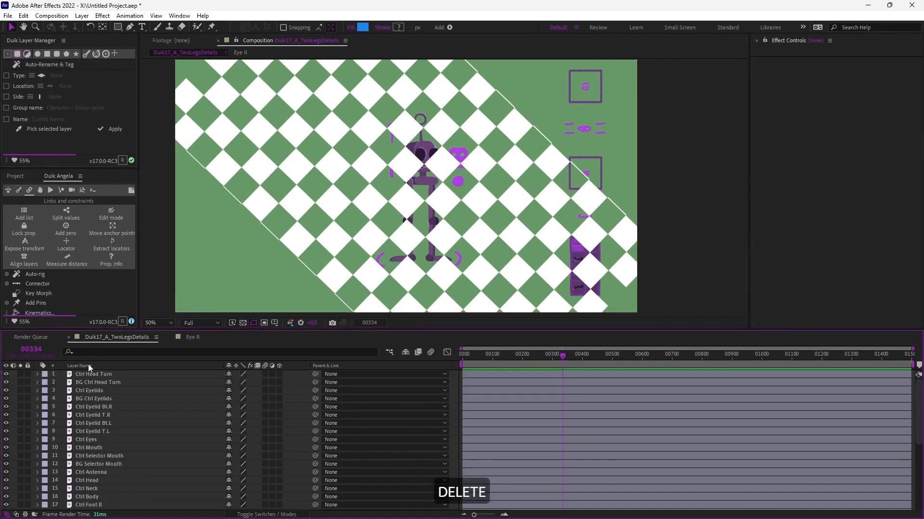
pyautogui.hotkey('ctrl', 'z')
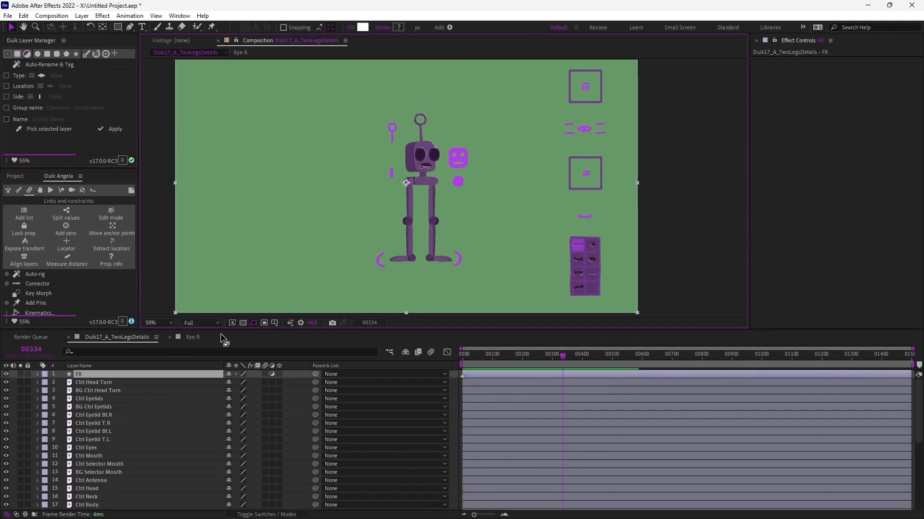
# - Add a Gaussian Blur effect to the adjustment layer FX
pyautogui.rightClick(793, 144)
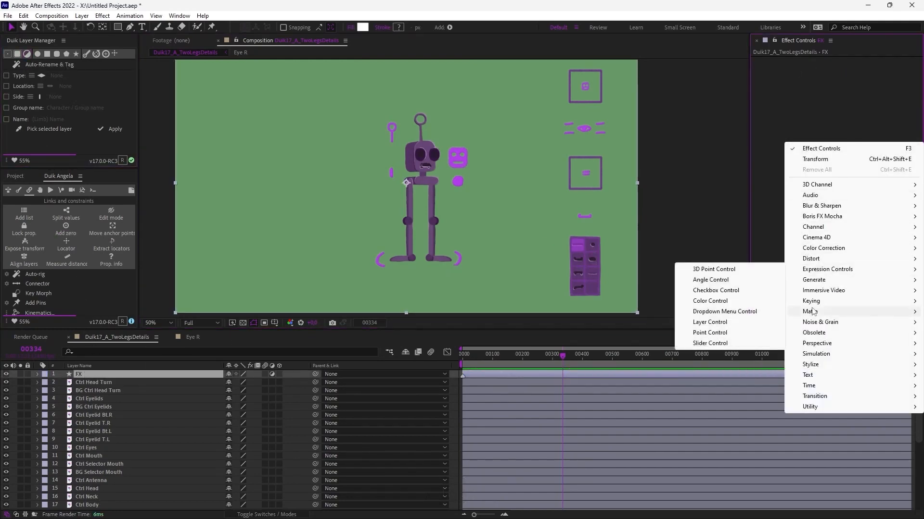
pyautogui.moveTo(816, 206)
pyautogui.click(750, 323)
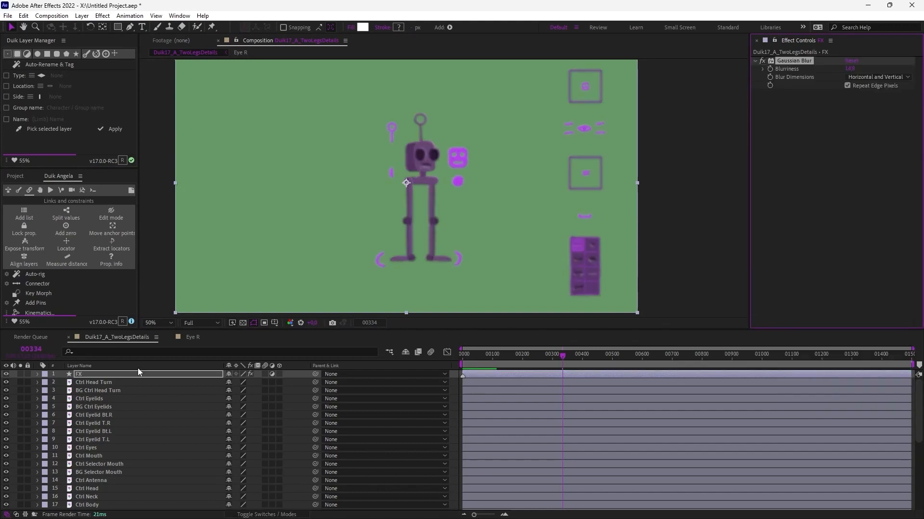
# - Increase the Gaussian Blur's Blurriness on the FX adjustment layer, and delete that layer
pyautogui.click(62, 181)
pyautogui.moveTo(851, 69); pyautogui.dragTo(867, 71)
pyautogui.click(15, 176)
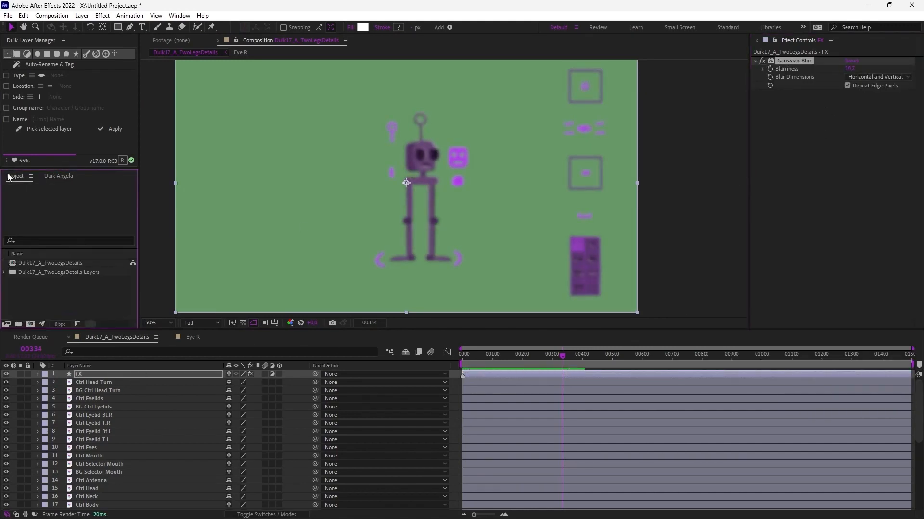
pyautogui.click(92, 374)
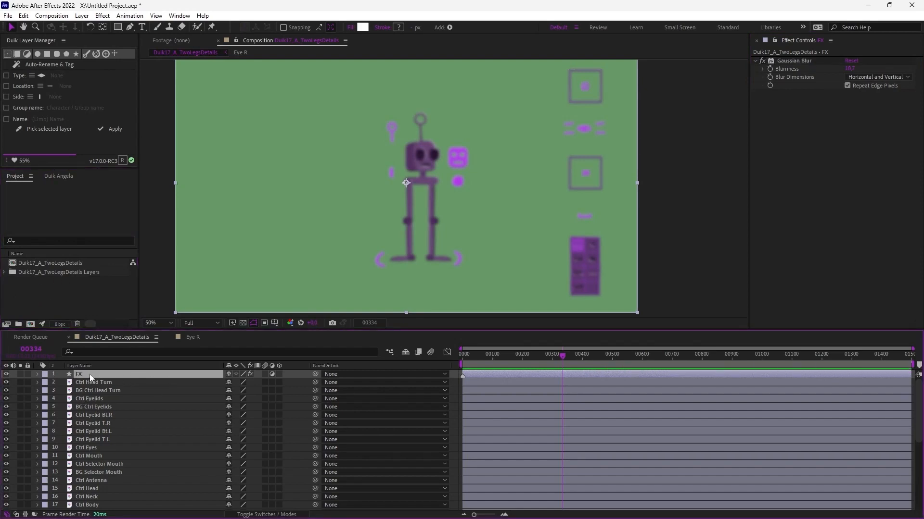
pyautogui.press('Delete')
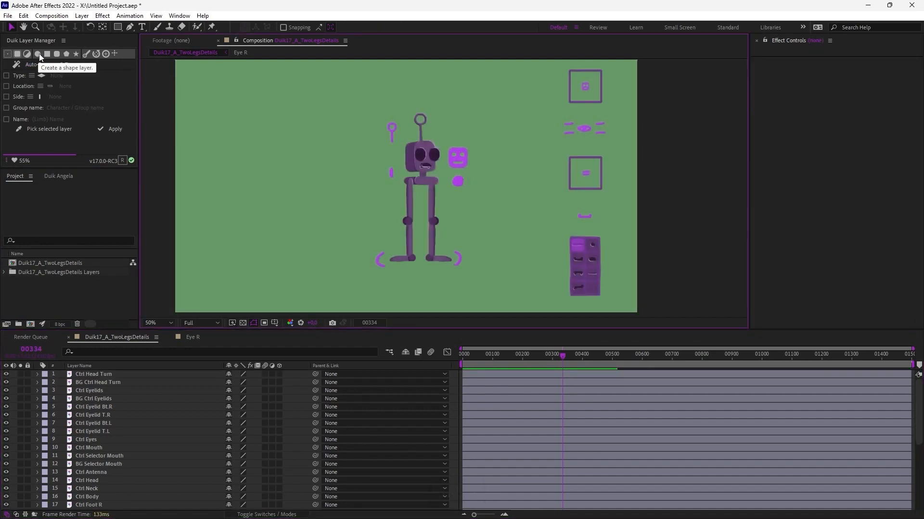
# - Create a circle shape layer and expand its contents to examine the Size and Position of Ellipse Path 1
pyautogui.click(38, 54)
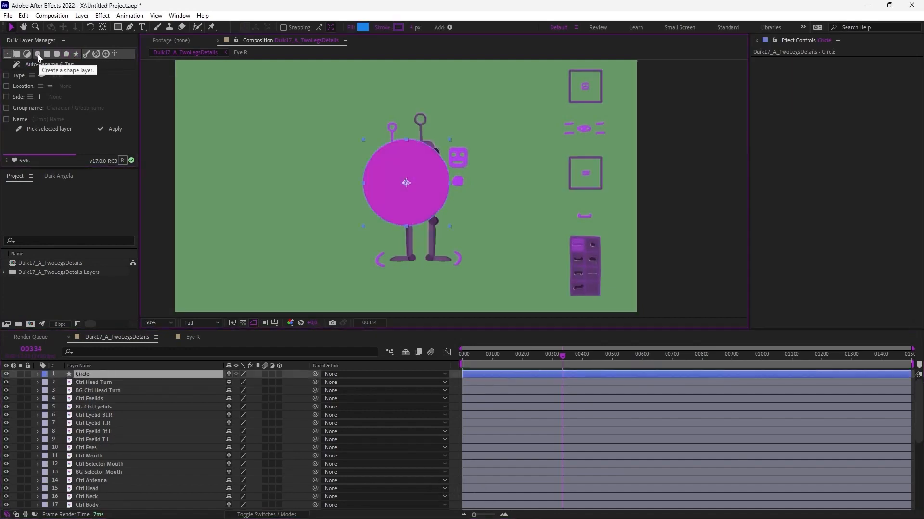
pyautogui.click(86, 373)
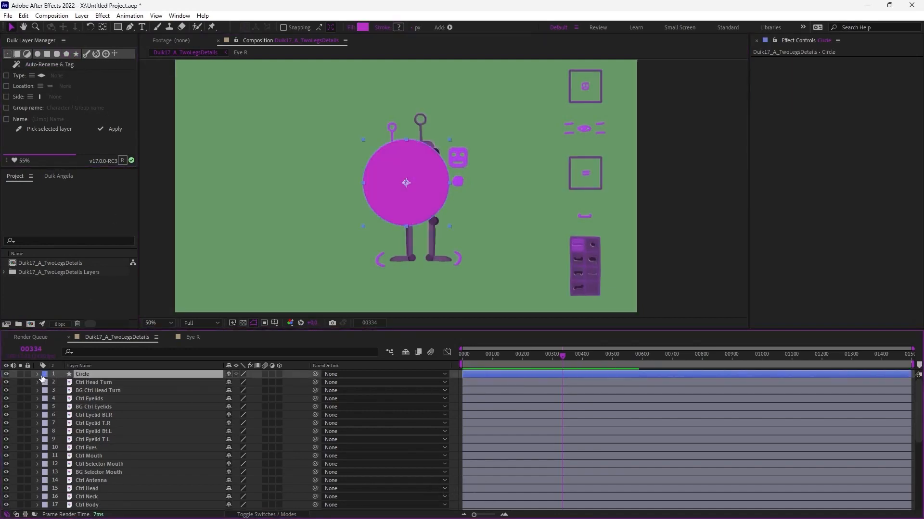
pyautogui.click(38, 374)
pyautogui.click(44, 383)
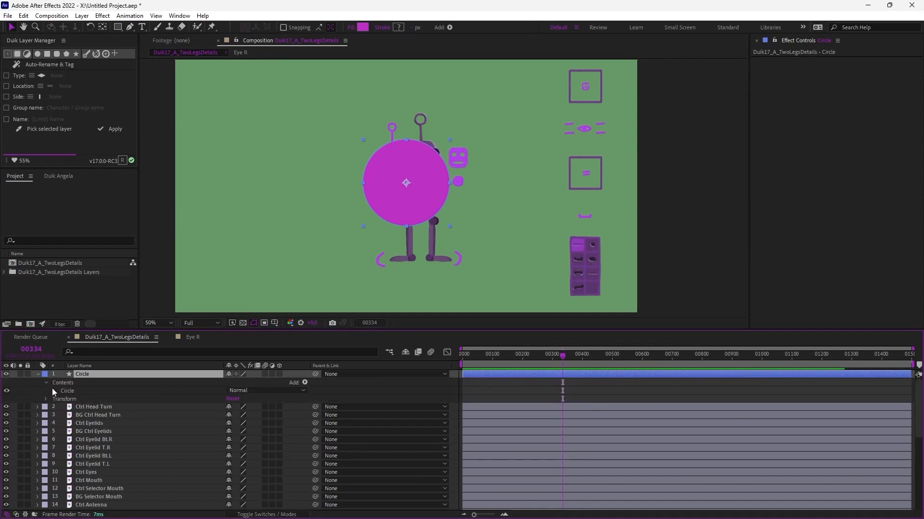
pyautogui.click(54, 390)
pyautogui.click(105, 397)
pyautogui.click(126, 376)
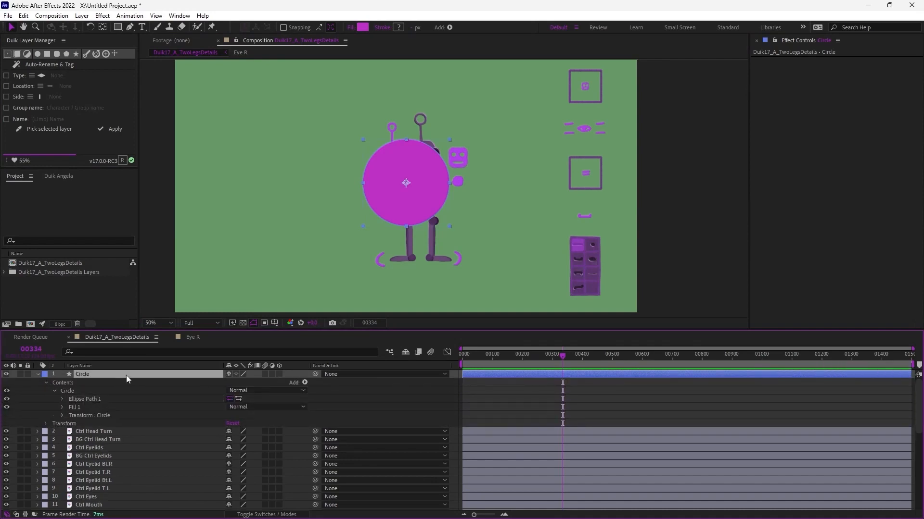
pyautogui.click(62, 398)
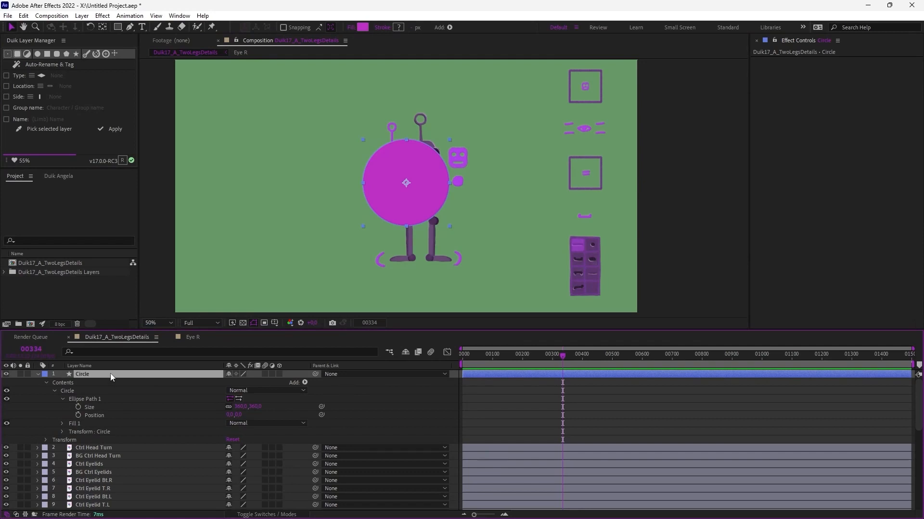
# - Replace the circle with a rectangle shape layer, and replace that rectangle with a rounded rectangle shape layer
pyautogui.press('Delete')
pyautogui.click(47, 54)
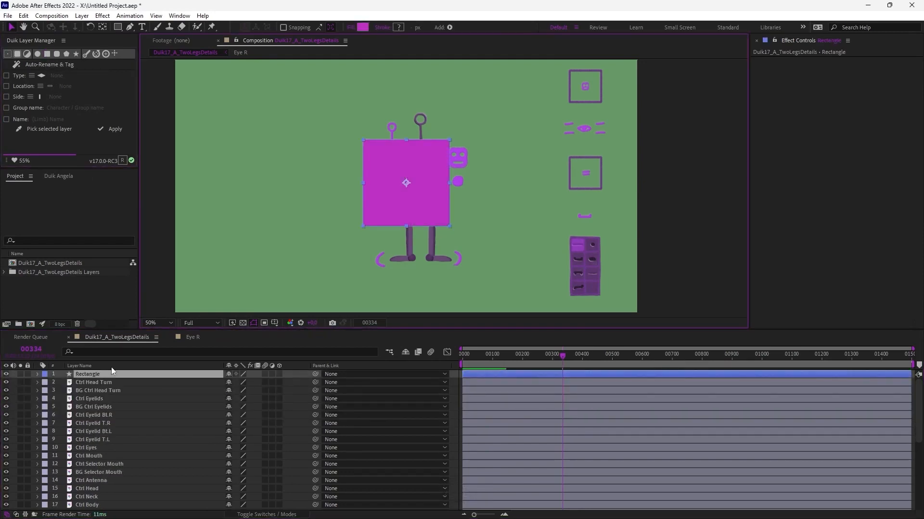
pyautogui.click(112, 374)
pyautogui.press('Delete')
pyautogui.click(55, 54)
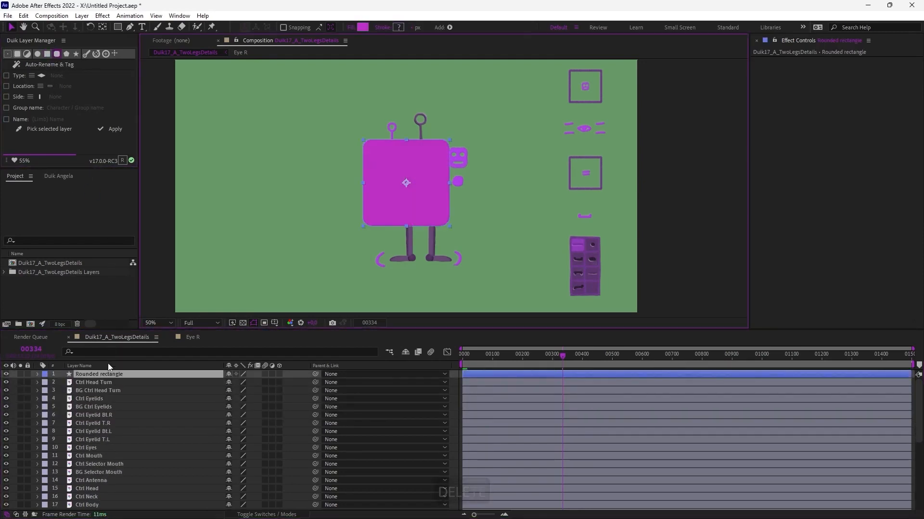
# - Delete the rounded rectangle layer and create a polygon and a star shape layer in its place
pyautogui.click(99, 375)
pyautogui.press('Delete')
pyautogui.click(67, 54)
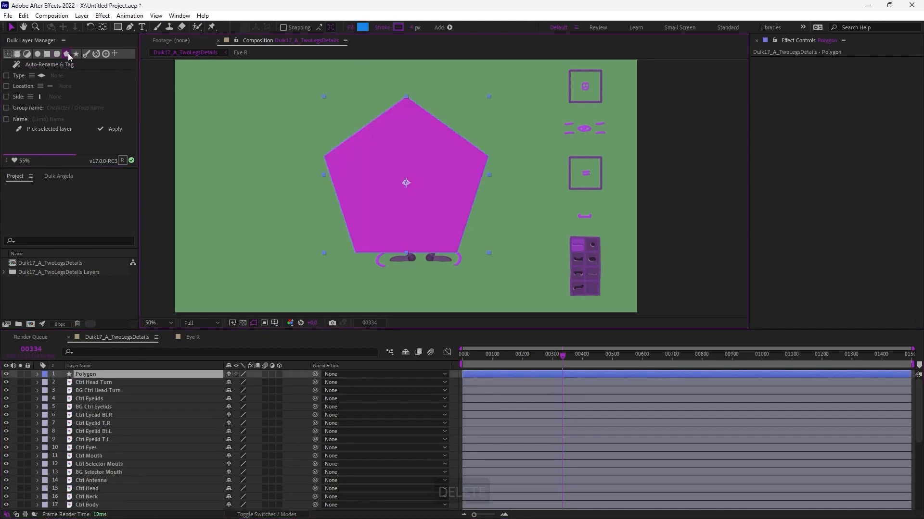
pyautogui.click(76, 54)
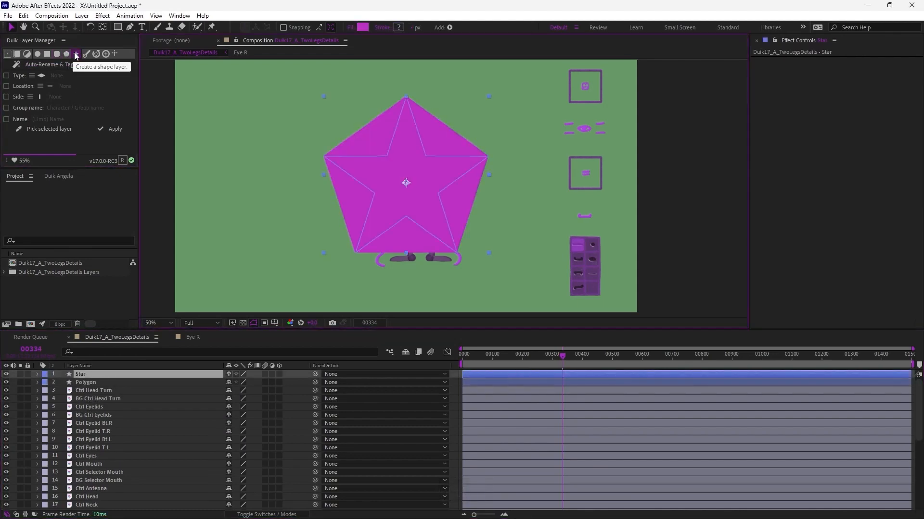
# - Select the star and polygon shape layers together and delete them
pyautogui.click(82, 382)
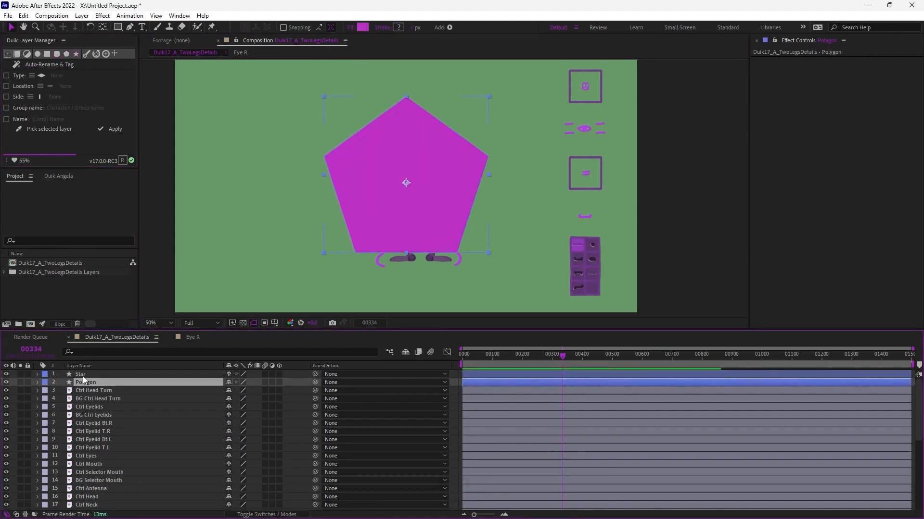
pyautogui.click(83, 376)
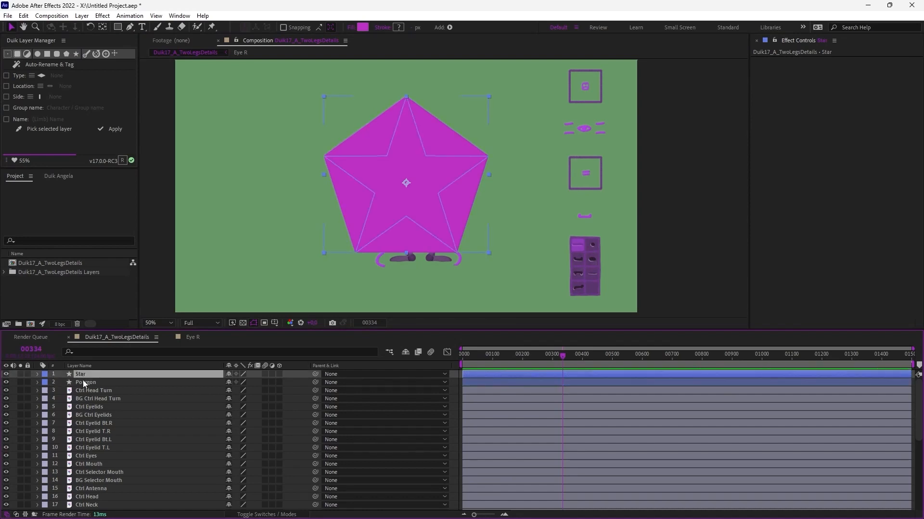
pyautogui.keyDown('ctrl'); pyautogui.click(83, 382); pyautogui.keyUp('ctrl')
pyautogui.press('Delete')
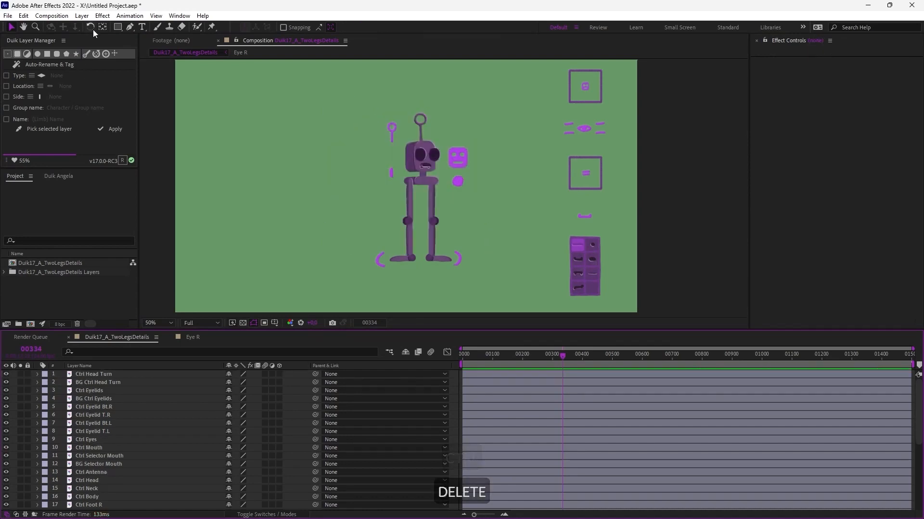
# - Add a custom armature, move its bones onto the empty area beside the robot, and delete them
pyautogui.click(86, 54)
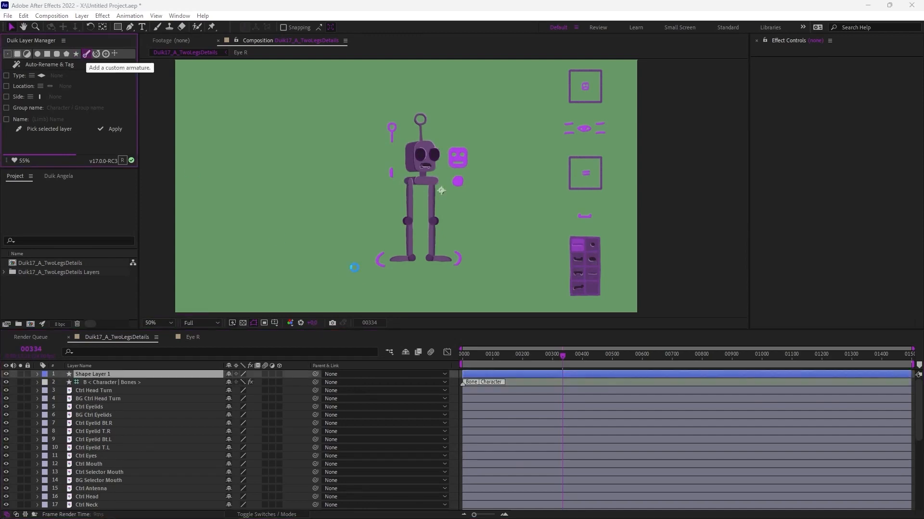
pyautogui.moveTo(382, 190); pyautogui.dragTo(250, 165)
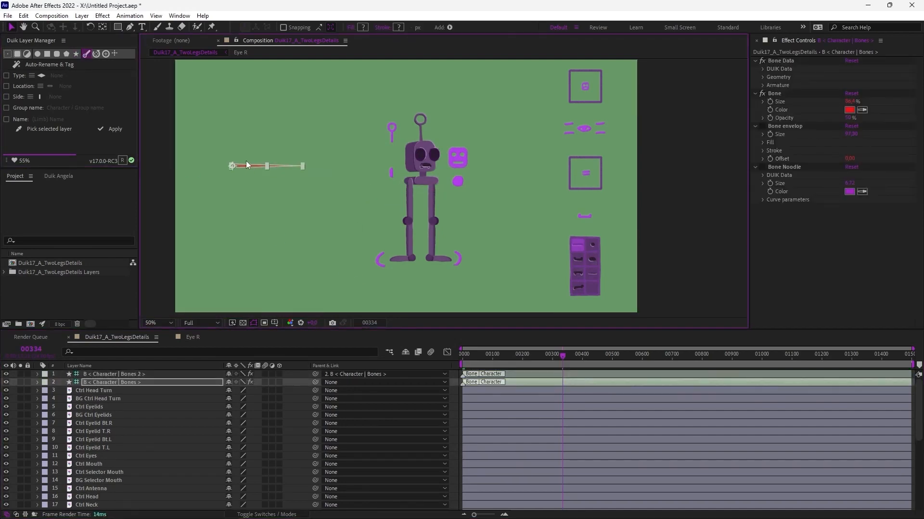
pyautogui.press('Delete')
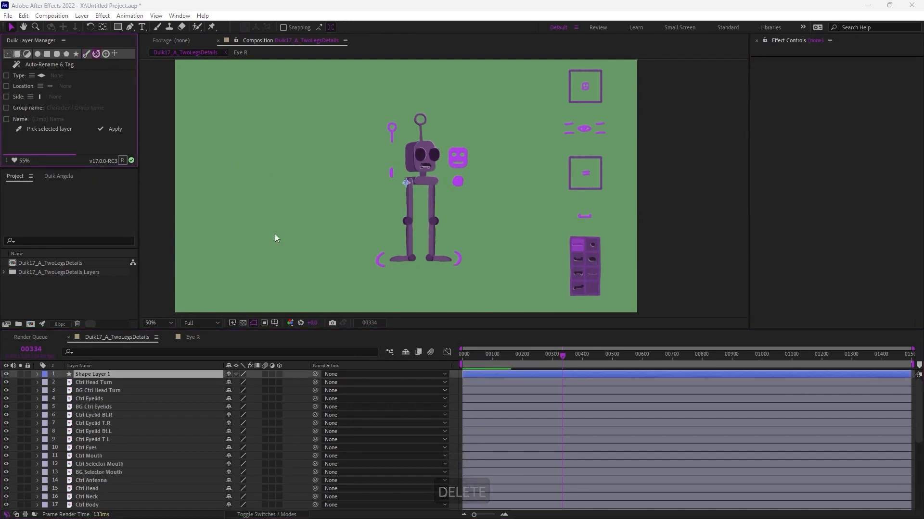
# - Create a transform controller, move it onto the empty area beside the robot, and delete it
pyautogui.moveTo(406, 183); pyautogui.dragTo(273, 170)
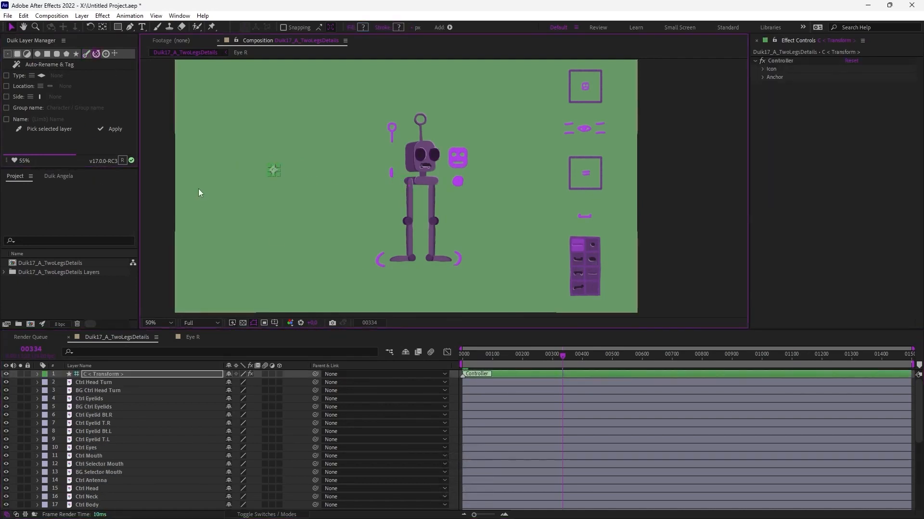
pyautogui.press('Delete')
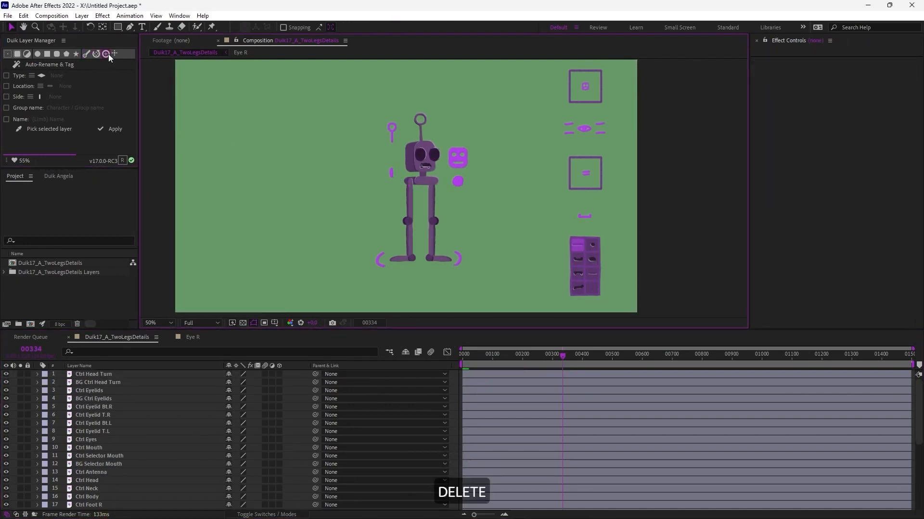
# - Add a zero to the Ctrl Head layer, expand the zero at the end of the layer stack, and delete it
pyautogui.click(460, 158)
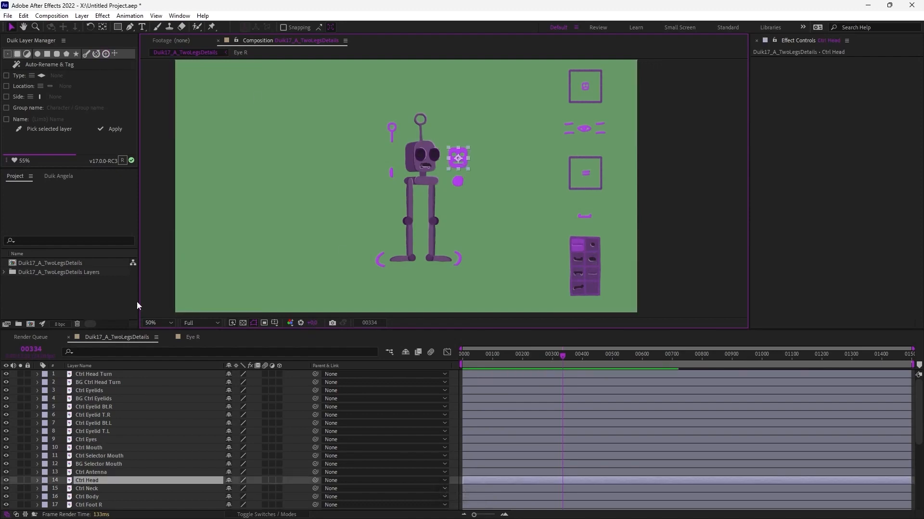
pyautogui.click(106, 54)
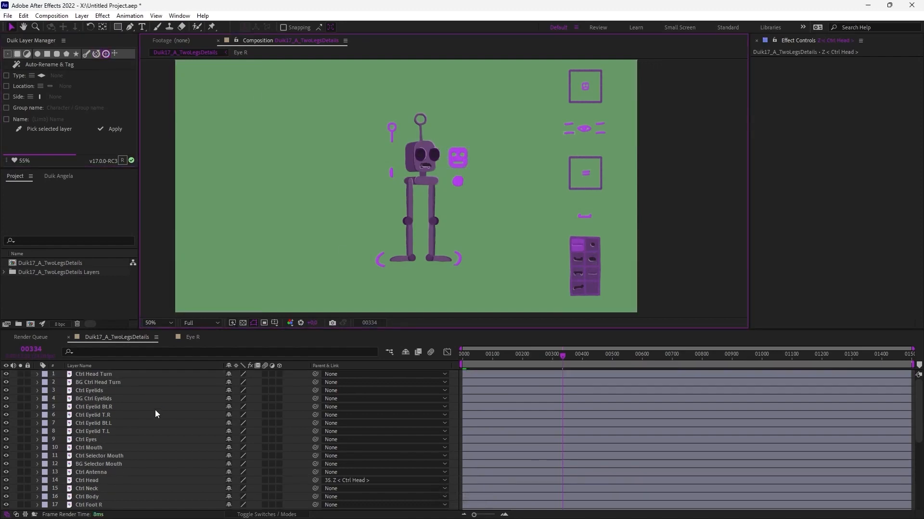
pyautogui.scroll(-6, 114, 464)
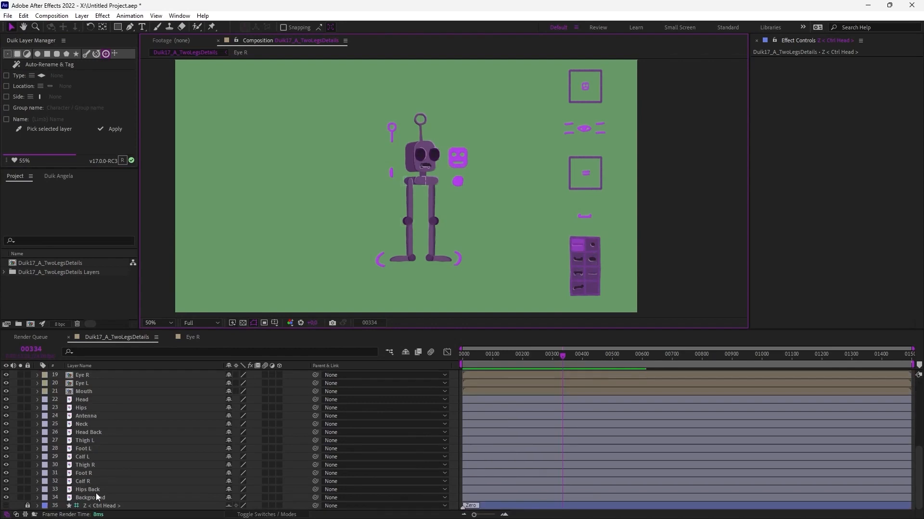
pyautogui.click(37, 506)
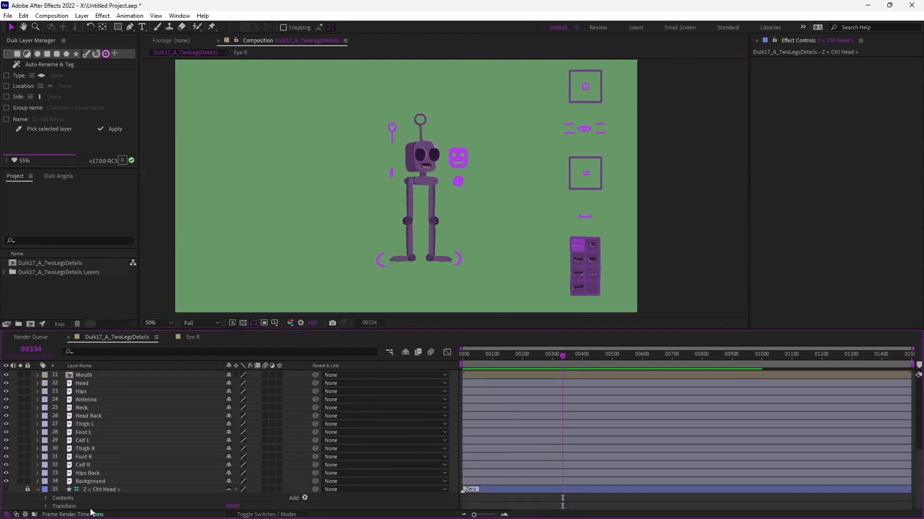
pyautogui.click(105, 490)
pyautogui.press('Delete')
# - Create a locator and move it onto the empty area beside the robot
pyautogui.scroll(6, 96, 480)
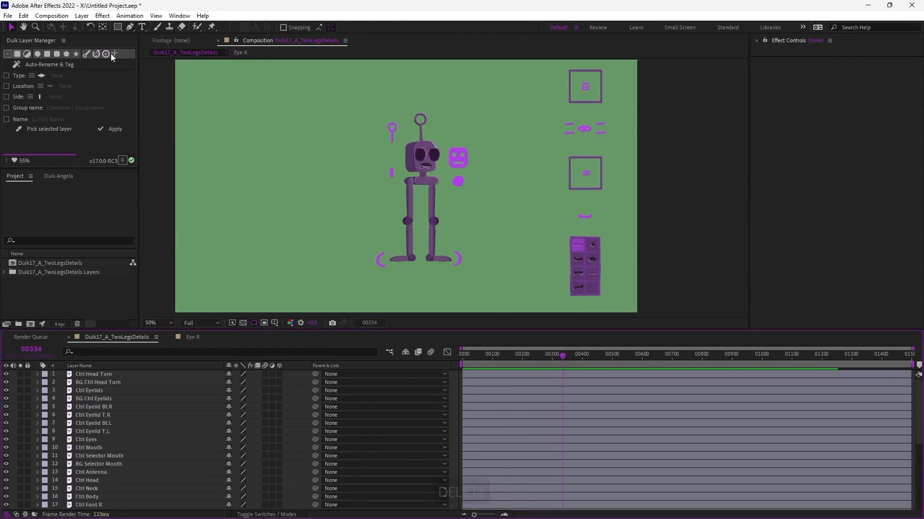
pyautogui.click(115, 53)
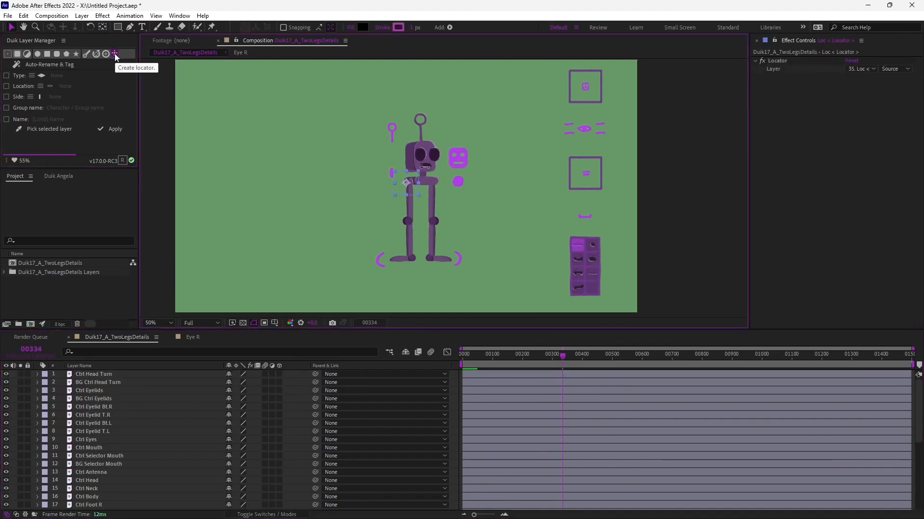
pyautogui.scroll(-6, 159, 407)
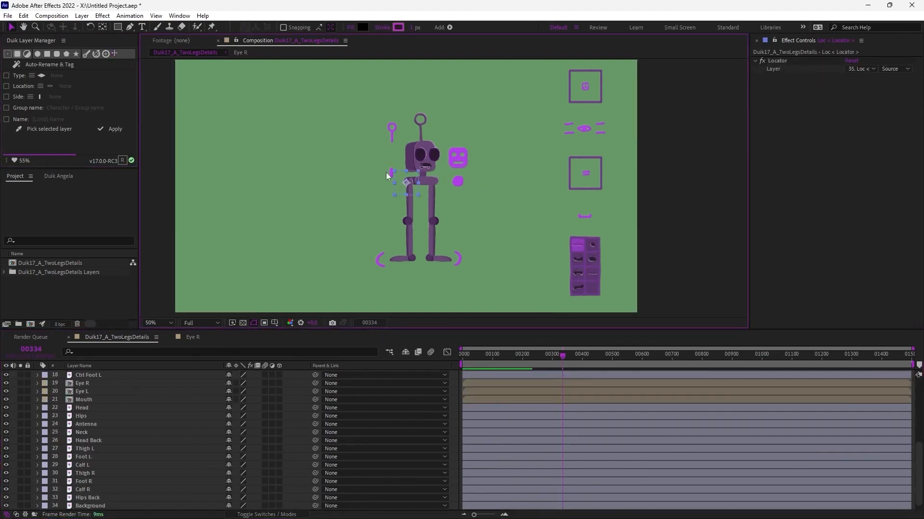
pyautogui.moveTo(407, 183); pyautogui.dragTo(303, 188)
# - Set the locator's target Layer to 21. Mouth, and change it to 13. Ctrl Antenna
pyautogui.click(861, 69)
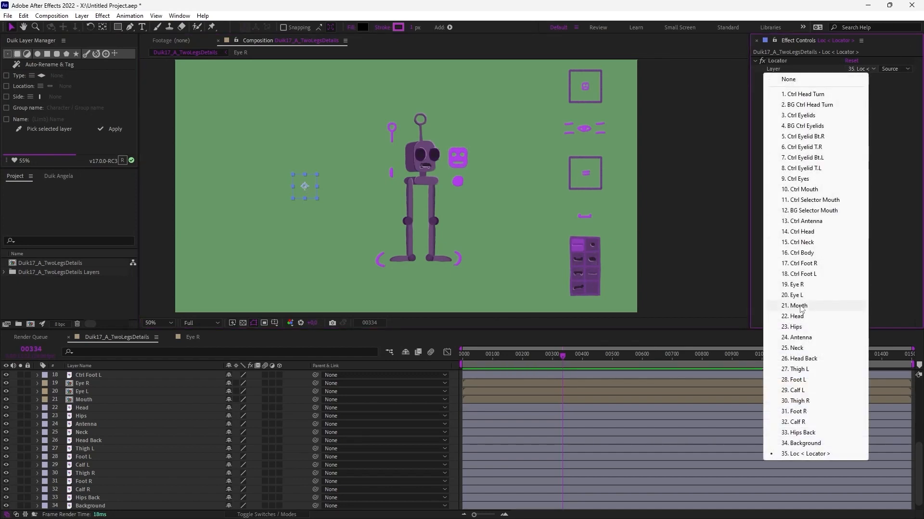
pyautogui.click(800, 306)
pyautogui.click(860, 69)
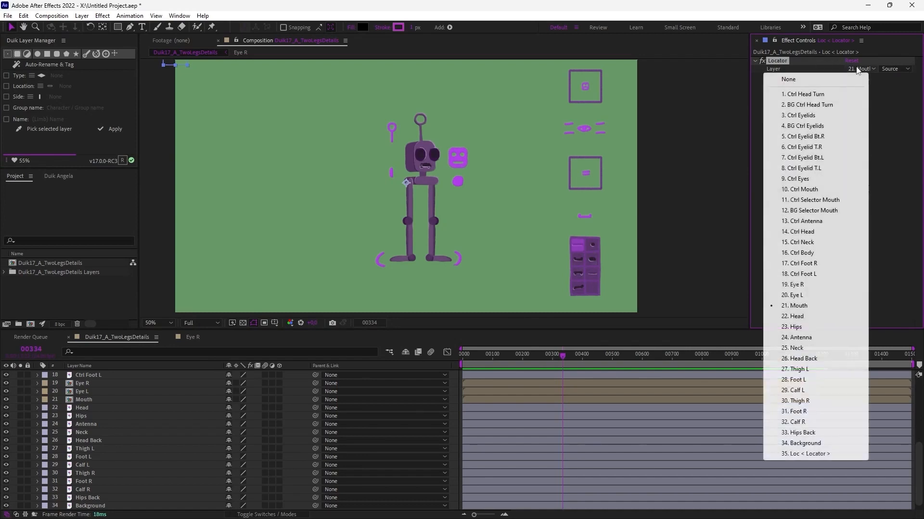
pyautogui.click(825, 222)
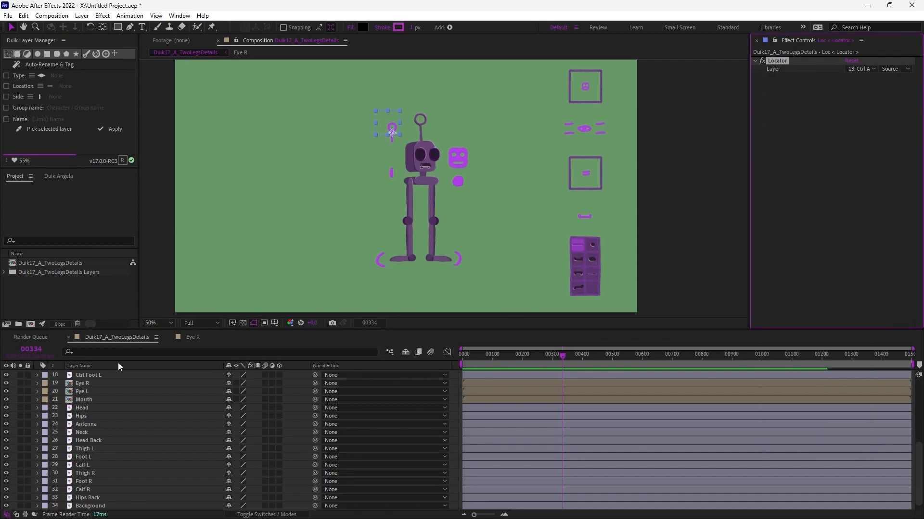
# - Expand the locator layer's Transform group and examine its expression-driven properties
pyautogui.scroll(5, 97, 415)
pyautogui.scroll(-6, 98, 416)
pyautogui.click(39, 506)
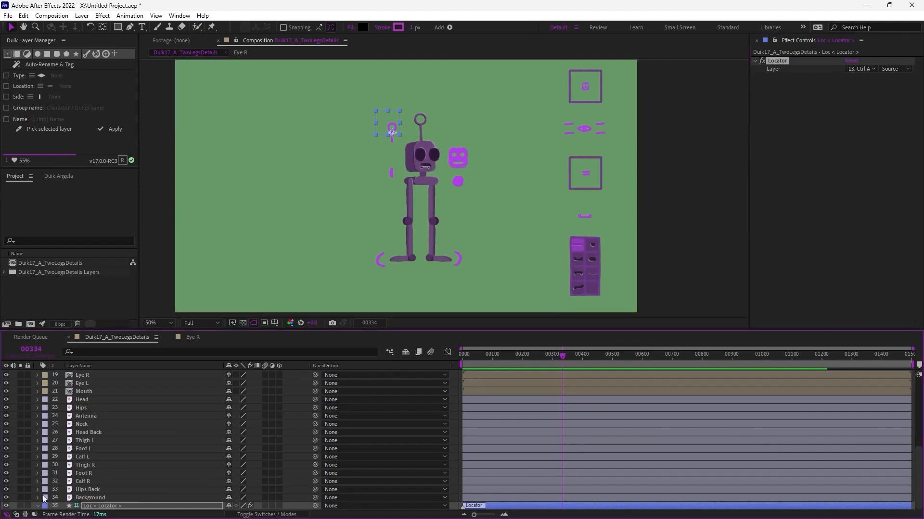
pyautogui.scroll(-2, 44, 498)
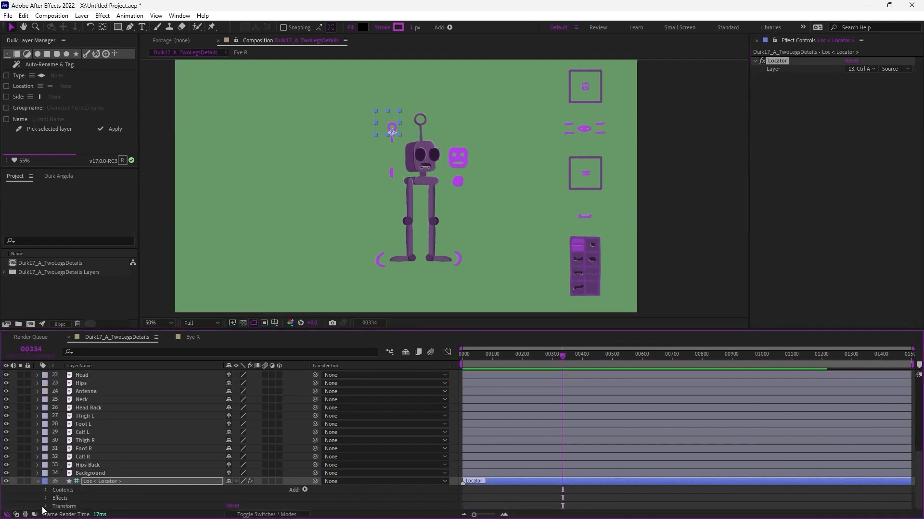
pyautogui.click(46, 507)
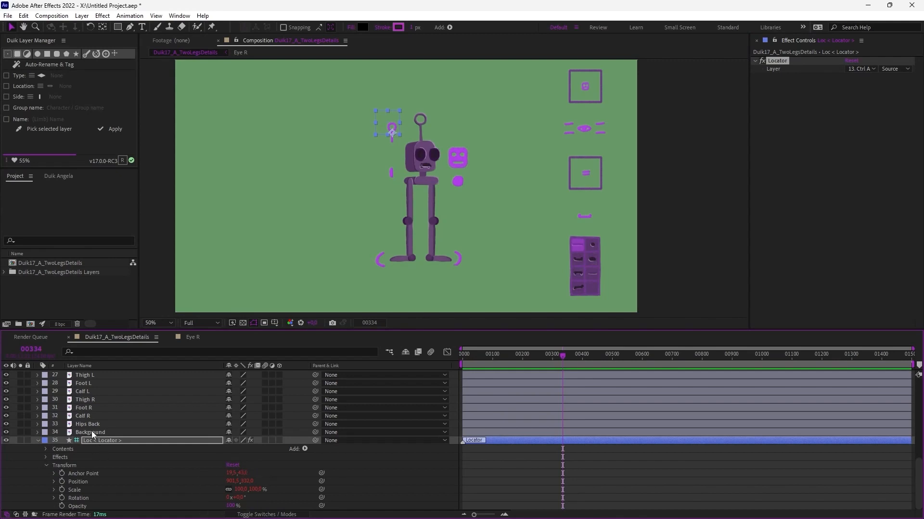
pyautogui.scroll(5, 91, 428)
pyautogui.scroll(-5, 92, 420)
# - Parent the Ctrl Antenna layer to 10. Ctrl Mouth and reveal its Position property
pyautogui.scroll(7, 109, 422)
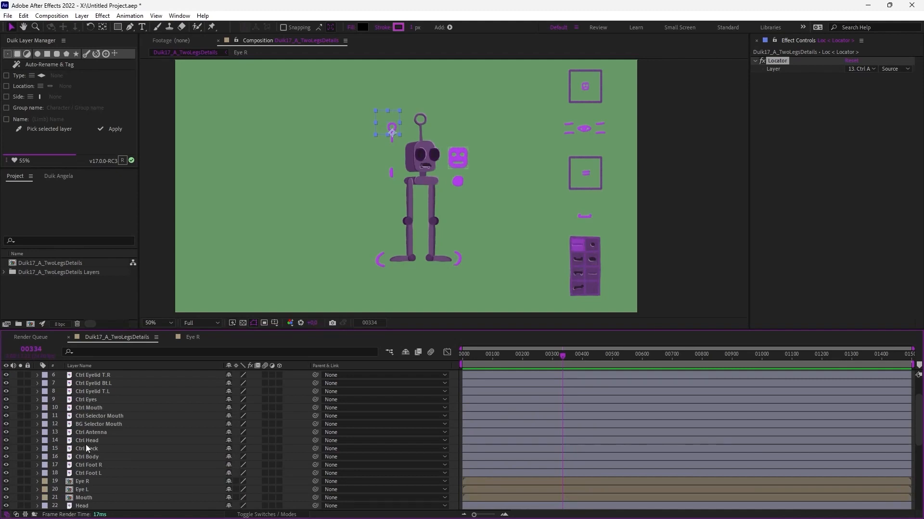
pyautogui.click(96, 432)
pyautogui.moveTo(316, 432); pyautogui.dragTo(146, 407)
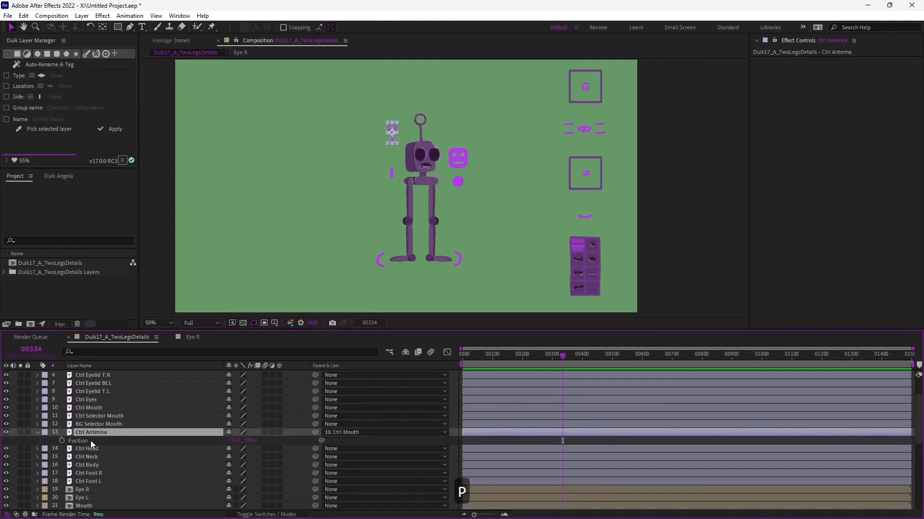
# - Collapse the Ctrl Antenna layer's Position property and delete the locator layer
pyautogui.scroll(-4, 178, 431)
pyautogui.press('p')
pyautogui.scroll(-8, 149, 443)
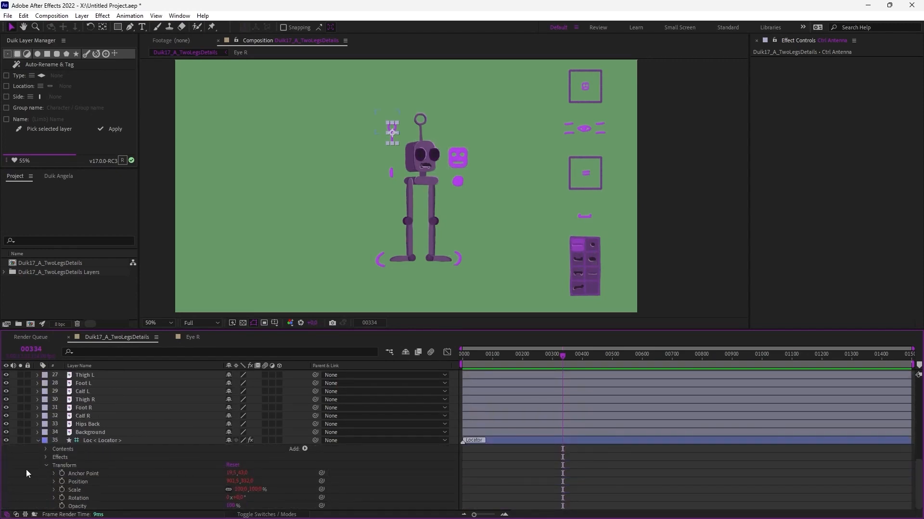
pyautogui.click(88, 441)
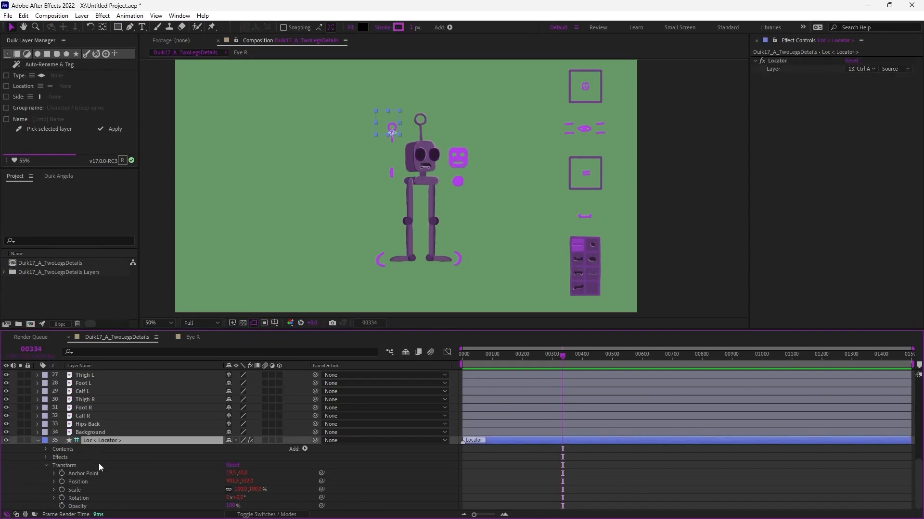
pyautogui.scroll(3, 100, 464)
pyautogui.scroll(-3, 99, 464)
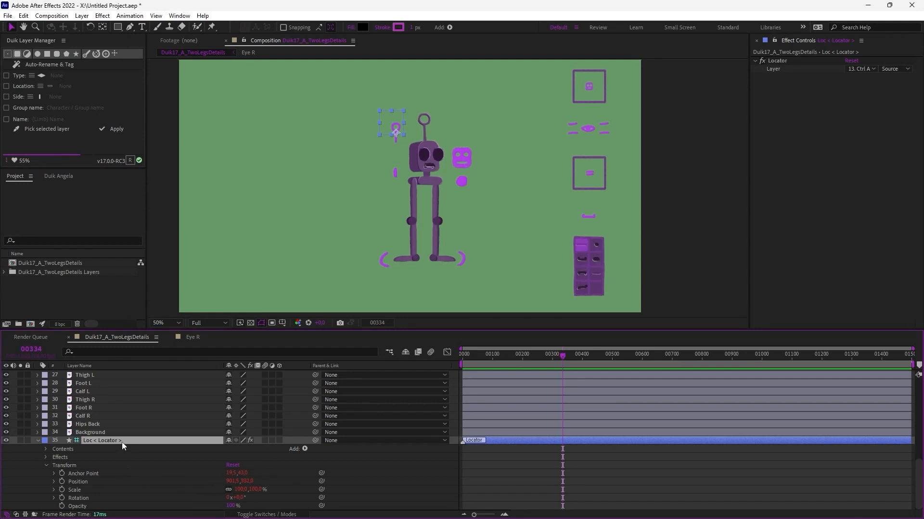
pyautogui.press('Delete')
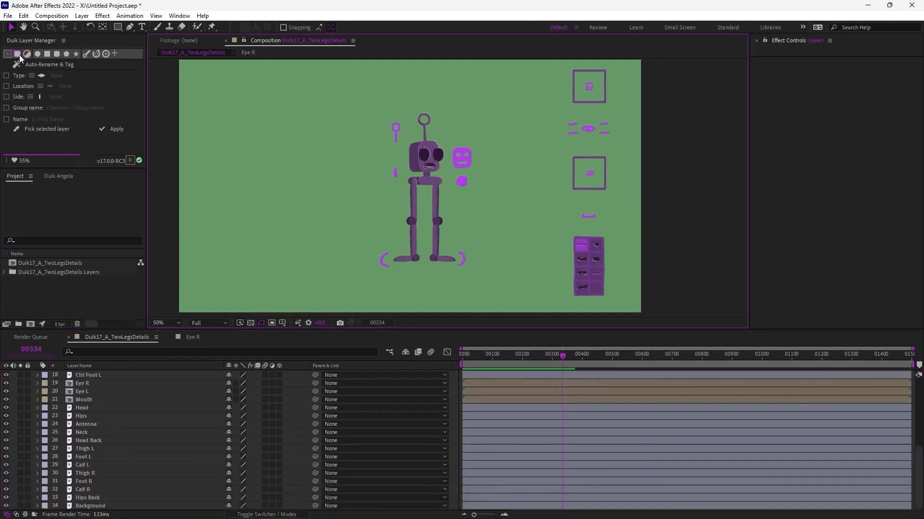
# - Open the DuGR script panel beside the timeline and widen it slightly
pyautogui.scroll(1, 127, 417)
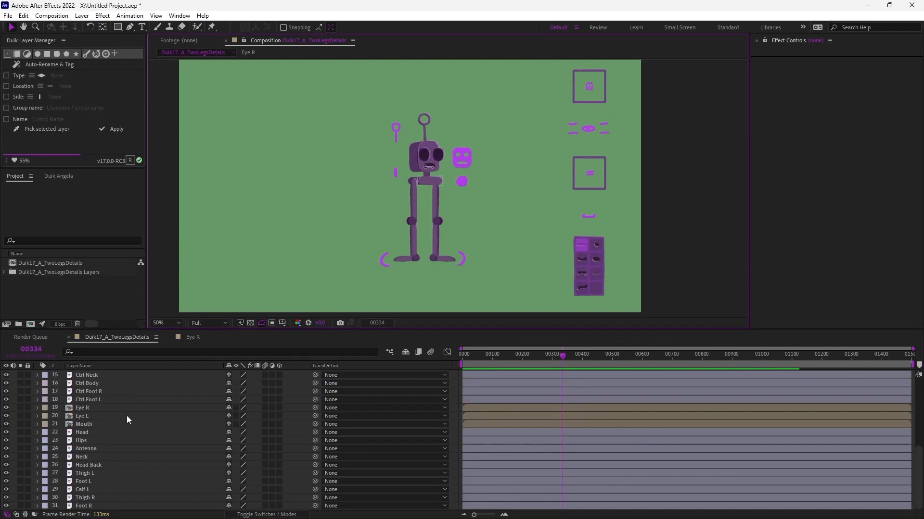
pyautogui.scroll(5, 127, 417)
pyautogui.click(38, 472)
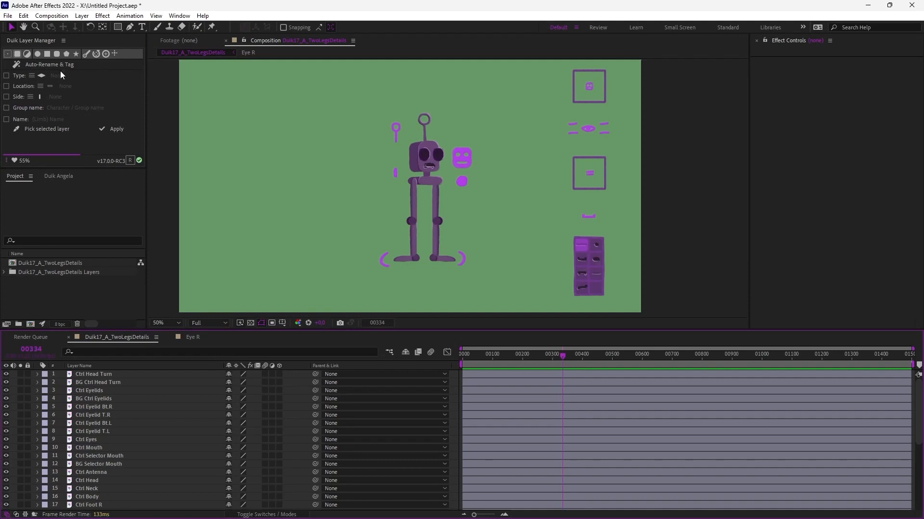
pyautogui.click(179, 16)
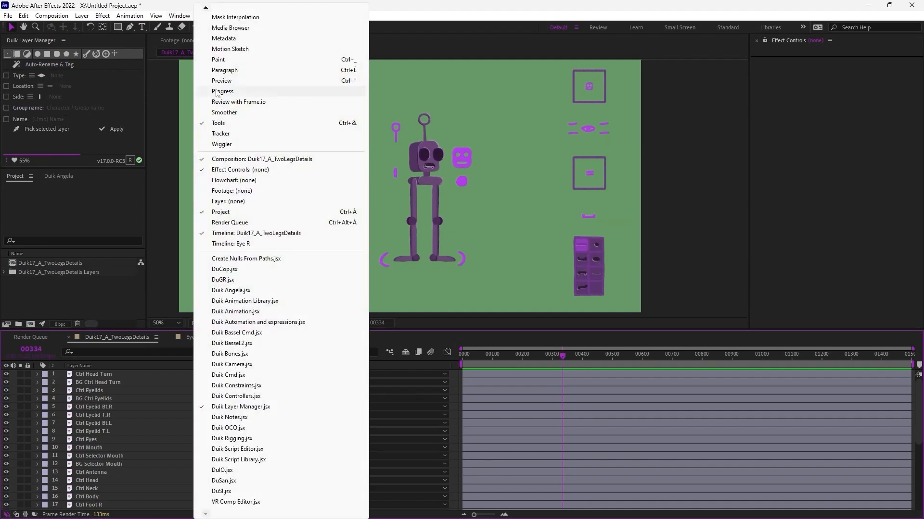
pyautogui.click(245, 281)
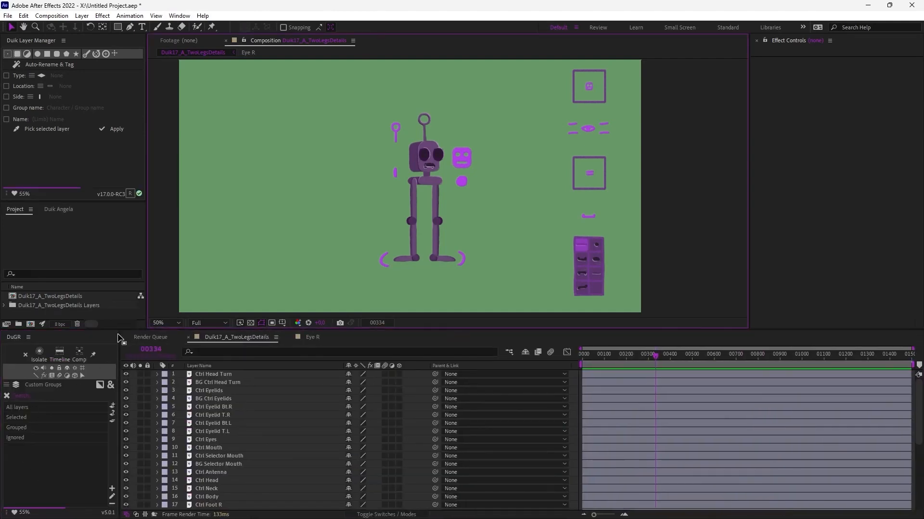
pyautogui.moveTo(118, 334); pyautogui.dragTo(128, 334)
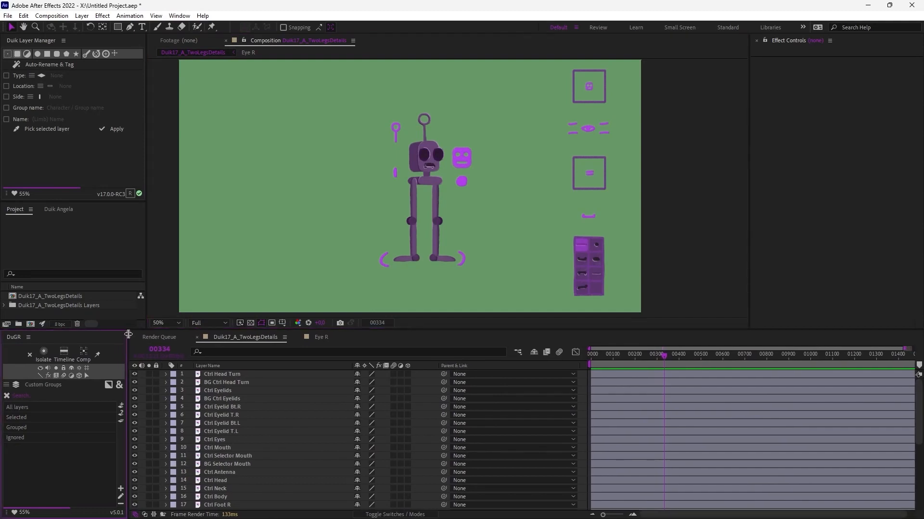
pyautogui.click(250, 338)
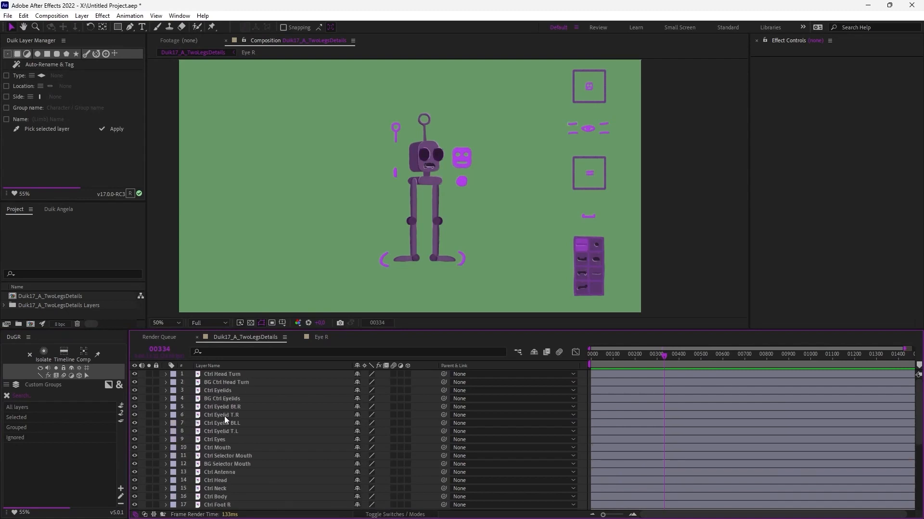
# - Auto-rename and tag the five layers from BG Ctrl Head Turn through Ctrl Eyelid T.R
pyautogui.scroll(-6, 234, 447)
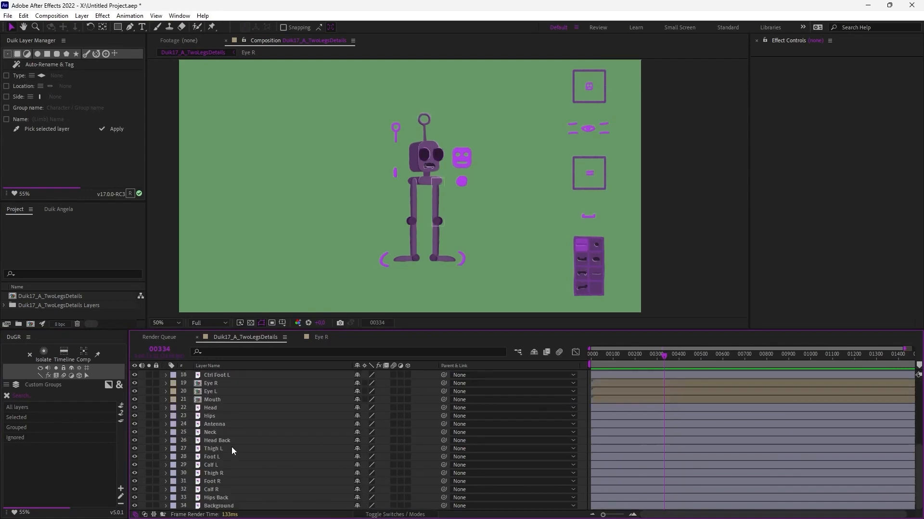
pyautogui.scroll(6, 233, 449)
pyautogui.scroll(-6, 317, 423)
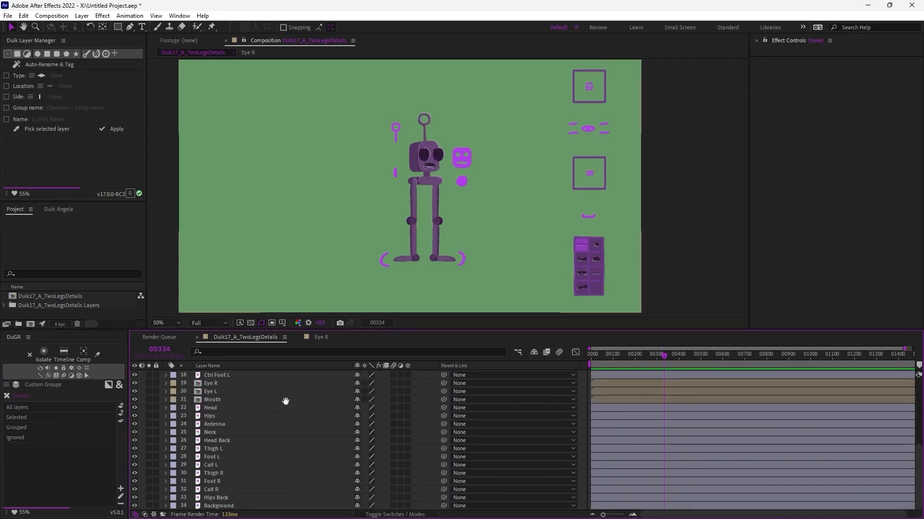
pyautogui.scroll(6, 226, 423)
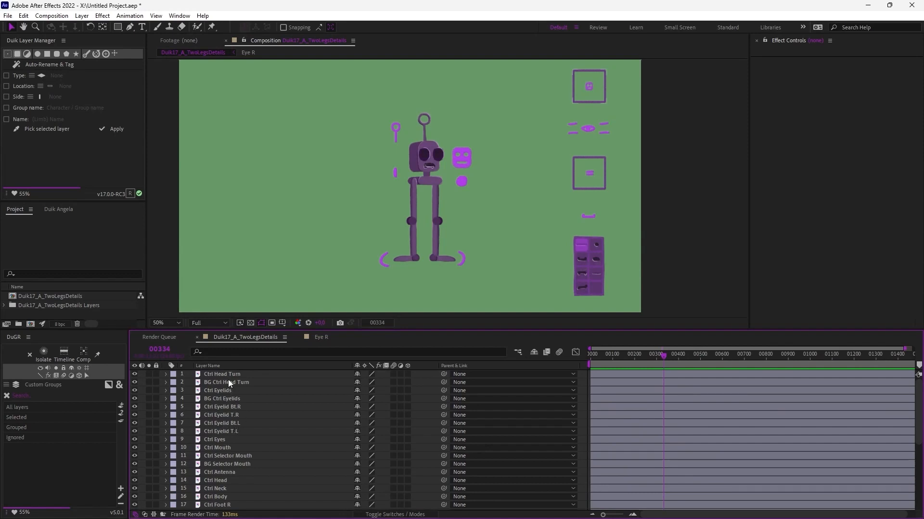
pyautogui.click(229, 382)
pyautogui.keyDown('shift'); pyautogui.click(236, 414); pyautogui.keyUp('shift')
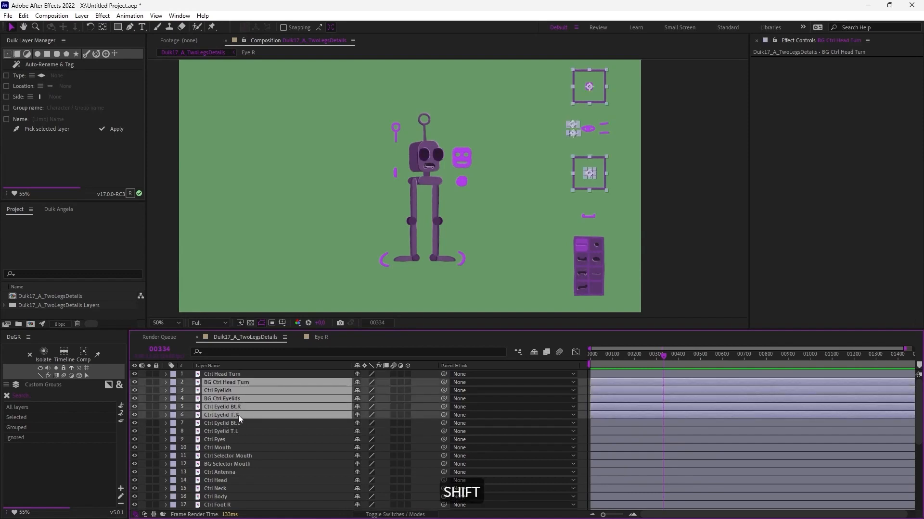
pyautogui.click(61, 66)
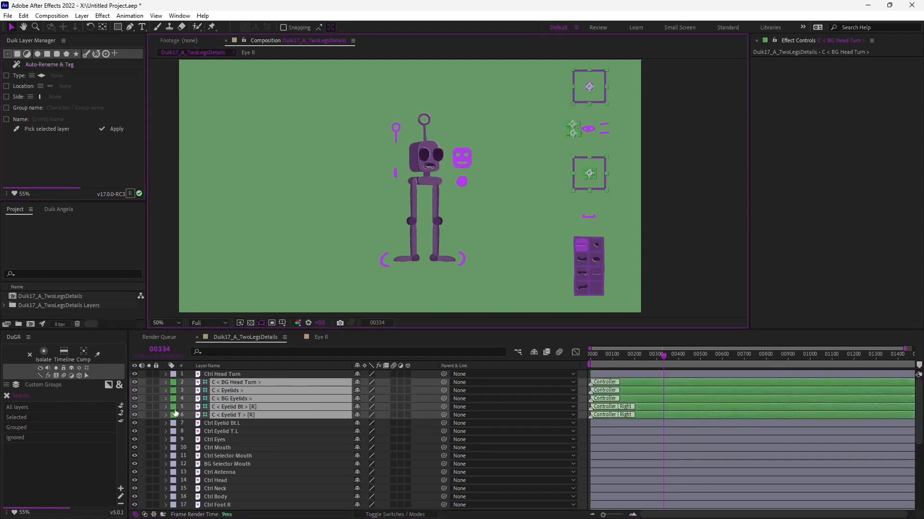
# - Select the renamed Eyelid T [R] layer and examine its Controller and Right groups in DuGR
pyautogui.click(143, 408)
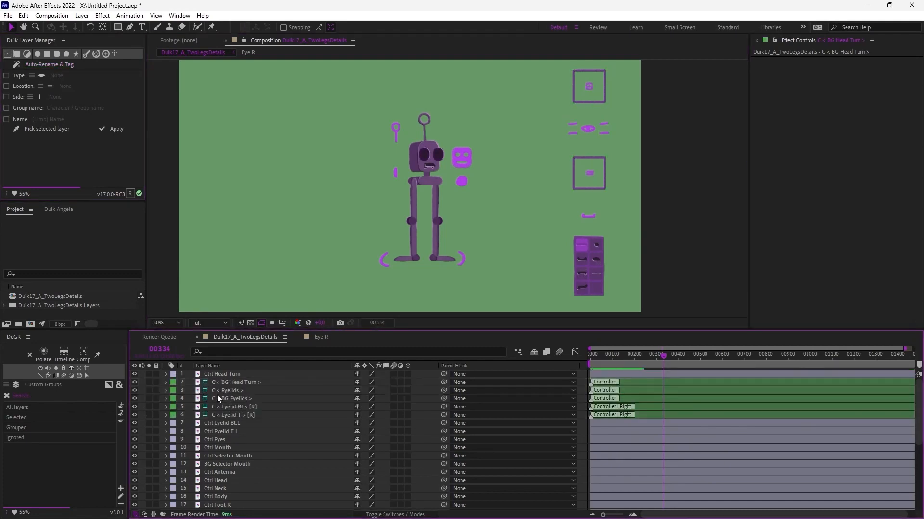
pyautogui.click(249, 417)
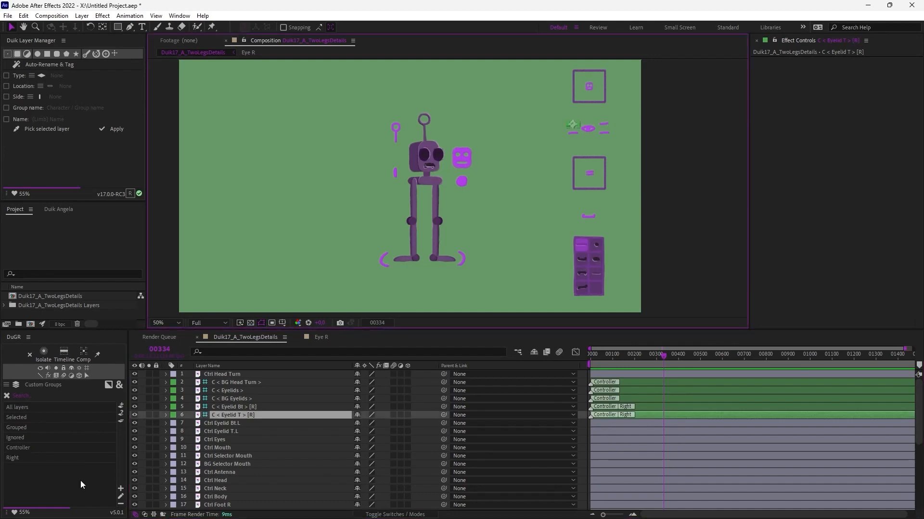
pyautogui.click(18, 447)
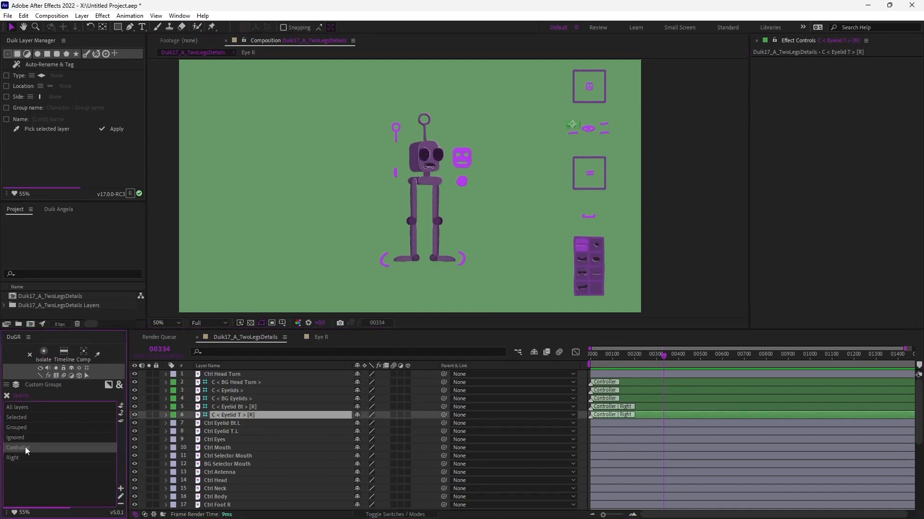
pyautogui.click(16, 458)
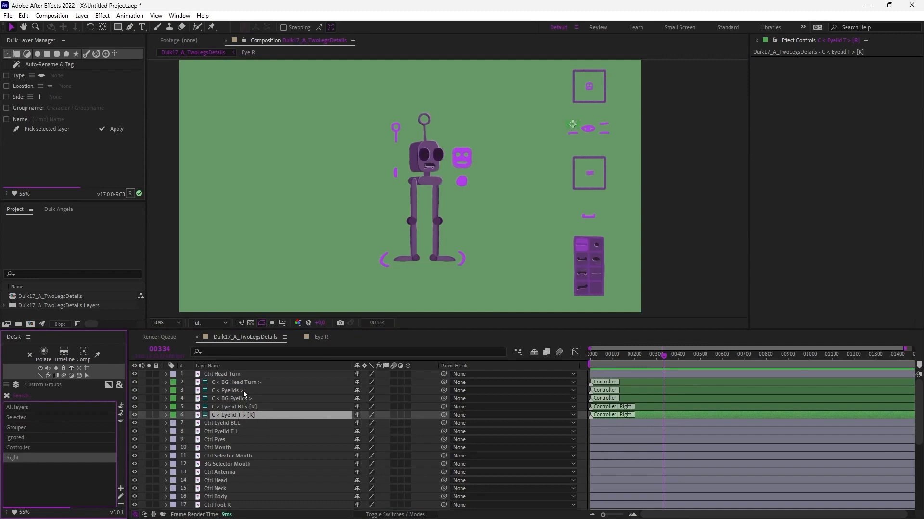
# - Undo the renaming of the five layers and auto-rename and tag all layers with nothing selected
pyautogui.click(235, 426)
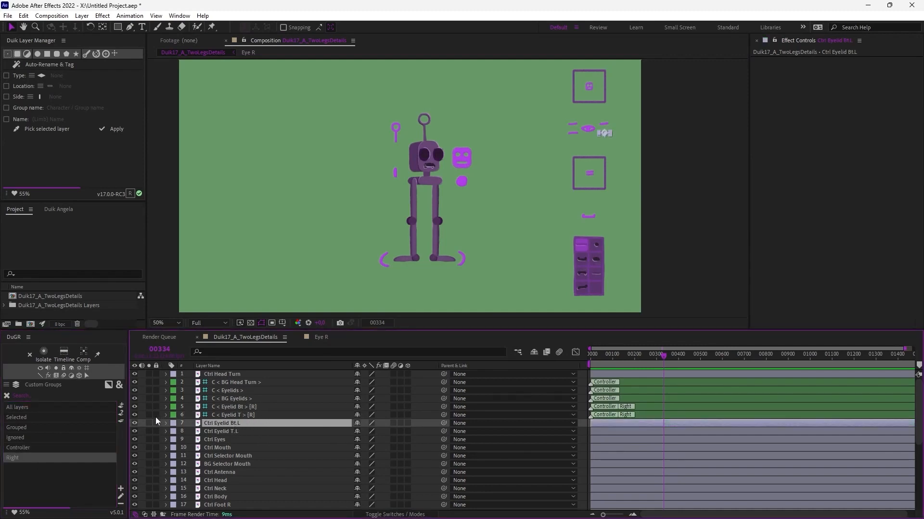
pyautogui.hotkey('ctrl', 'z')
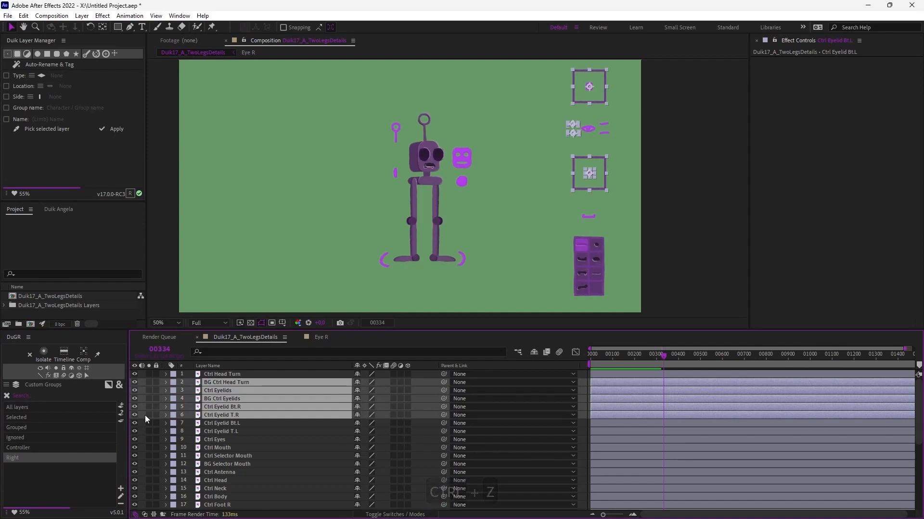
pyautogui.click(144, 413)
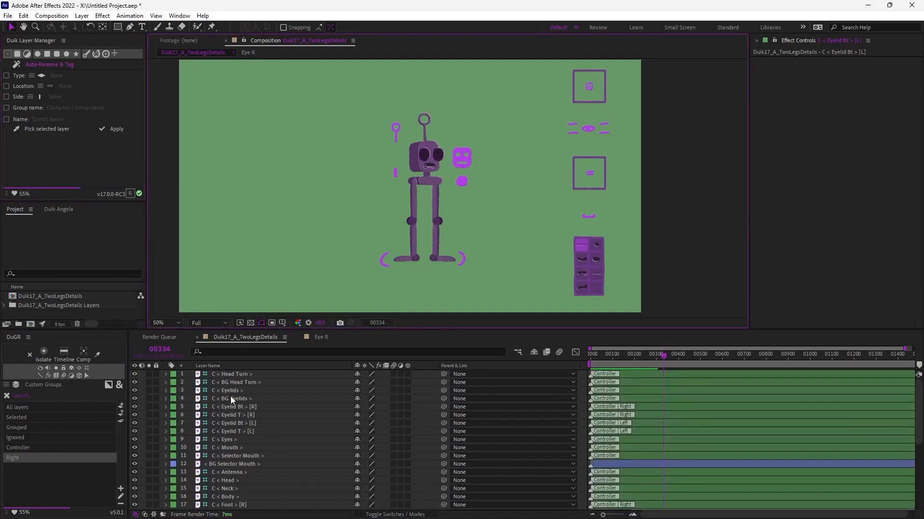
# - Examine the new layer names, label colors and markers from the Head Turn controller down to the Background
pyautogui.click(215, 375)
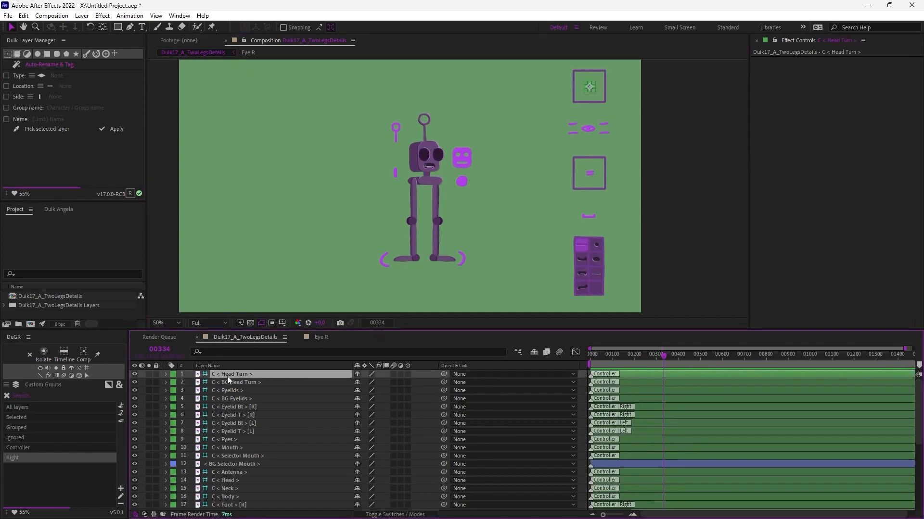
pyautogui.click(257, 407)
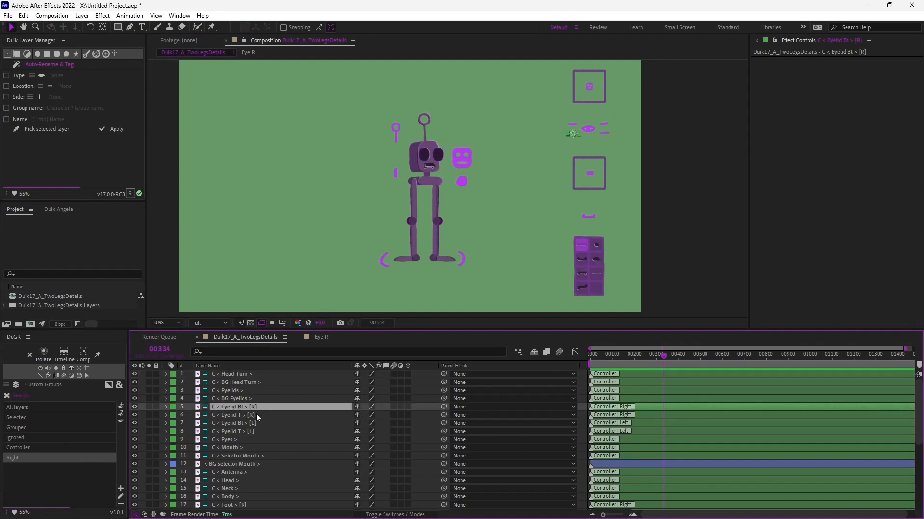
pyautogui.moveTo(239, 441); pyautogui.dragTo(243, 402)
pyautogui.scroll(-1, 255, 407)
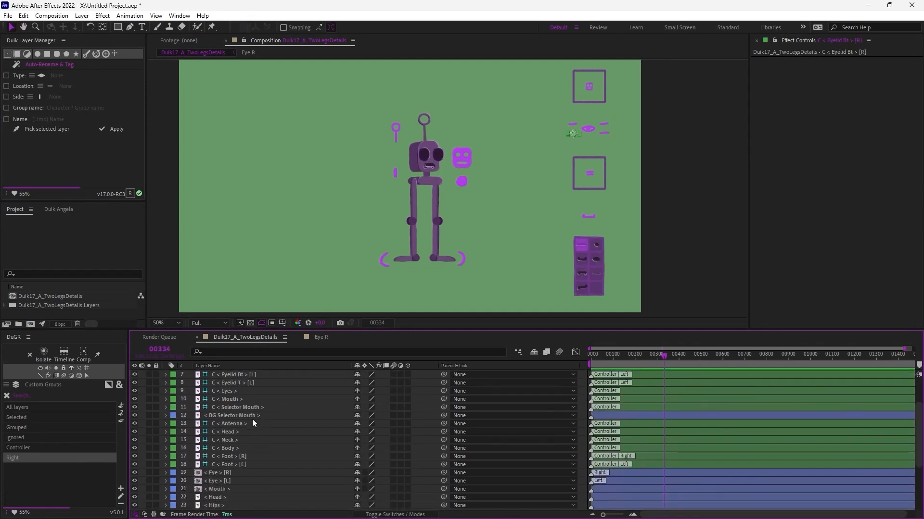
pyautogui.moveTo(248, 453); pyautogui.dragTo(268, 364)
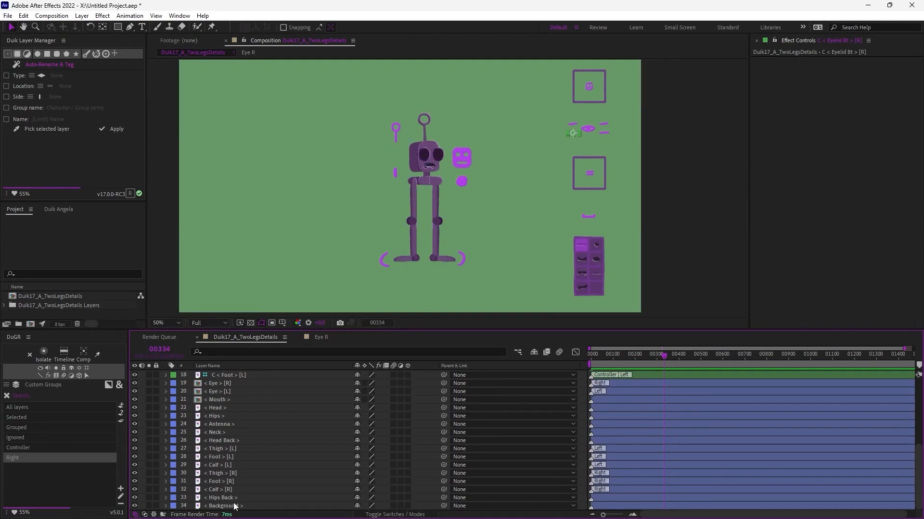
pyautogui.scroll(6, 252, 410)
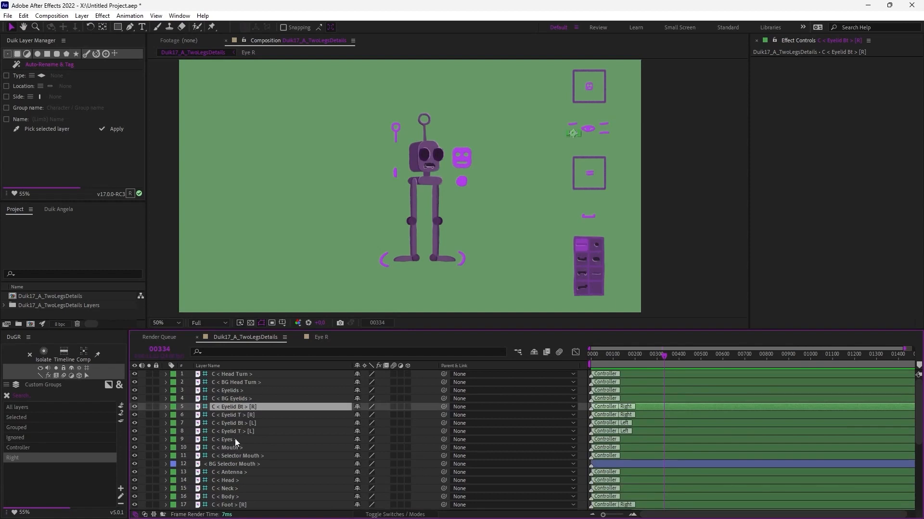
# - Set the type of the two right eyelid layers, Eyelid Bt [R] and Eyelid T [R], to Null
pyautogui.keyDown('shift'); pyautogui.click(246, 432); pyautogui.keyUp('shift')
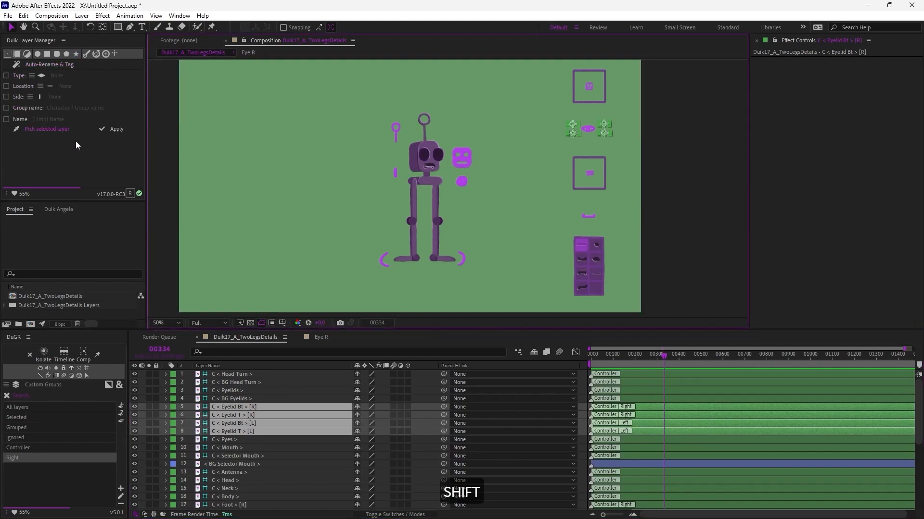
pyautogui.click(251, 407)
pyautogui.keyDown('shift'); pyautogui.click(254, 414); pyautogui.keyUp('shift')
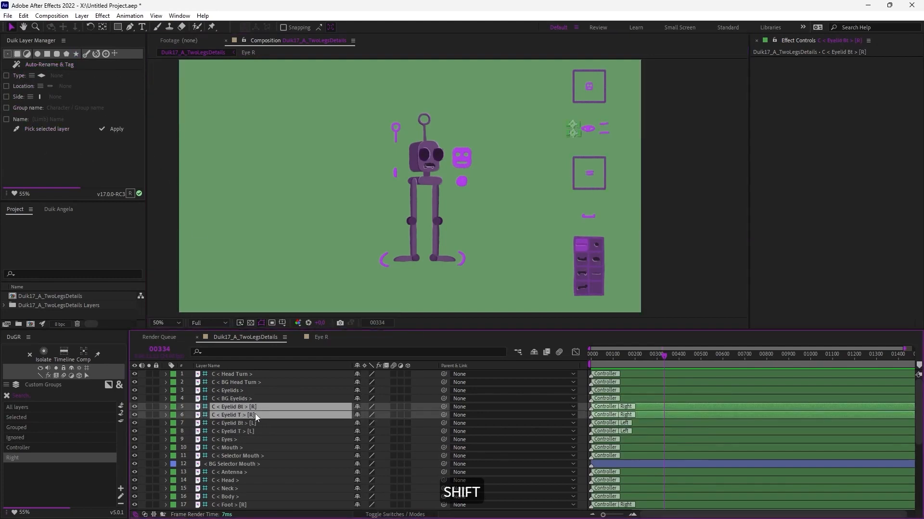
pyautogui.click(6, 76)
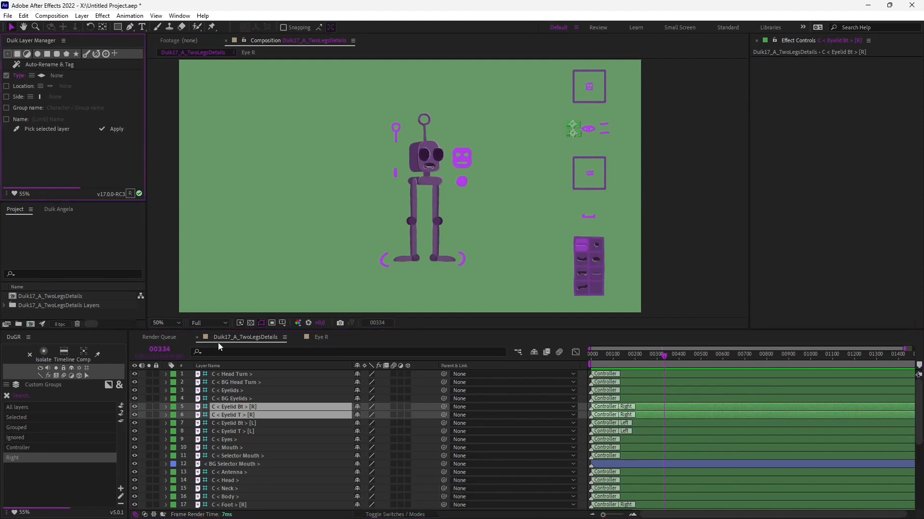
pyautogui.click(33, 75)
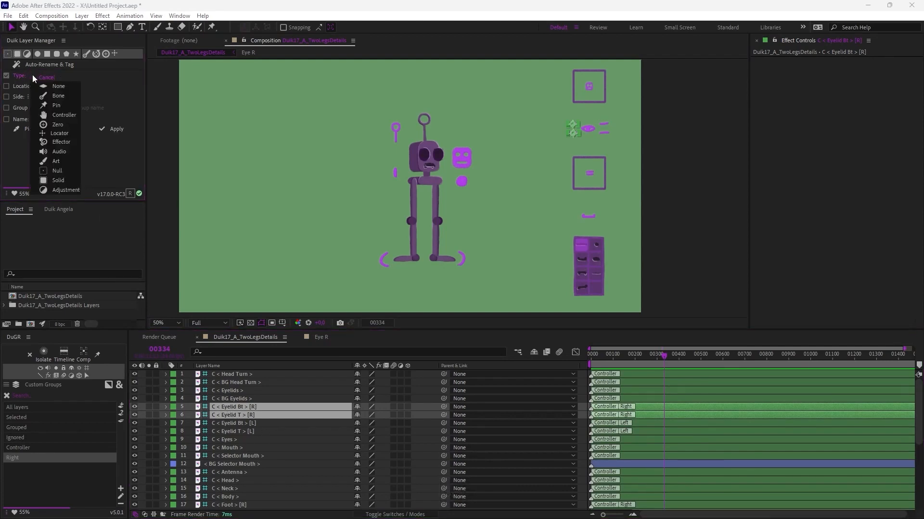
pyautogui.click(56, 171)
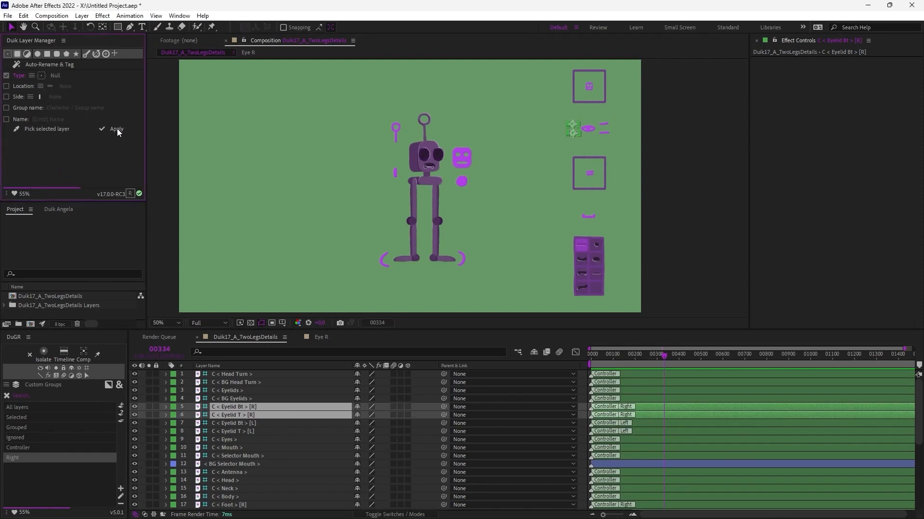
pyautogui.click(117, 128)
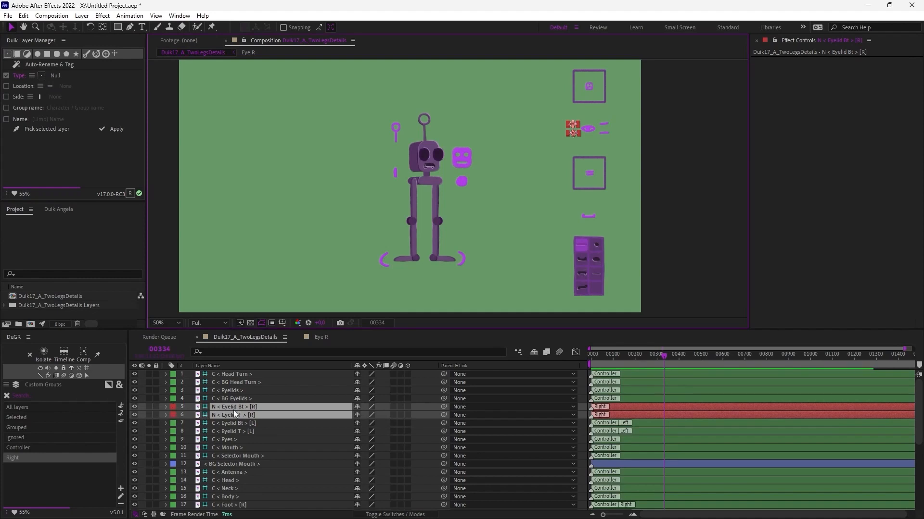
# - Change the type of the two right eyelid layers back to Controller
pyautogui.click(32, 75)
pyautogui.click(57, 116)
pyautogui.click(118, 129)
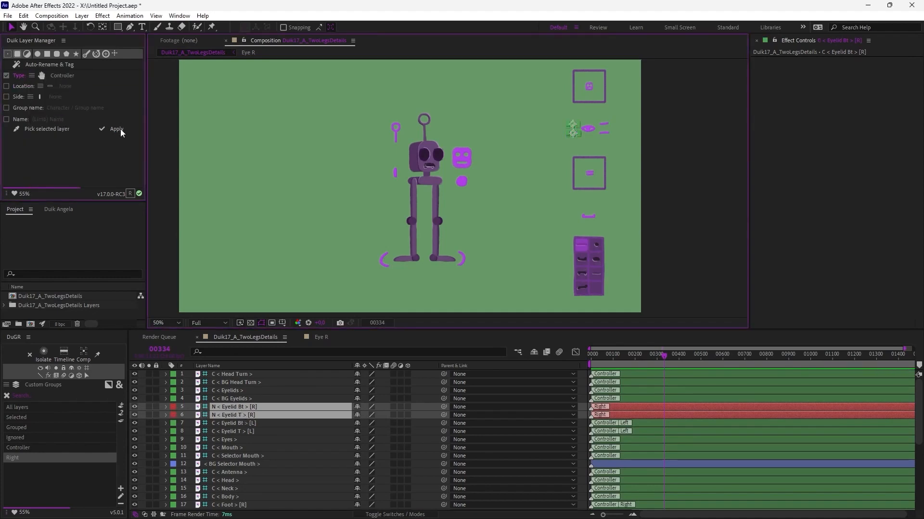
# - Set the location attribute of the two selected right eyelid layers to Front and apply it
pyautogui.click(19, 87)
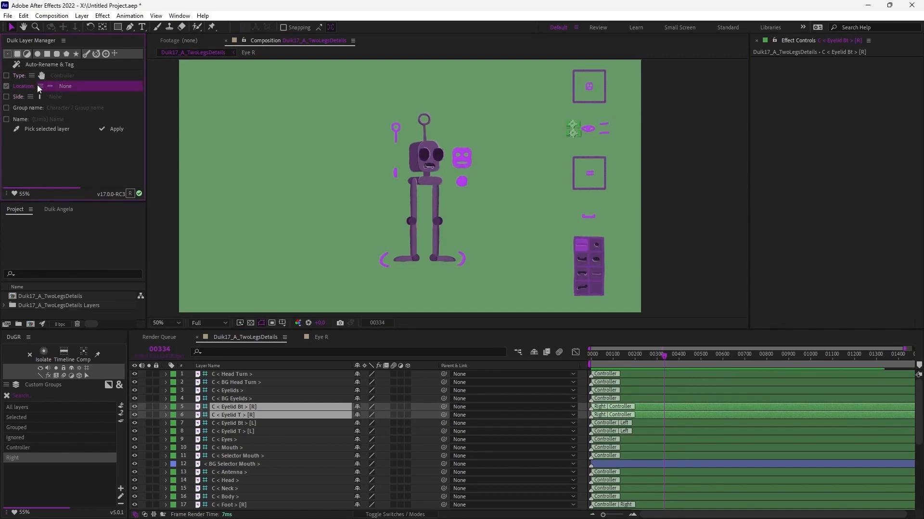
pyautogui.click(40, 86)
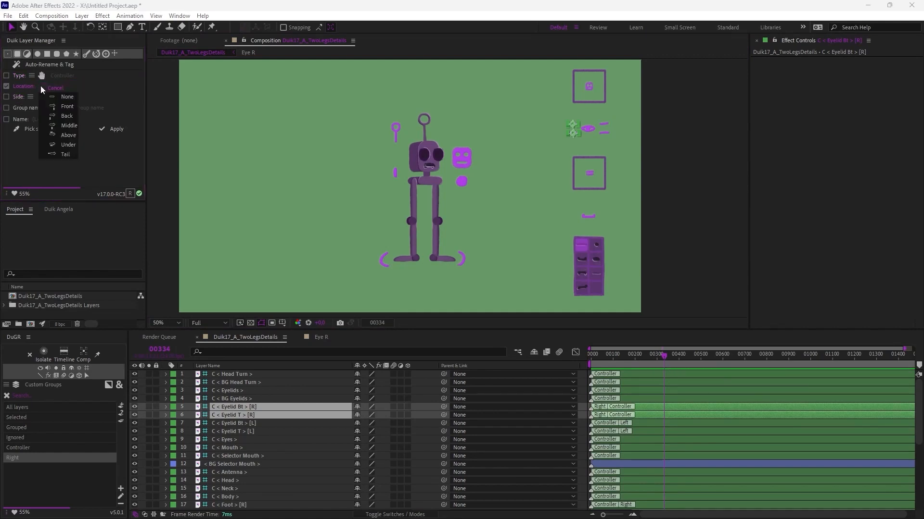
pyautogui.click(65, 105)
pyautogui.click(115, 127)
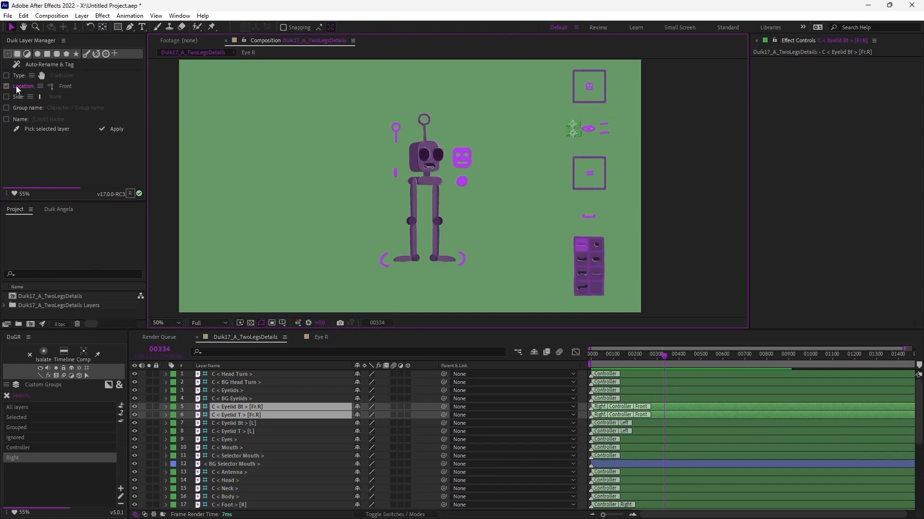
# - Set the side attribute of the two selected eyelid layers to Left, with the location attribute excluded, and apply it
pyautogui.click(39, 96)
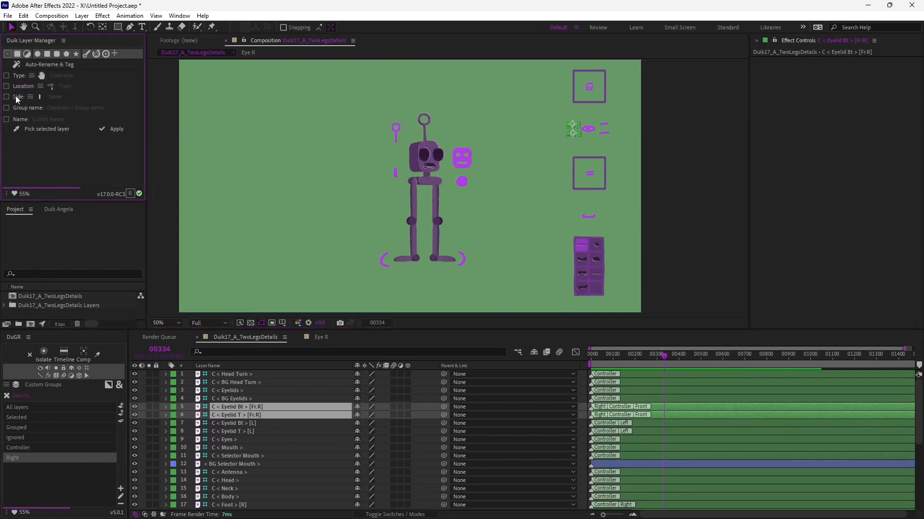
pyautogui.click(57, 97)
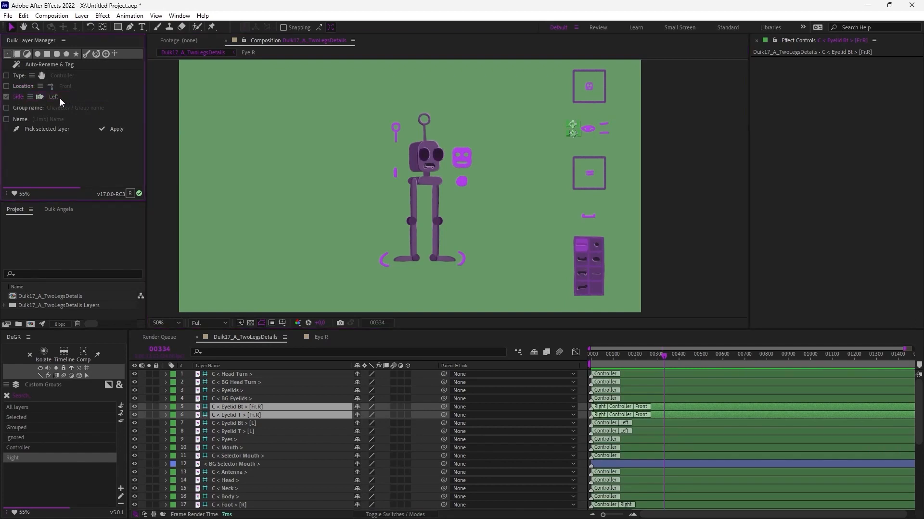
pyautogui.click(119, 129)
# - Assign the group name Character to the two selected eyelid layers
pyautogui.press('BackSpace')
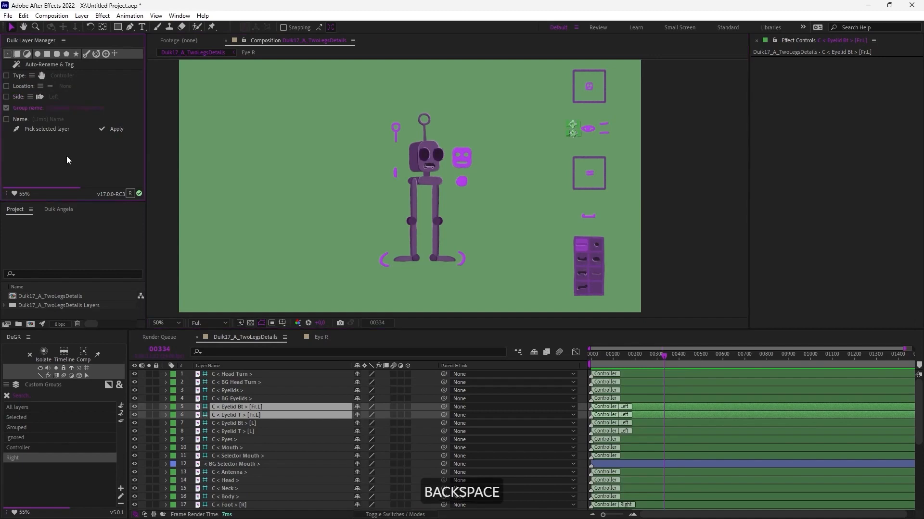
pyautogui.click(56, 109)
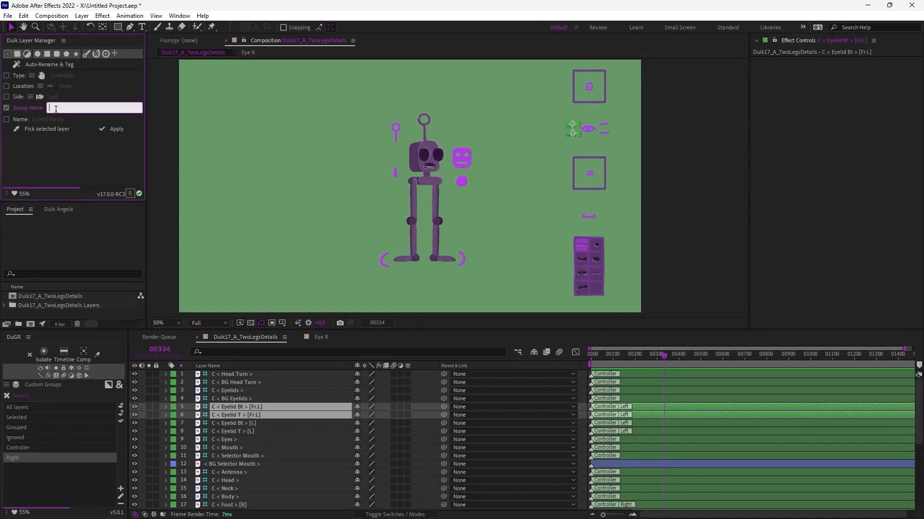
pyautogui.write('Character')
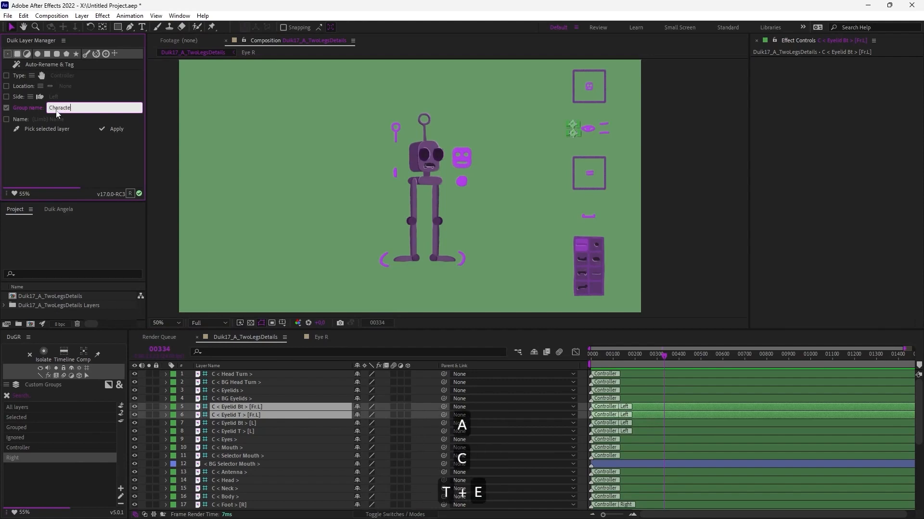
pyautogui.click(111, 128)
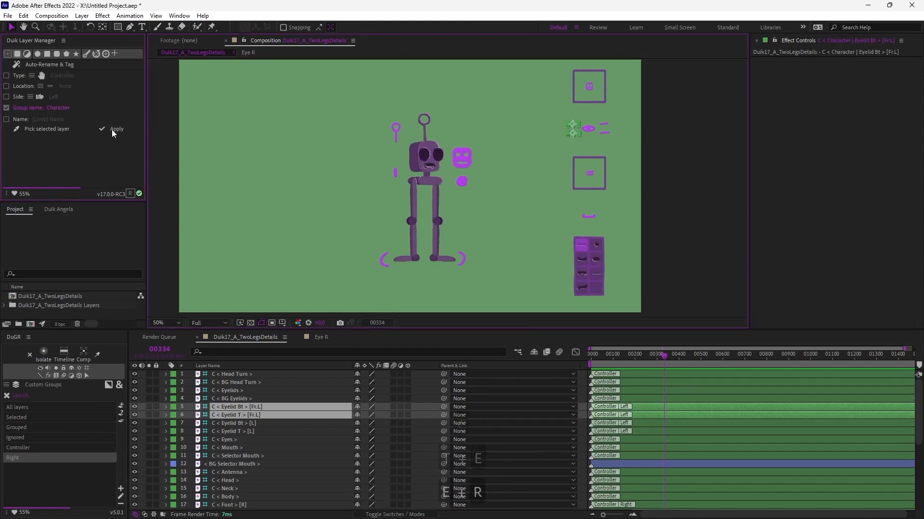
# - Reselect the two eyelid layers in the Character group and set their layer name to Thing
pyautogui.click(242, 400)
pyautogui.click(243, 408)
pyautogui.keyDown('ctrl'); pyautogui.click(235, 415); pyautogui.keyUp('ctrl')
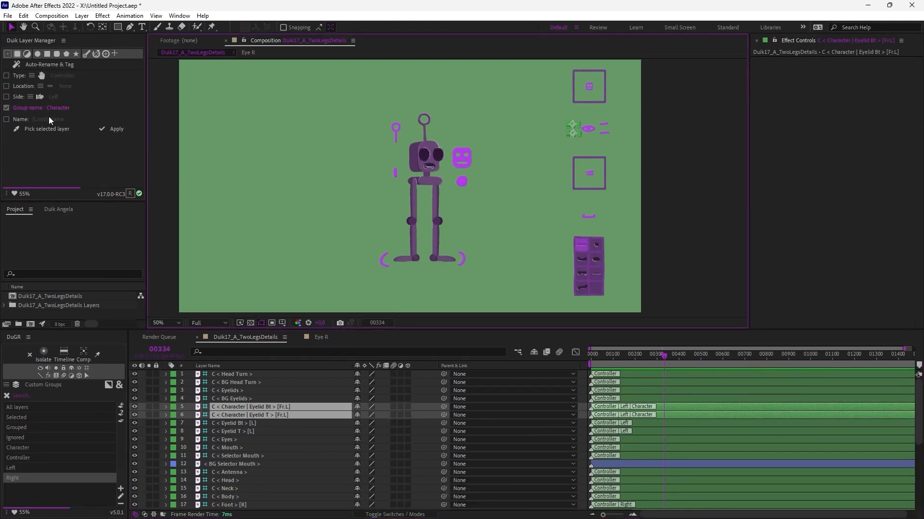
pyautogui.click(15, 119)
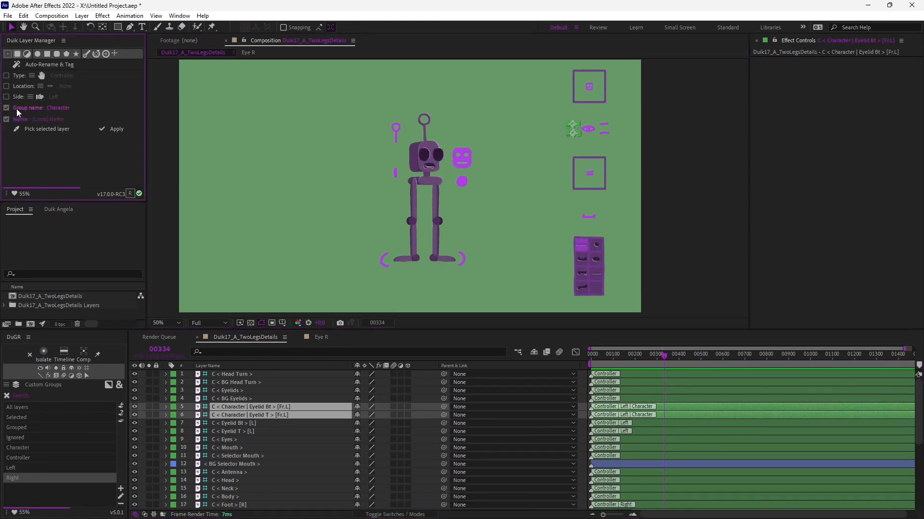
pyautogui.click(46, 119)
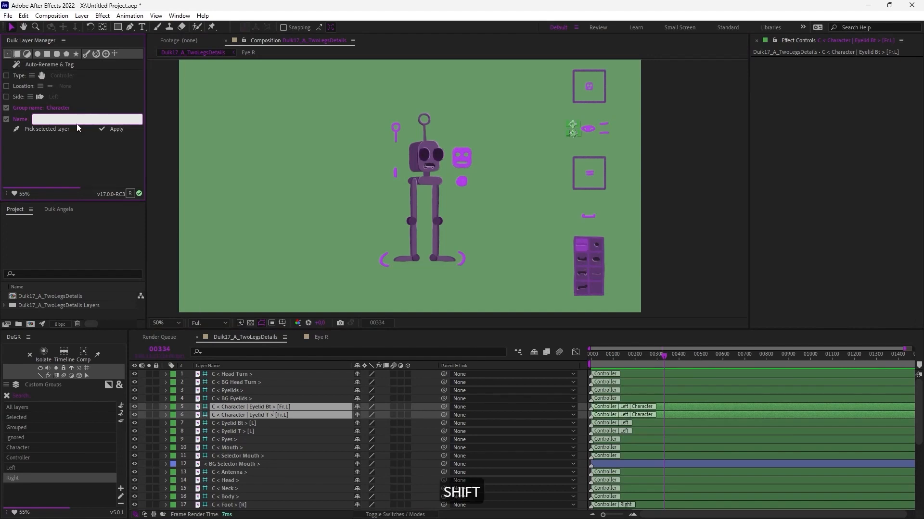
pyautogui.write('Thing')
pyautogui.click(115, 130)
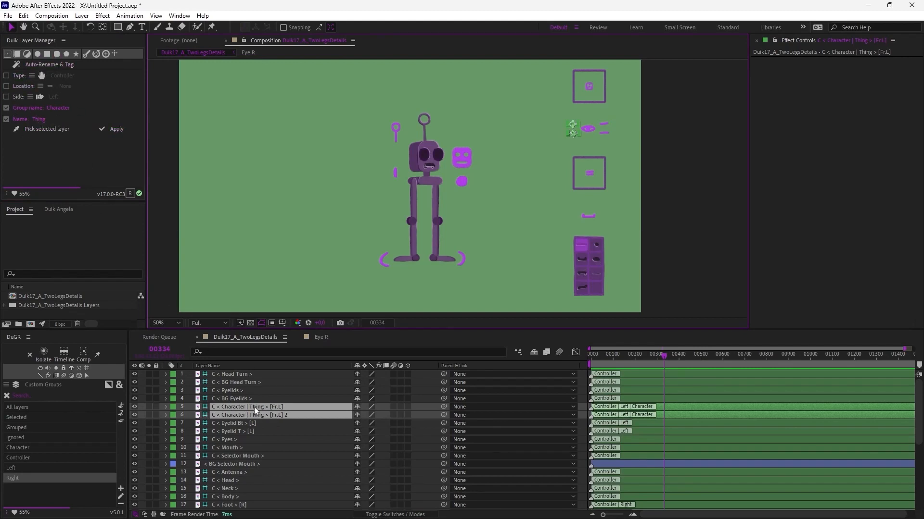
# - Pick the Mouth controller's attributes, select the Eyes layer and enable the side and location attributes for copying
pyautogui.click(238, 448)
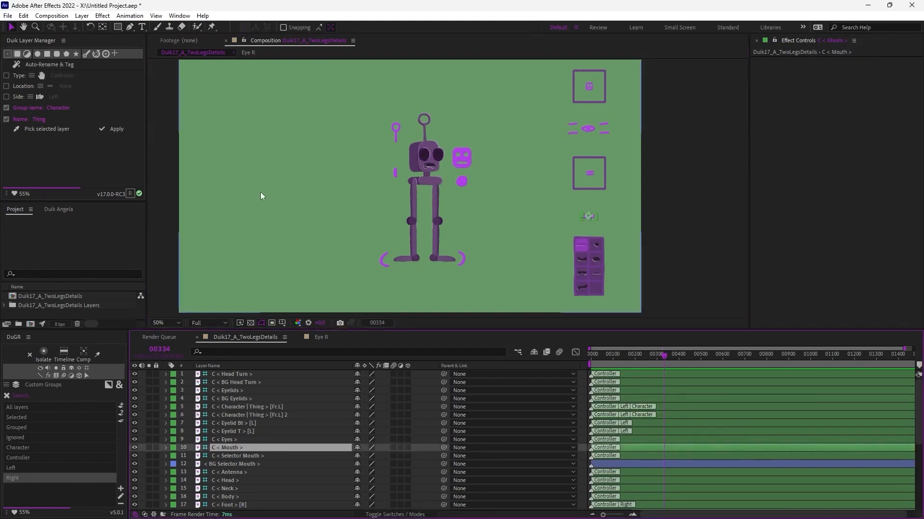
pyautogui.click(43, 129)
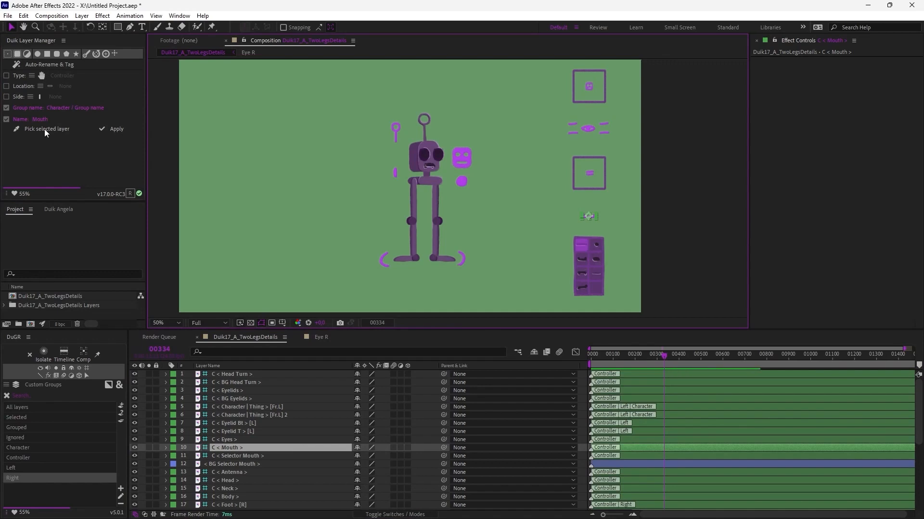
pyautogui.click(234, 440)
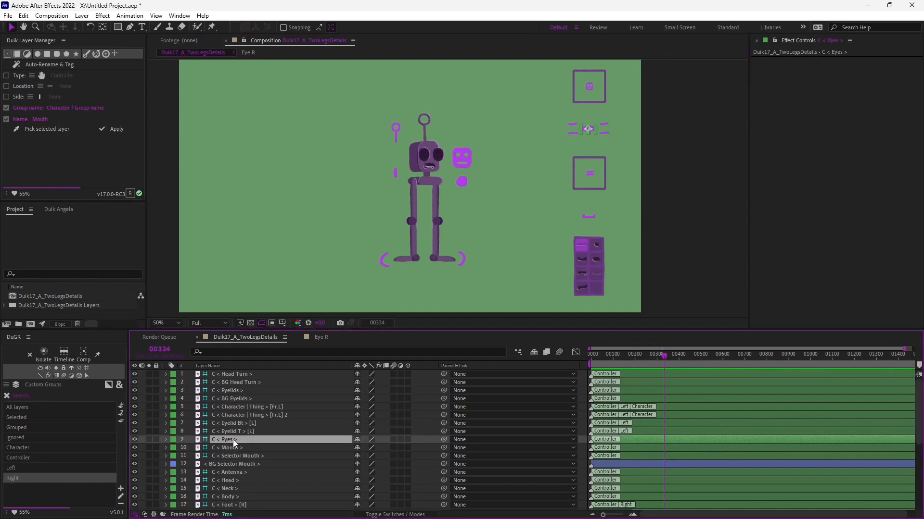
pyautogui.click(15, 97)
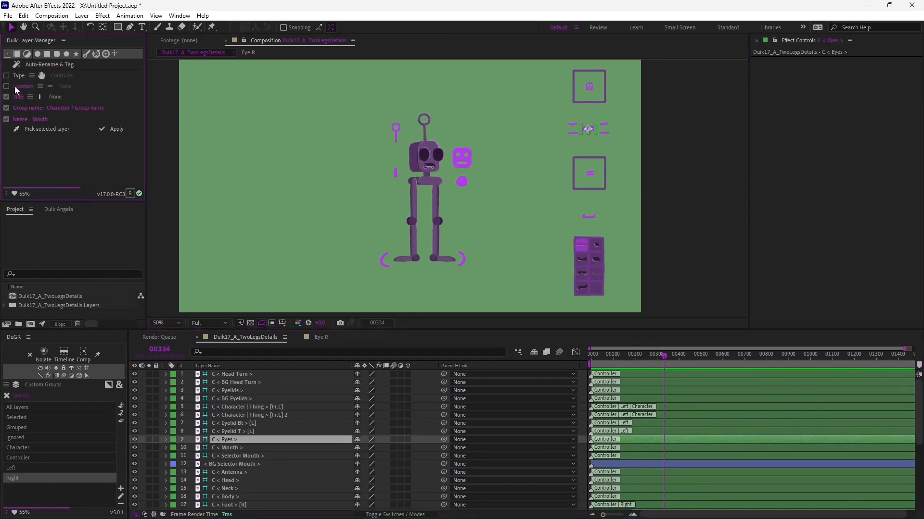
pyautogui.click(16, 86)
pyautogui.click(16, 76)
pyautogui.click(17, 76)
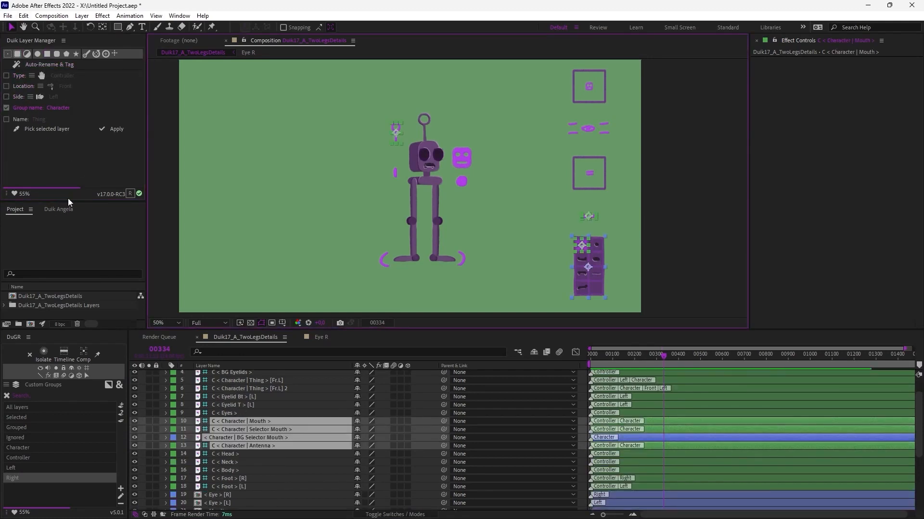
# - Give the lower panel group more height and show Duik Angela's layer tools in it
pyautogui.moveTo(67, 200); pyautogui.dragTo(60, 161)
pyautogui.click(59, 168)
pyautogui.click(81, 184)
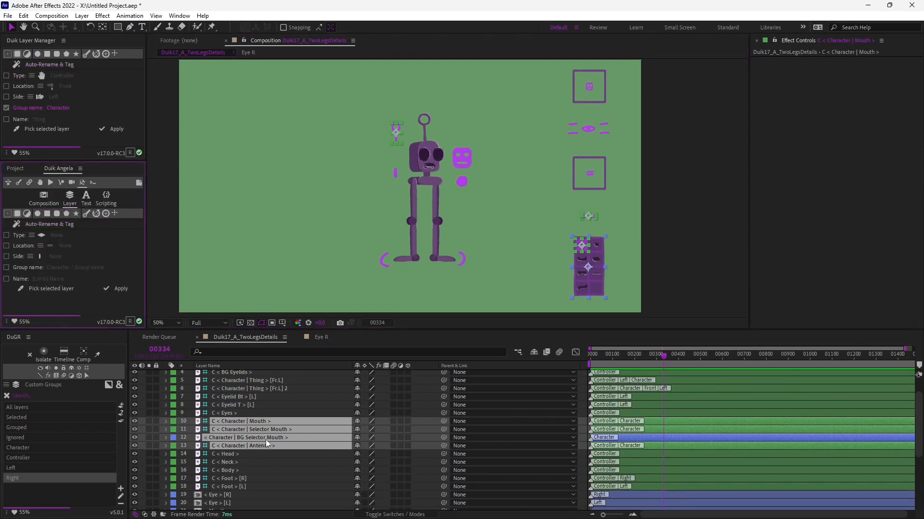
pyautogui.scroll(3, 265, 440)
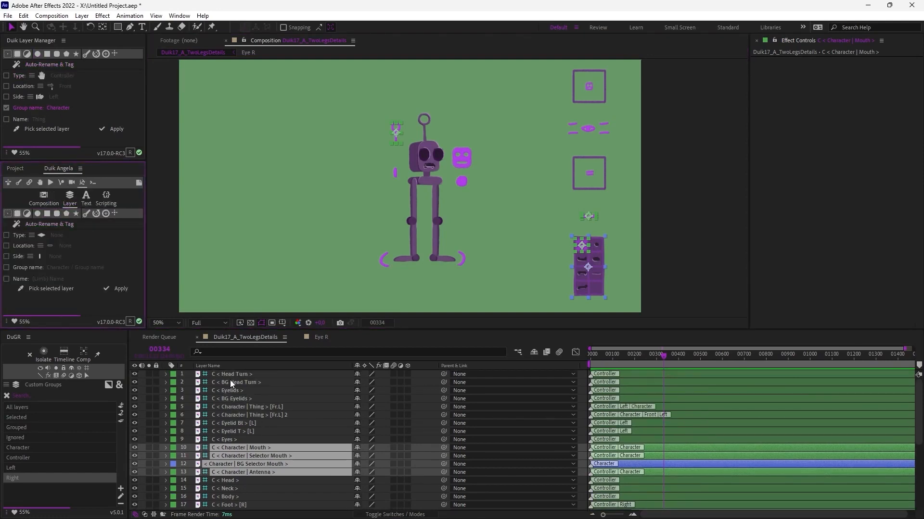
pyautogui.click(142, 438)
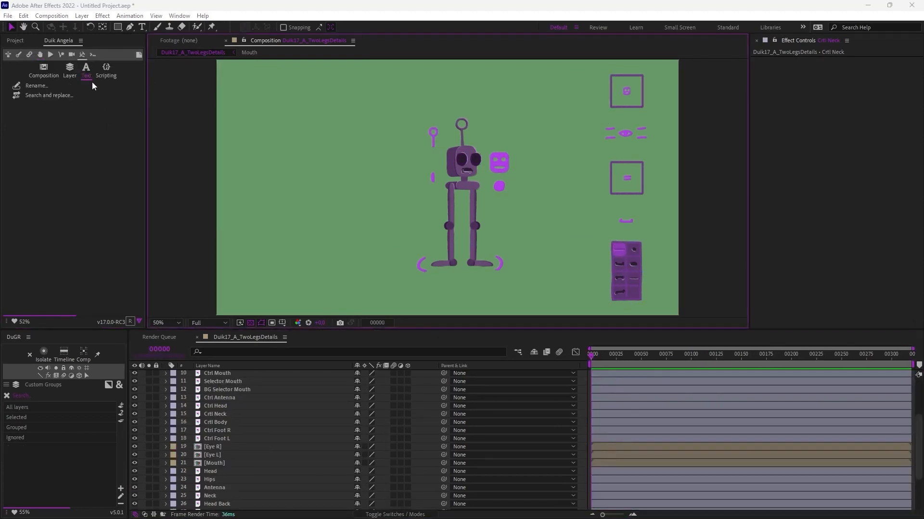
# - Open Duik Angela's Rename tool for layers, taking a brief look back at the layer attribute tools
pyautogui.click(35, 86)
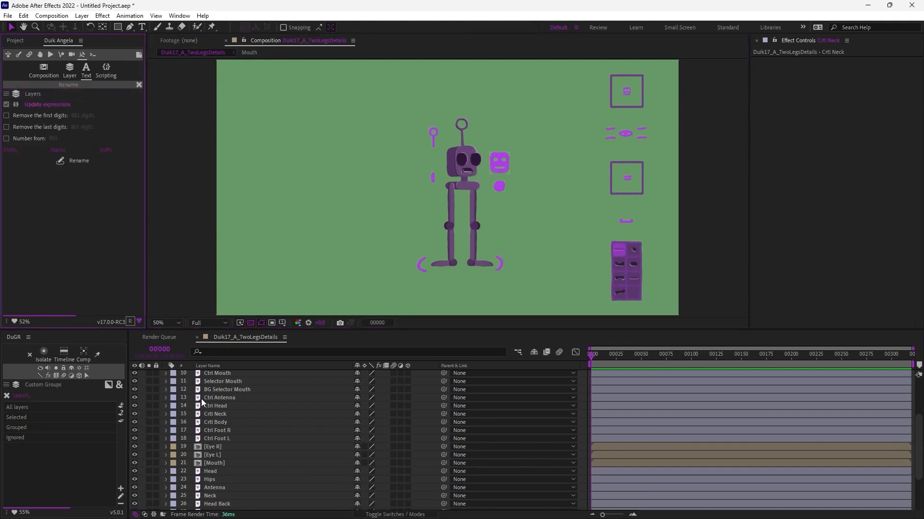
pyautogui.click(71, 69)
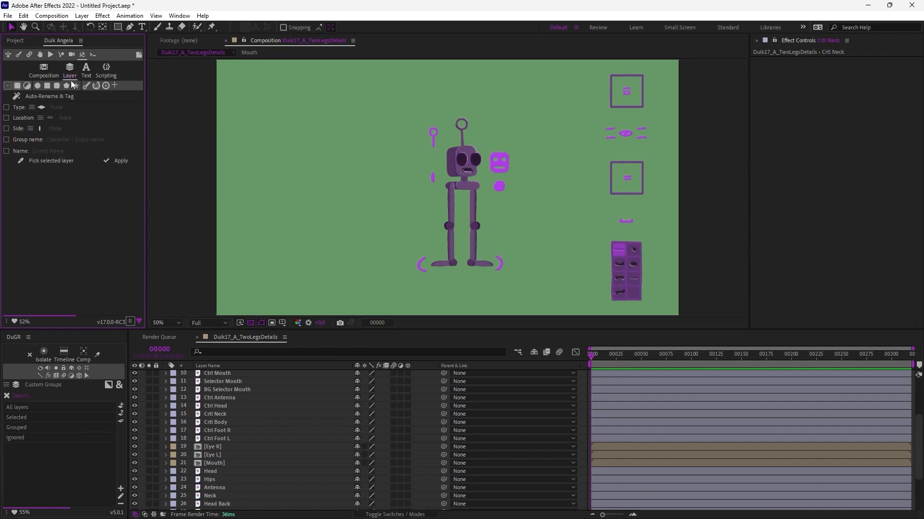
pyautogui.click(88, 74)
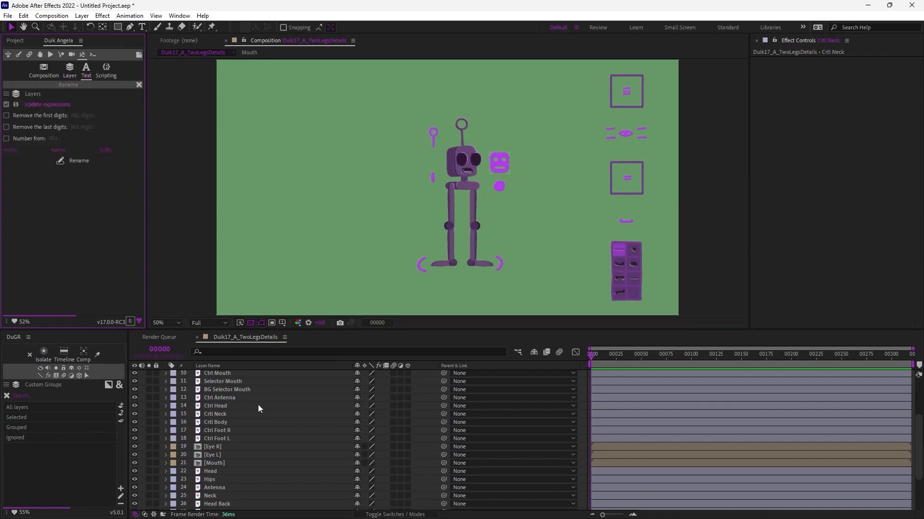
# - Remove the first 5 digits from the names of the five controller layers from Ctrl Head to Ctrl Foot L
pyautogui.click(224, 438)
pyautogui.keyDown('shift'); pyautogui.click(221, 407); pyautogui.keyUp('shift')
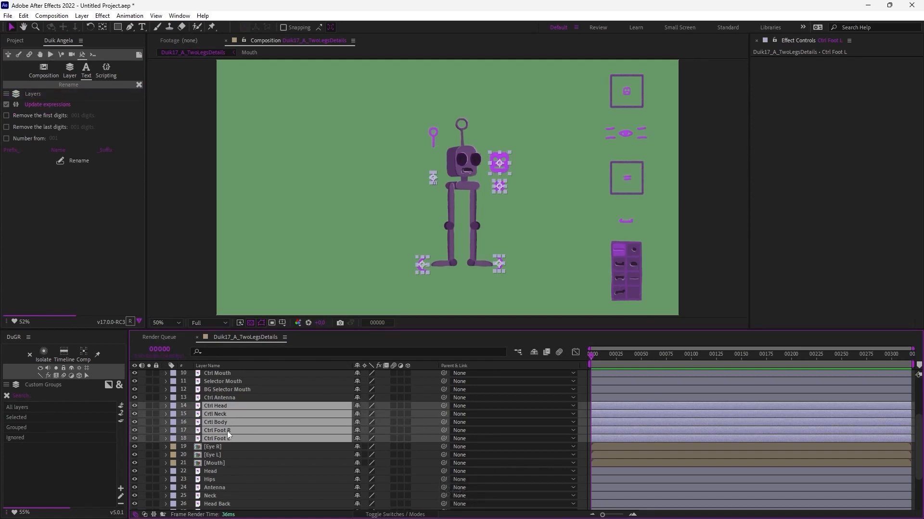
pyautogui.click(34, 114)
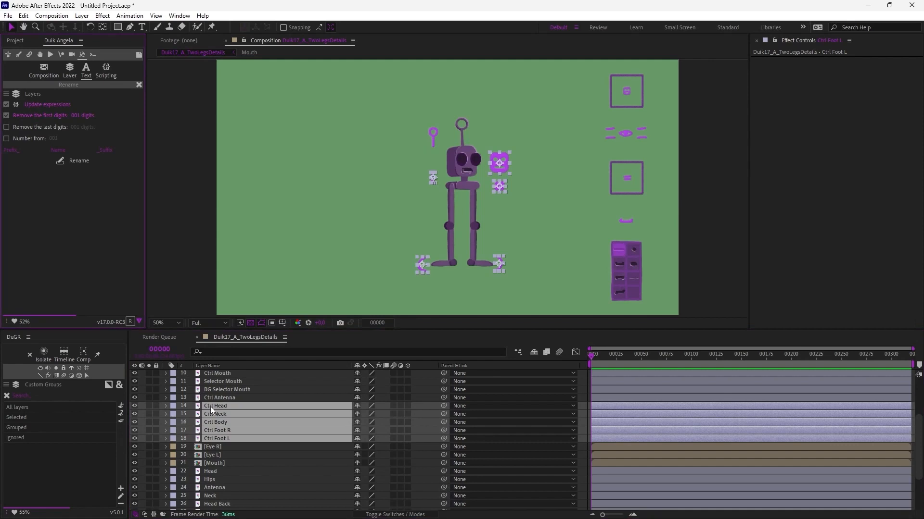
pyautogui.click(80, 115)
pyautogui.write('5')
pyautogui.press('Return')
pyautogui.click(62, 160)
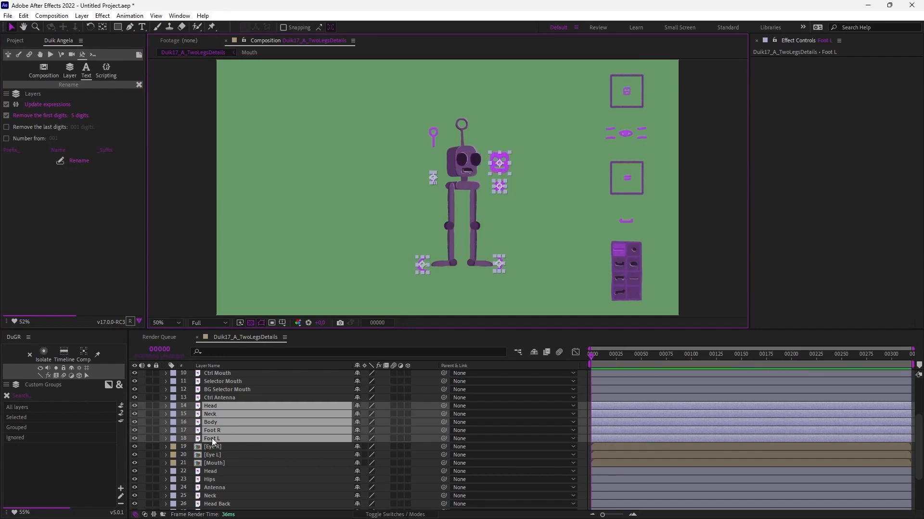
# - Turn off removal of the first digits, enable numbering from 005 and open the suffix for editing
pyautogui.click(22, 113)
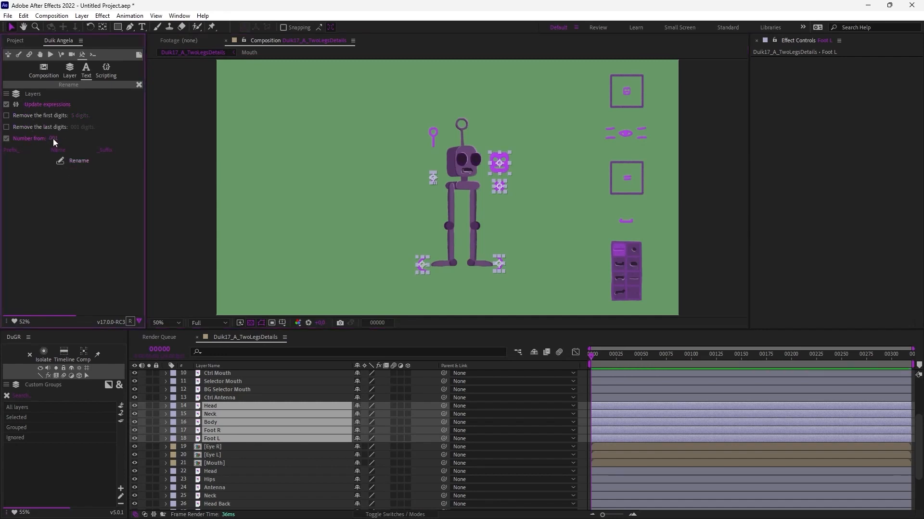
pyautogui.write('005')
pyautogui.press('KP_Enter')
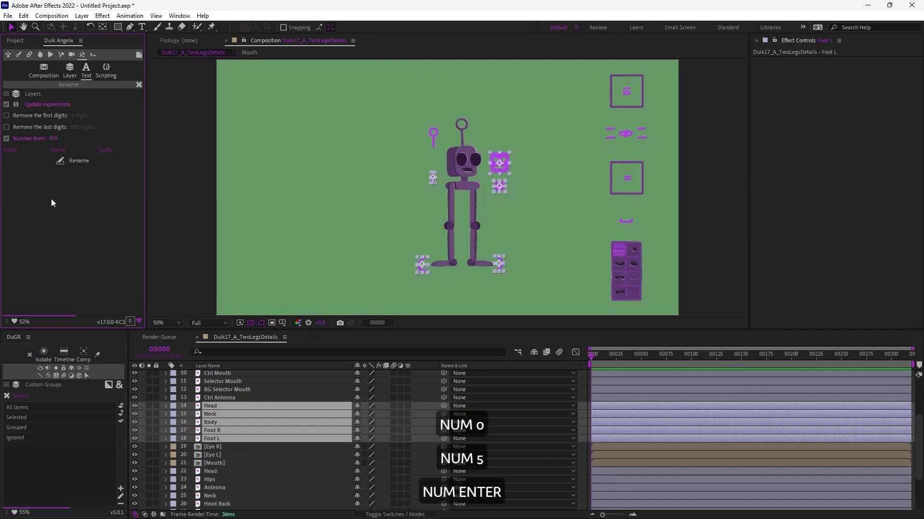
pyautogui.click(105, 150)
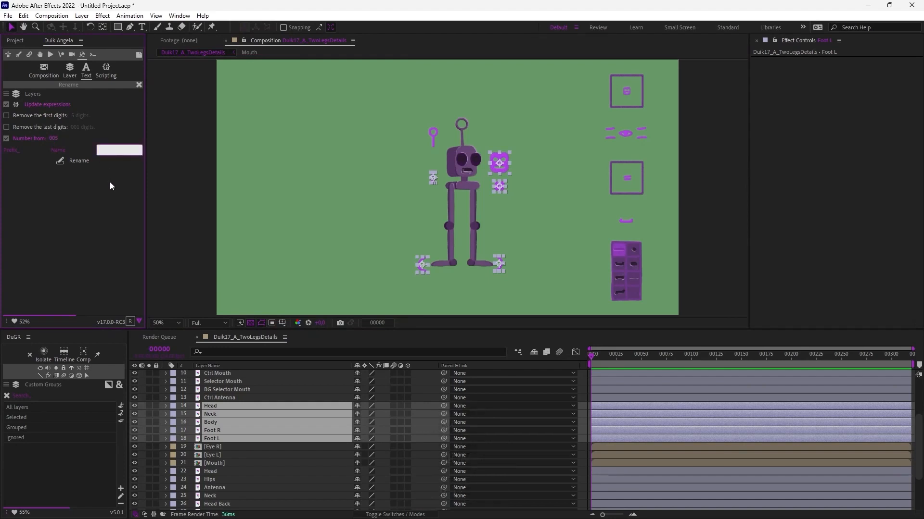
# - Try to rename the selected Head, Neck, Body, Foot R and Foot L layers with a "_" suffix and numbering from 5
pyautogui.write('_')
pyautogui.click(76, 161)
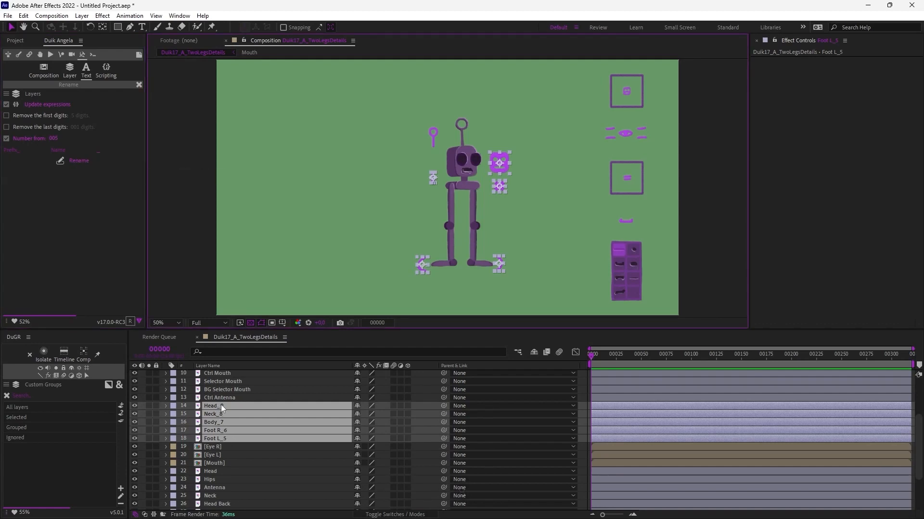
pyautogui.click(75, 197)
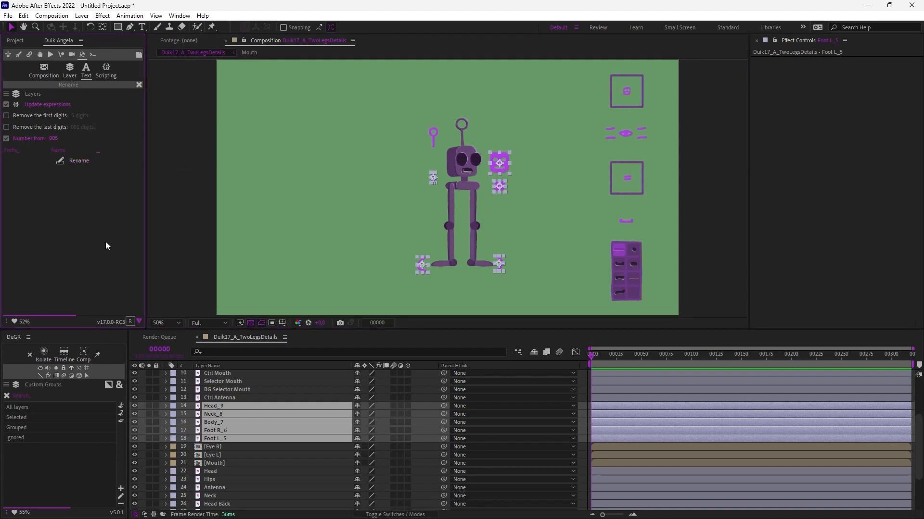
pyautogui.hotkey('ctrl', 'z')
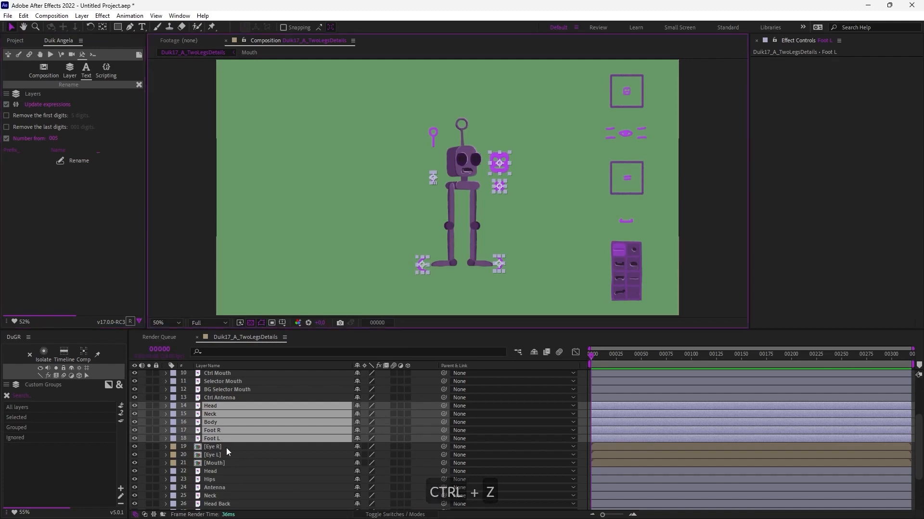
# - Turn off numbering and replace the "_" suffix with "L" to rename the four layers from Ctrl Mouth to Ctrl Antenna
pyautogui.click(51, 139)
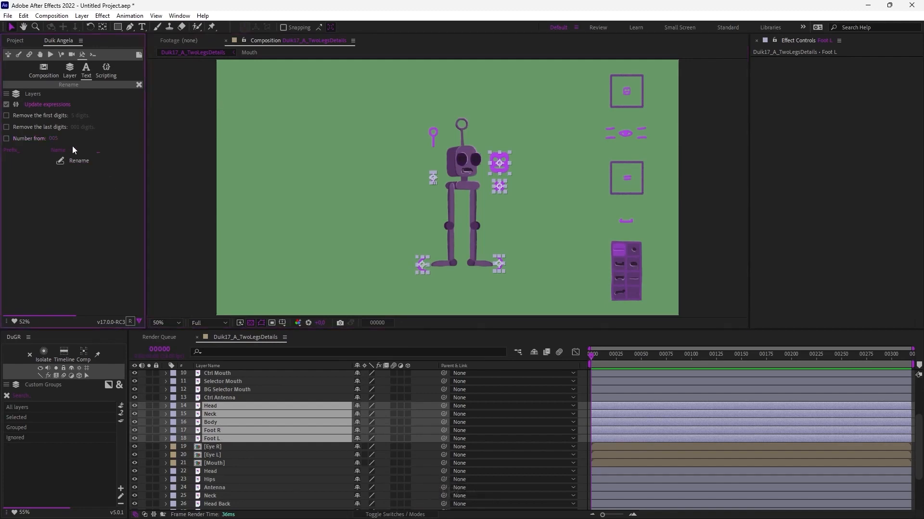
pyautogui.click(100, 151)
pyautogui.press('Delete')
pyautogui.click(236, 399)
pyautogui.keyDown('shift'); pyautogui.click(241, 375); pyautogui.keyUp('shift')
pyautogui.click(118, 150)
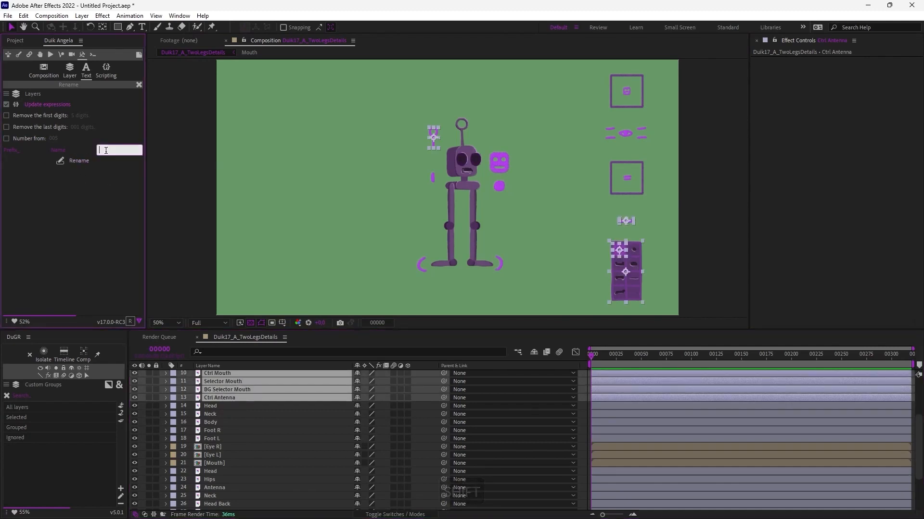
pyautogui.write('L')
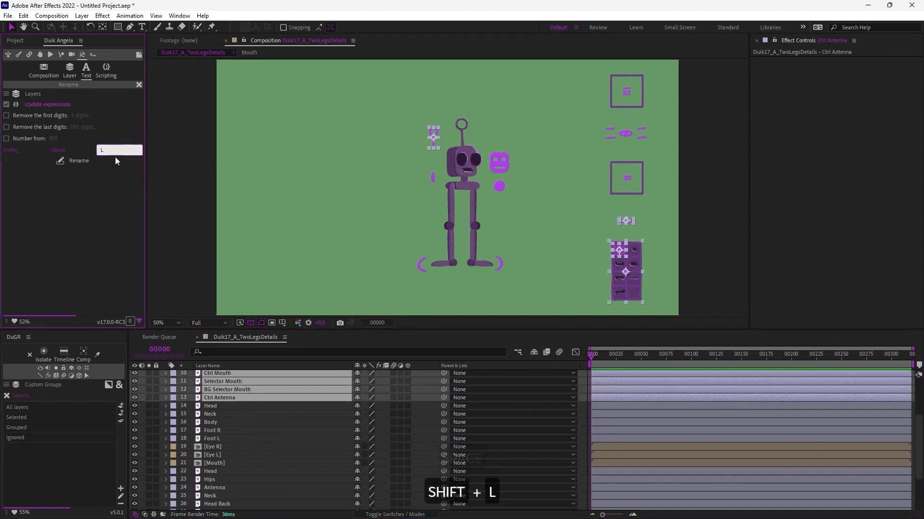
pyautogui.click(82, 158)
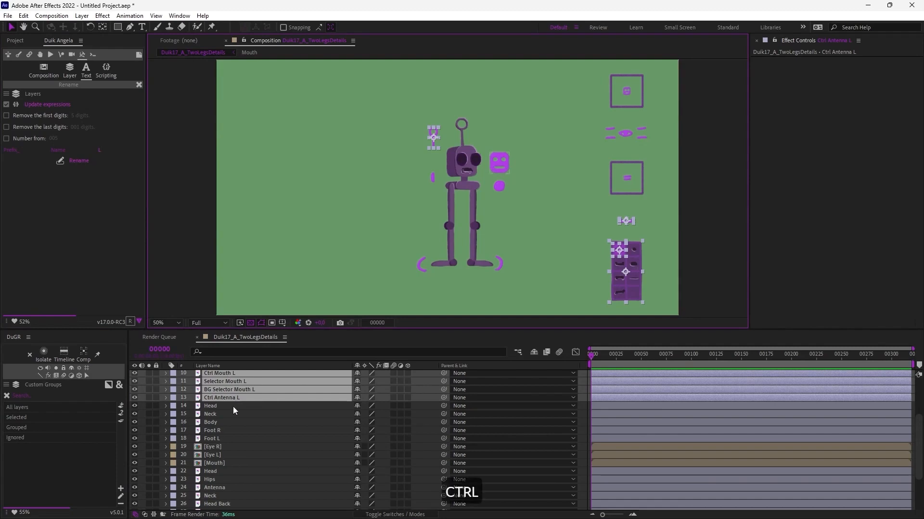
# - Undo the "L" suffix rename and the earlier removal of the prefix from the head, neck, body and foot layers
pyautogui.hotkey('ctrl', 'z')
pyautogui.hotkey('ctrl', 'z')
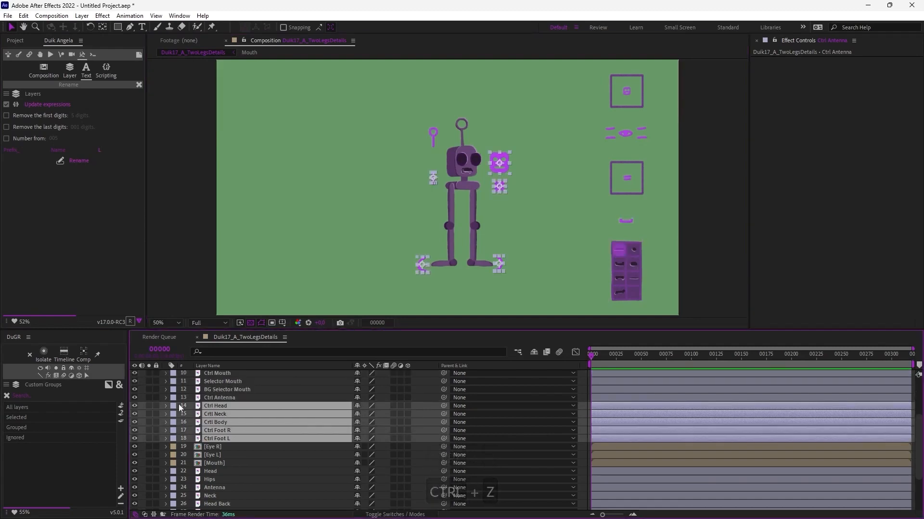
# - Examine the Puppet pins and Project items rename targets, look over the project items, and leave the rename tool
pyautogui.click(9, 95)
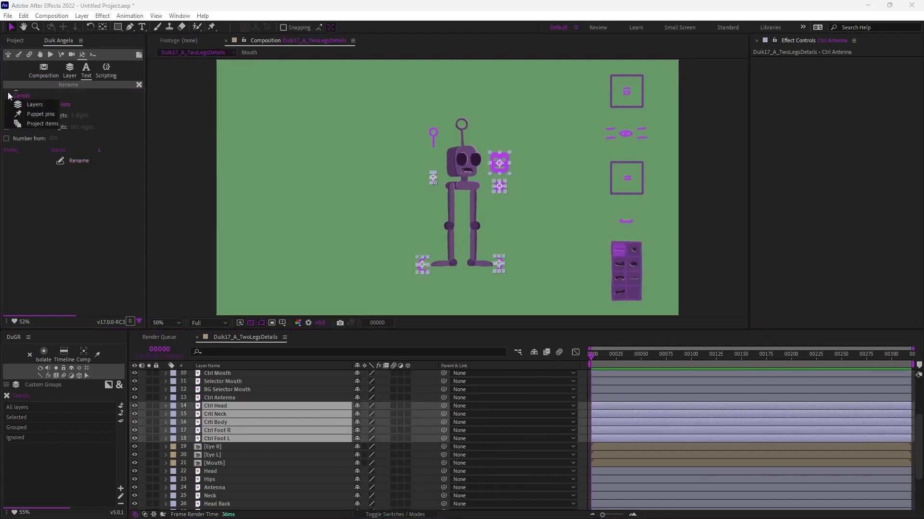
pyautogui.click(32, 117)
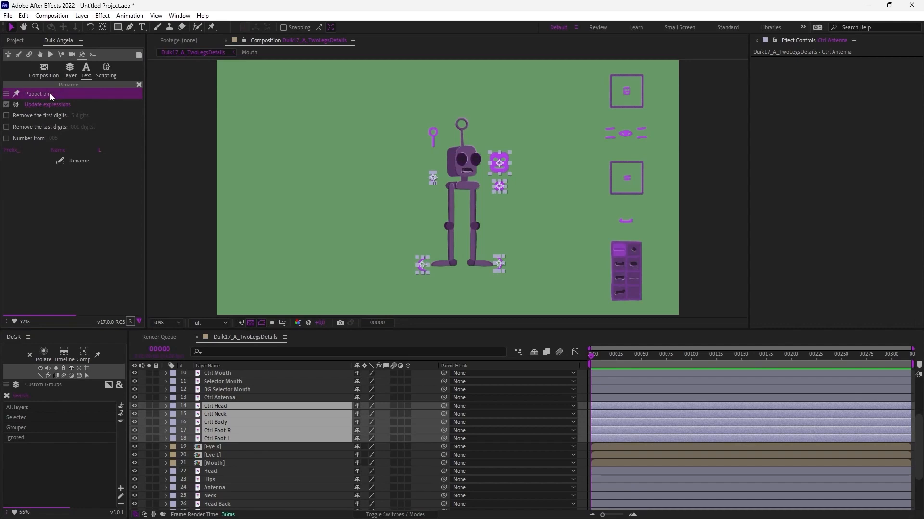
pyautogui.click(14, 95)
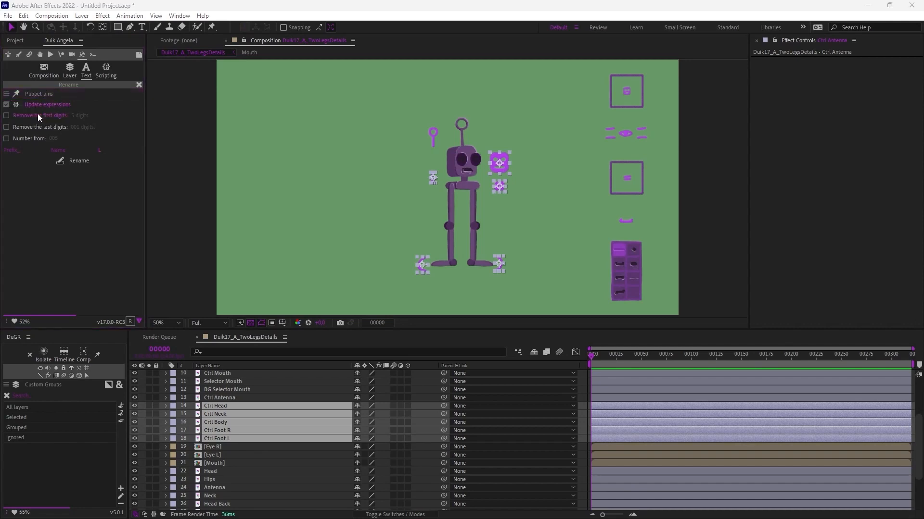
pyautogui.click(27, 124)
pyautogui.click(19, 42)
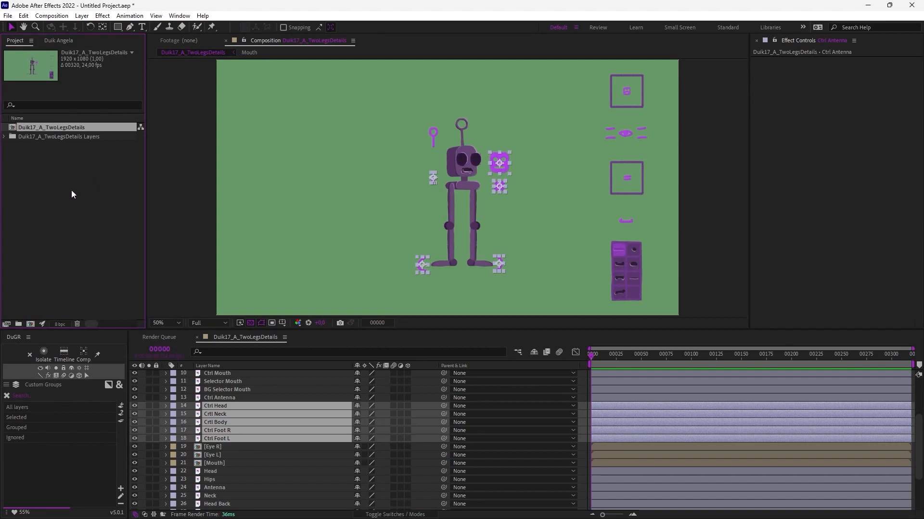
pyautogui.click(58, 41)
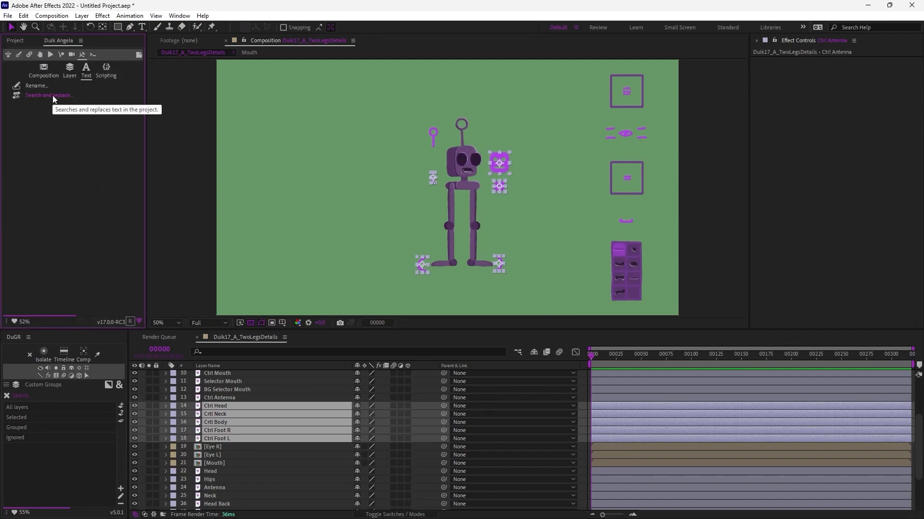
# - Deselect all layers, try Auto-Rename & Tag on the whole composition, check the Crtl Neck layer, and undo the tagging
pyautogui.click(141, 394)
pyautogui.scroll(1, 214, 402)
pyautogui.scroll(2, 215, 402)
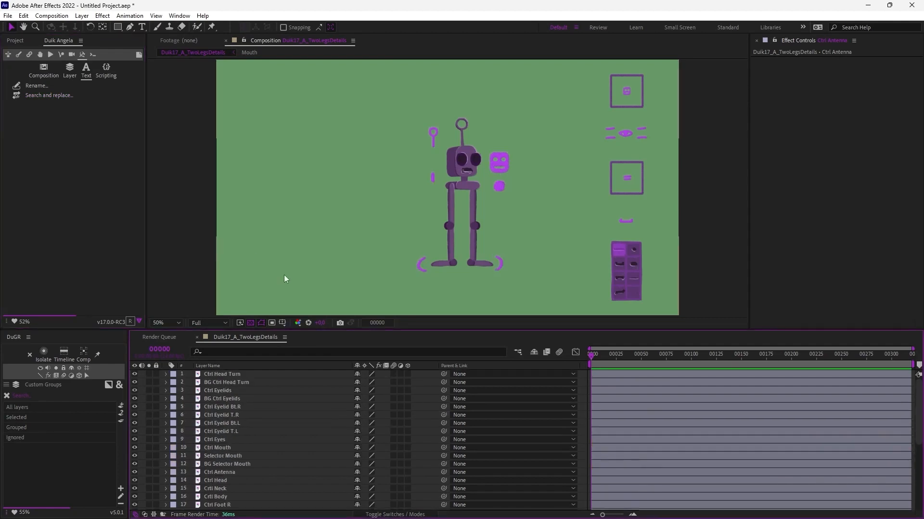
pyautogui.click(68, 76)
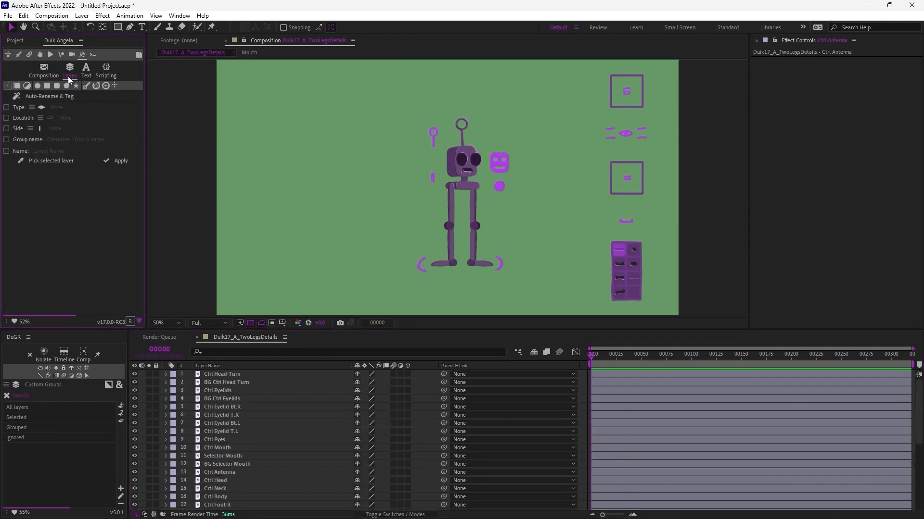
pyautogui.click(41, 96)
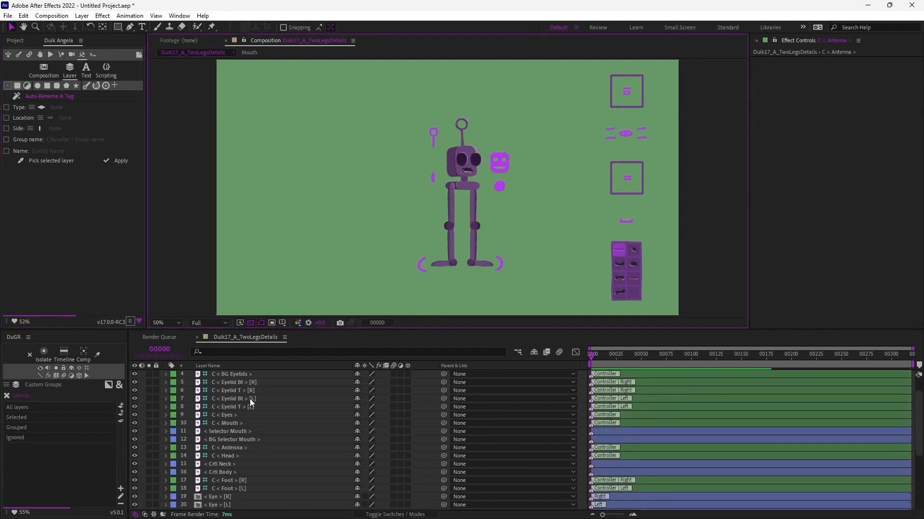
pyautogui.click(221, 407)
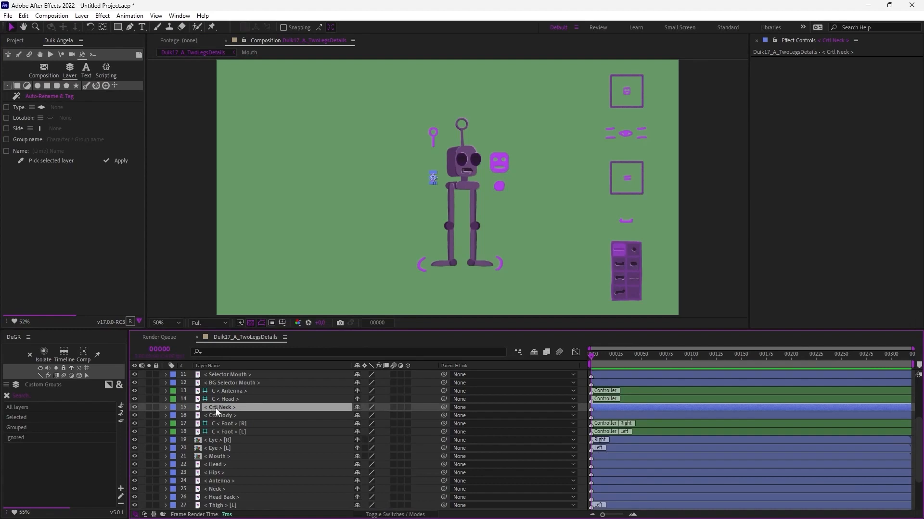
pyautogui.hotkey('ctrl', 'z')
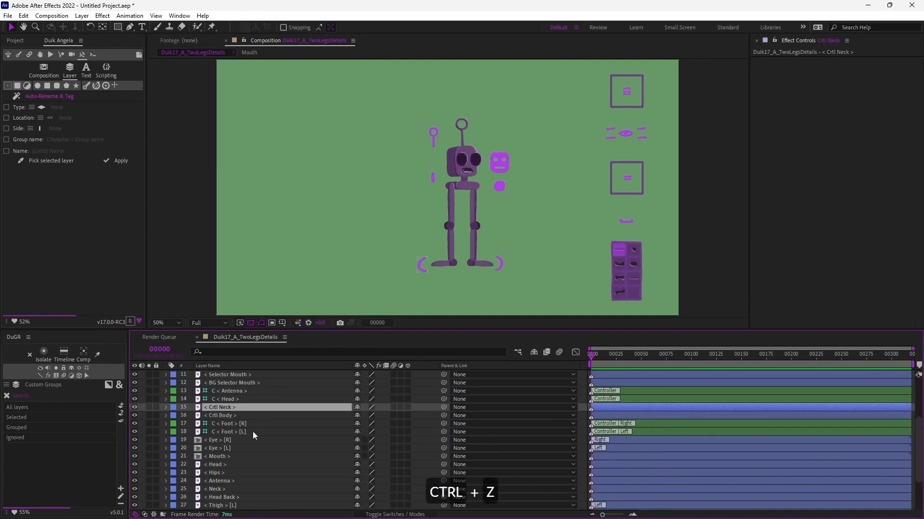
# - Search and replace "Crtl" with "Ctrl" in all layer names of the active composition
pyautogui.click(86, 70)
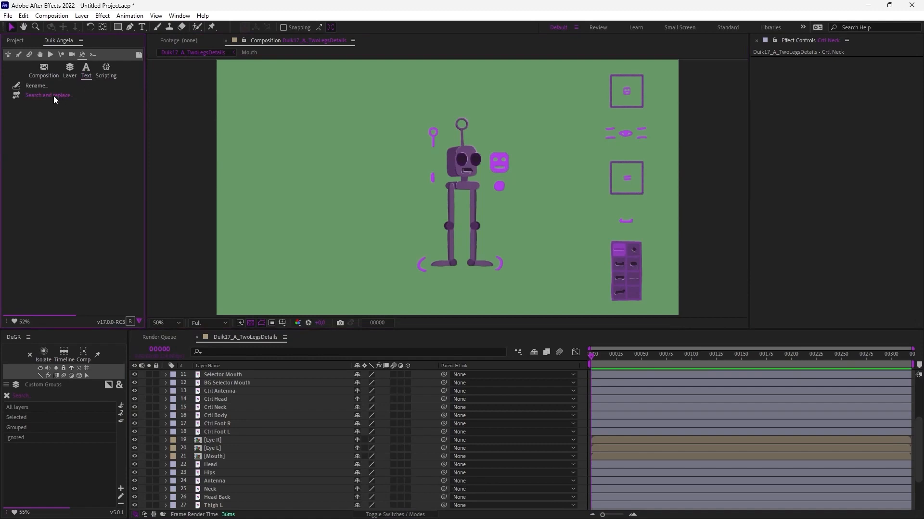
pyautogui.click(18, 96)
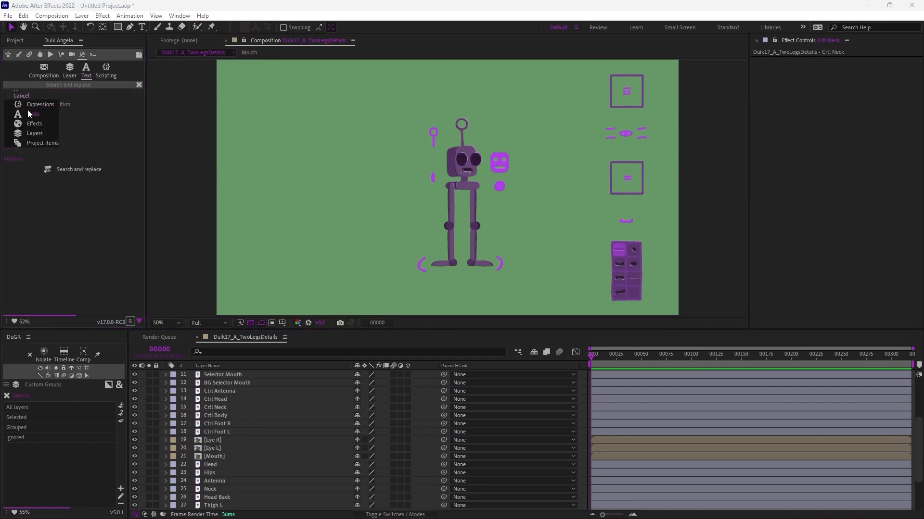
pyautogui.click(30, 134)
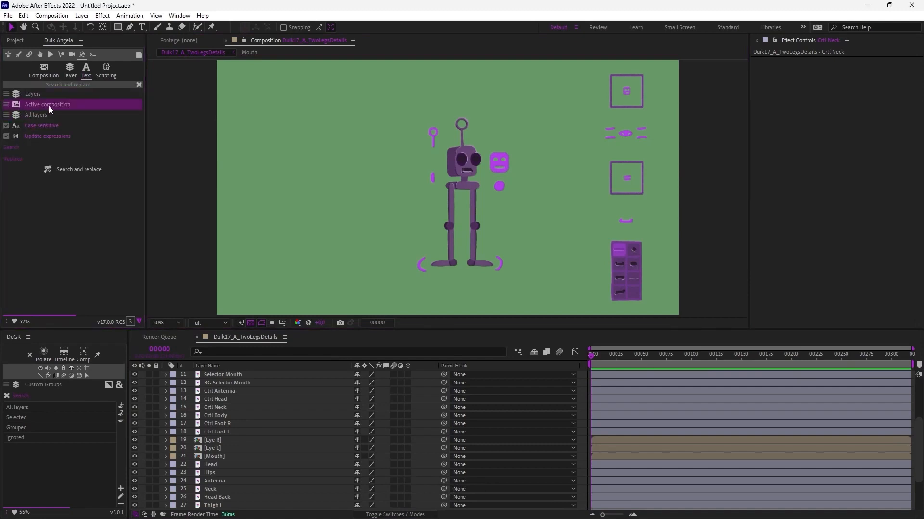
pyautogui.click(14, 146)
pyautogui.write('Crtl')
pyautogui.press('Tab')
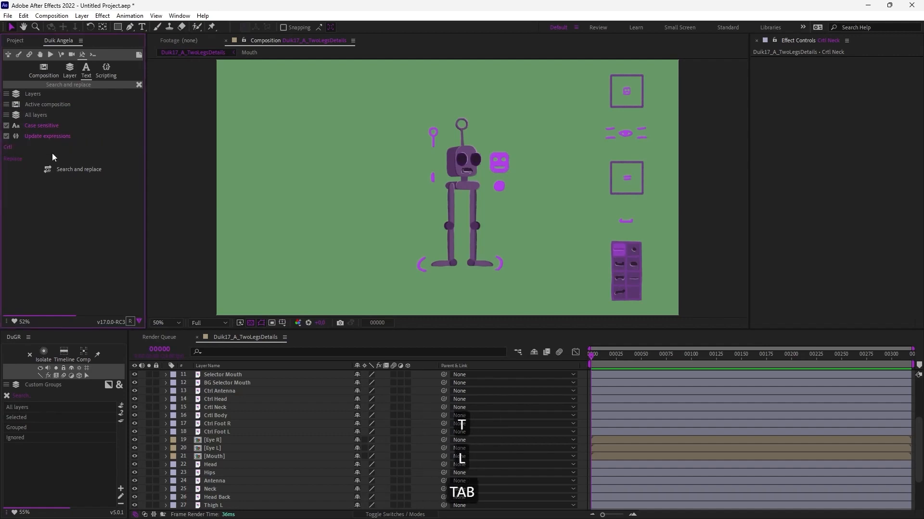
pyautogui.click(15, 160)
pyautogui.write('Ctrl')
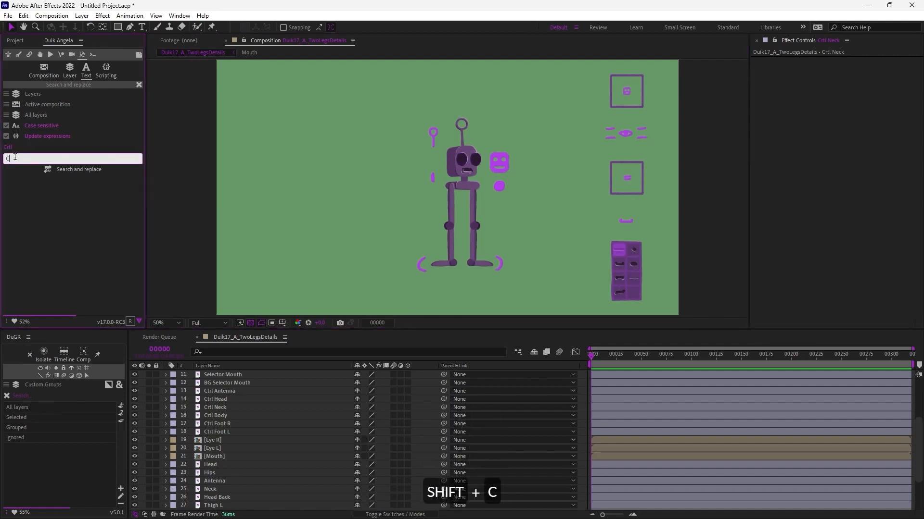
pyautogui.click(63, 168)
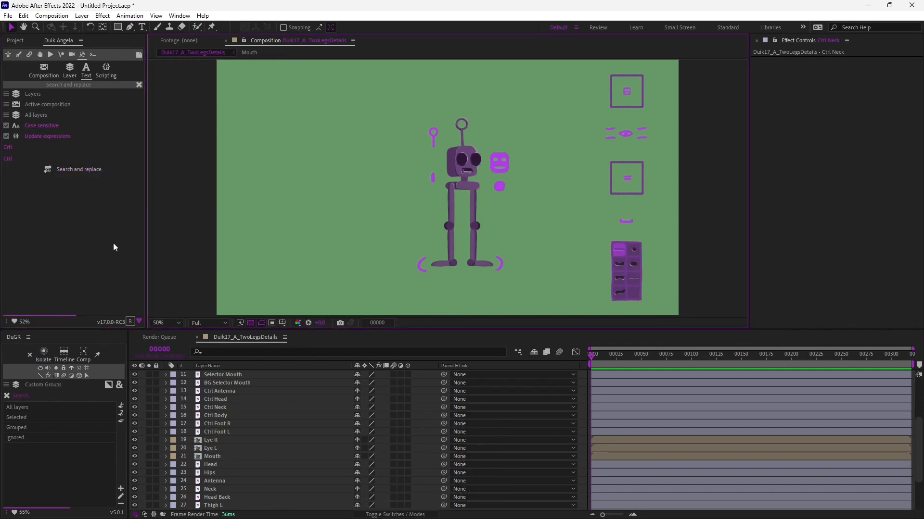
# - Try Auto-Rename & Tag on the layers with corrected names, check the layer list, and undo it
pyautogui.click(70, 70)
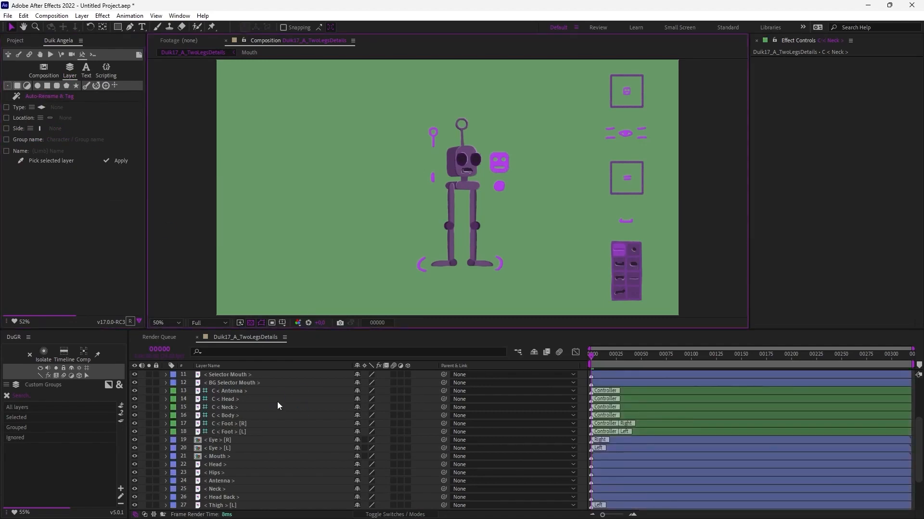
pyautogui.scroll(-3, 276, 417)
pyautogui.hotkey('ctrl', 'z')
pyautogui.hotkey('ctrl', 'z')
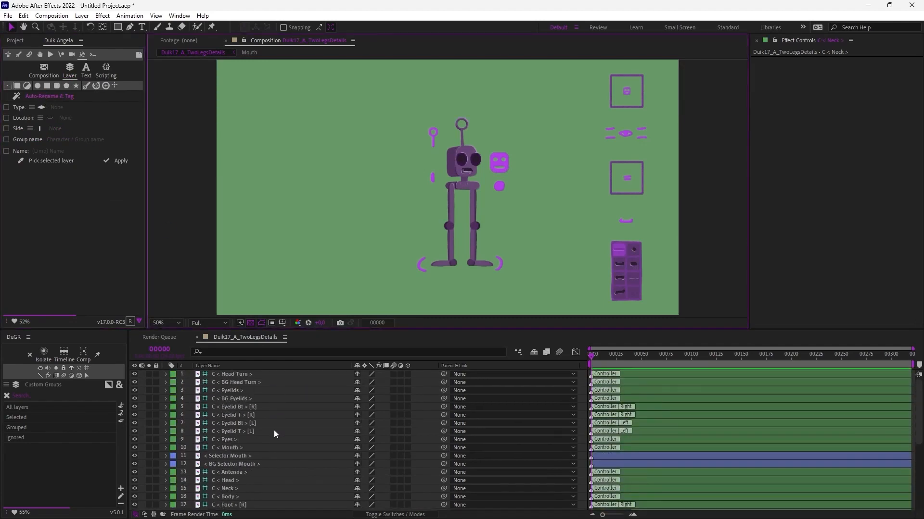
# - Return to search and replace and set its target to Texts
pyautogui.click(87, 71)
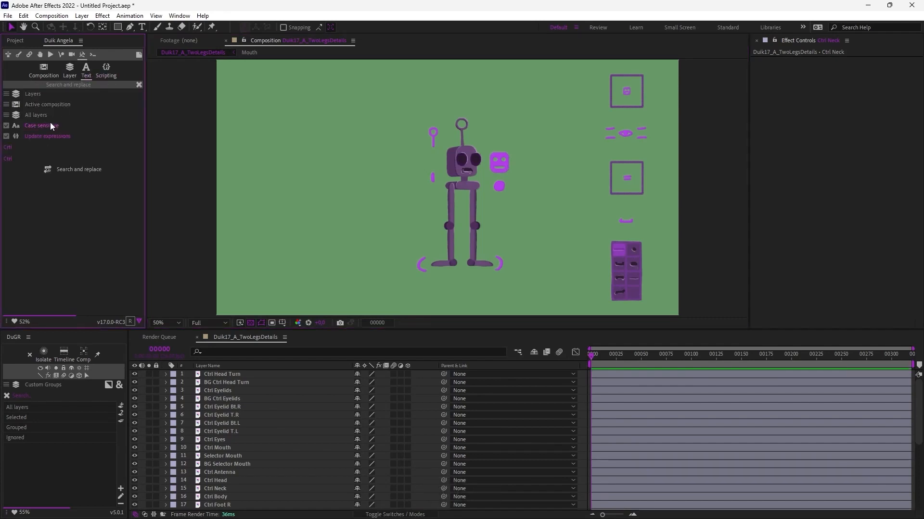
pyautogui.click(27, 97)
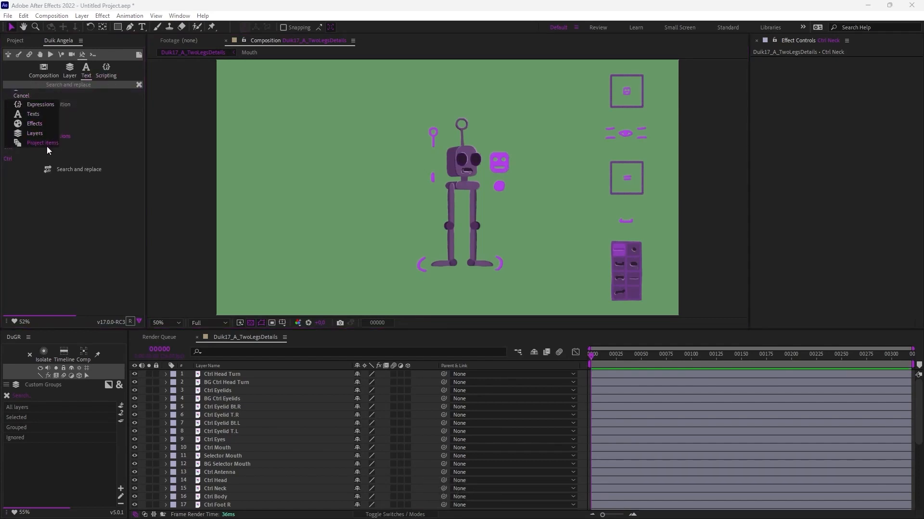
pyautogui.click(35, 124)
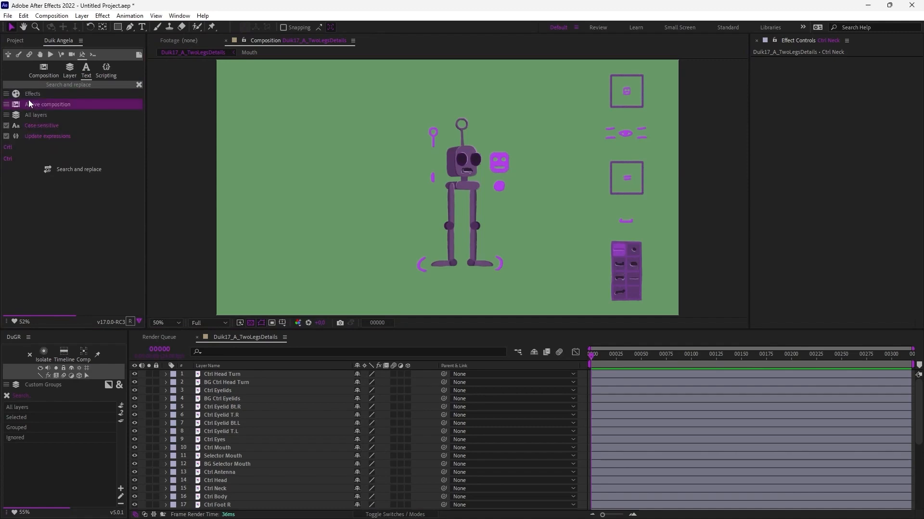
pyautogui.click(5, 94)
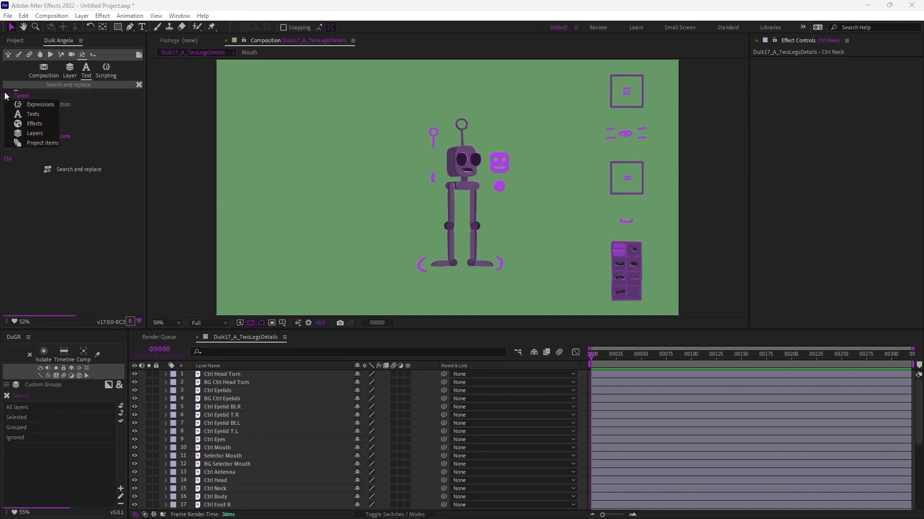
pyautogui.click(33, 115)
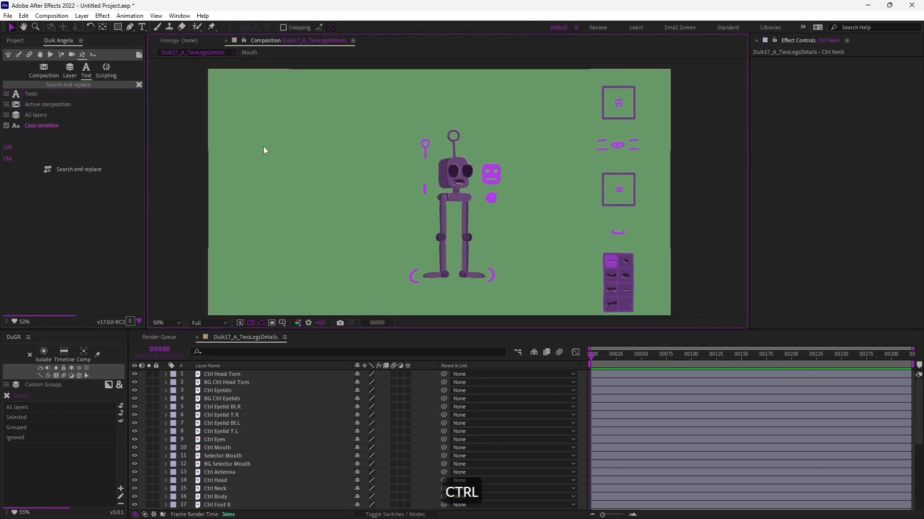
# - Create a text layer reading "machin" and place it in the upper-left area of the composition
pyautogui.hotkey('ctrl', 't')
pyautogui.click(258, 107)
pyautogui.write('machin')
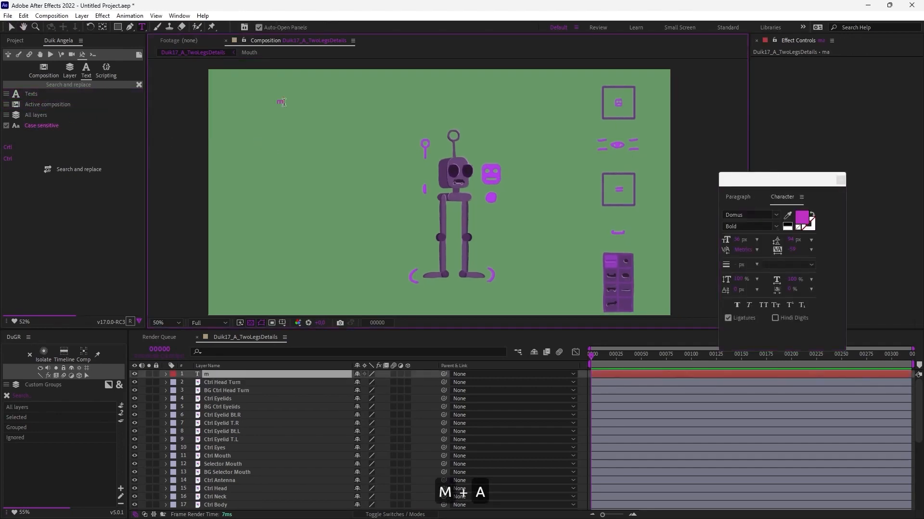
pyautogui.press('KP_Enter')
pyautogui.press('v')
pyautogui.moveTo(260, 98); pyautogui.dragTo(226, 91)
# - Duplicate the "machin" text layer, place the copy below it, and change its text to "truc"
pyautogui.hotkey('ctrl', 'd')
pyautogui.doubleClick(277, 146)
pyautogui.moveTo(275, 99); pyautogui.dragTo(270, 207)
pyautogui.write('truc')
pyautogui.press('KP_Enter')
pyautogui.press('v')
pyautogui.hotkey('ctrl', 'z')
# - Duplicate the "truc" text layer, place the copy below it, and change its text to "bidule"
pyautogui.hotkey('ctrl', 'd')
pyautogui.moveTo(270, 147); pyautogui.dragTo(270, 197)
pyautogui.doubleClick(271, 197)
pyautogui.write('bidule')
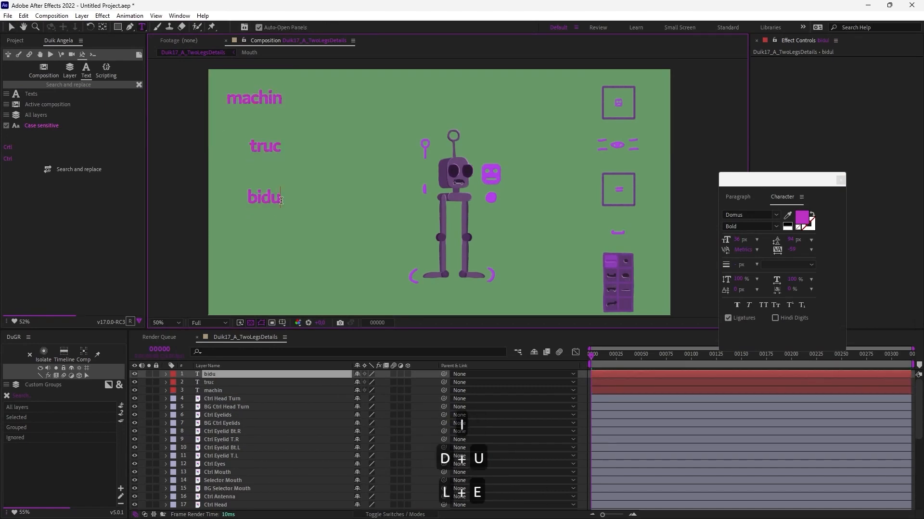
pyautogui.click(185, 249)
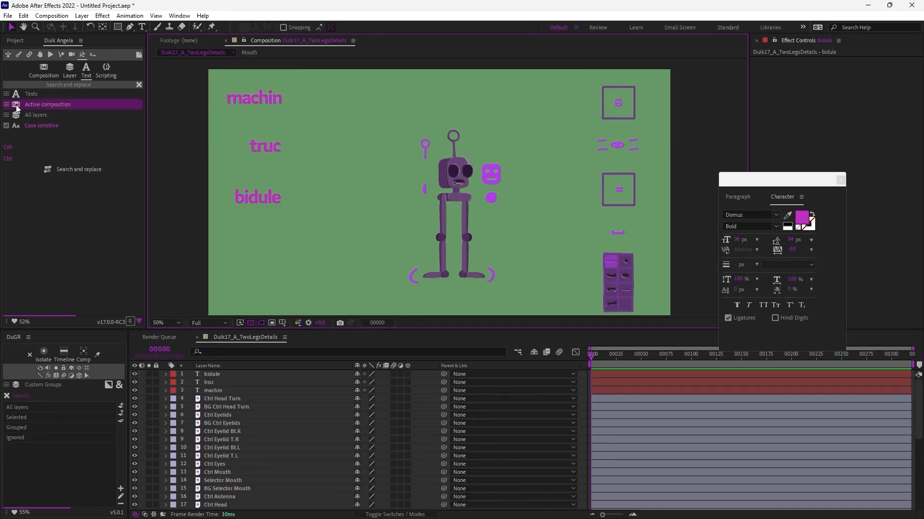
# - Search for "machin" and replace it with "truc" in the active composition's text layers
pyautogui.click(8, 148)
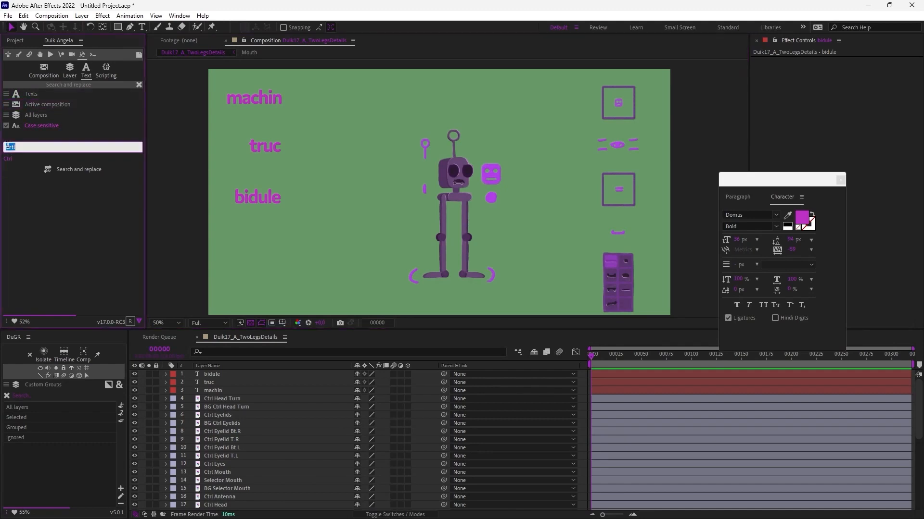
pyautogui.write('machin')
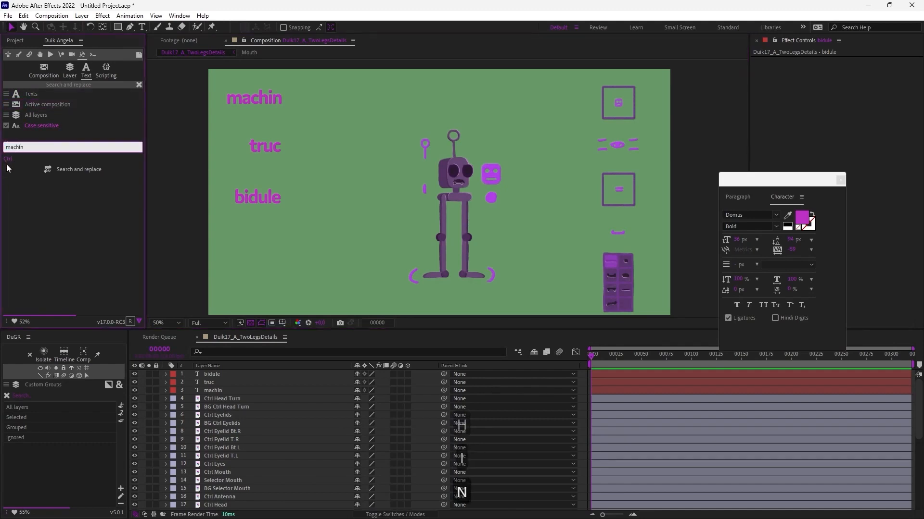
pyautogui.press('Tab')
pyautogui.write('truc')
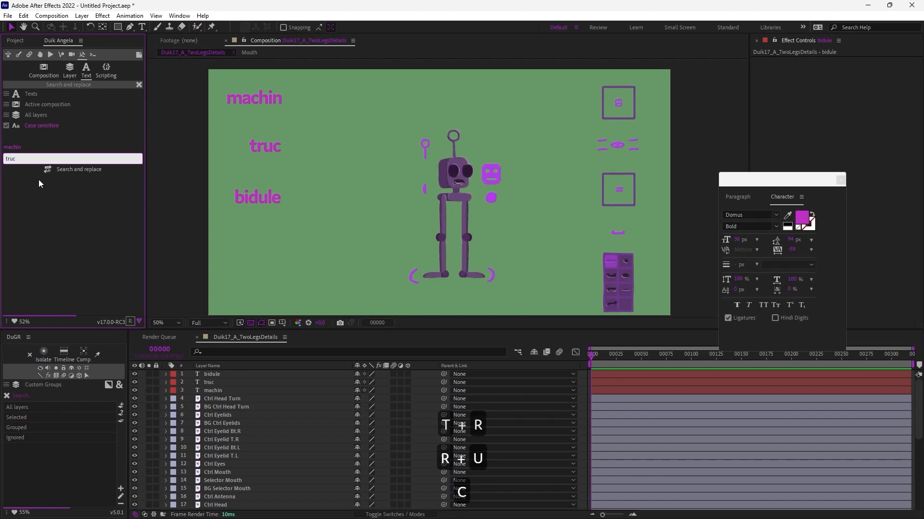
pyautogui.click(80, 169)
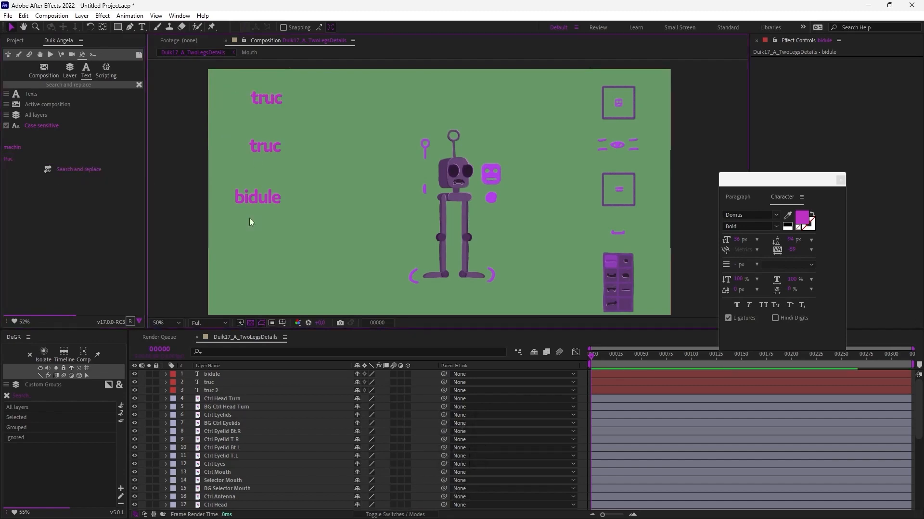
# - Extend the middle text layer to read "truc machin bidule", leaving it deselected
pyautogui.doubleClick(263, 147)
pyautogui.write('machin bidule')
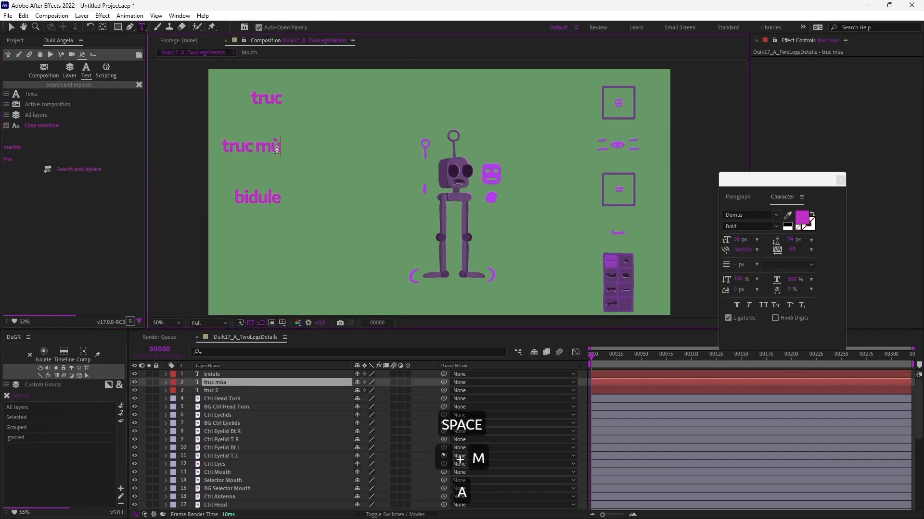
pyautogui.press('KP_Enter')
pyautogui.press('v')
pyautogui.moveTo(255, 148); pyautogui.dragTo(334, 152)
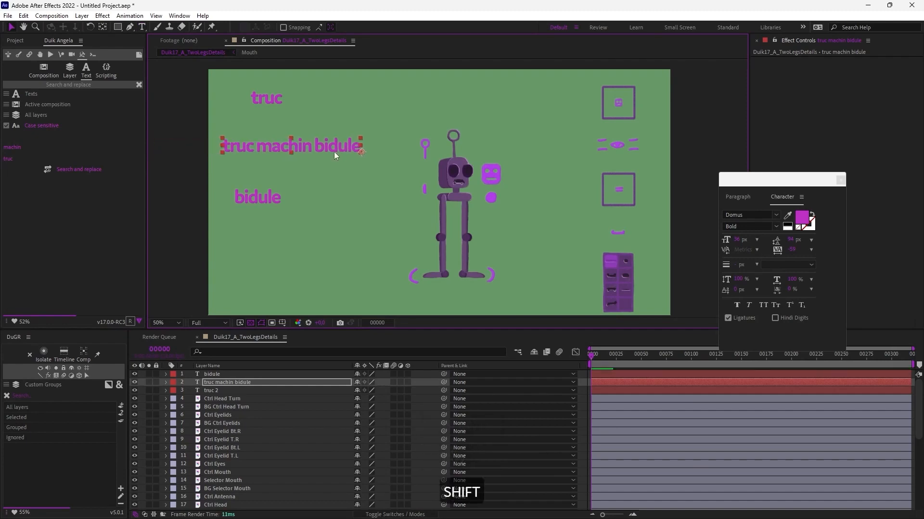
pyautogui.click(183, 159)
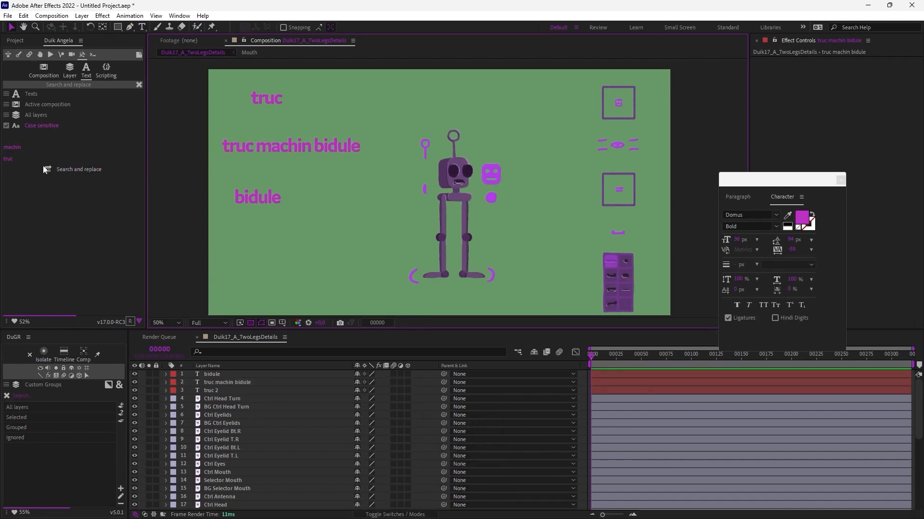
# - Search for "bidule" and replace it with "truc" in the active composition's text layers
pyautogui.click(11, 148)
pyautogui.write('bidul')
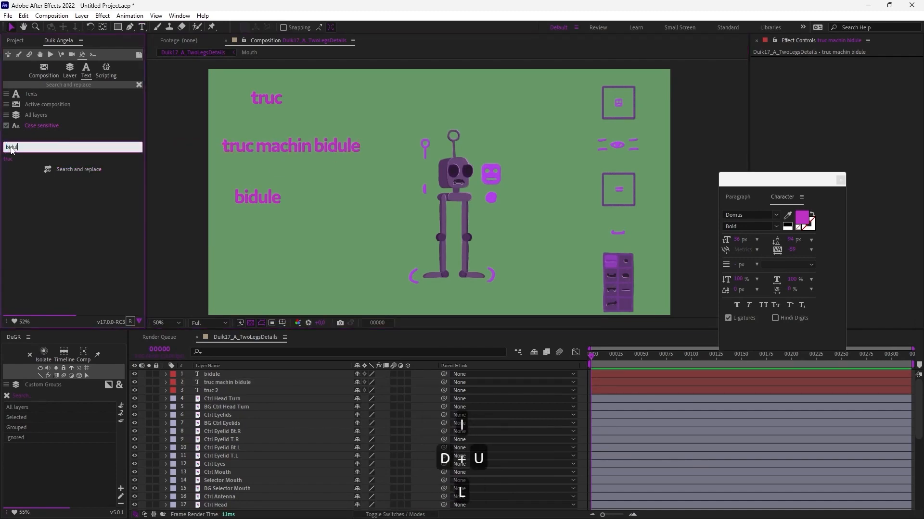
pyautogui.write('e')
pyautogui.click(9, 158)
pyautogui.write('truc')
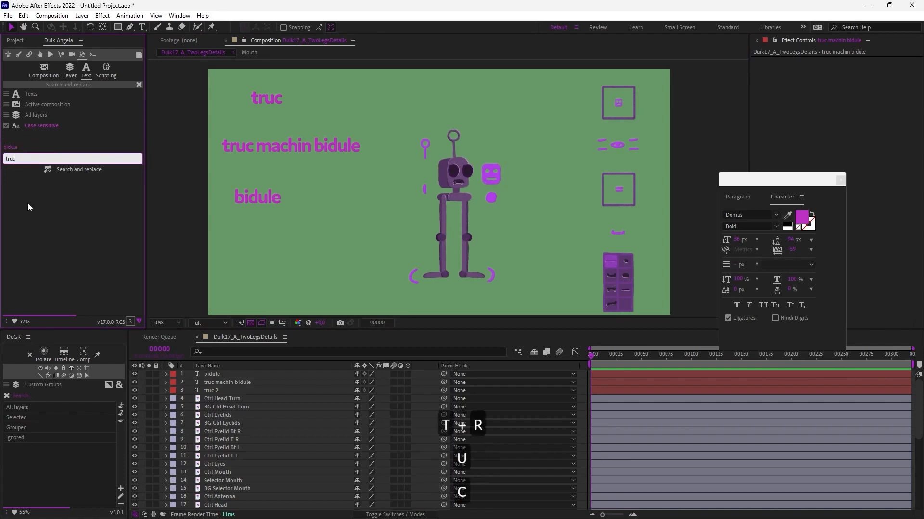
pyautogui.click(86, 171)
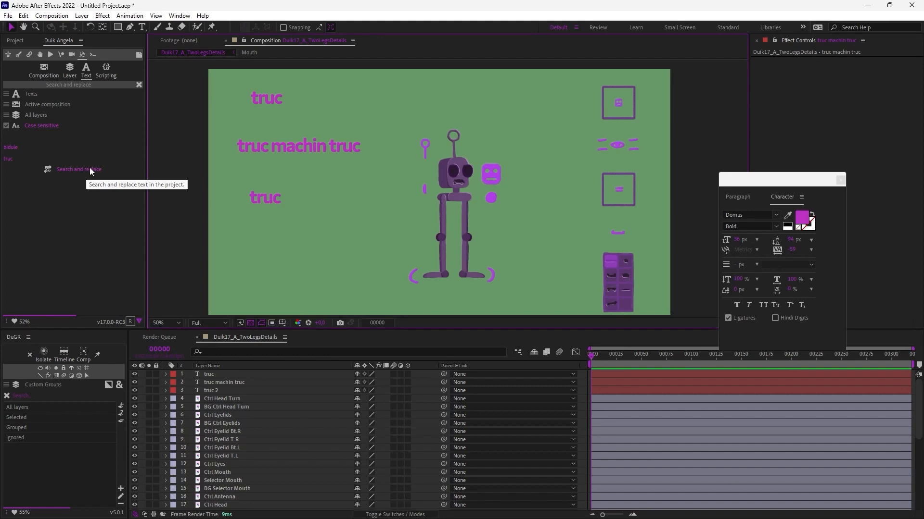
# - Review the composition scope options, set the search and replace target to Expressions, and close the tool
pyautogui.click(22, 105)
pyautogui.click(23, 118)
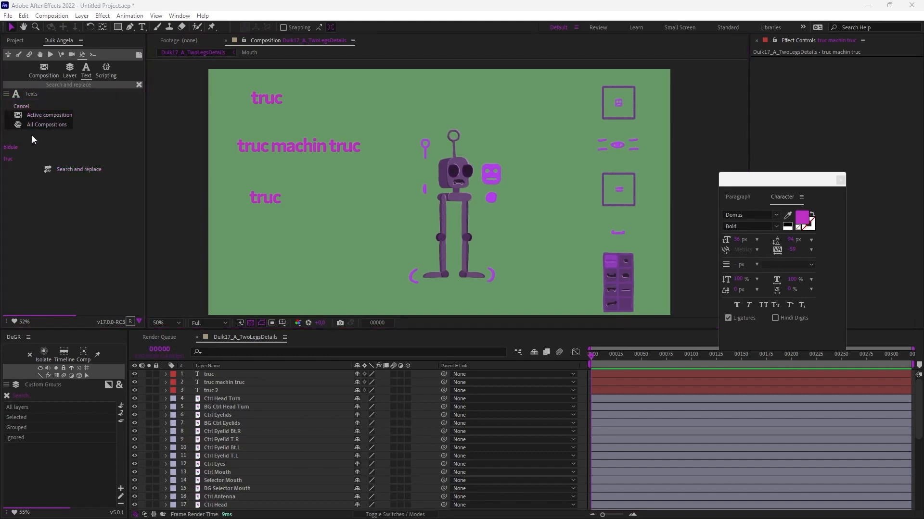
pyautogui.click(9, 96)
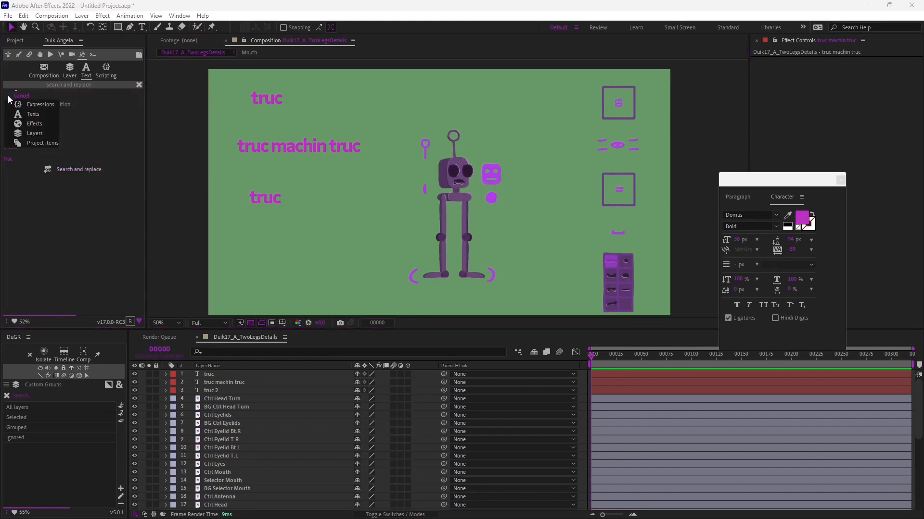
pyautogui.click(34, 105)
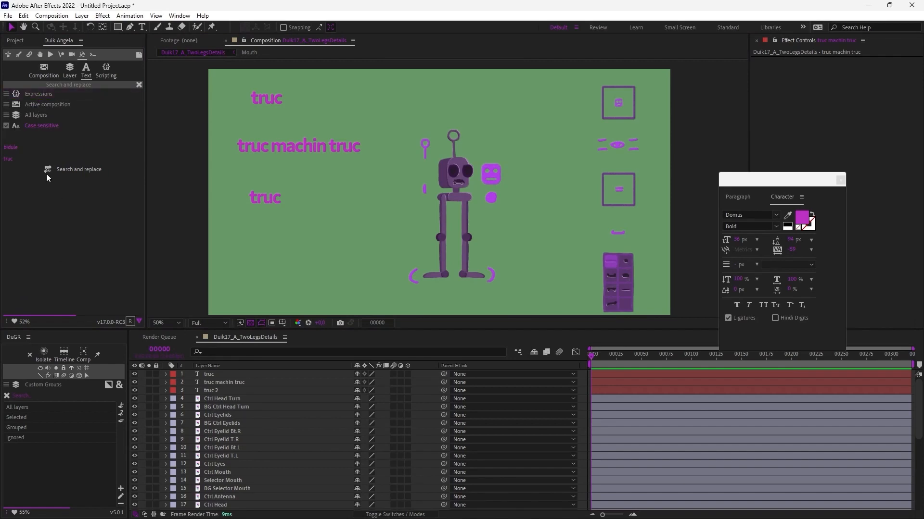
pyautogui.click(16, 148)
pyautogui.click(38, 186)
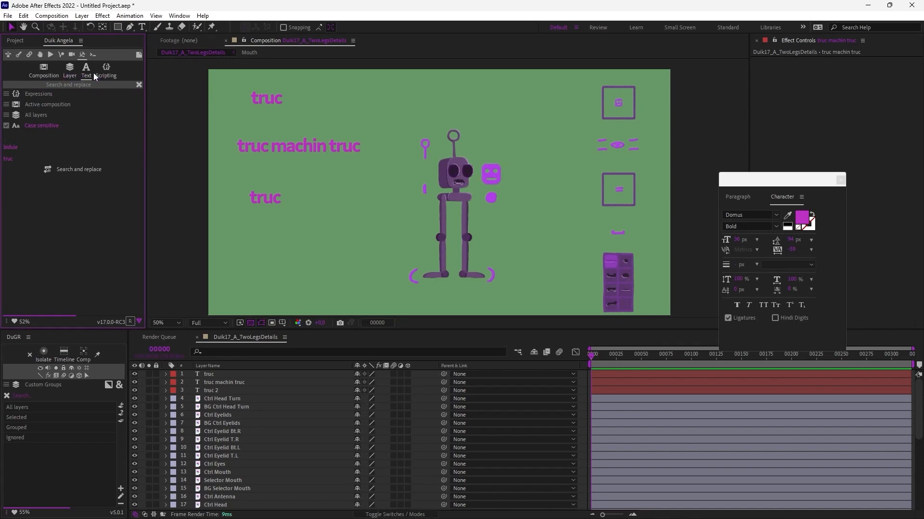
pyautogui.click(140, 85)
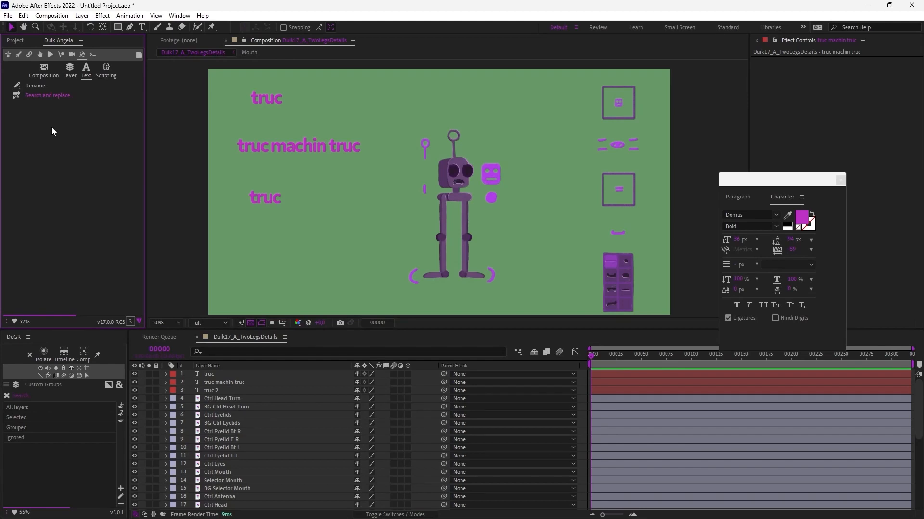
pyautogui.click(308, 236)
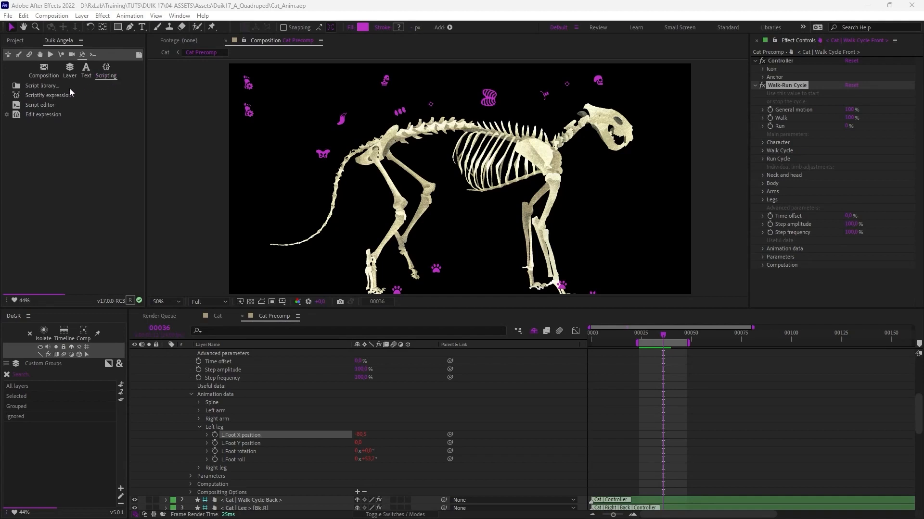
# - Open Duik's script library and check which dockable script panels After Effects offers
pyautogui.click(43, 115)
pyautogui.click(38, 88)
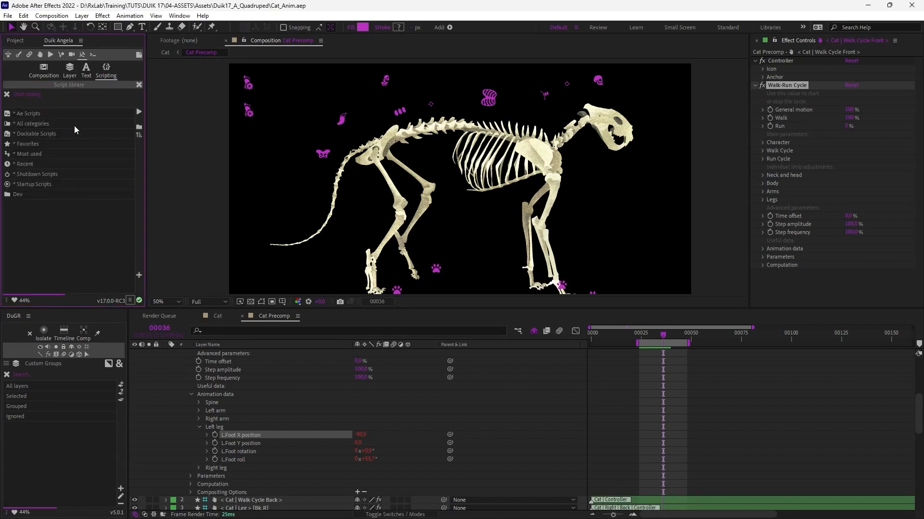
pyautogui.click(180, 16)
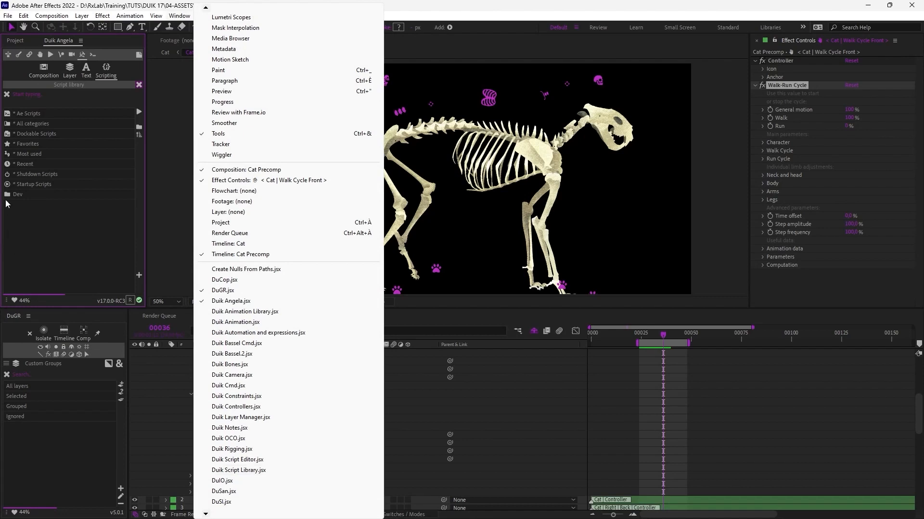
pyautogui.click(60, 227)
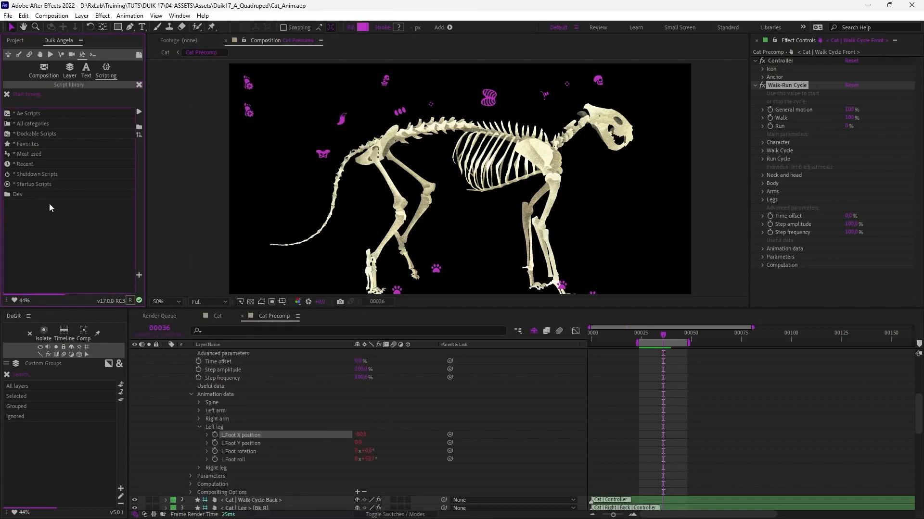
# - Open the library's Ae Scripts category, compare it with After Effects' own script list, and select Duik_autoParent
pyautogui.click(28, 114)
pyautogui.scroll(-4, 39, 164)
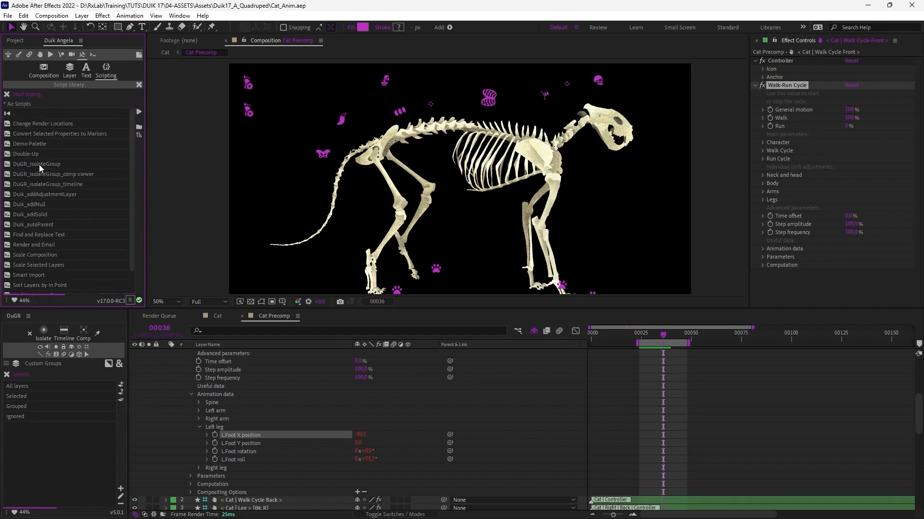
pyautogui.click(8, 16)
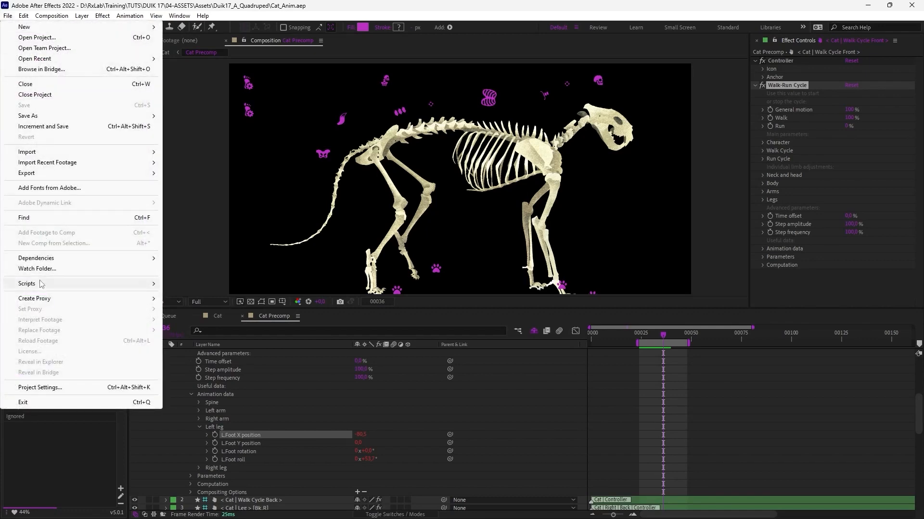
pyautogui.moveTo(42, 284)
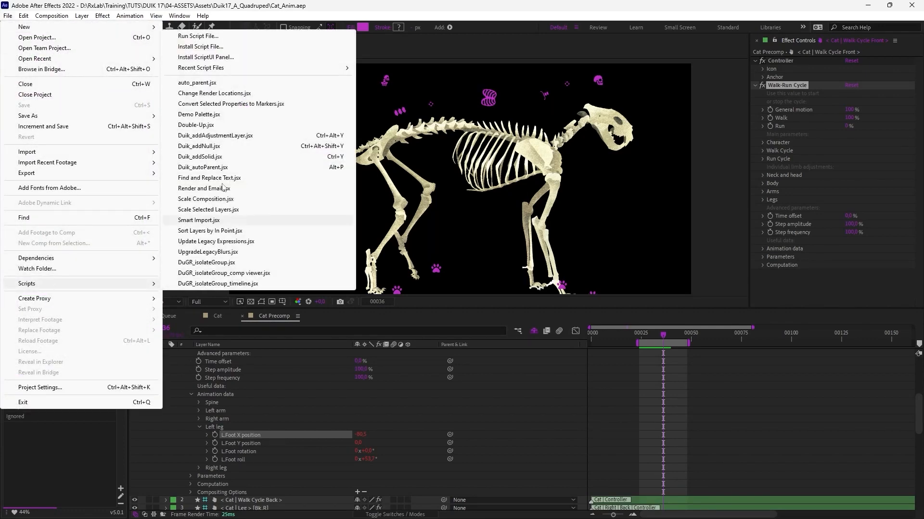
pyautogui.click(389, 42)
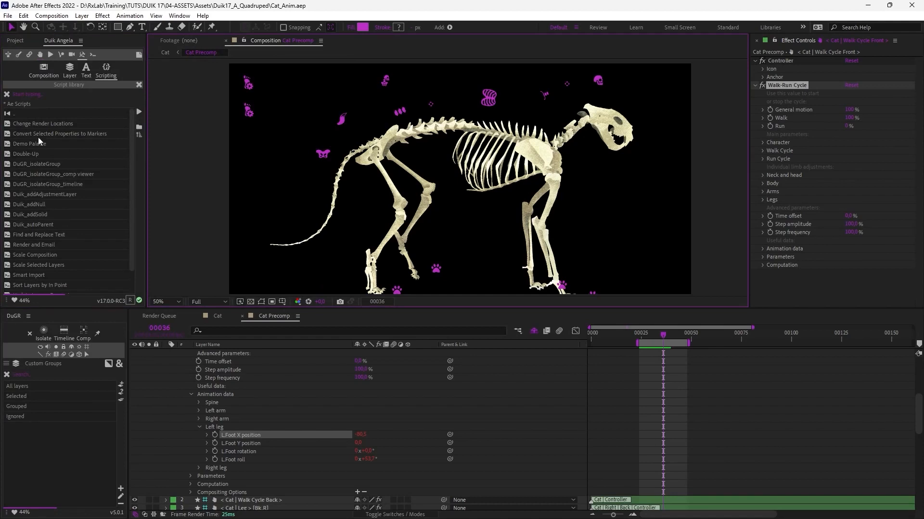
pyautogui.scroll(-2, 39, 140)
pyautogui.click(33, 198)
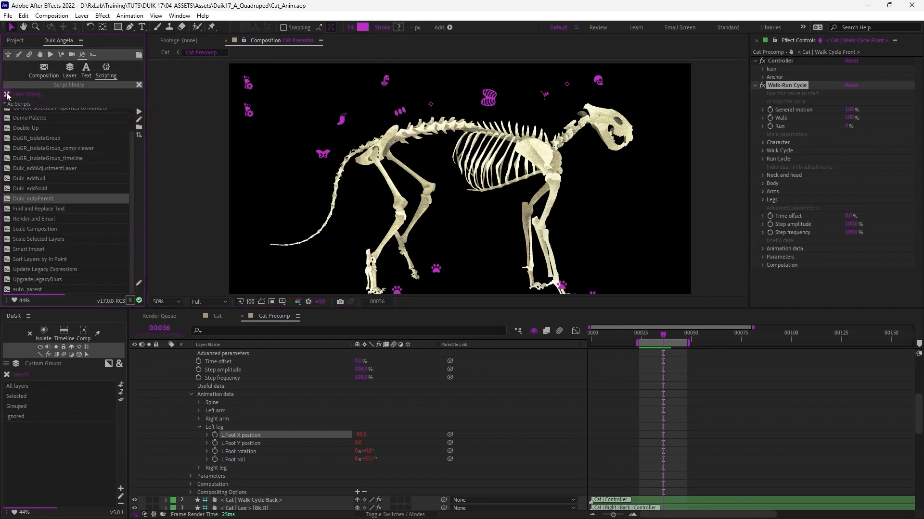
# - Open the library's Dockable Scripts category and compare it with After Effects' list of dockable panels
pyautogui.click(19, 103)
pyautogui.click(30, 134)
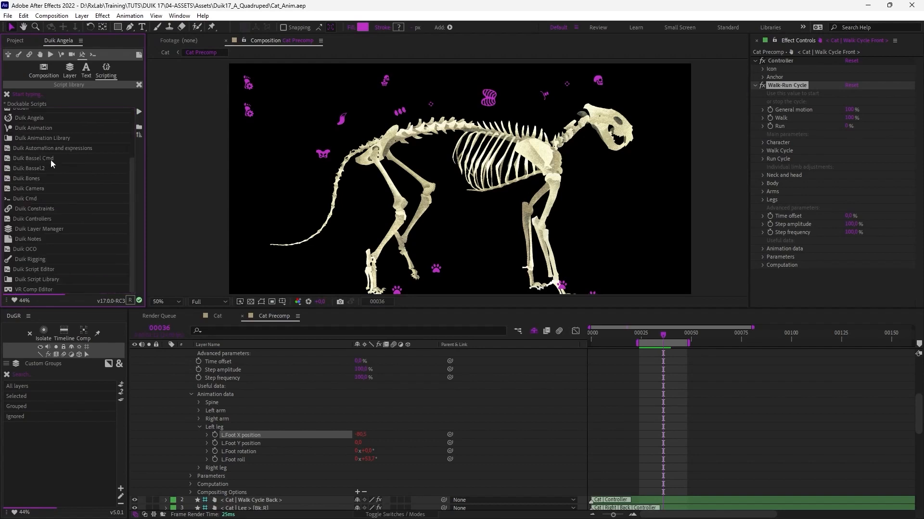
pyautogui.click(182, 16)
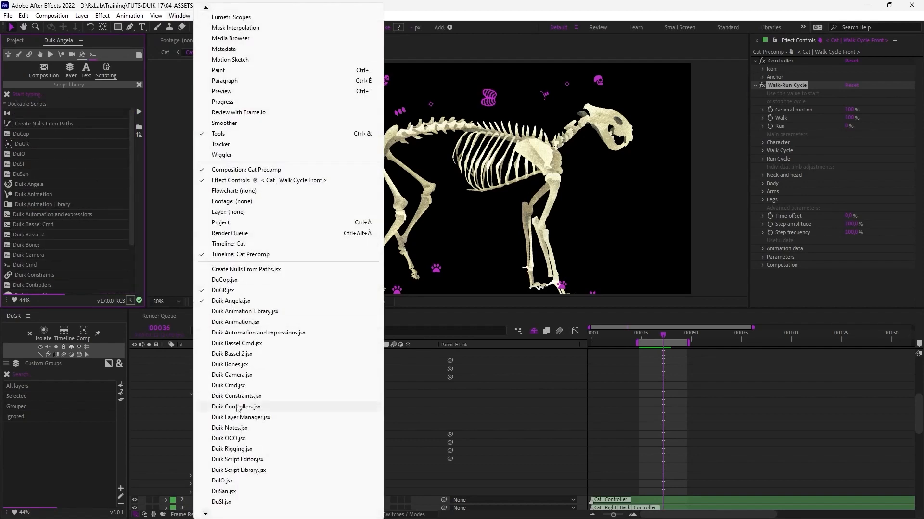
pyautogui.click(35, 201)
pyautogui.scroll(-3, 29, 231)
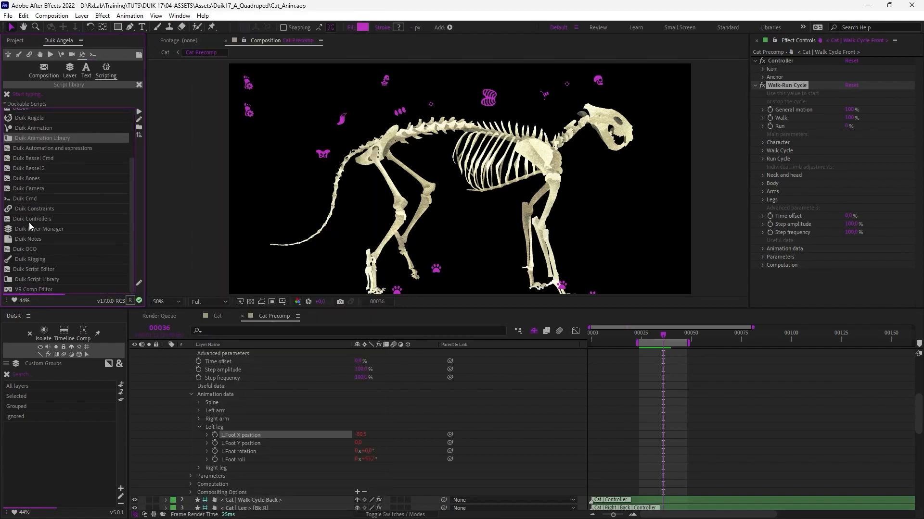
pyautogui.scroll(1, 29, 223)
# - Run Duik Cmd from the script library and dock its panel, narrowed, between Duik Angela and the composition viewer
pyautogui.click(24, 229)
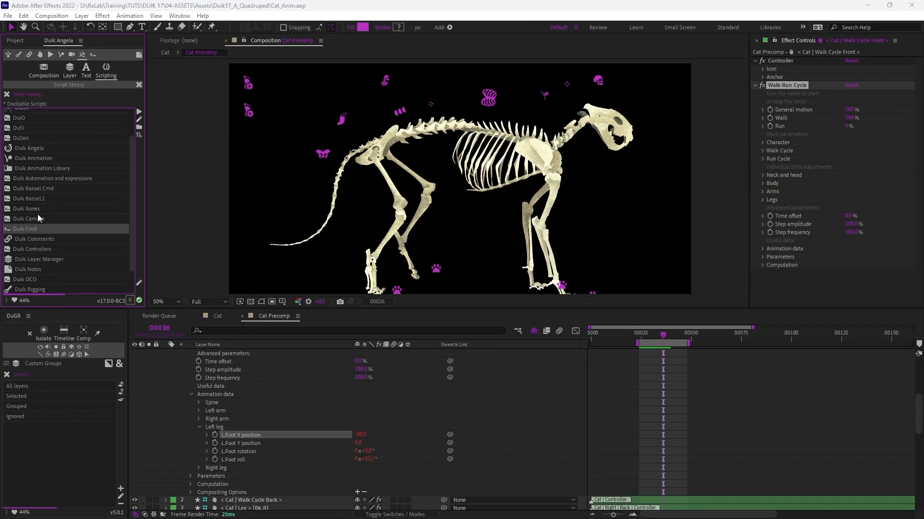
pyautogui.click(139, 111)
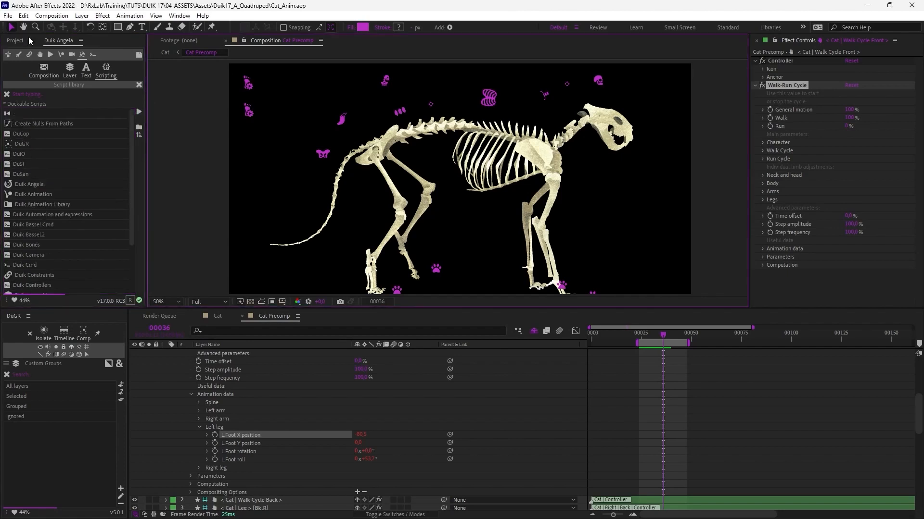
pyautogui.moveTo(294, 88); pyautogui.dragTo(303, 130)
pyautogui.moveTo(217, 140); pyautogui.dragTo(166, 136)
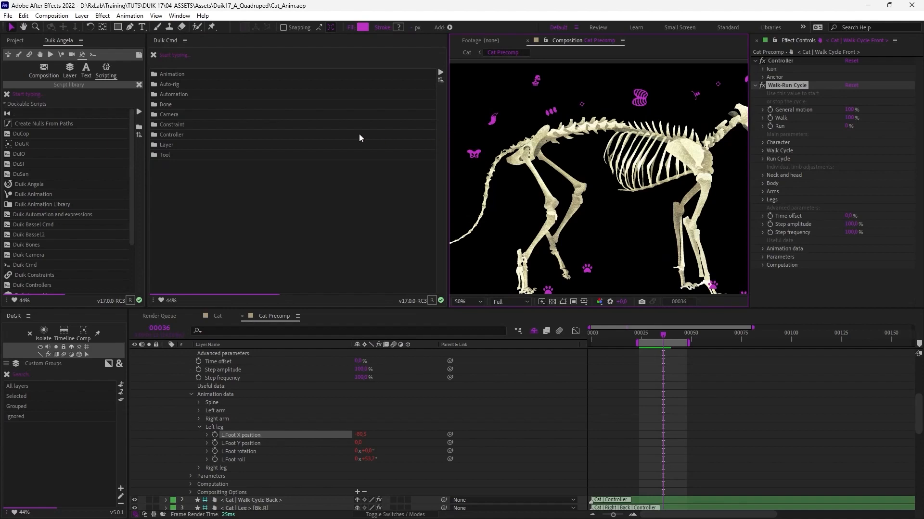
pyautogui.moveTo(447, 135); pyautogui.dragTo(264, 137)
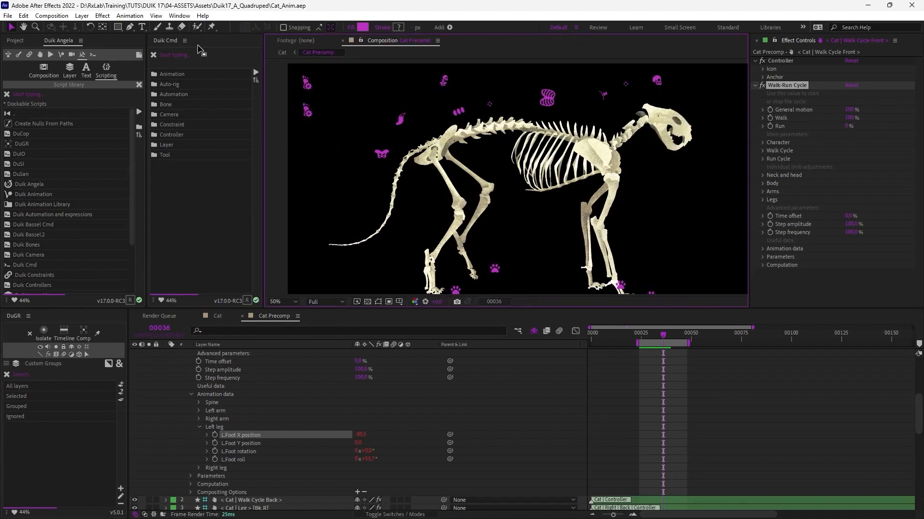
# - Close the docked Duik Cmd panel
pyautogui.click(185, 42)
pyautogui.click(204, 47)
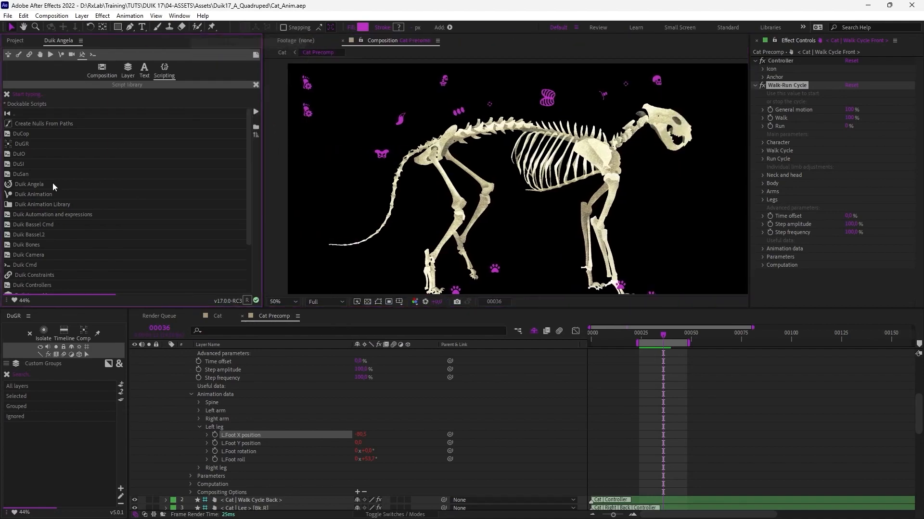
# - Return to the script library's main list and open the Startup Scripts category
pyautogui.click(30, 114)
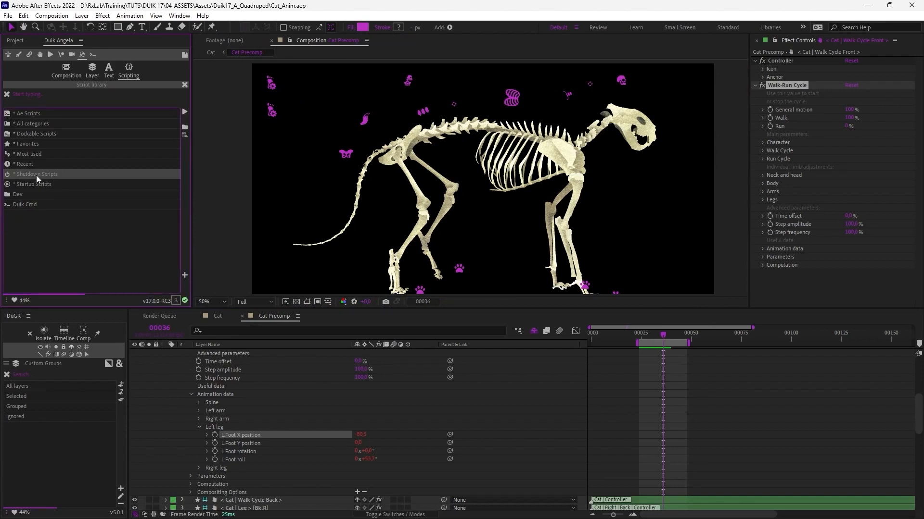
pyautogui.click(18, 186)
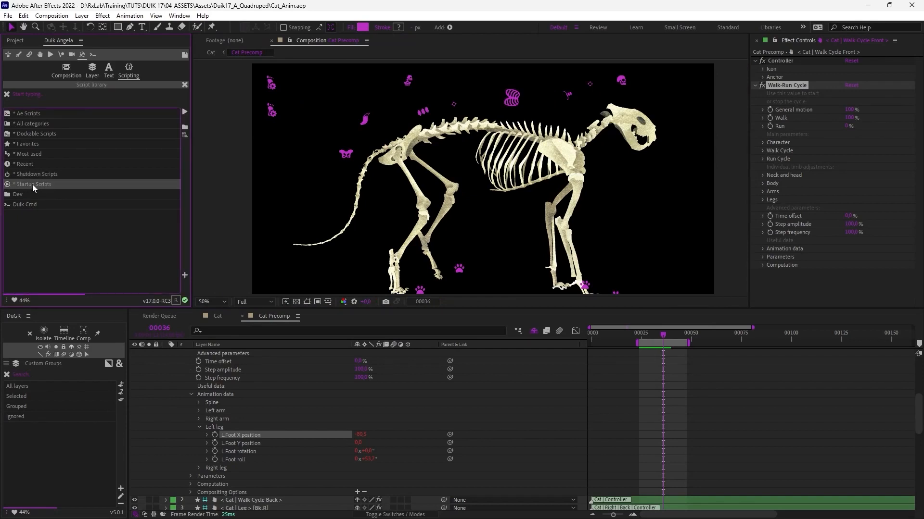
pyautogui.doubleClick(33, 185)
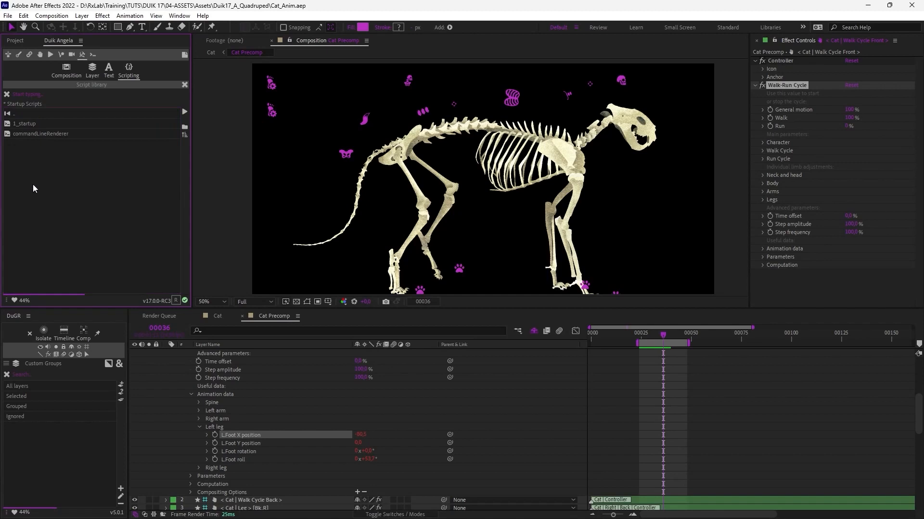
# - Return to the script library's main list and point out the Favorites, Most used and Recent categories
pyautogui.doubleClick(16, 114)
pyautogui.click(38, 147)
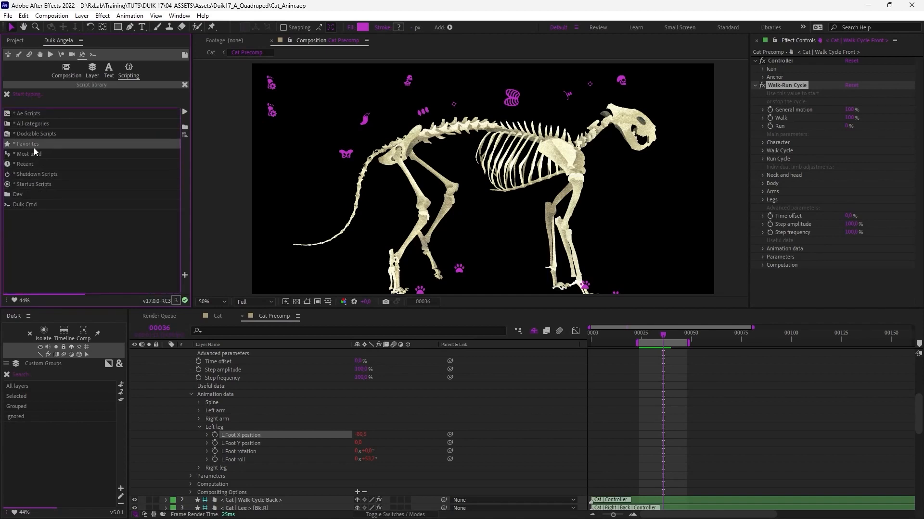
pyautogui.click(32, 154)
pyautogui.click(29, 165)
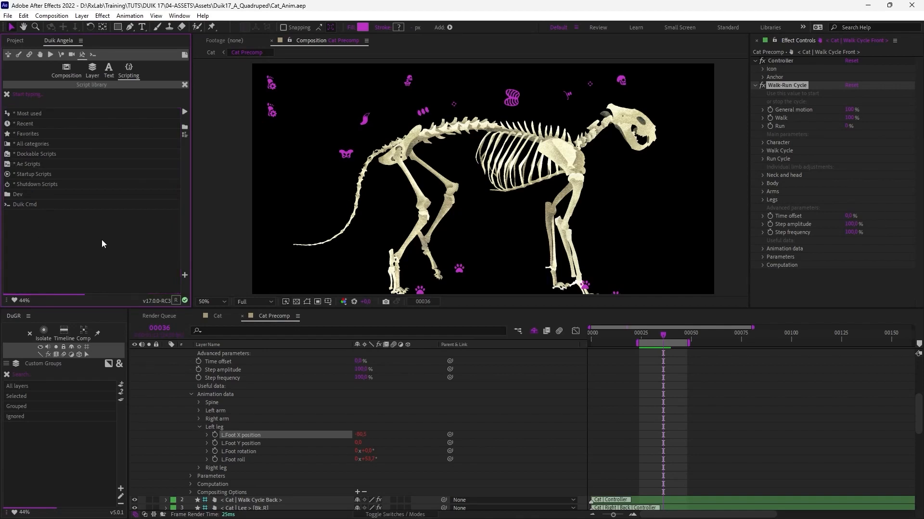
# - Check the script library's option for adding an item and Duik Cmd's script settings, closing them without changes
pyautogui.click(185, 274)
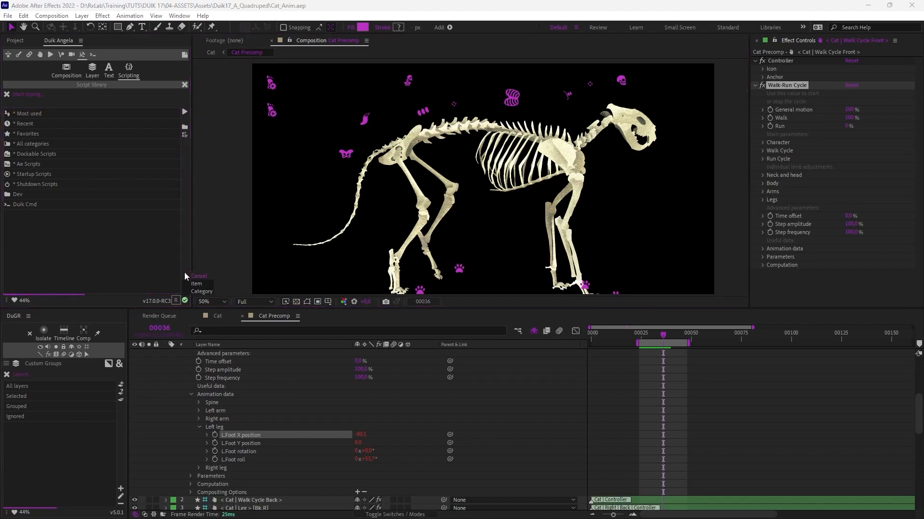
pyautogui.click(196, 284)
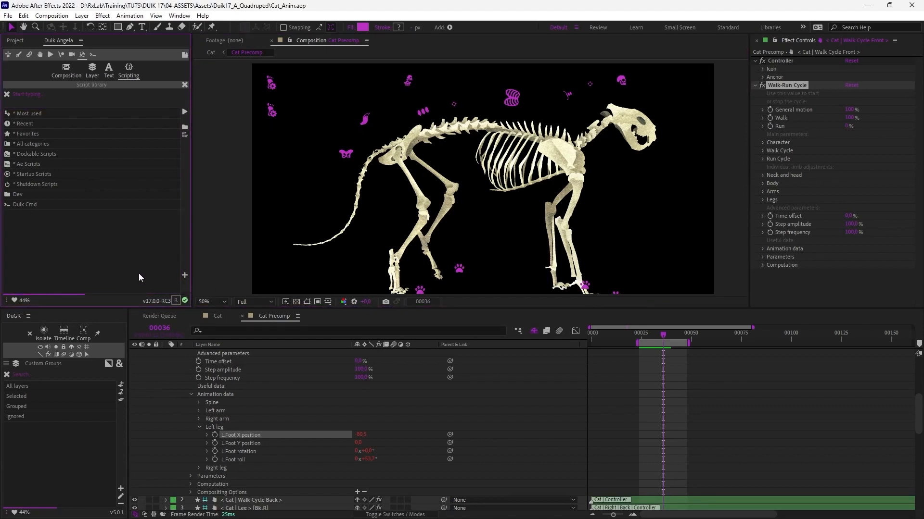
pyautogui.click(29, 205)
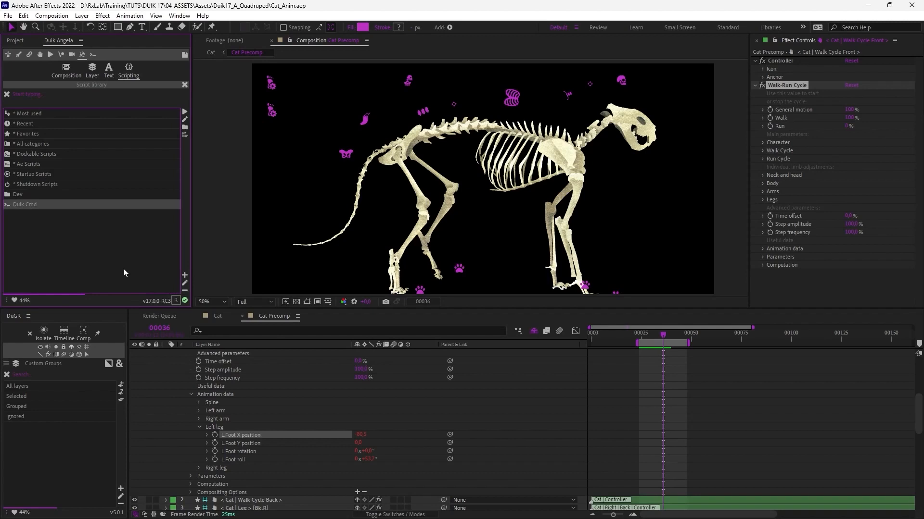
pyautogui.click(185, 285)
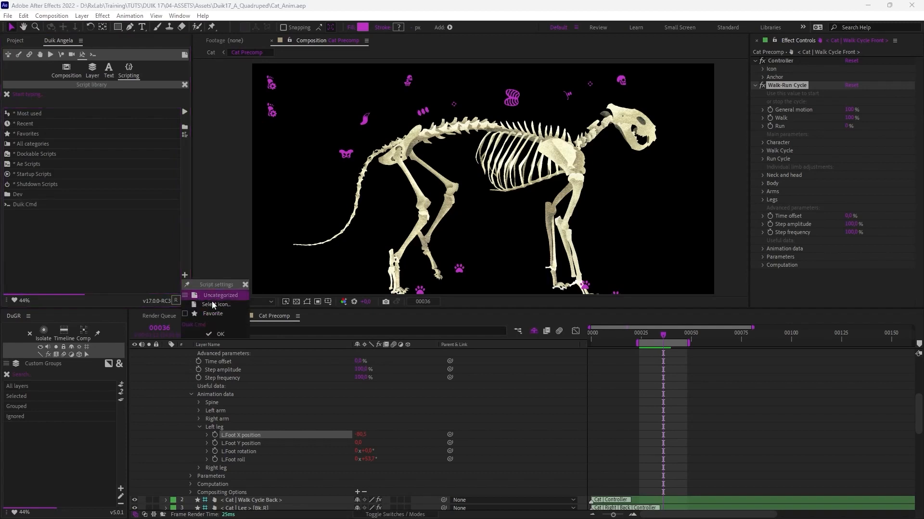
pyautogui.click(210, 324)
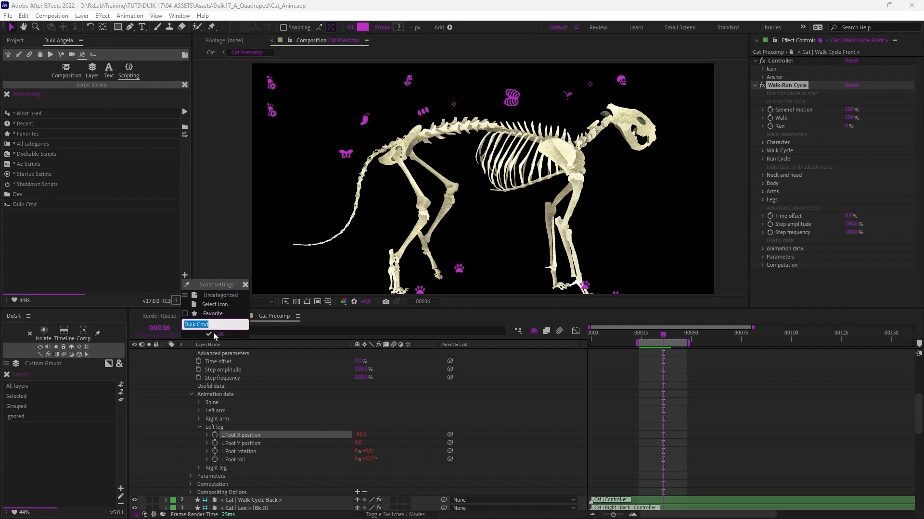
pyautogui.click(245, 285)
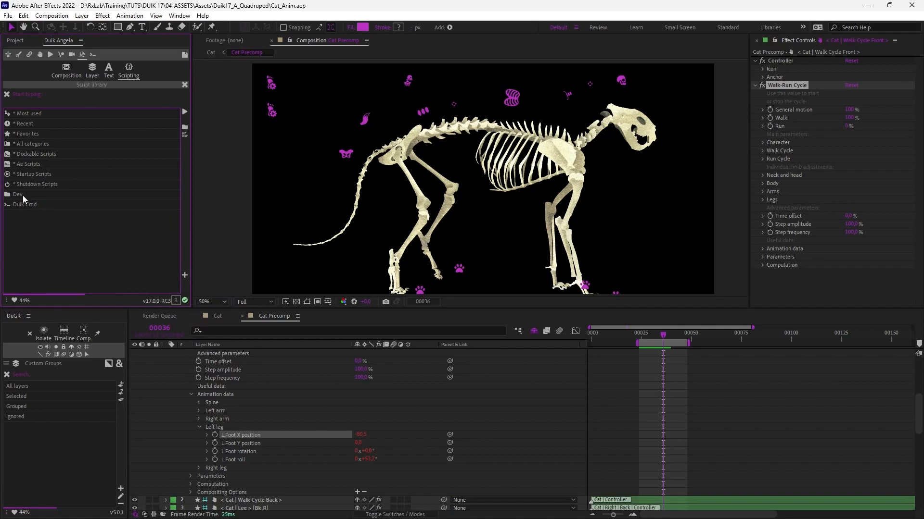
# - Open the library's Ae Scripts category and browse its scripts
pyautogui.click(30, 166)
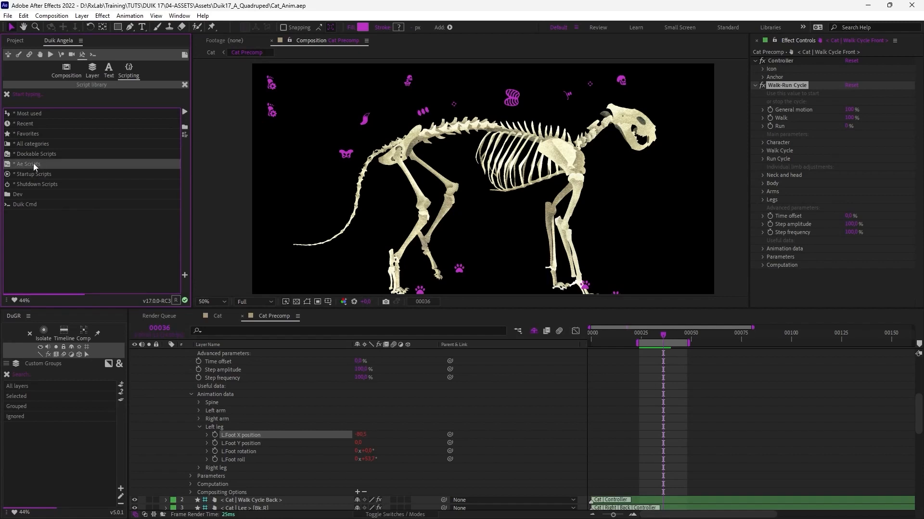
pyautogui.doubleClick(25, 165)
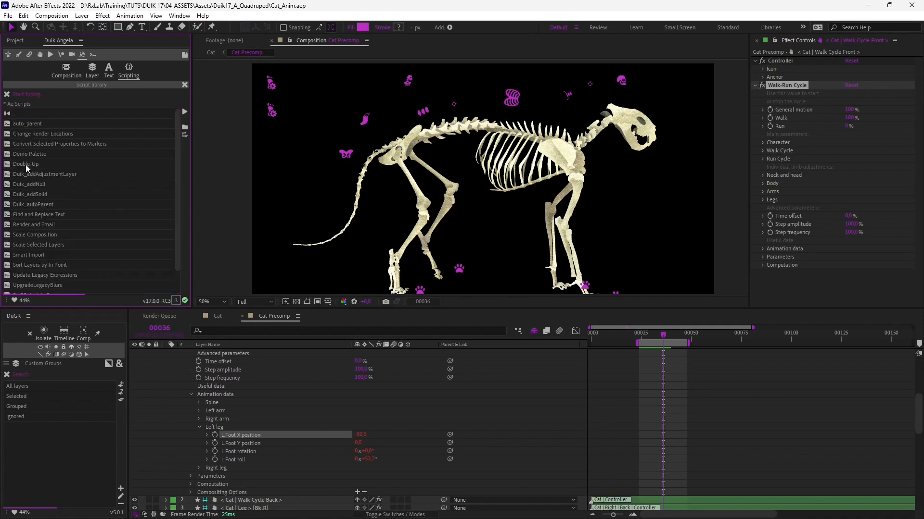
pyautogui.scroll(-1, 51, 179)
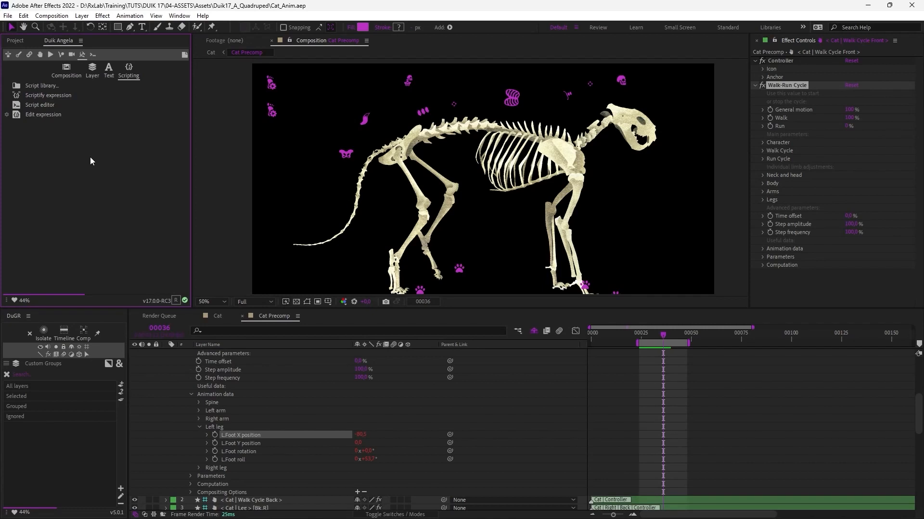
# - Reveal the expression of the left leg's L.Foot X position property and enlarge its code field to show a second line
pyautogui.click(87, 117)
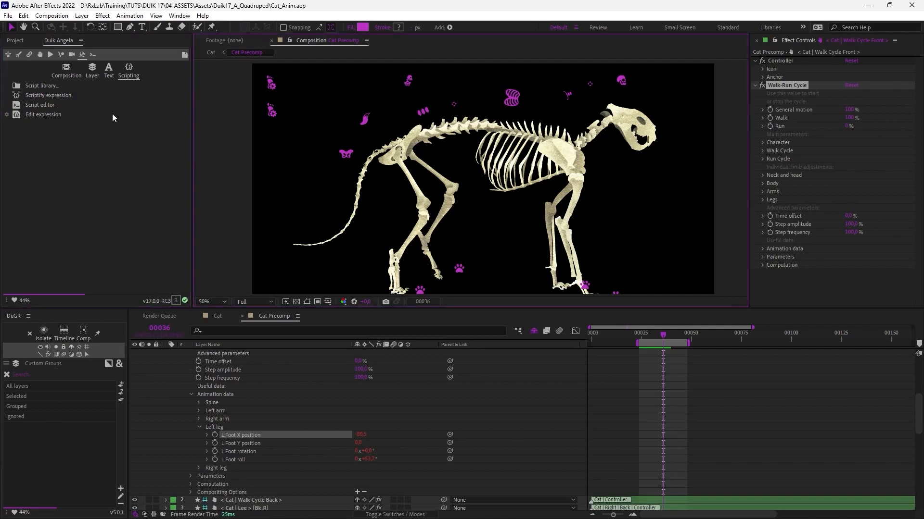
pyautogui.click(207, 435)
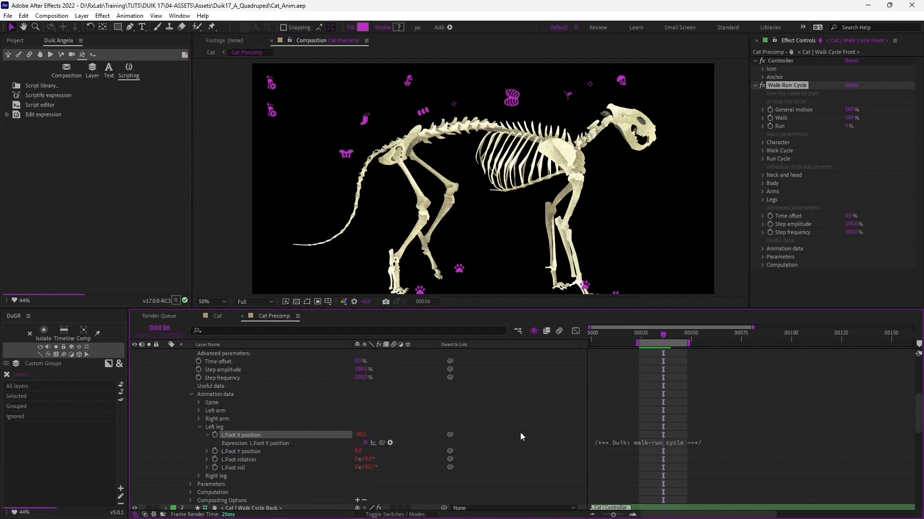
pyautogui.scroll(-3, 526, 426)
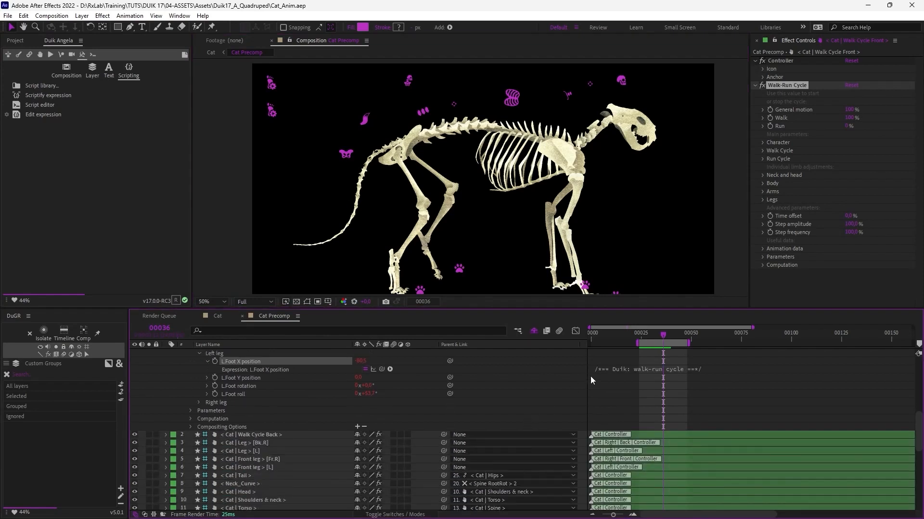
pyautogui.moveTo(619, 373); pyautogui.dragTo(548, 382)
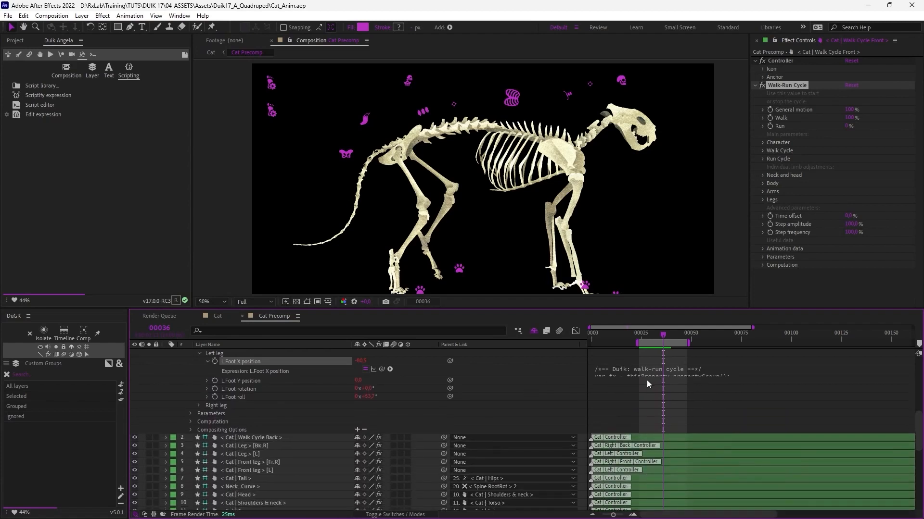
pyautogui.scroll(1, 504, 391)
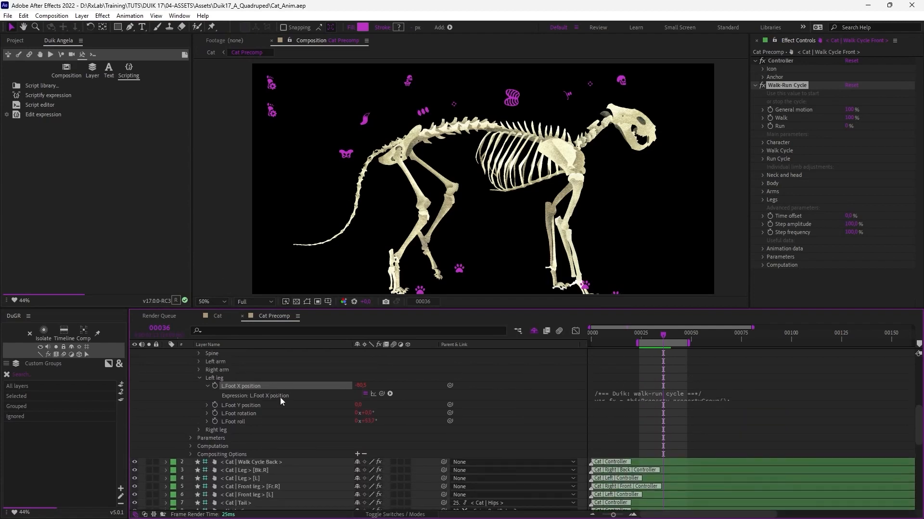
# - Scriptify the L.Foot X position expression and copy all of the resulting code
pyautogui.click(50, 95)
pyautogui.click(101, 125)
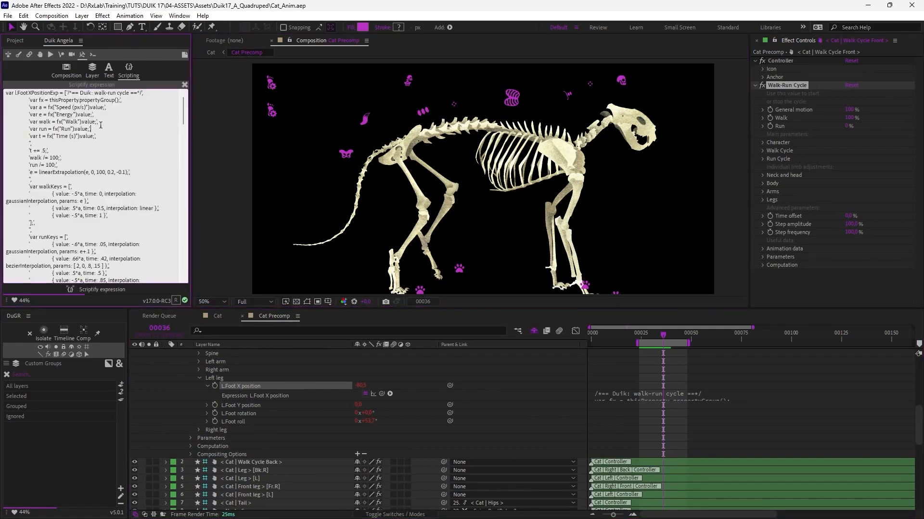
pyautogui.hotkey('ctrl', 'a')
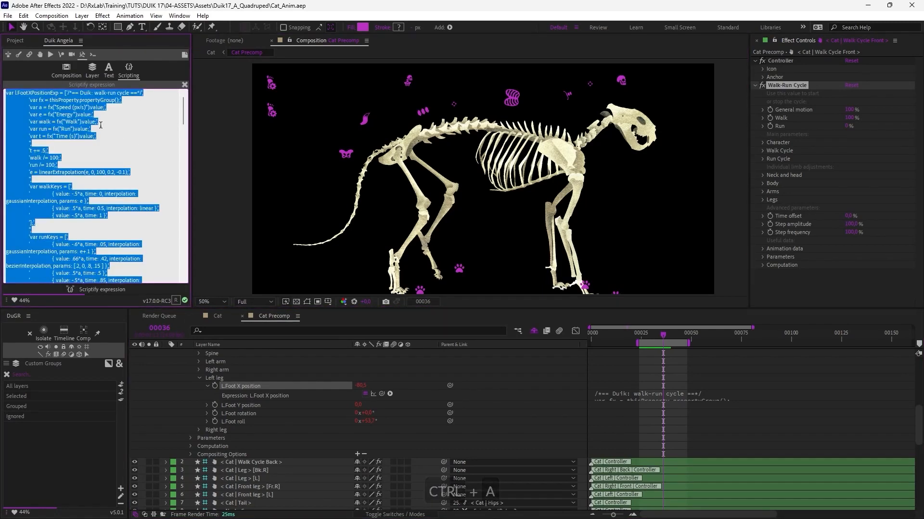
pyautogui.hotkey('ctrl', 'c')
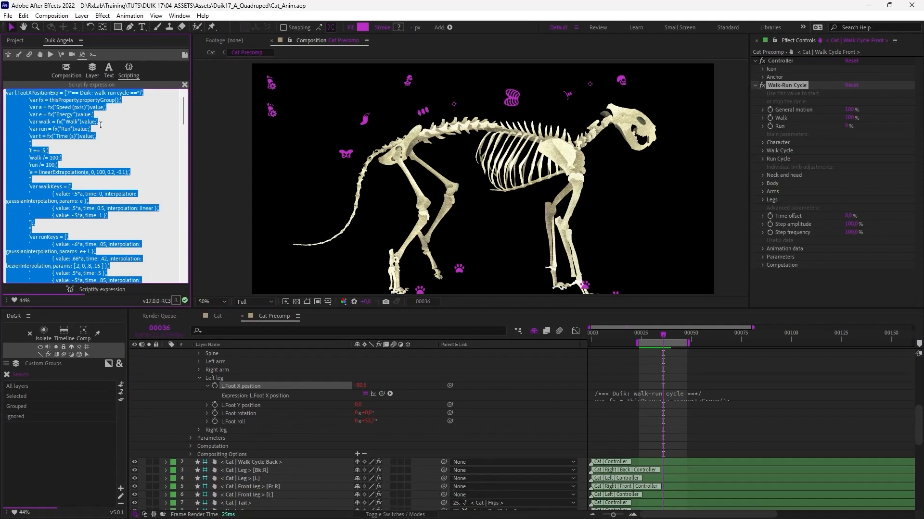
# - Switch to Visual Studio Code and paste the scriptified expression into a new file
pyautogui.press('super')
pyautogui.write('visu')
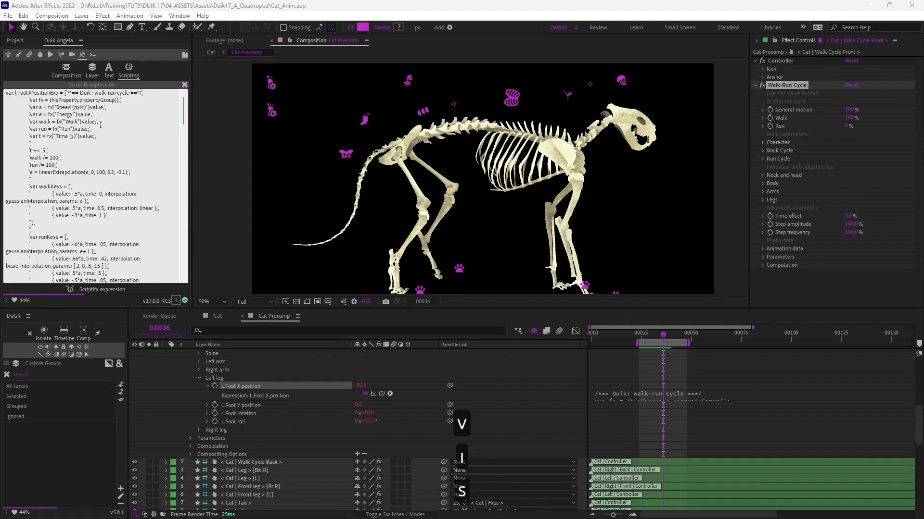
pyautogui.press('Return')
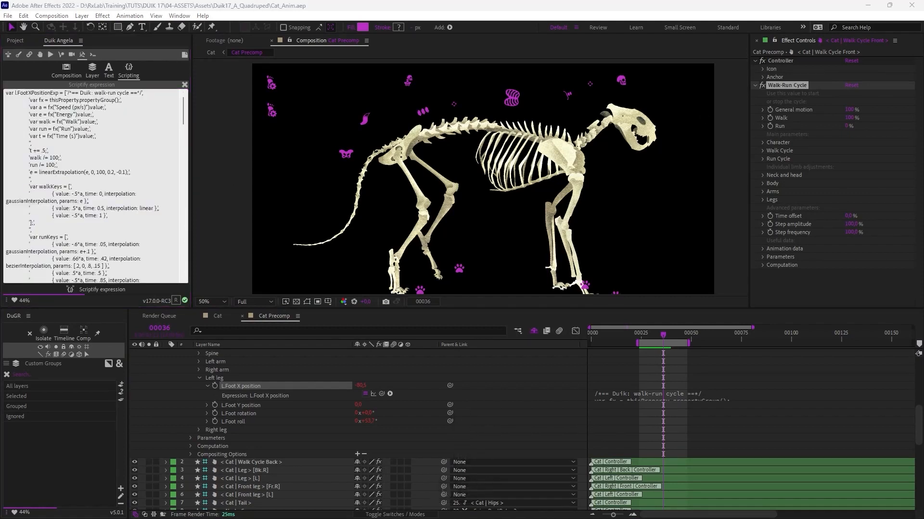
pyautogui.hotkey('ctrl', 'n')
pyautogui.hotkey('ctrl', 'v')
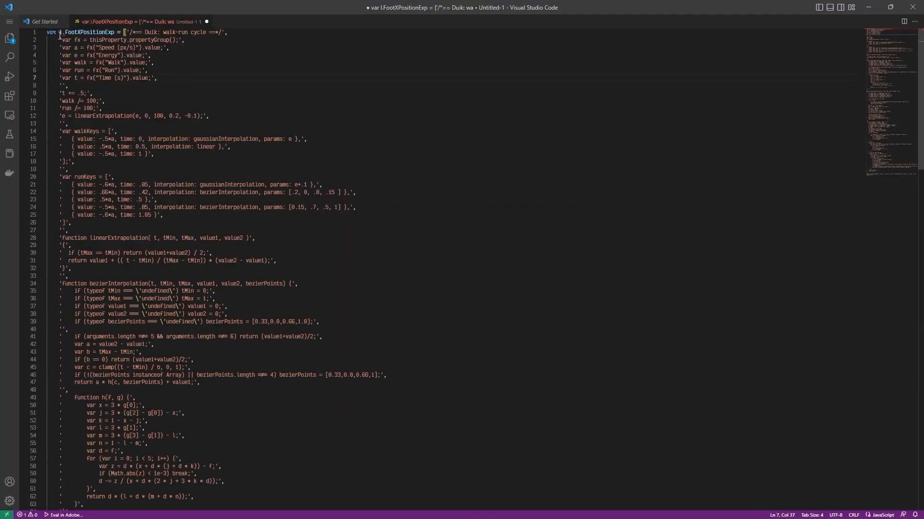
# - Remove the "l." prefix from the variable name on line 1 so it reads FootXPositionExp
pyautogui.click(59, 34)
pyautogui.press('Delete')
pyautogui.press('Delete')
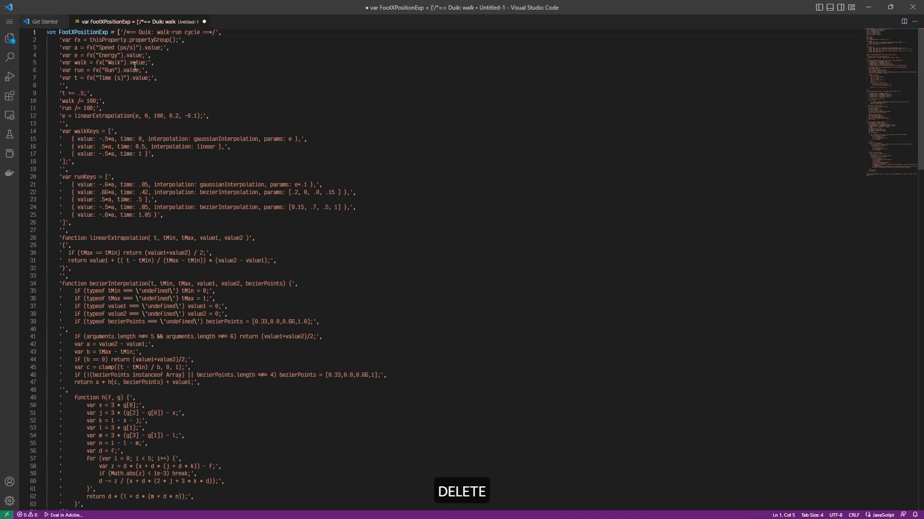
# - Review the FootXPositionExp array by folding and unfolding its code, leaving the block folded
pyautogui.click(42, 32)
pyautogui.click(86, 67)
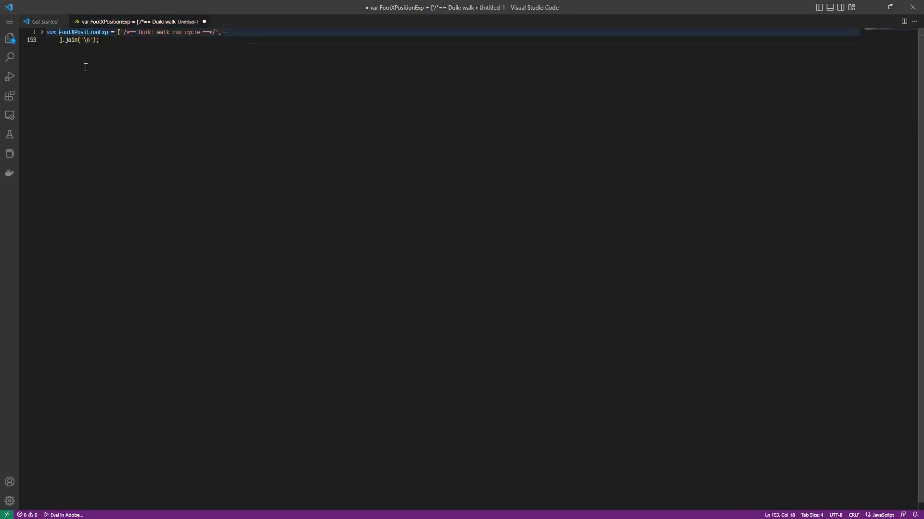
pyautogui.click(224, 34)
pyautogui.scroll(-5, 90, 274)
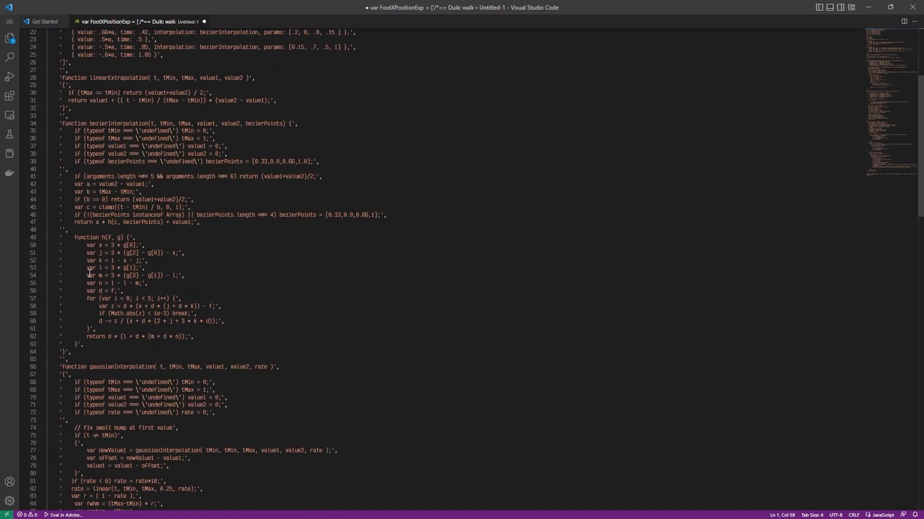
pyautogui.scroll(5, 47, 62)
pyautogui.click(42, 32)
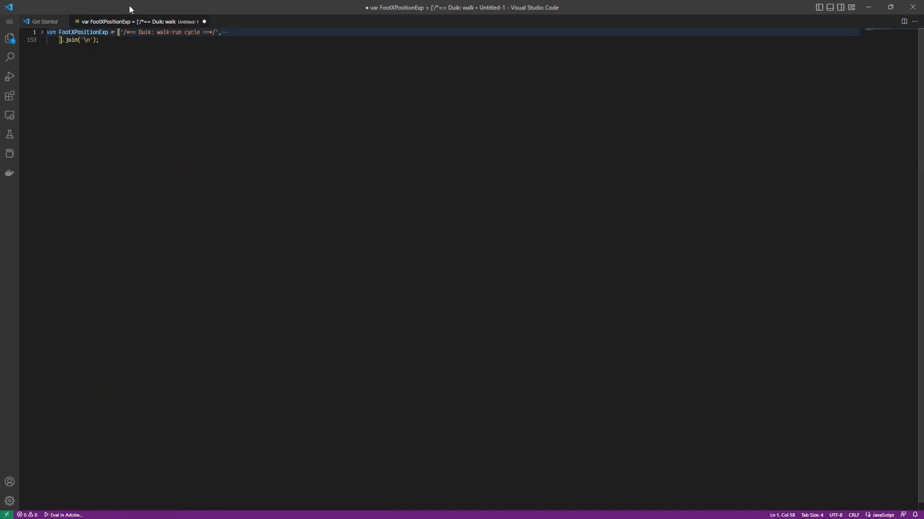
# - Switch back to After Effects and close the Scriptify expression tool
pyautogui.hotkey('alt', 'Tab')
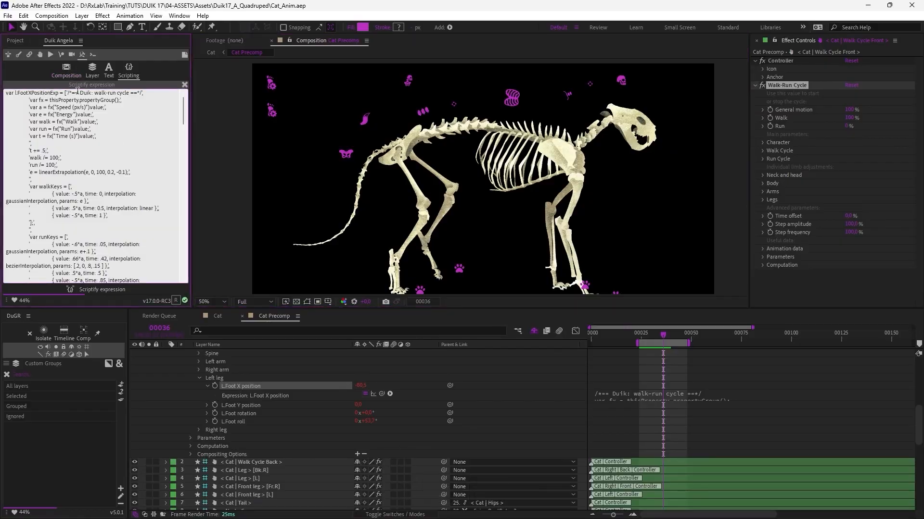
pyautogui.click(183, 85)
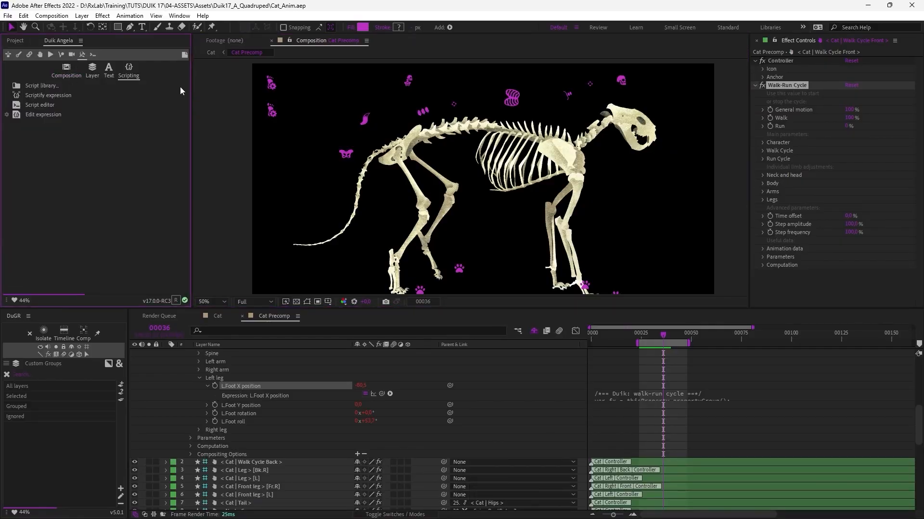
# - Narrow the Duik Angela panel slightly and open its Script editor
pyautogui.click(36, 105)
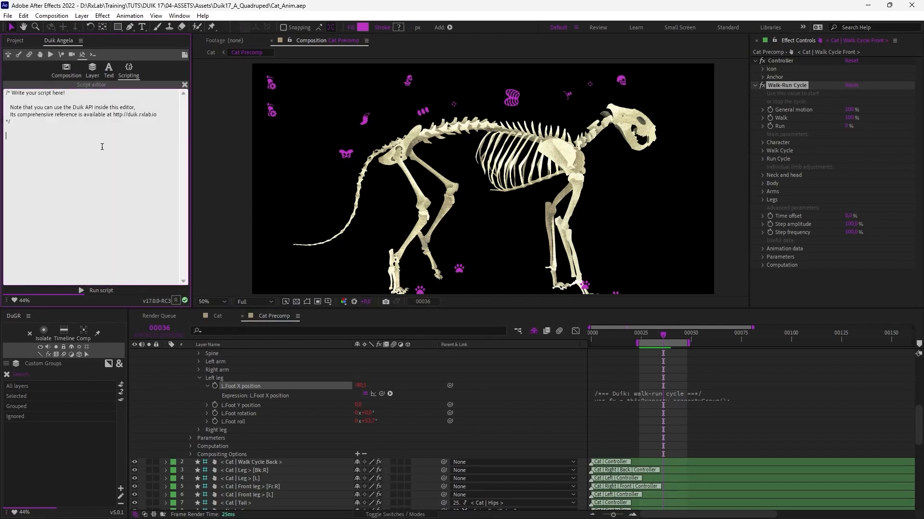
pyautogui.click(184, 85)
pyautogui.moveTo(191, 253); pyautogui.dragTo(174, 255)
pyautogui.click(39, 105)
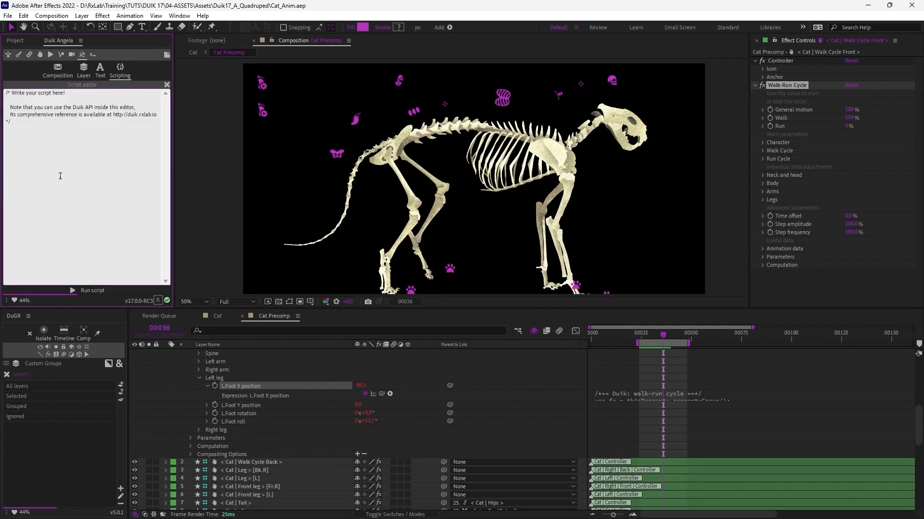
# - Add the line alert("Hello World"); to the script and run it twice, dismissing the alert each time
pyautogui.write('alert("')
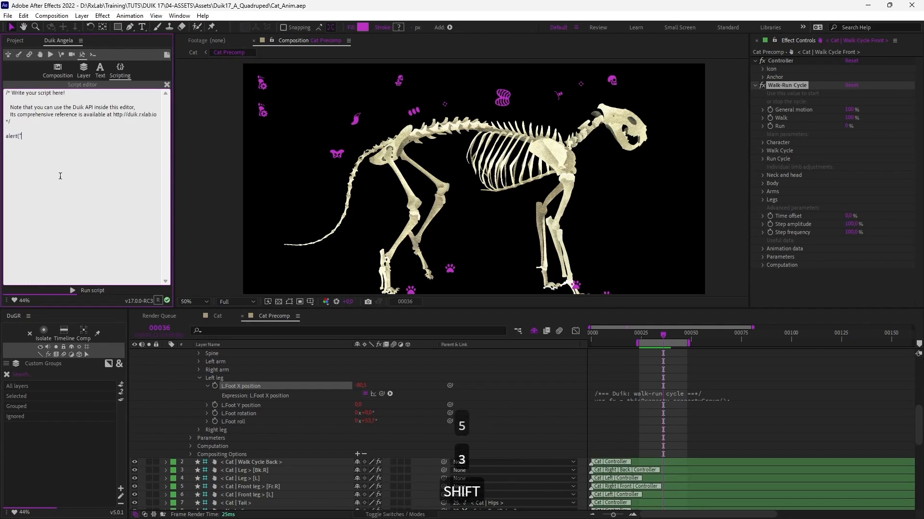
pyautogui.write('Hello World')
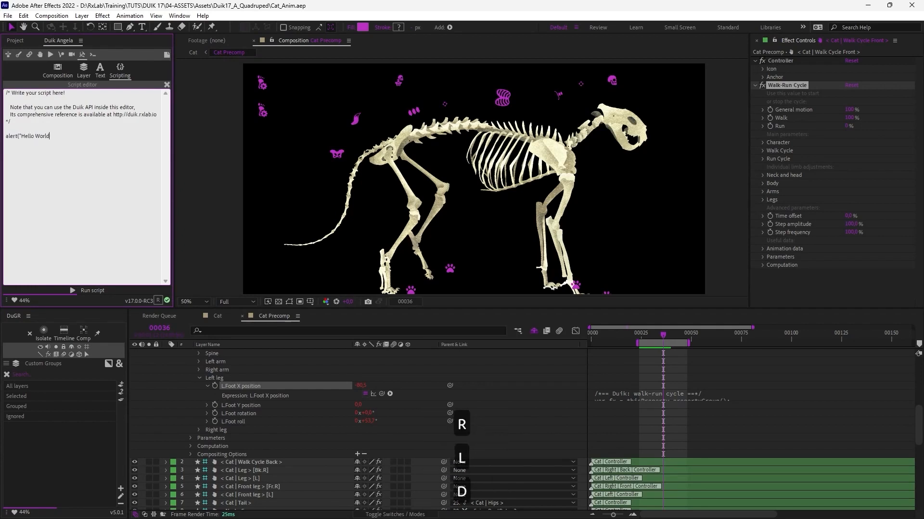
pyautogui.write('");')
pyautogui.click(93, 291)
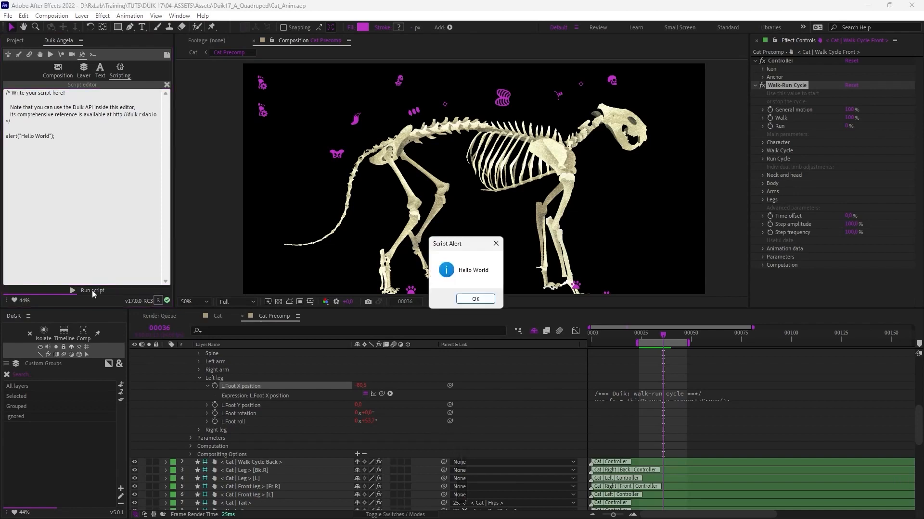
pyautogui.click(466, 299)
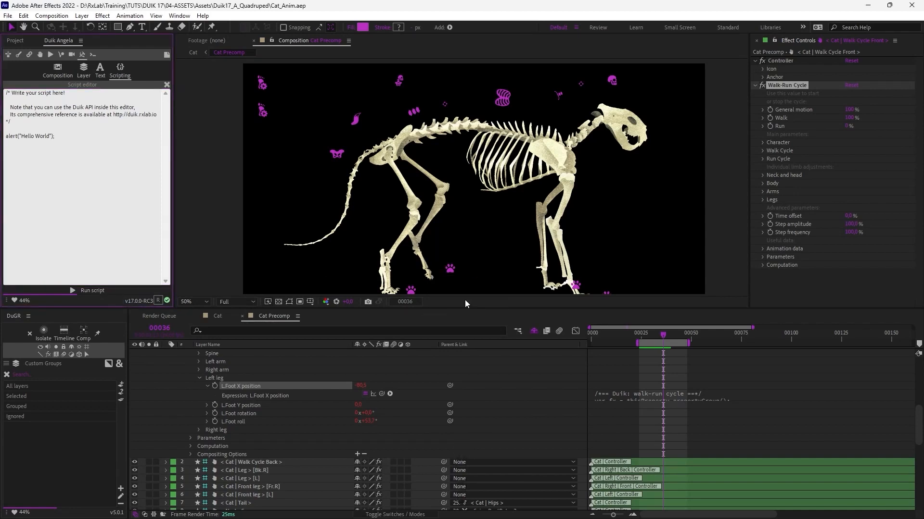
pyautogui.click(75, 294)
pyautogui.click(466, 301)
# - Open the Duik17_A_TwoLegsDetails composition from the project
pyautogui.moveTo(5, 136); pyautogui.dragTo(15, 149)
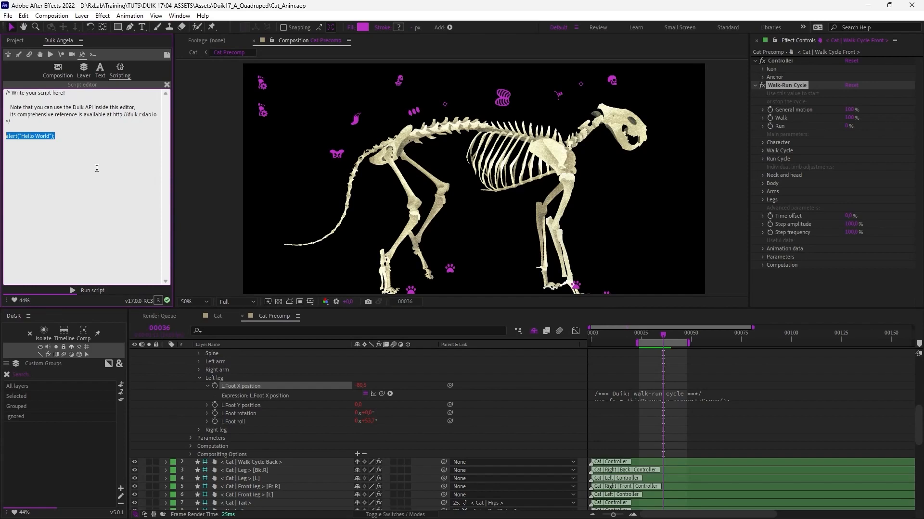
pyautogui.click(88, 150)
pyautogui.click(16, 41)
pyautogui.click(19, 163)
pyautogui.doubleClick(21, 163)
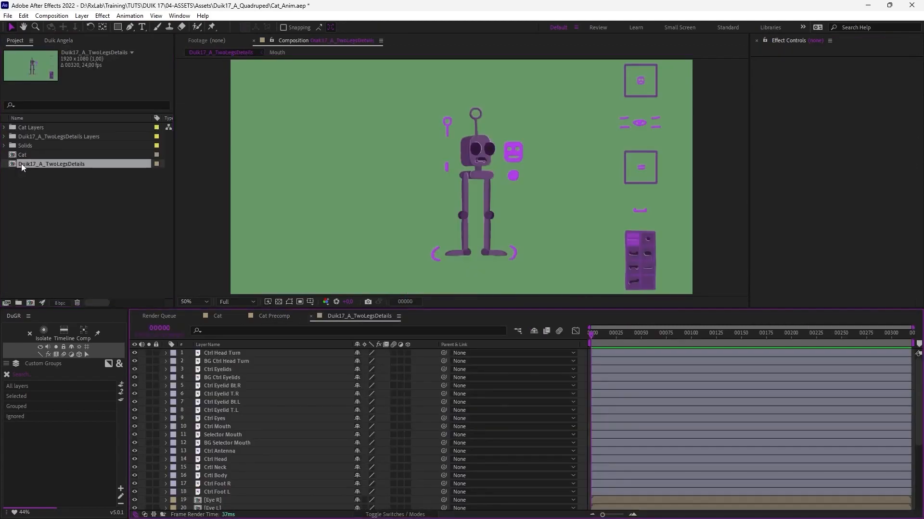
# - Replace the alert line in the Duik script editor with DuAEComp.addNull(); and run the script
pyautogui.click(58, 40)
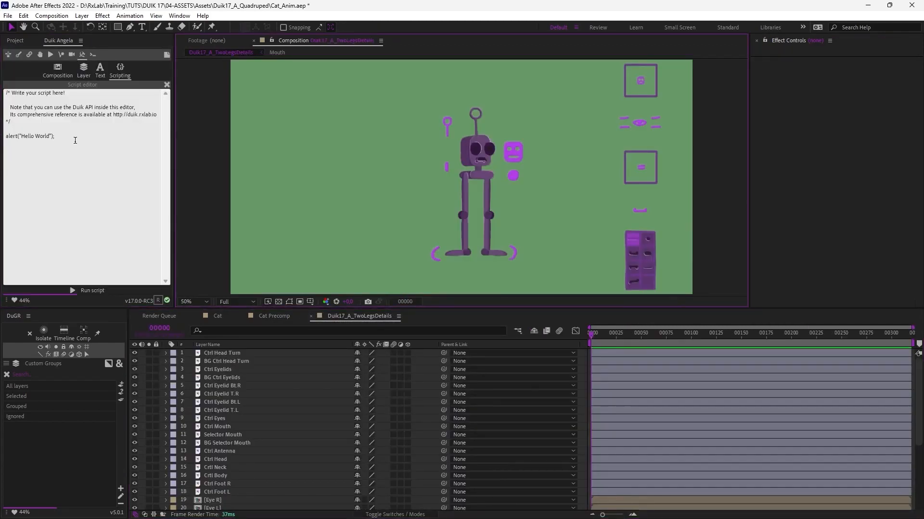
pyautogui.write('DuAECO')
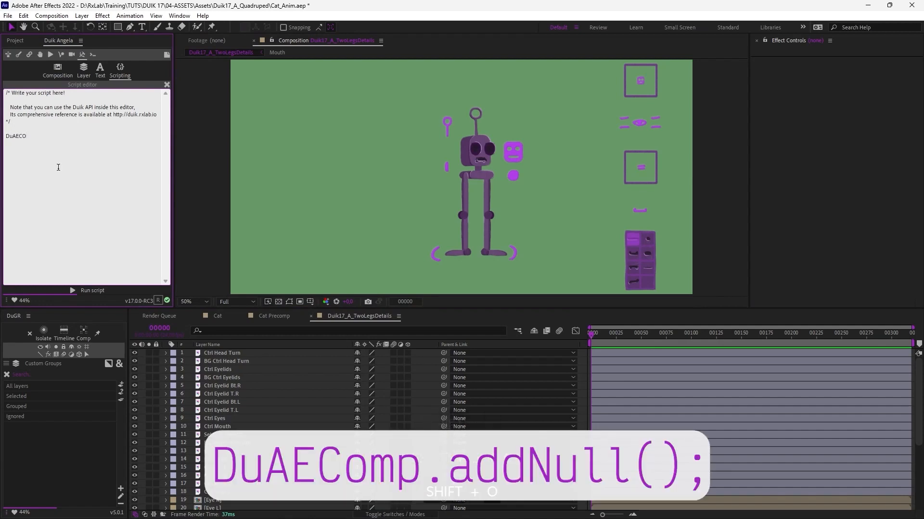
pyautogui.press('BackSpace')
pyautogui.write('omp.addNull();')
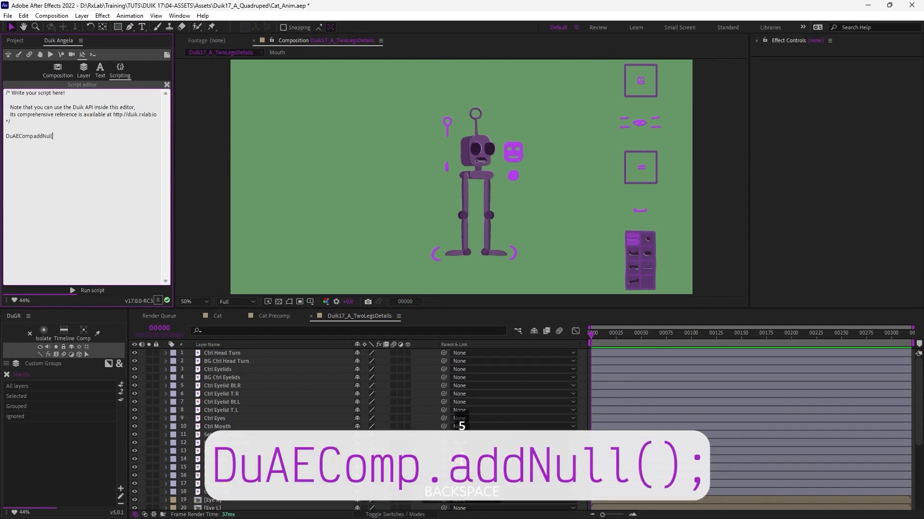
pyautogui.click(90, 290)
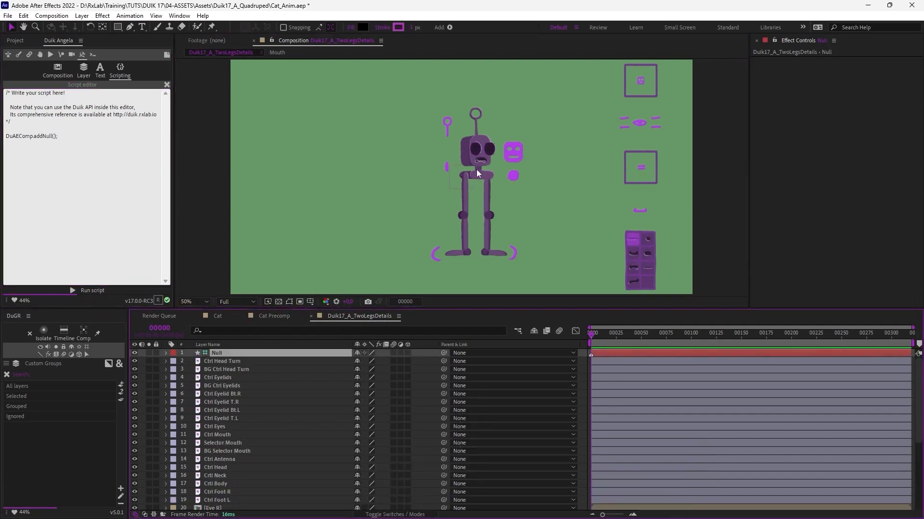
# - Move the new null to the empty area beside the character, and delete the Null layer
pyautogui.moveTo(453, 188); pyautogui.dragTo(299, 155)
pyautogui.click(289, 302)
pyautogui.click(278, 185)
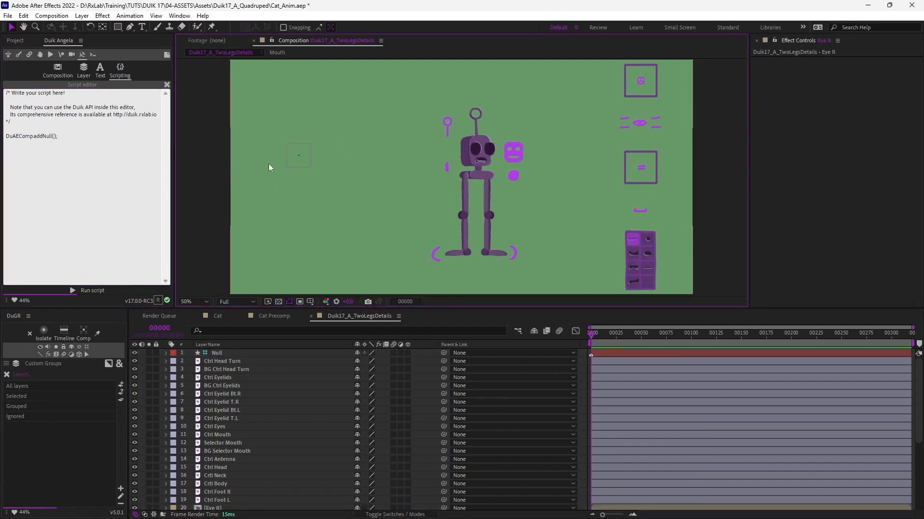
pyautogui.click(225, 353)
pyautogui.press('Delete')
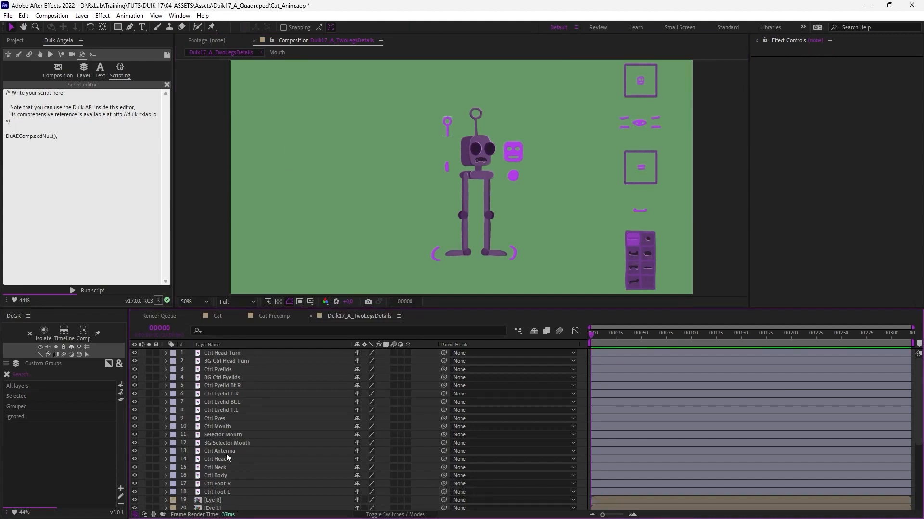
# - Replace the addNull line in the script with Duik.Layer.sanitize(); and run the script
pyautogui.click(83, 70)
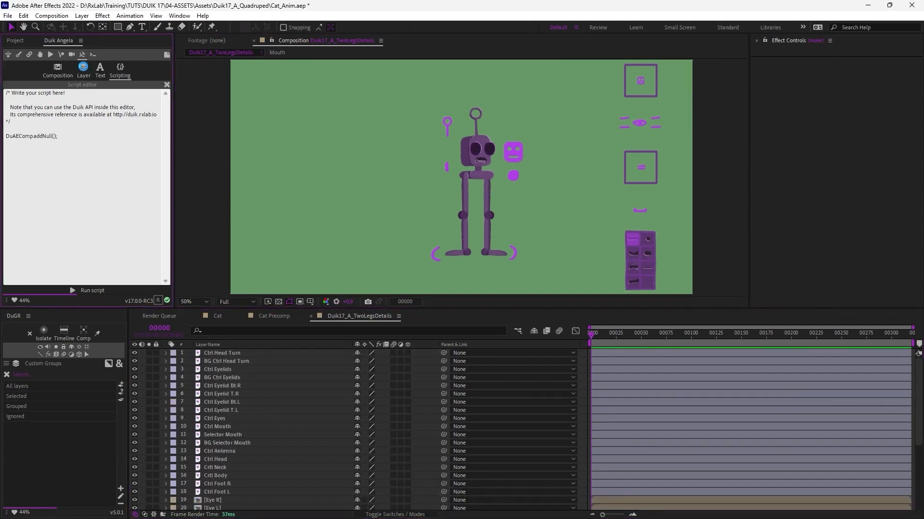
pyautogui.click(120, 70)
pyautogui.moveTo(59, 136); pyautogui.dragTo(2, 135)
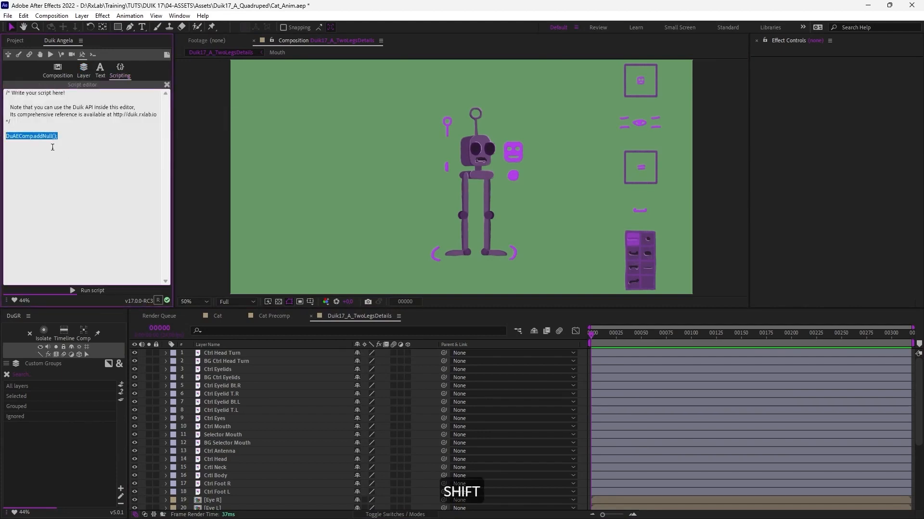
pyautogui.write('Duik.Layer.sanitize();')
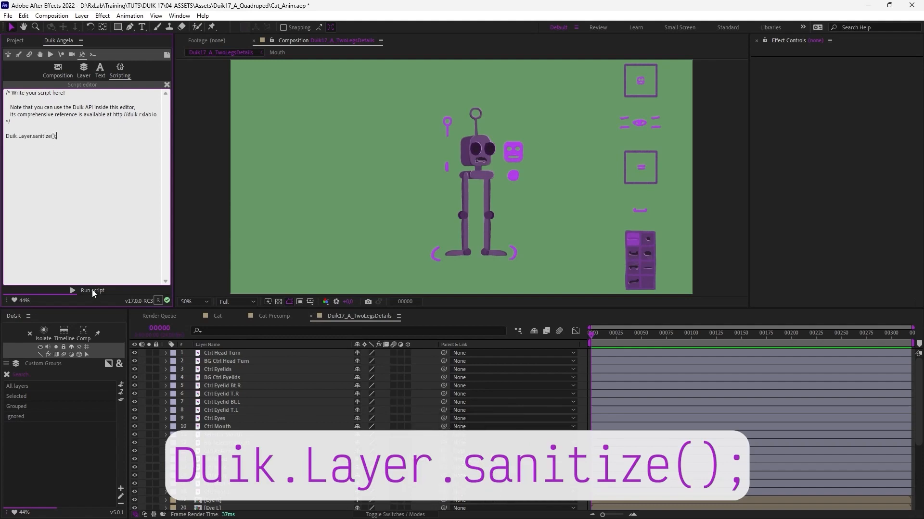
pyautogui.click(92, 290)
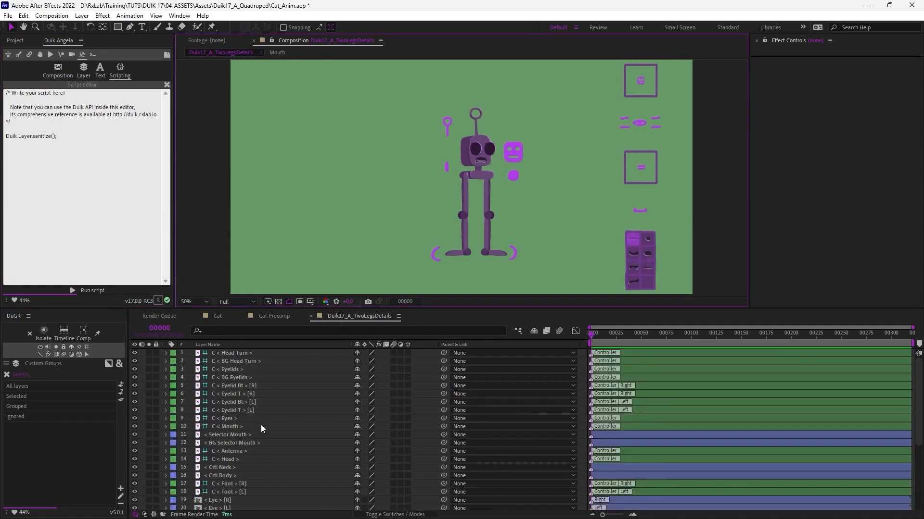
# - Clear the sanitize line from the script editor
pyautogui.moveTo(283, 419); pyautogui.dragTo(291, 503)
pyautogui.tripleClick(89, 138)
pyautogui.press('Delete')
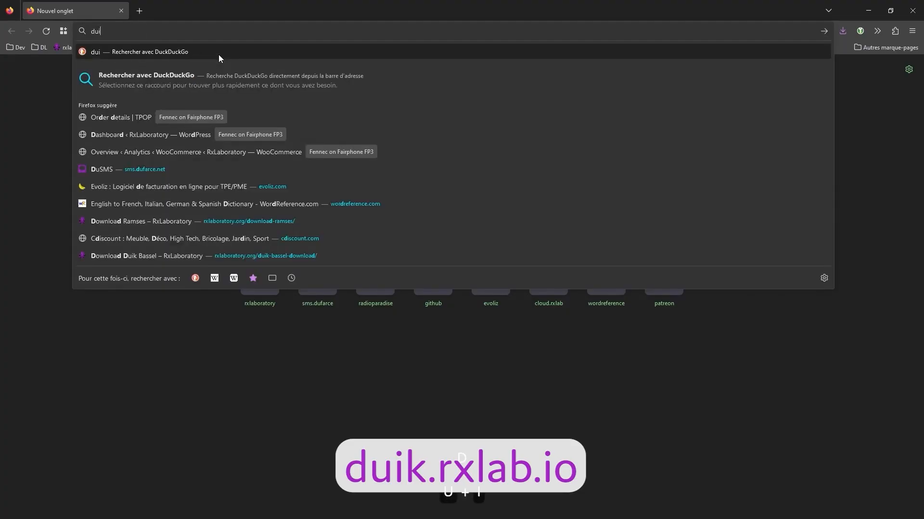
# - Go to duik.rxlab.io in the browser and look through the Duik API reference and its list of namespaces
pyautogui.write('ik.rxlab.io')
pyautogui.press('Return')
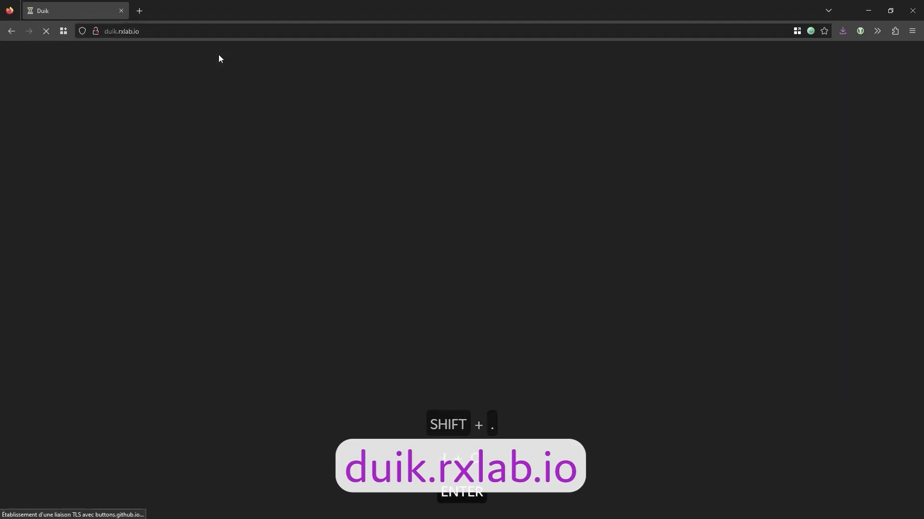
pyautogui.scroll(-15, 257, 290)
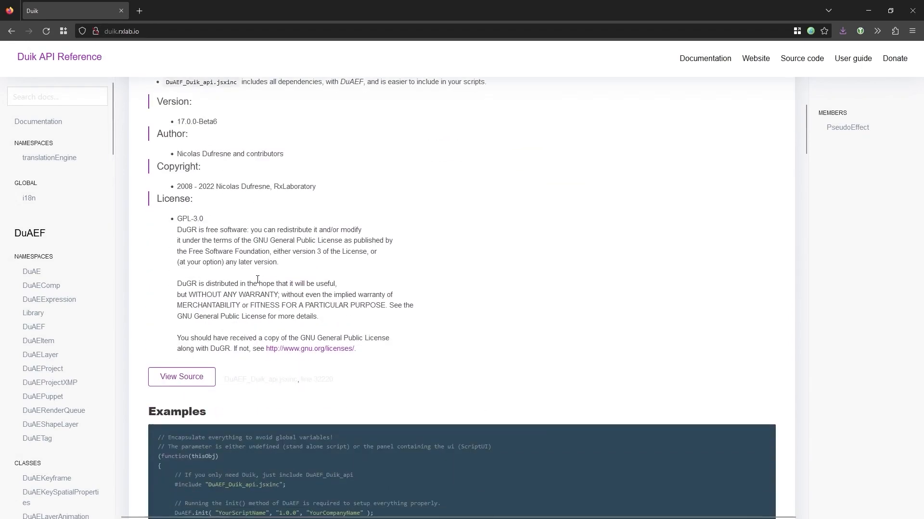
pyautogui.scroll(-15, 256, 281)
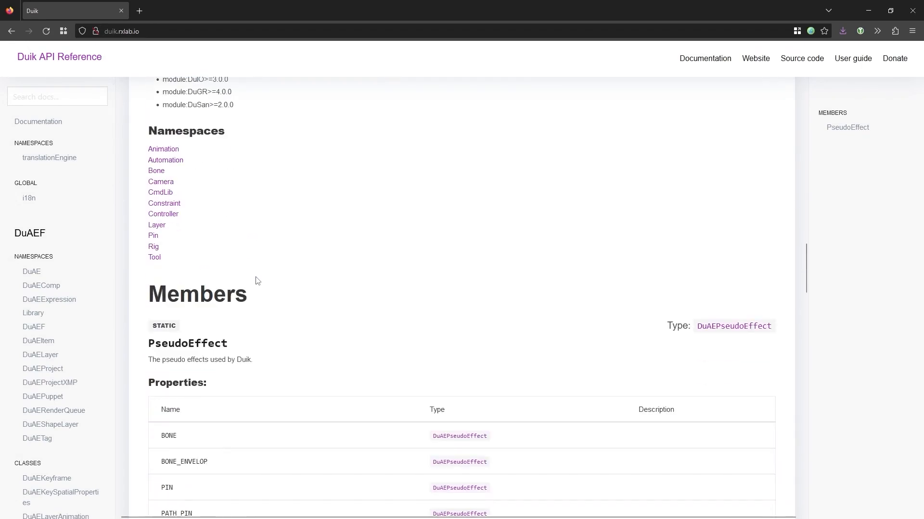
pyautogui.scroll(-6, 98, 307)
pyautogui.scroll(-20, 99, 306)
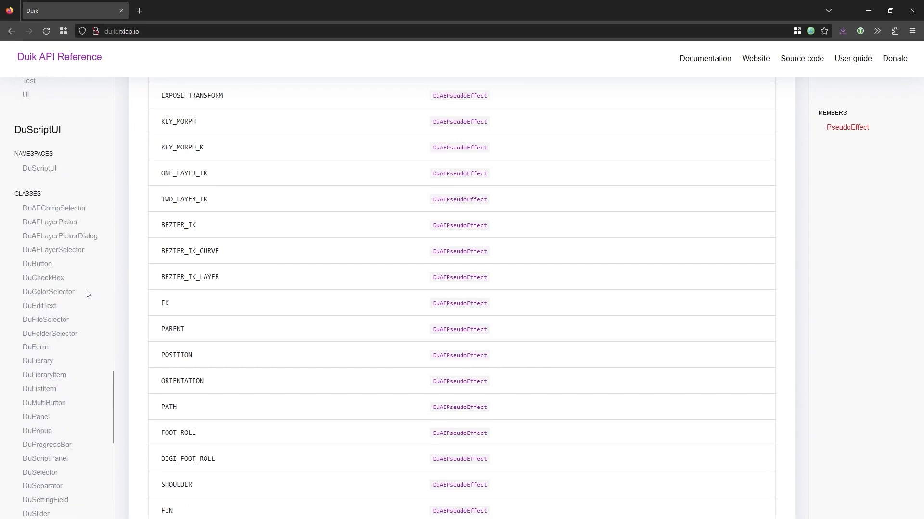
pyautogui.scroll(7, 87, 295)
pyautogui.scroll(-15, 86, 294)
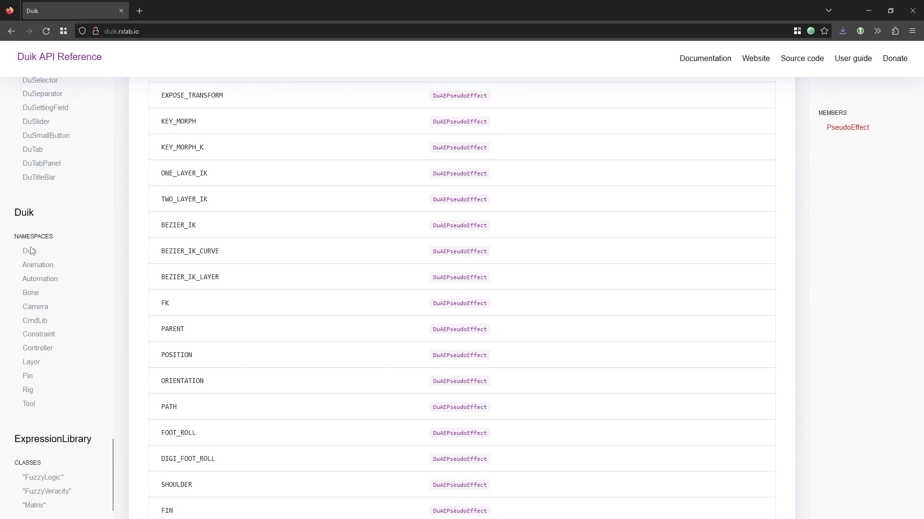
# - Open the Camera namespace of the Duik API reference and look over its methods
pyautogui.click(35, 307)
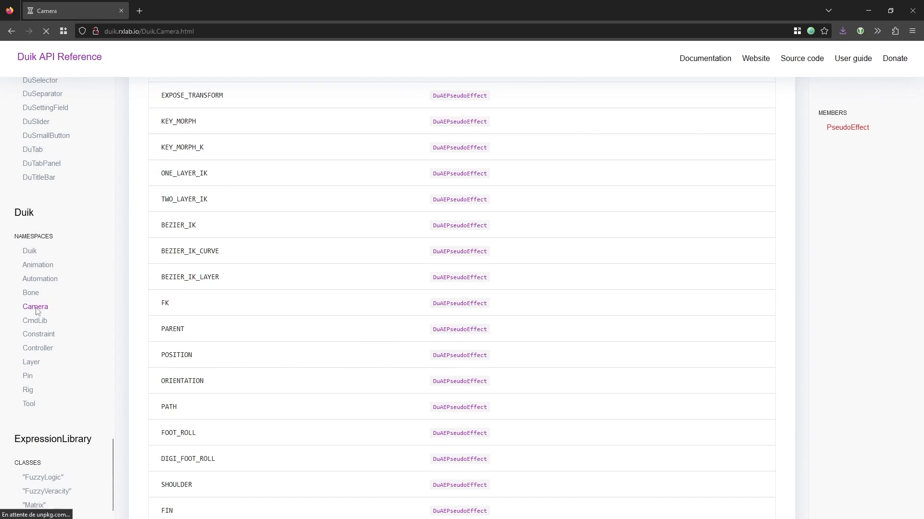
pyautogui.scroll(-3, 357, 299)
pyautogui.scroll(-15, 359, 299)
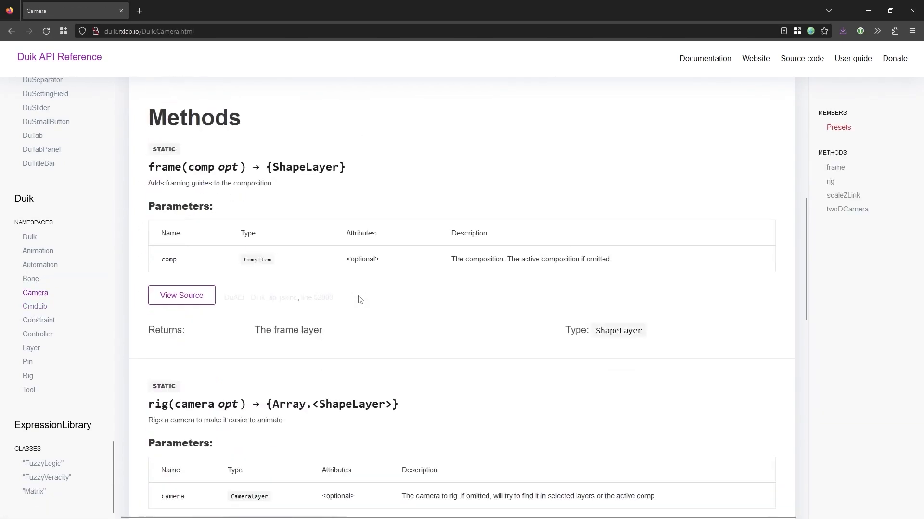
pyautogui.scroll(-2, 361, 300)
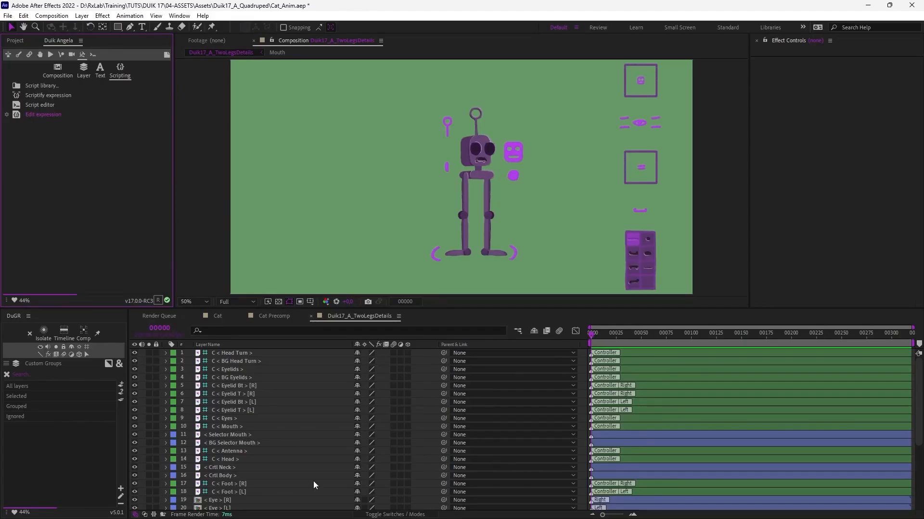
# - Switch back to After Effects, show Cat Precomp, and view the L.Foot X position expression in the timeline
pyautogui.click(272, 316)
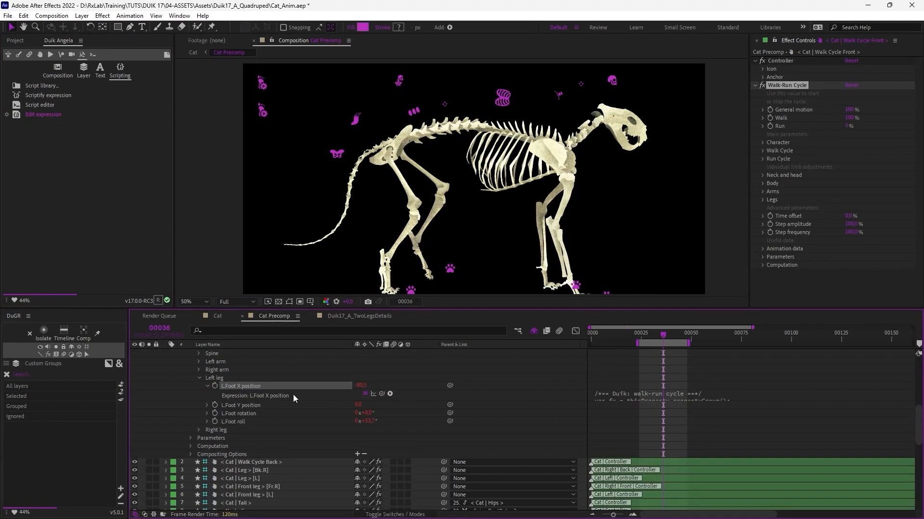
pyautogui.click(657, 395)
pyautogui.scroll(-10, 692, 430)
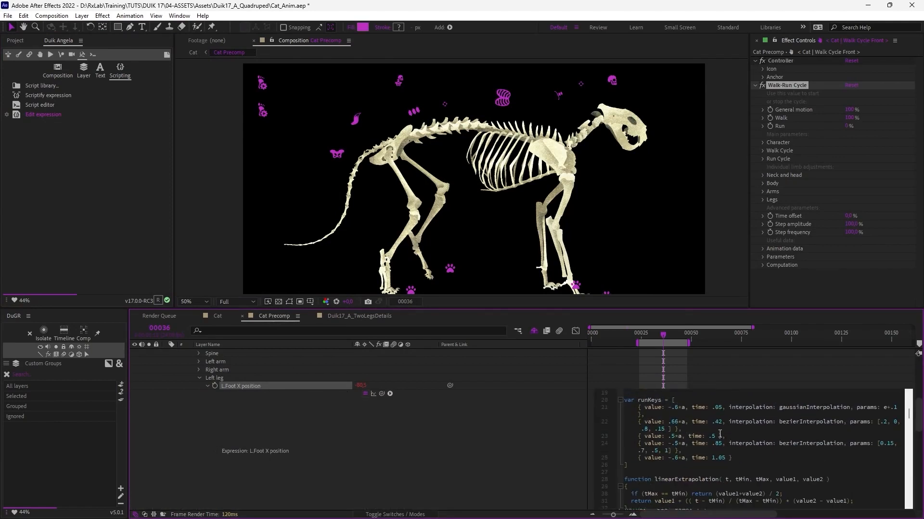
pyautogui.scroll(-3, 720, 431)
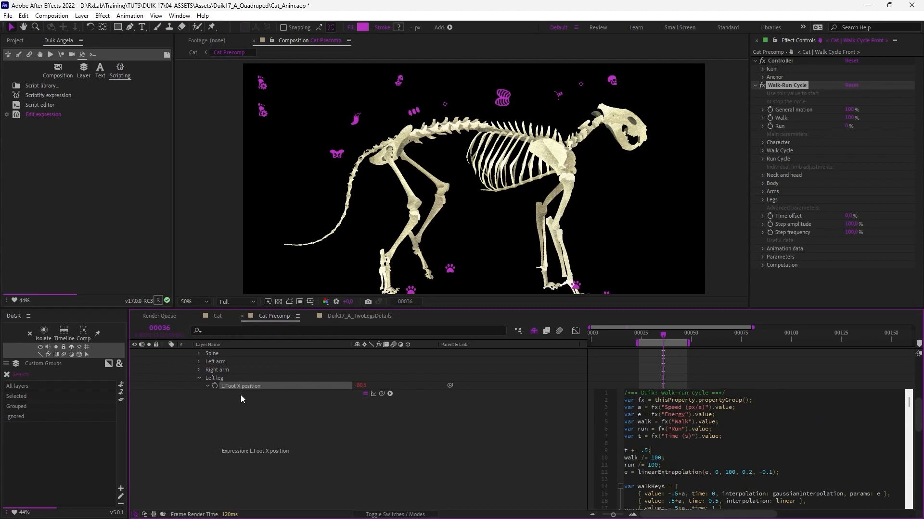
pyautogui.click(196, 408)
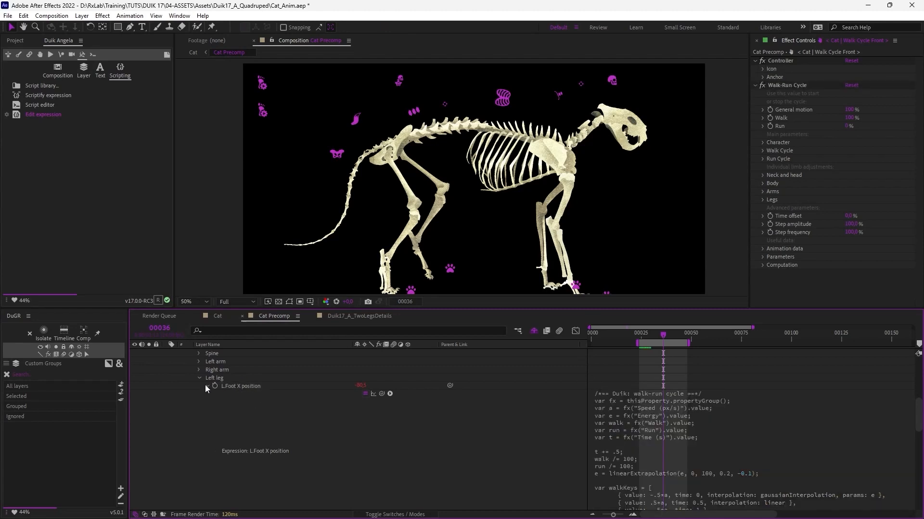
# - Collapse the L.Foot X position property and open its expression in the external editor with Duik's Edit expression
pyautogui.click(207, 387)
pyautogui.click(245, 387)
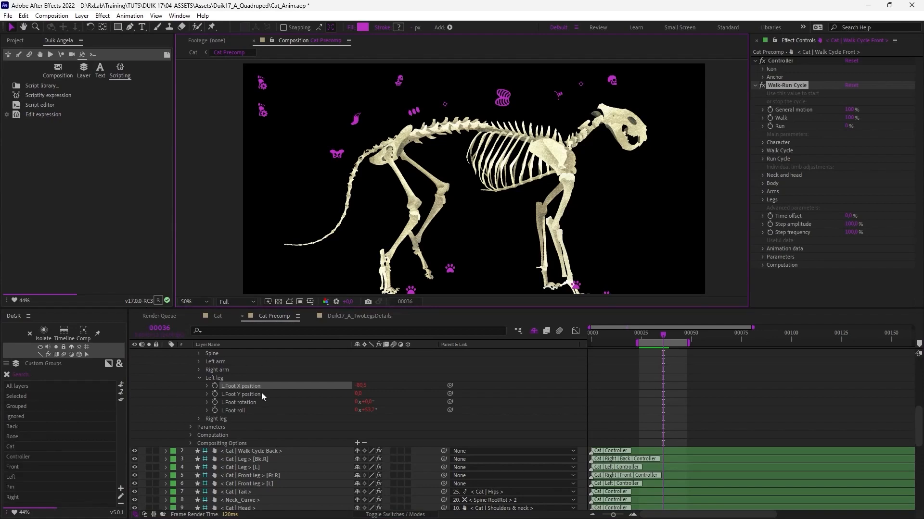
pyautogui.click(247, 387)
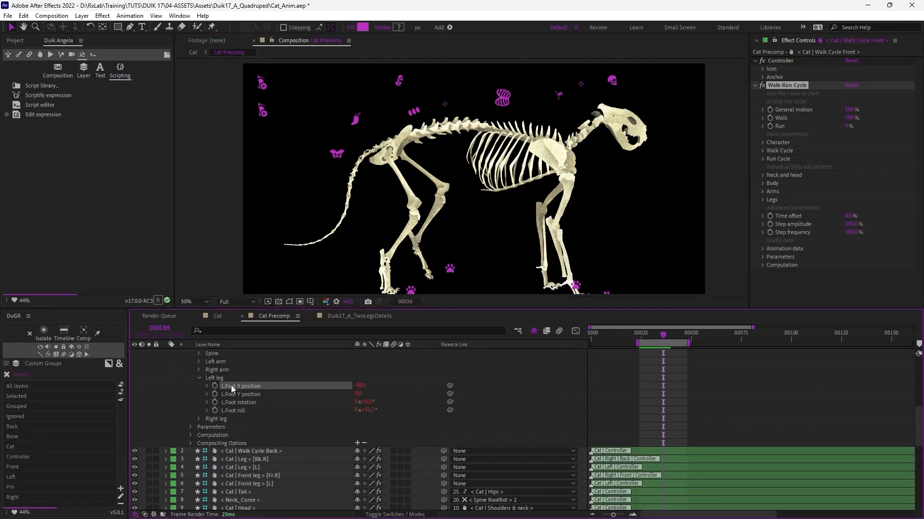
pyautogui.click(43, 116)
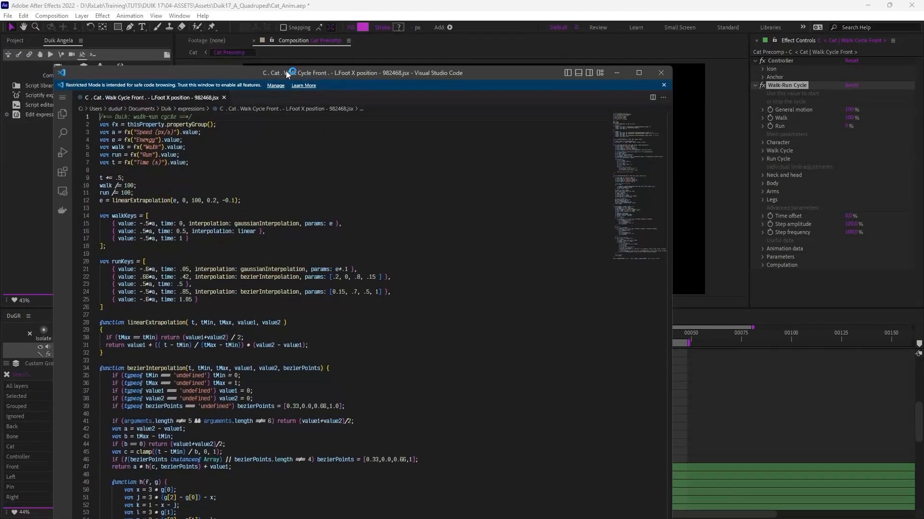
# - Look through the L.Foot X position expression code, then save the file and close Visual Studio Code
pyautogui.scroll(-15, 211, 124)
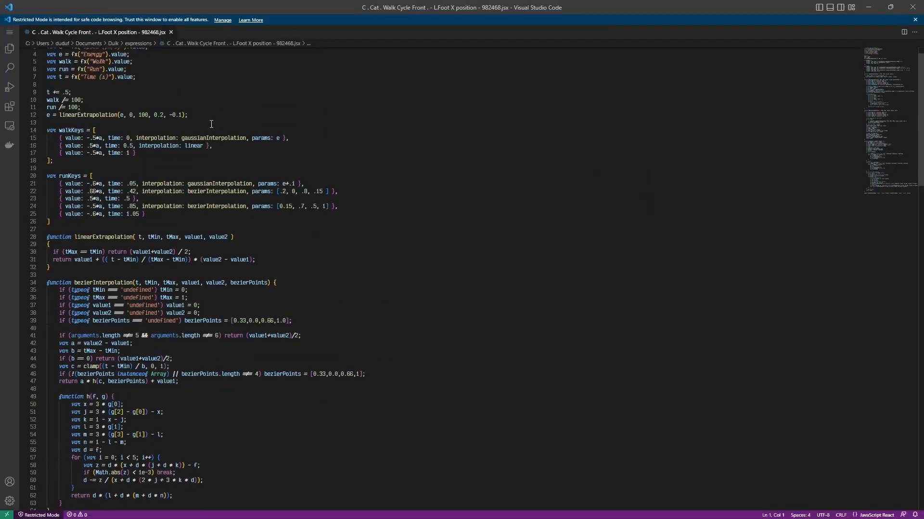
pyautogui.scroll(-16, 211, 124)
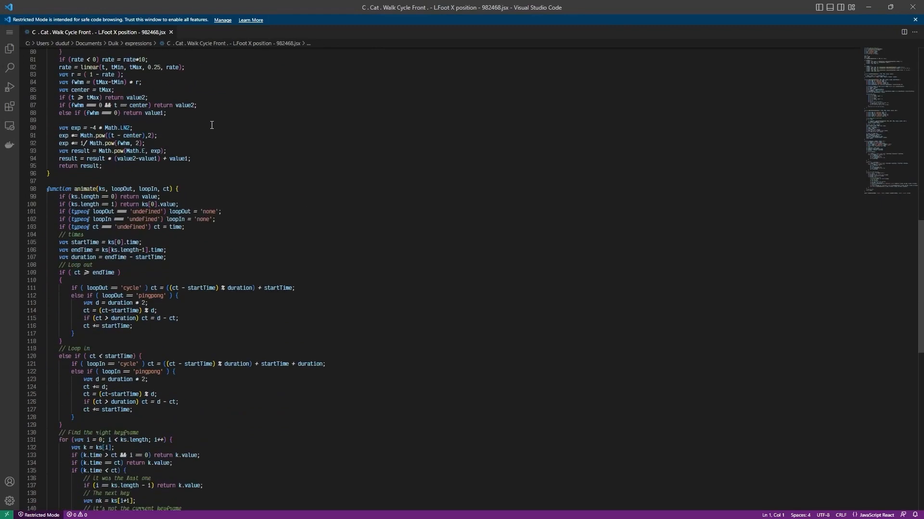
pyautogui.scroll(20, 211, 125)
pyautogui.scroll(6, 212, 125)
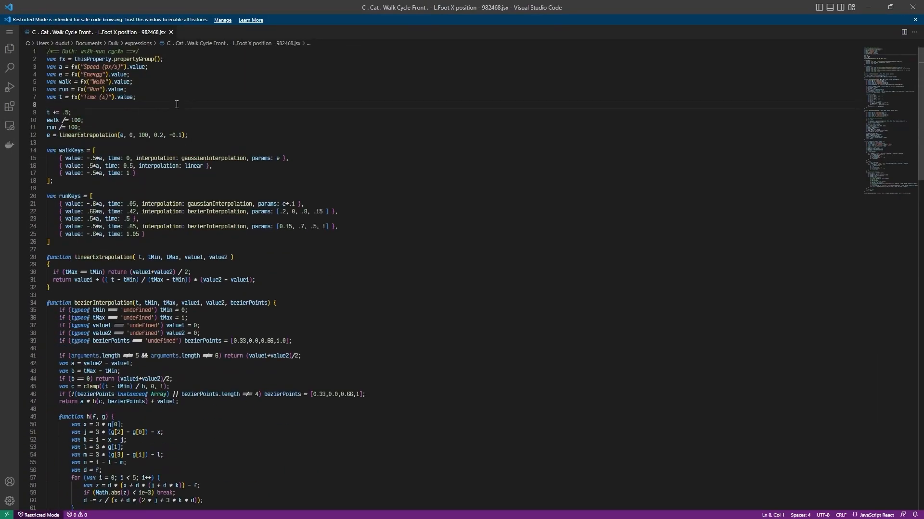
pyautogui.hotkey('ctrl', 's')
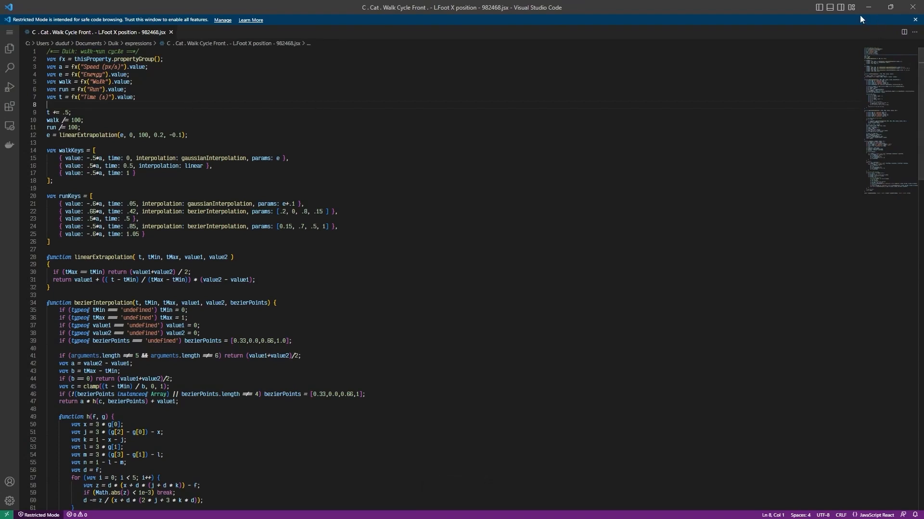
pyautogui.click(910, 10)
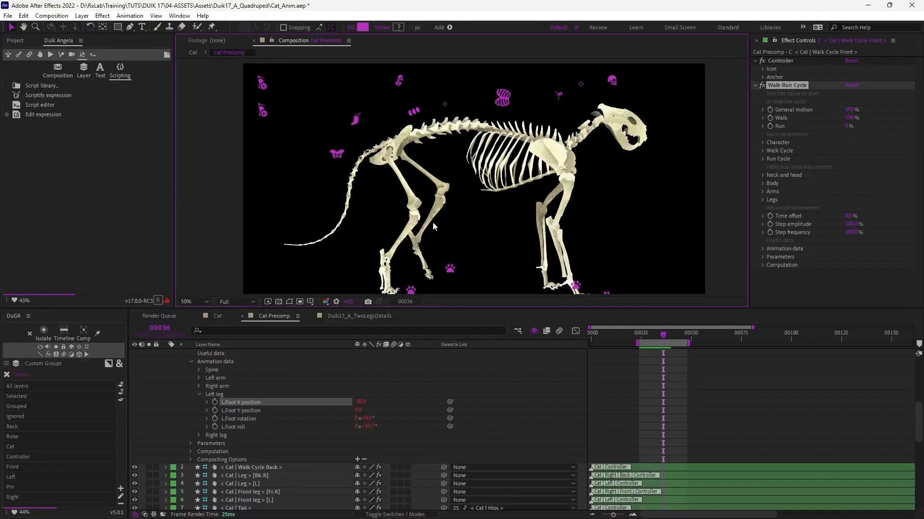
# - Reload the saved expression onto L.Foot X position with Duik and reopen it in the external editor
pyautogui.keyDown('ctrl'); pyautogui.click(52, 117); pyautogui.keyUp('ctrl')
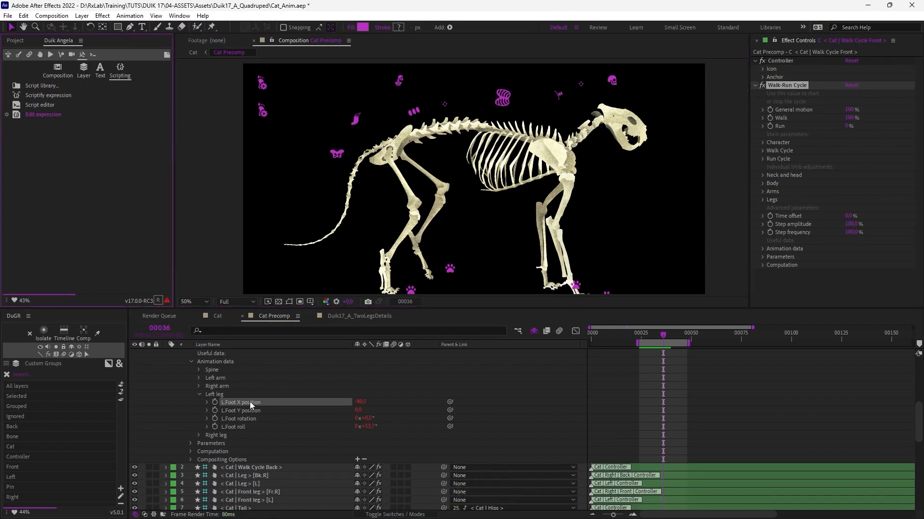
pyautogui.click(38, 114)
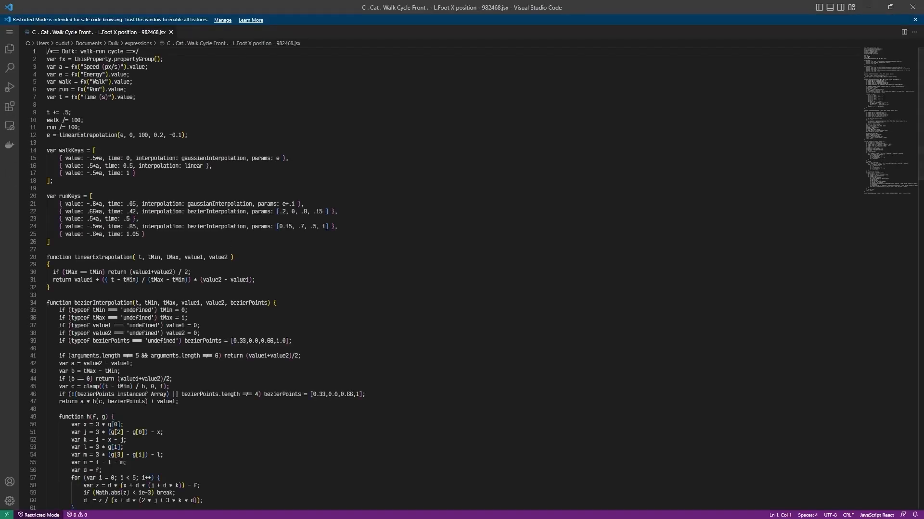
# - Replace the text of the expression's first-line comment with "Hello World!" and save the file
pyautogui.moveTo(64, 51); pyautogui.dragTo(124, 51)
pyautogui.write('Hellow')
pyautogui.press('BackSpace')
pyautogui.write('World!')
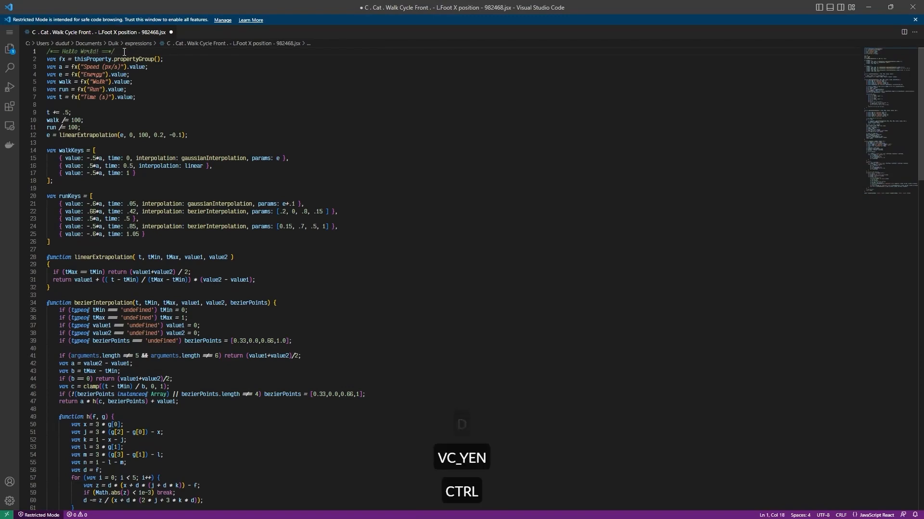
pyautogui.hotkey('ctrl', 's')
# - Switch back to After Effects, reload the saved expression onto L.Foot X position with Duik, and open the additional options of Edit expression
pyautogui.hotkey('alt', 'Tab')
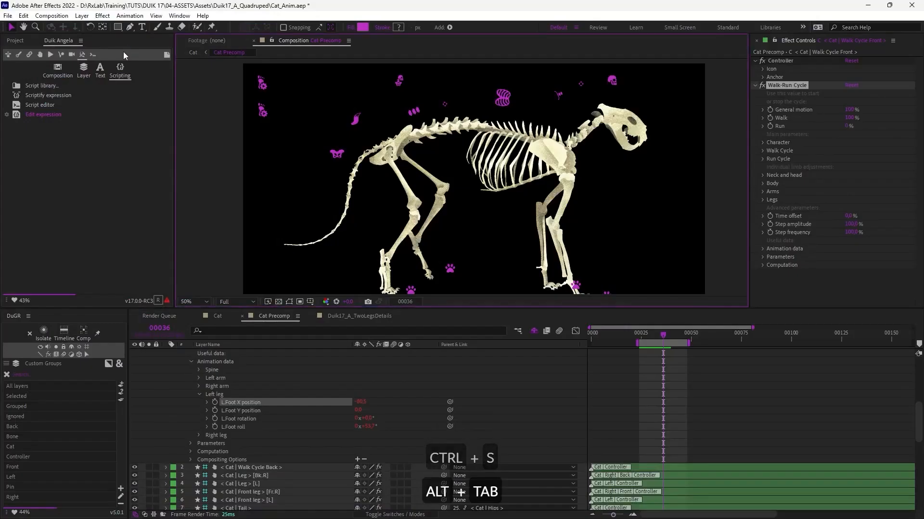
pyautogui.keyDown('ctrl'); pyautogui.click(41, 111); pyautogui.keyUp('ctrl')
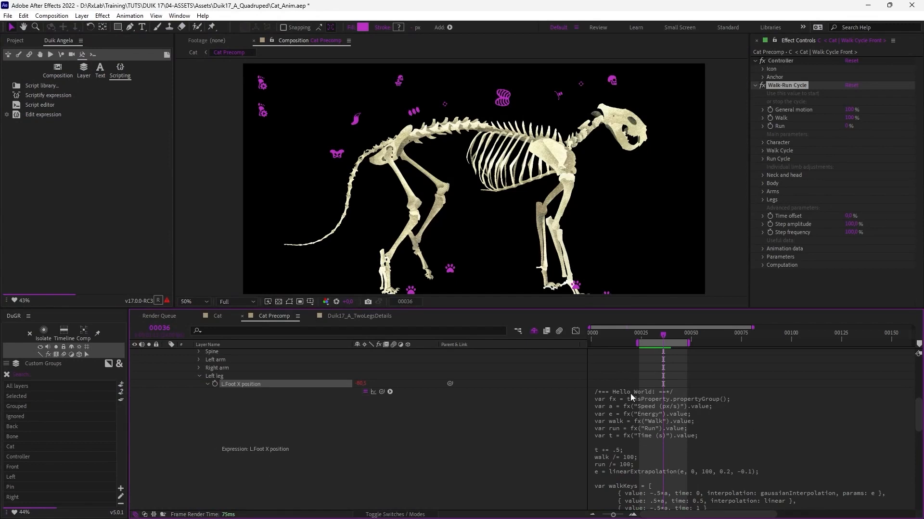
pyautogui.click(371, 433)
pyautogui.click(249, 384)
pyautogui.click(7, 116)
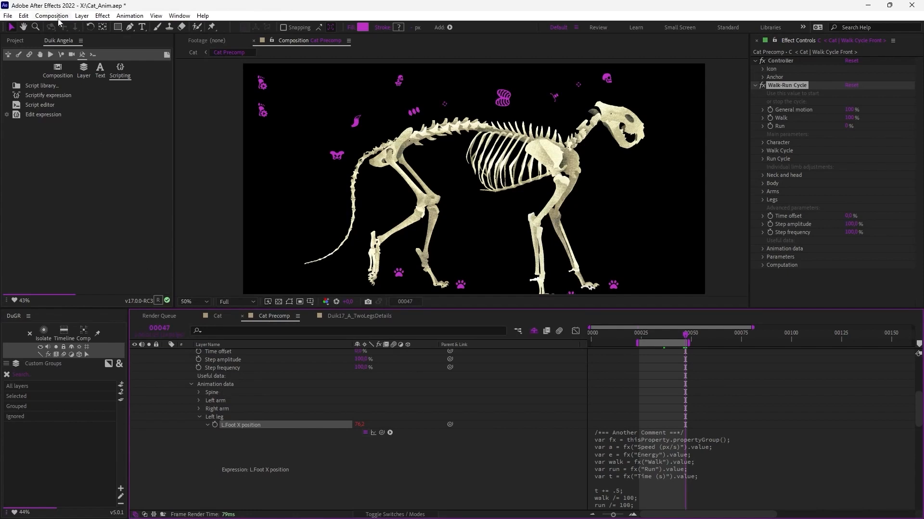
# - View the list of installed scripts, including Duik Edit Expression.jsx and Duik Reload Expressions.jsx
pyautogui.click(8, 17)
pyautogui.moveTo(72, 284)
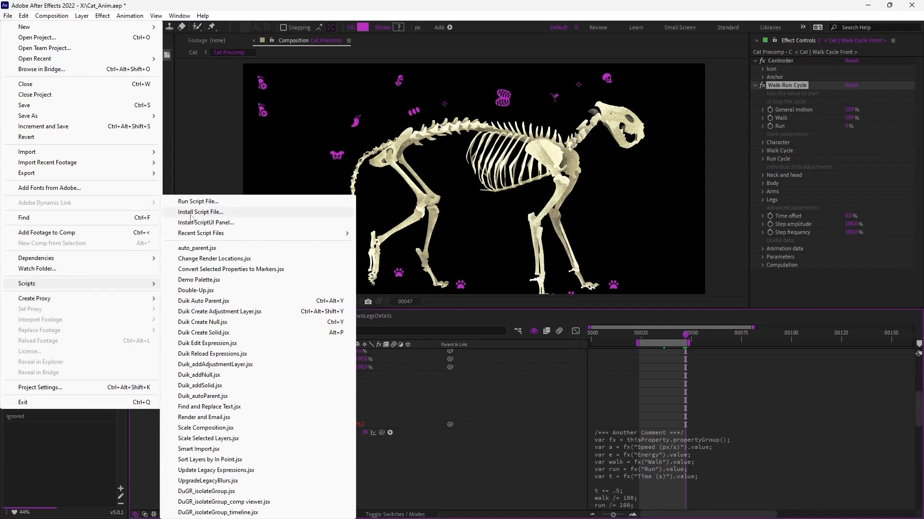
pyautogui.click(200, 154)
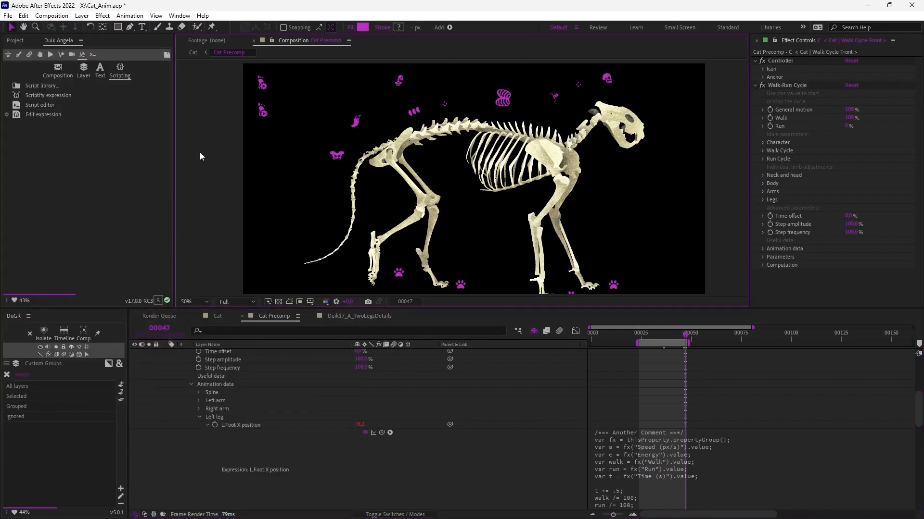
# - Open the keyboard shortcut editor, search for "duik", and show the Duik scripts with a wider command column
pyautogui.click(27, 16)
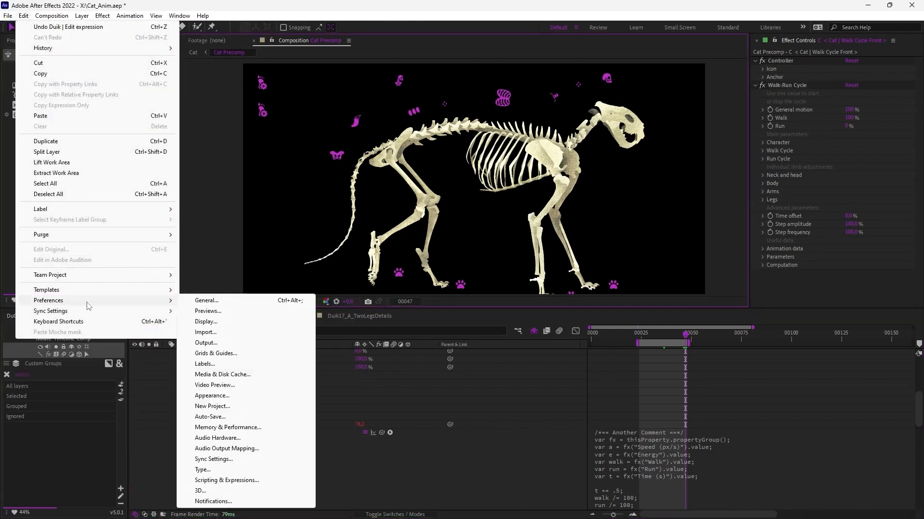
pyautogui.click(106, 321)
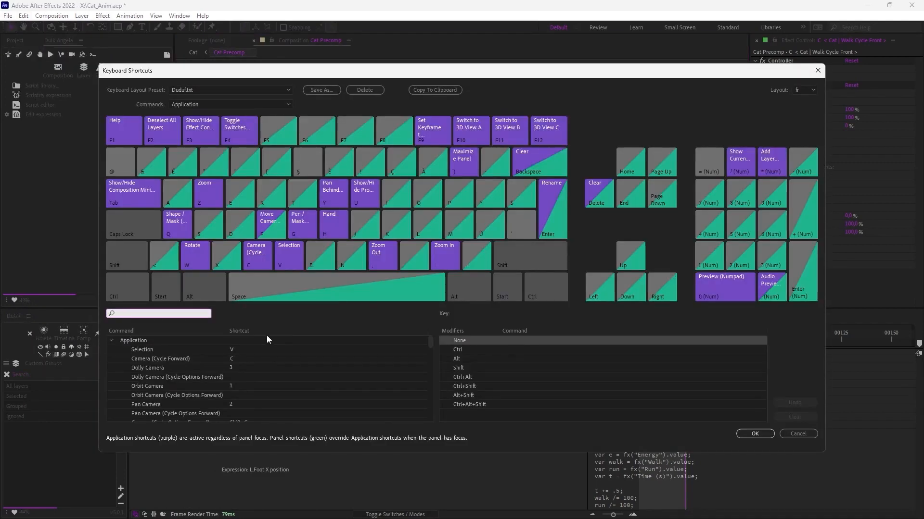
pyautogui.write('duik')
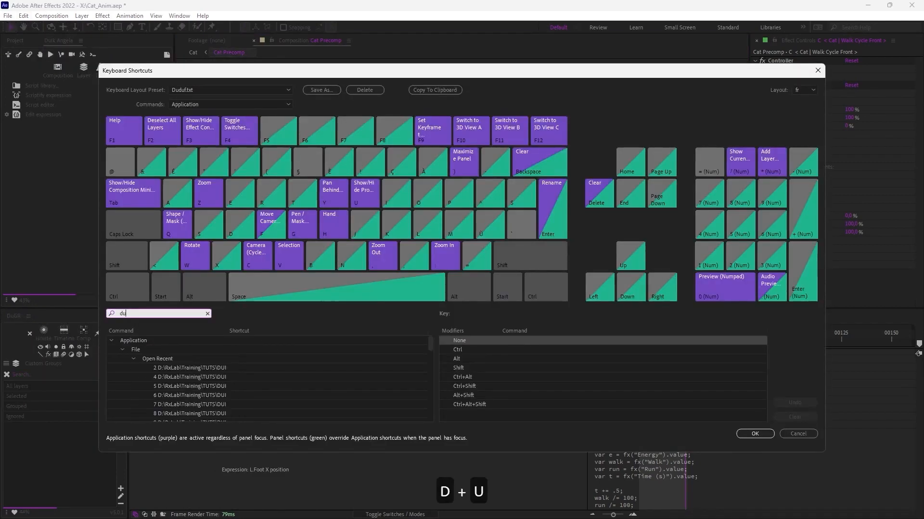
pyautogui.click(134, 361)
pyautogui.click(134, 368)
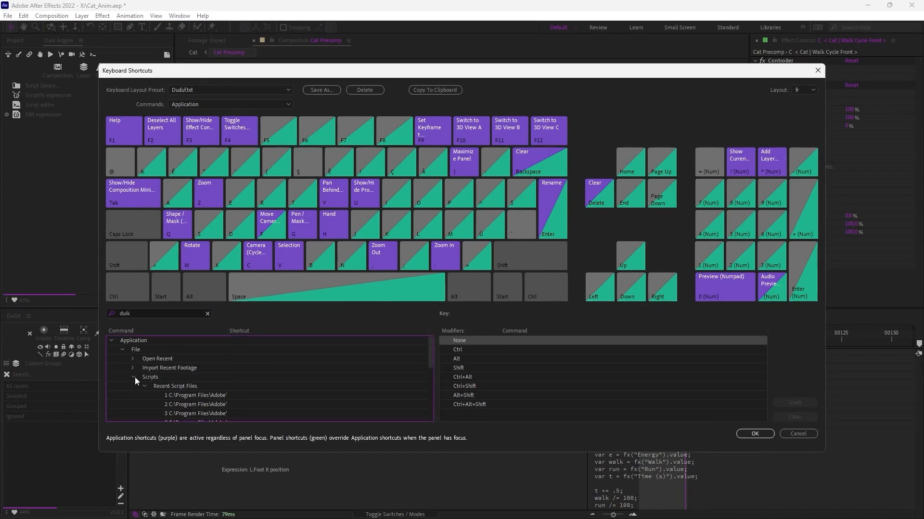
pyautogui.scroll(-2, 166, 344)
pyautogui.click(145, 346)
pyautogui.moveTo(228, 332); pyautogui.dragTo(278, 332)
pyautogui.scroll(1, 165, 369)
pyautogui.scroll(-2, 190, 391)
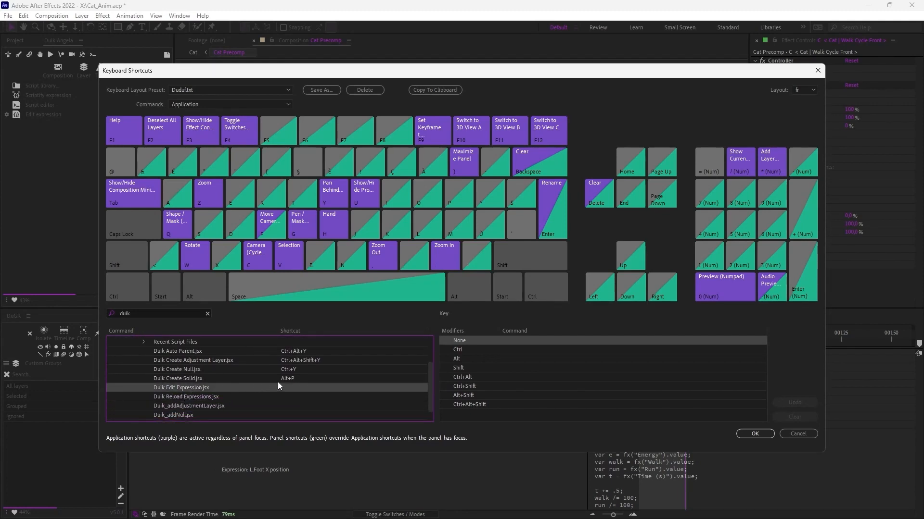
# - Assign Ctrl+E to Duik Edit Expression.jsx and Ctrl+Shift+E to Duik Reload Expressions.jsx, and accept the keyboard shortcut changes
pyautogui.hotkey('ctrl', 'e')
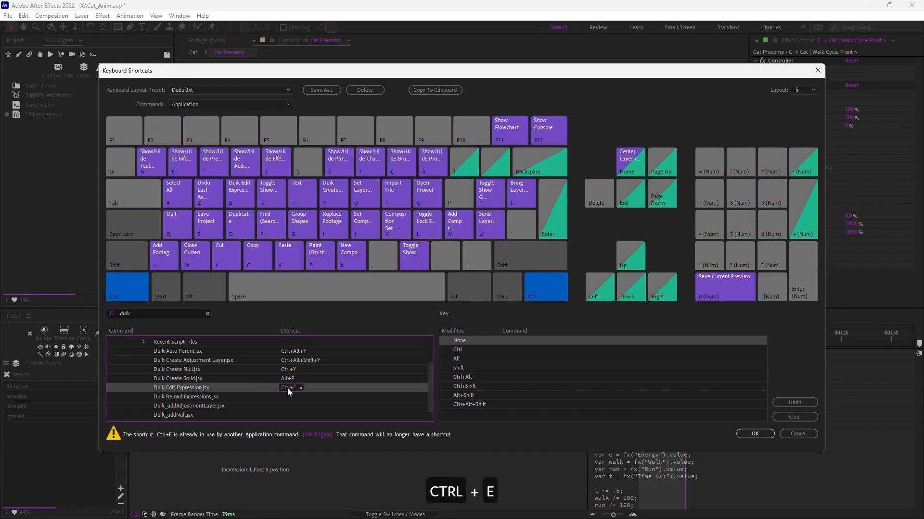
pyautogui.press('Return')
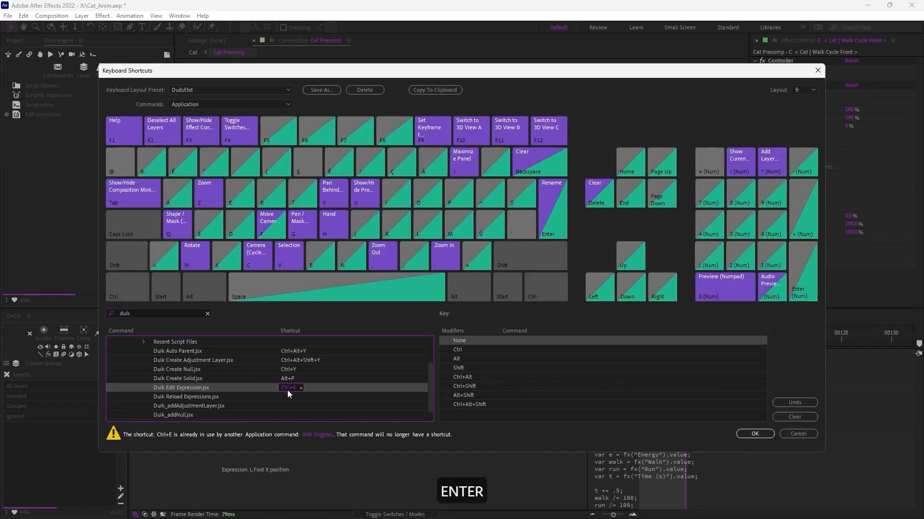
pyautogui.click(288, 397)
pyautogui.hotkey('ctrl', 'shift', 'e')
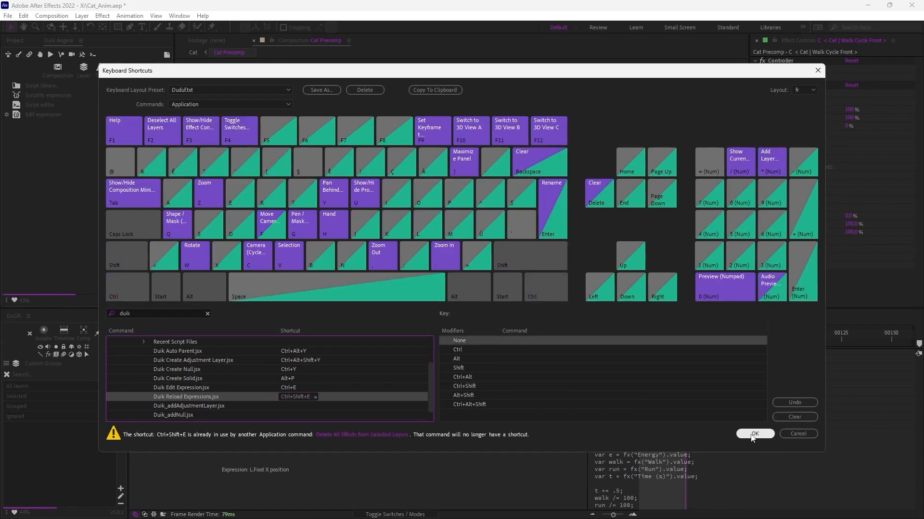
pyautogui.click(754, 435)
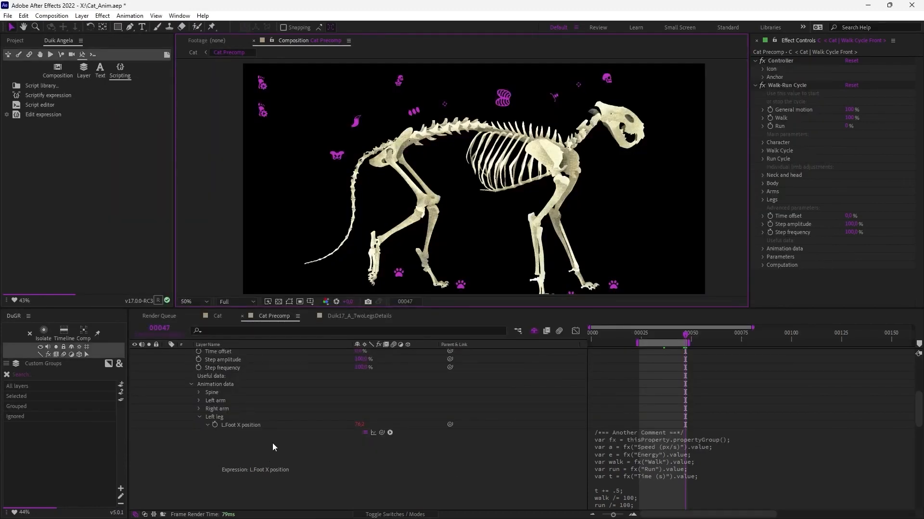
# - Collapse the L.Foot X position property and open its expression in the external editor with the Duik Edit Expression script
pyautogui.moveTo(243, 448); pyautogui.dragTo(244, 435)
pyautogui.click(244, 406)
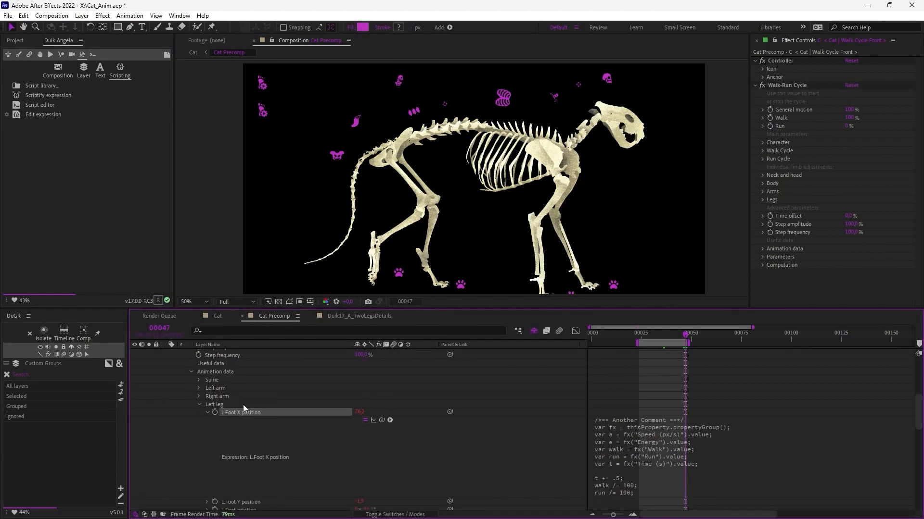
pyautogui.click(246, 414)
pyautogui.click(208, 413)
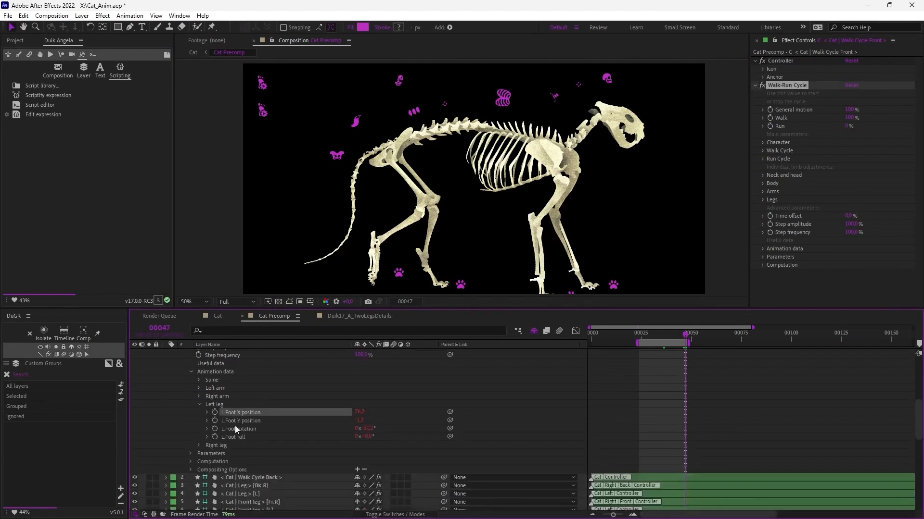
pyautogui.hotkey('ctrl', 'e')
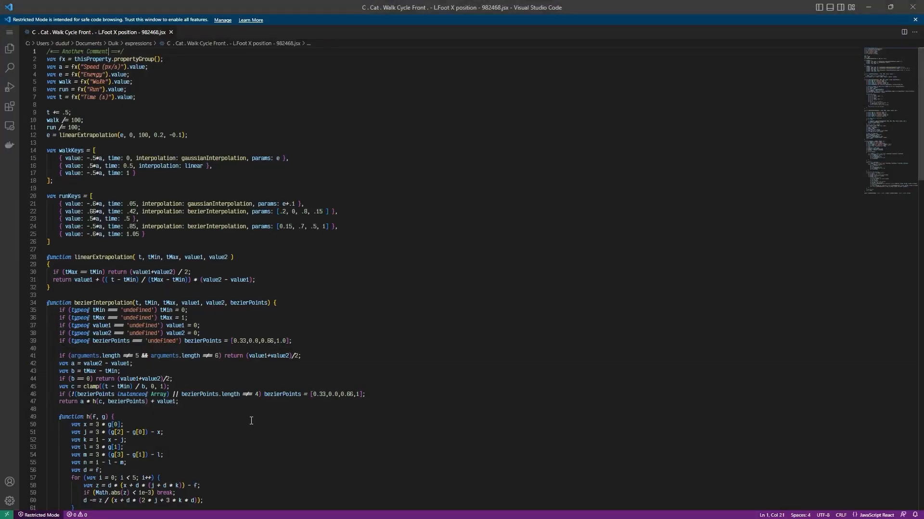
# - Replace the "Another Comment" text in the expression's first line with "Hello World" and save the file
pyautogui.keyDown('shift'); pyautogui.click(63, 51); pyautogui.keyUp('shift')
pyautogui.write('Hello W')
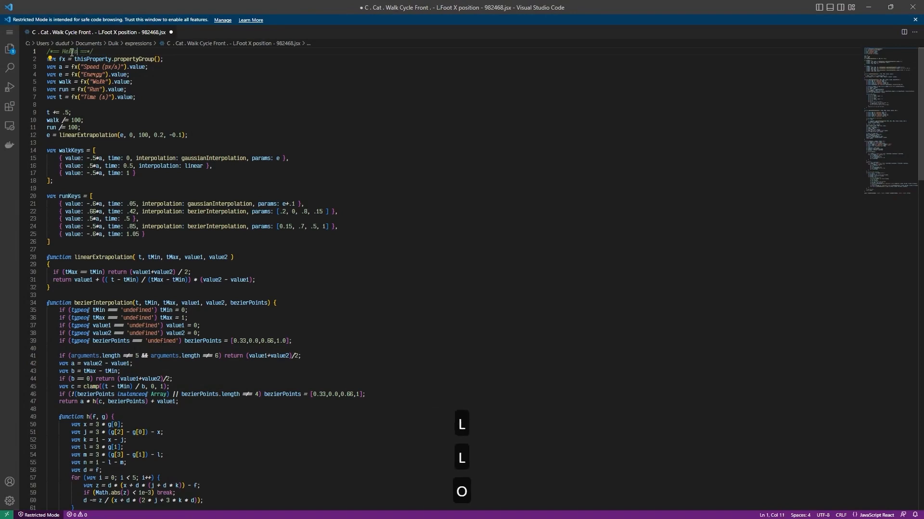
pyautogui.press('BackSpace')
pyautogui.press('BackSpace')
pyautogui.press('BackSpace')
pyautogui.write('o World')
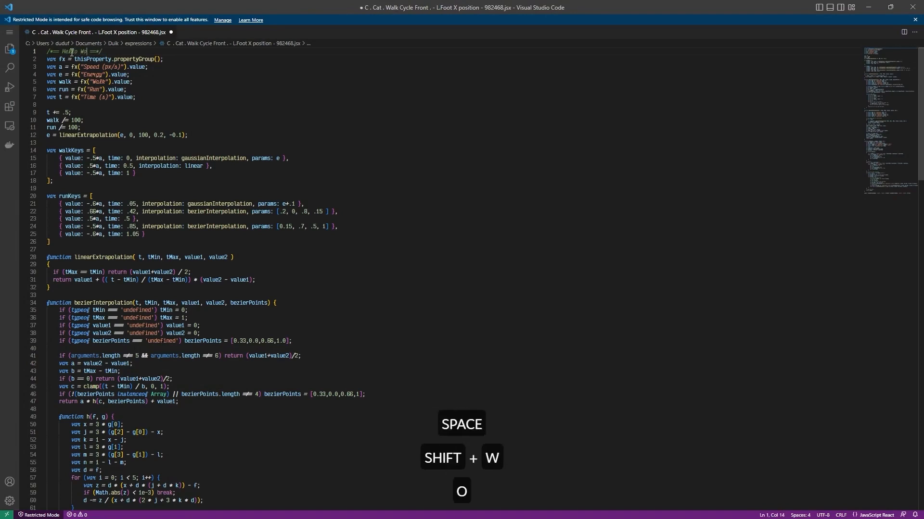
pyautogui.hotkey('ctrl', 's')
# - Return to After Effects and reload the edited expression onto L.Foot X position with the Duik Reload Expressions script
pyautogui.hotkey('alt', 'Tab')
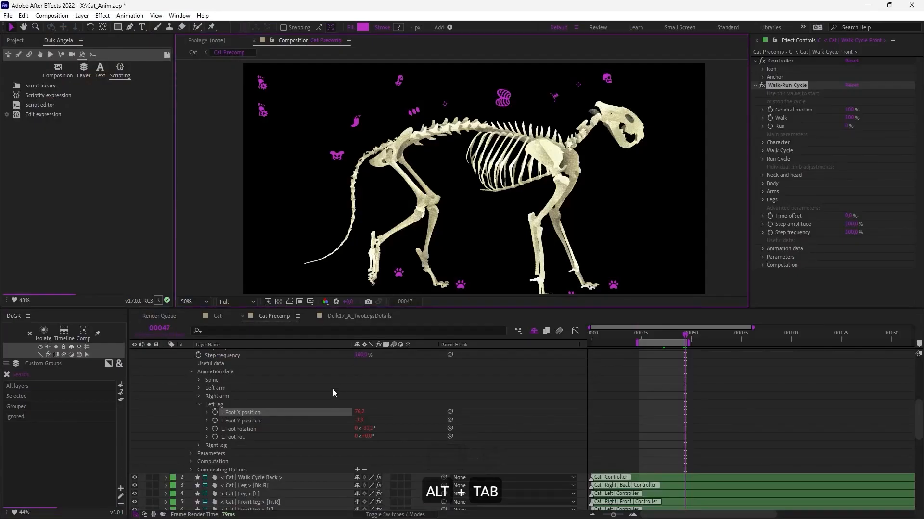
pyautogui.hotkey('ctrl', 'shift', 'e')
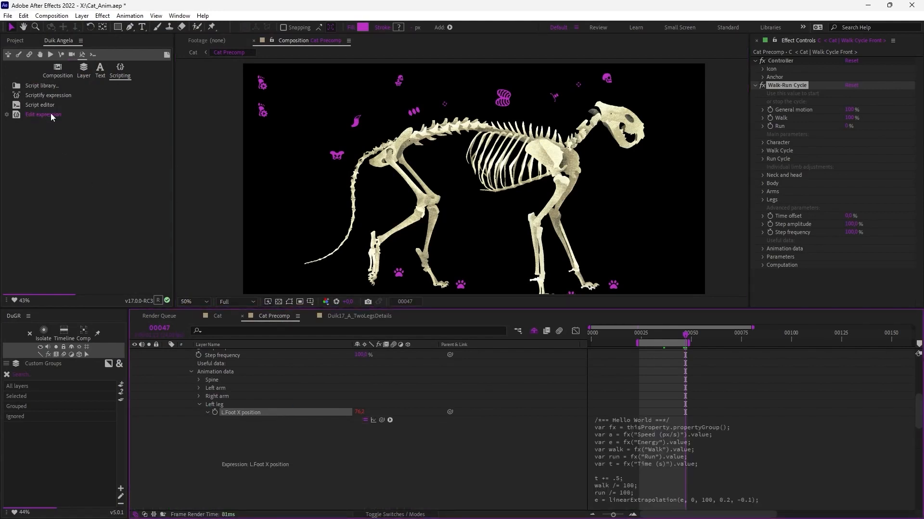
pyautogui.click(120, 143)
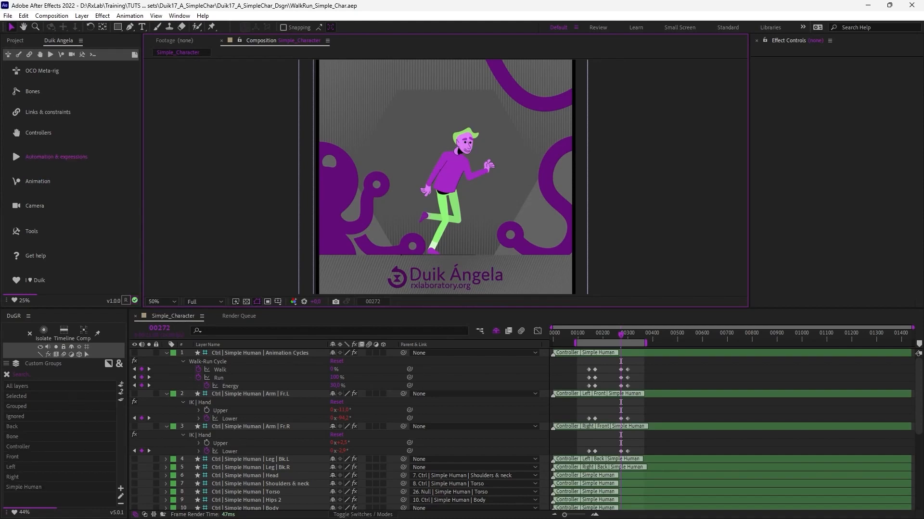
# - Look through the DuSan tool page on the RxLaboratory website, and return to After Effects
pyautogui.click(50, 157)
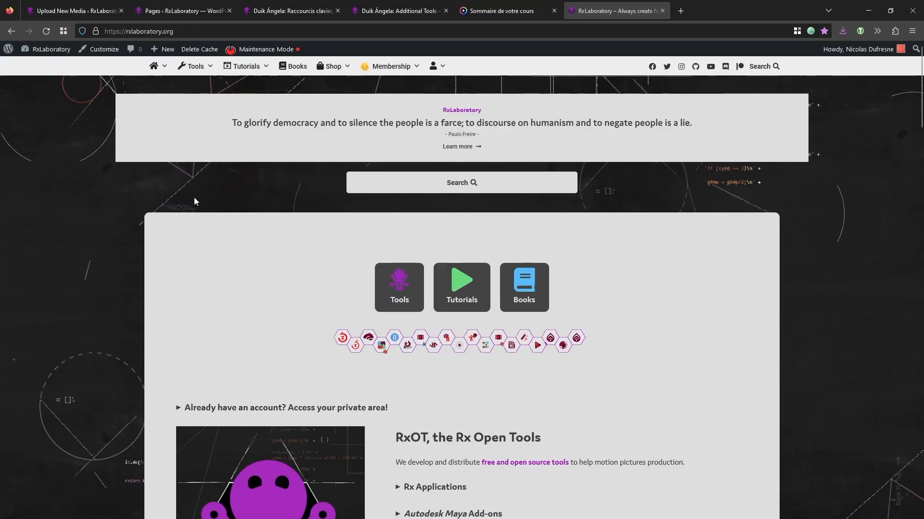
pyautogui.moveTo(194, 66)
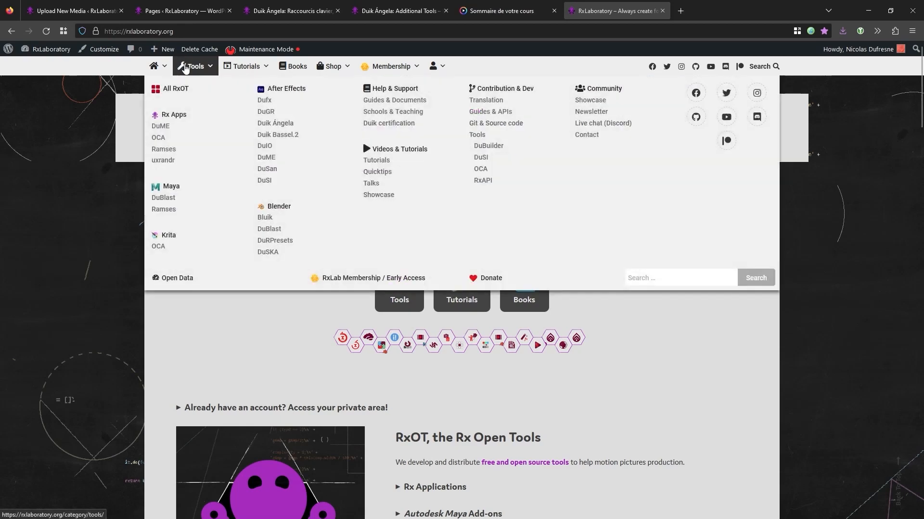
pyautogui.click(268, 169)
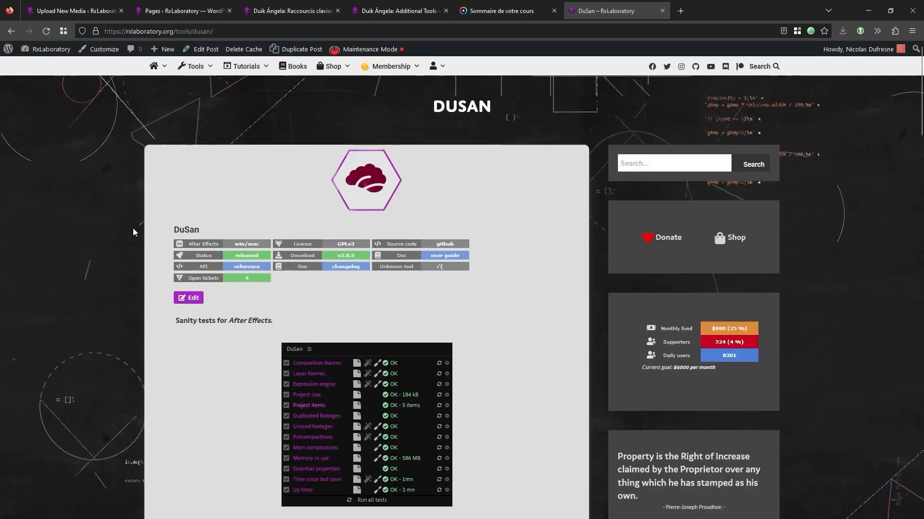
pyautogui.scroll(-4, 134, 227)
pyautogui.click(868, 10)
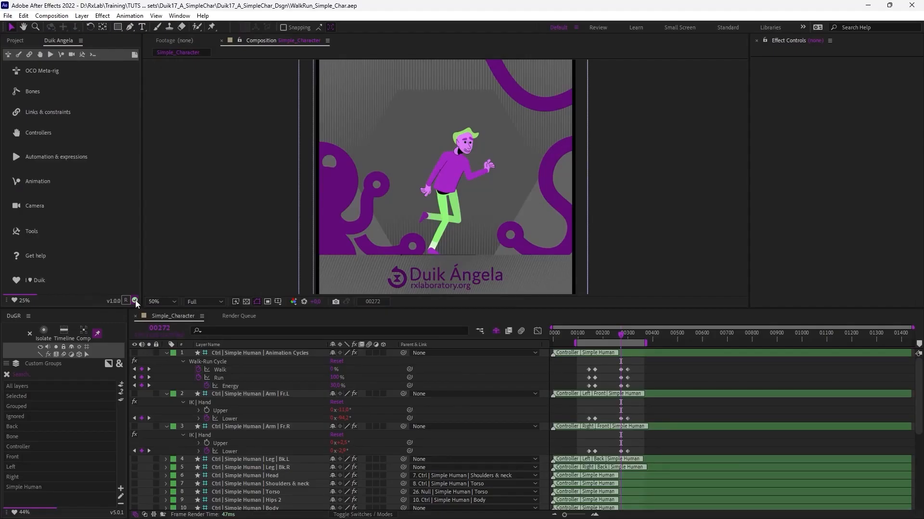
# - Open Duik's sanity status panel and examine the log and fix controls of the Composition Names test
pyautogui.click(135, 301)
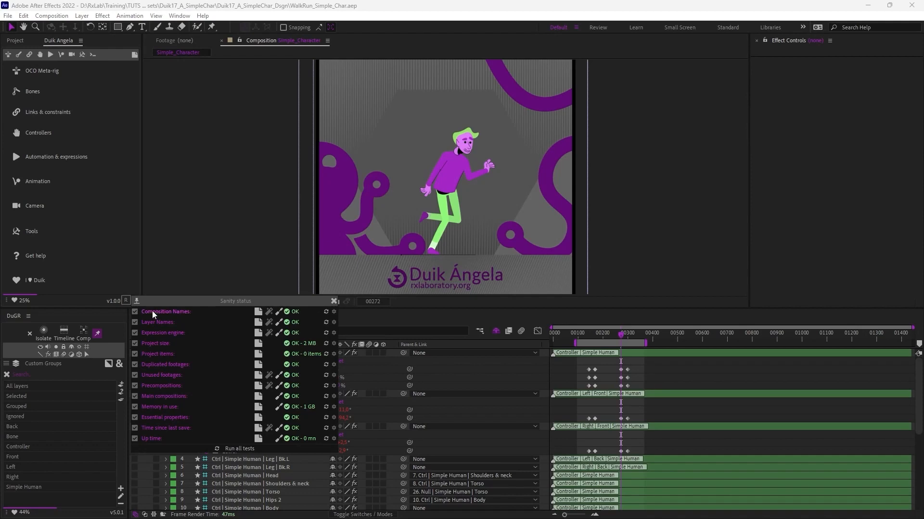
pyautogui.click(259, 314)
pyautogui.click(258, 314)
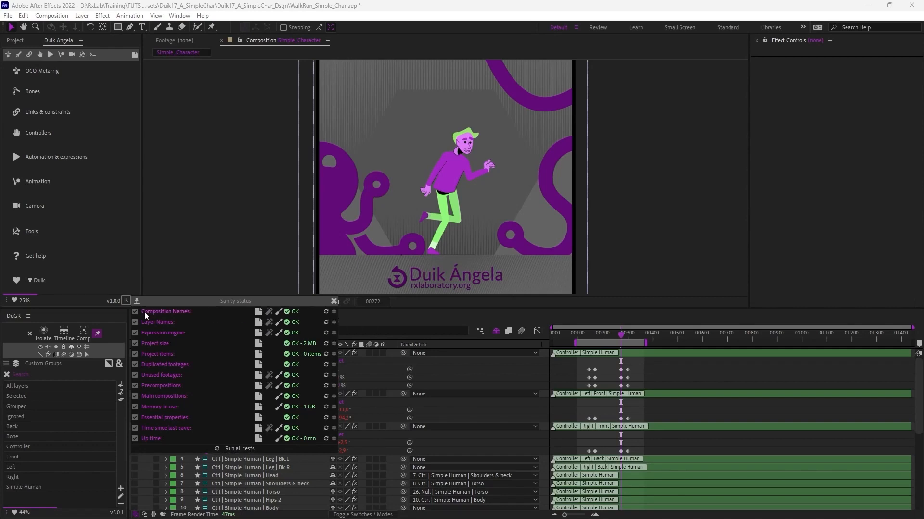
pyautogui.click(269, 313)
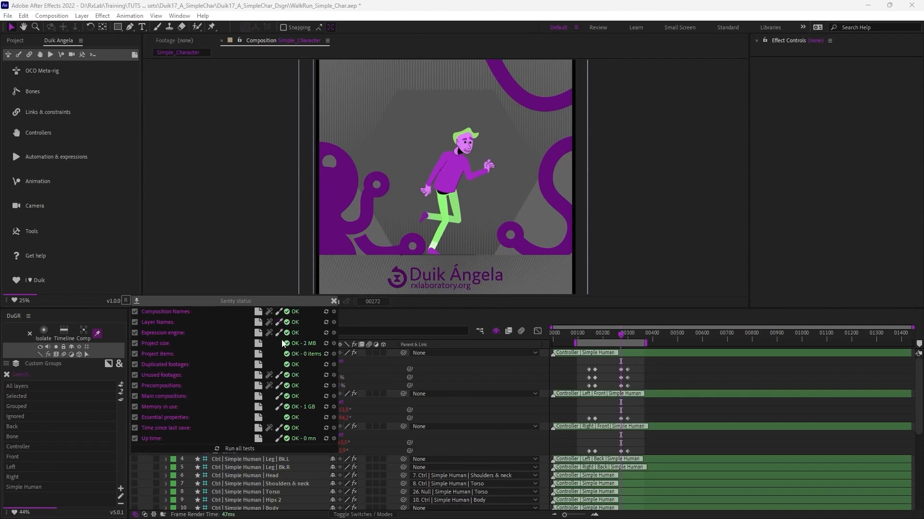
pyautogui.click(126, 313)
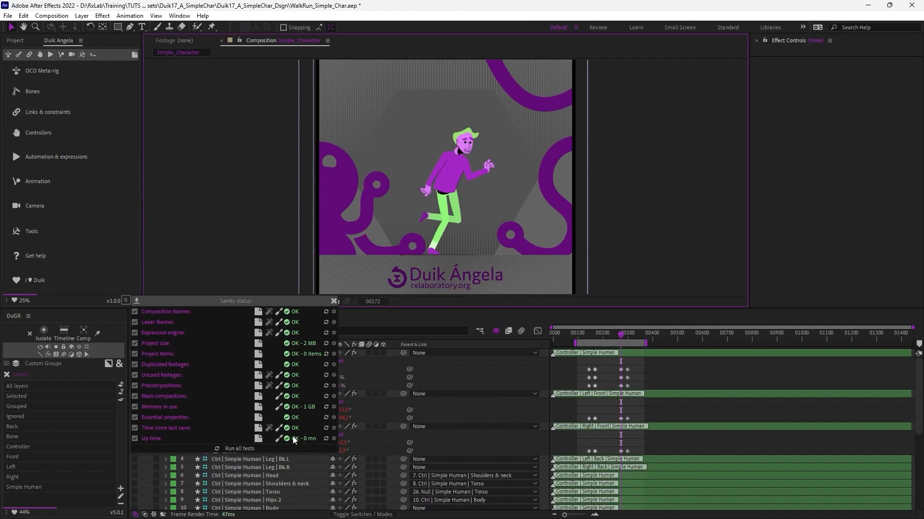
# - Rerun the Composition Names test, view and close its options, and check the Project size entry
pyautogui.click(328, 313)
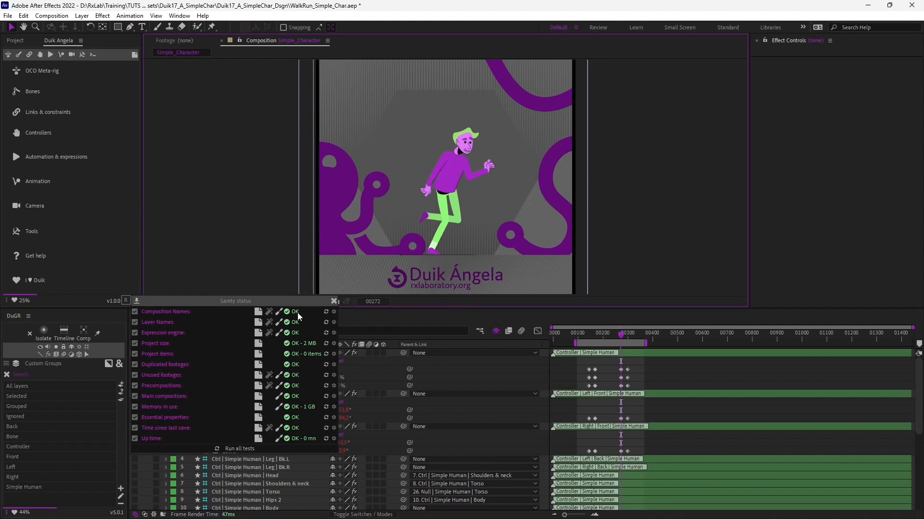
pyautogui.click(334, 312)
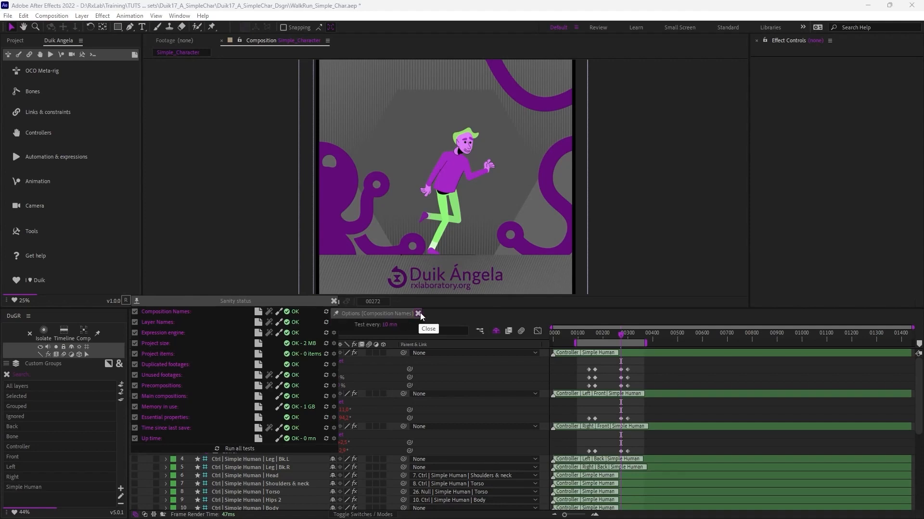
pyautogui.click(418, 314)
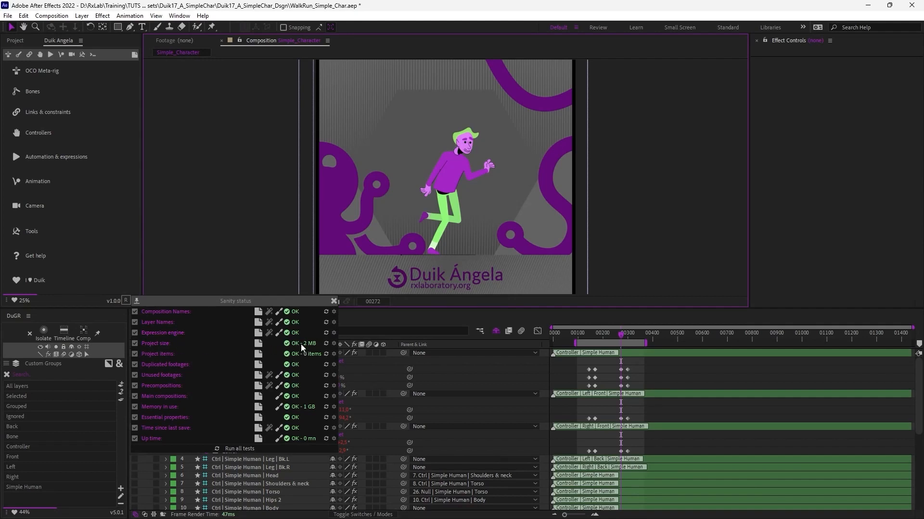
pyautogui.moveTo(301, 344)
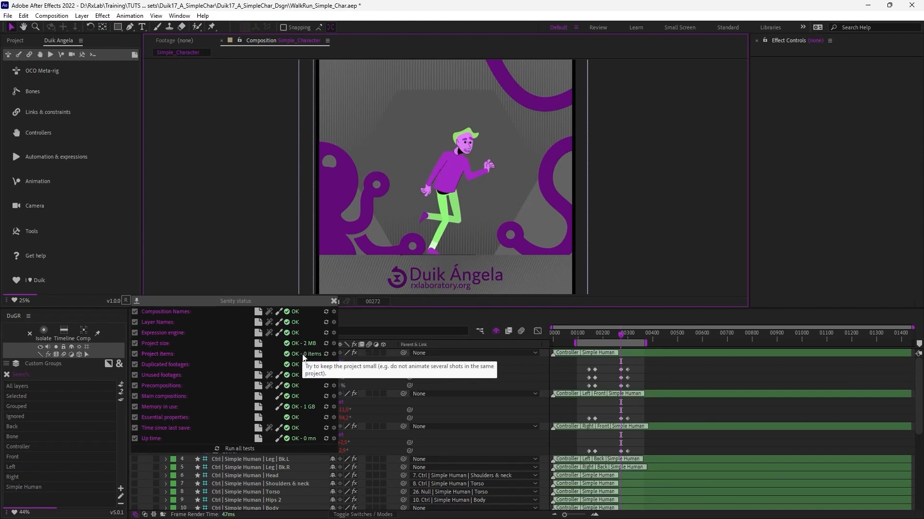
# - Show the project contents, rerun the Project items test, and view and close its options
pyautogui.click(20, 43)
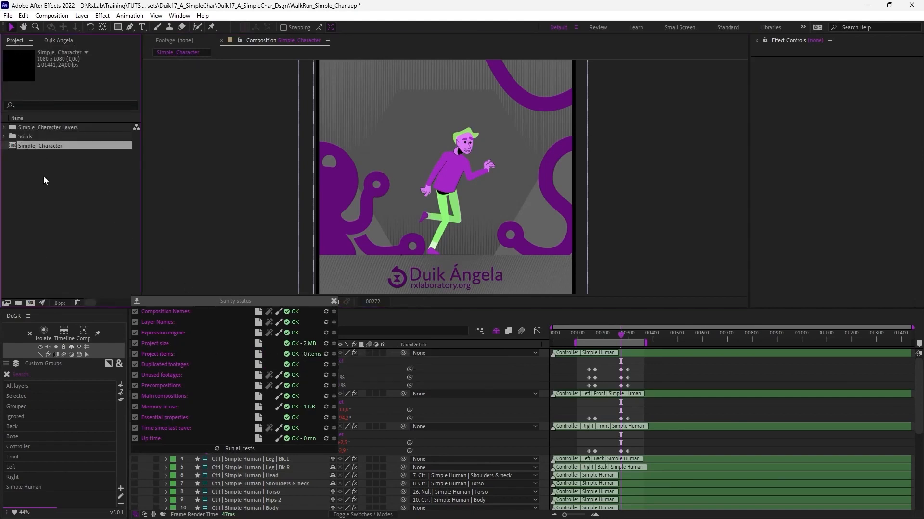
pyautogui.click(325, 354)
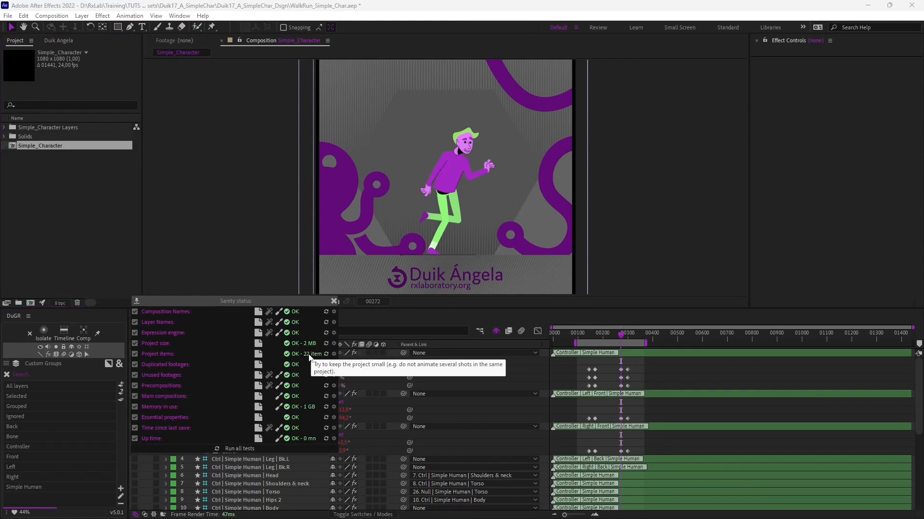
pyautogui.click(333, 355)
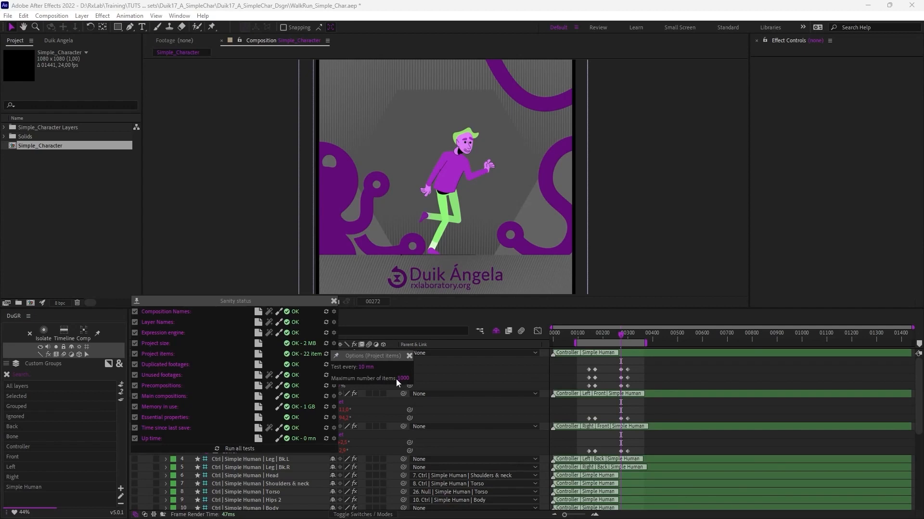
pyautogui.click(410, 356)
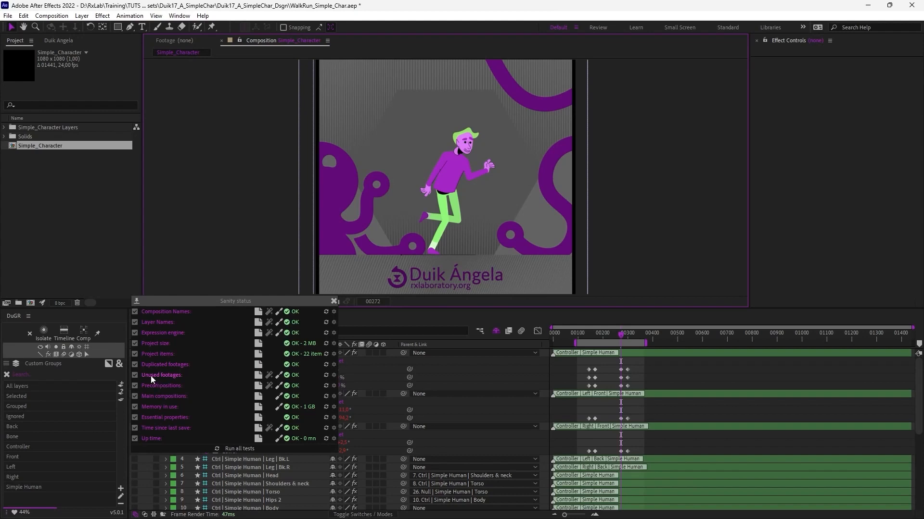
# - Rerun the Unused footages test, and view and close the options of the Precompositions test
pyautogui.click(326, 375)
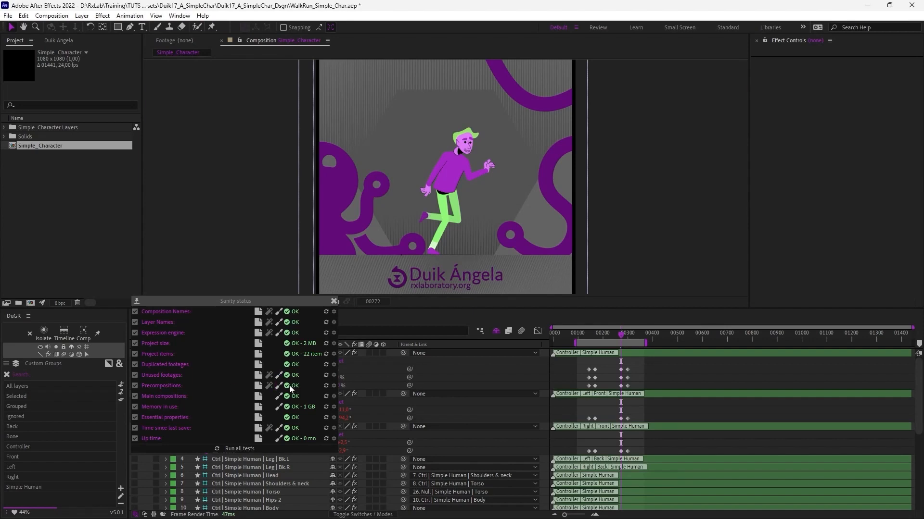
pyautogui.click(334, 386)
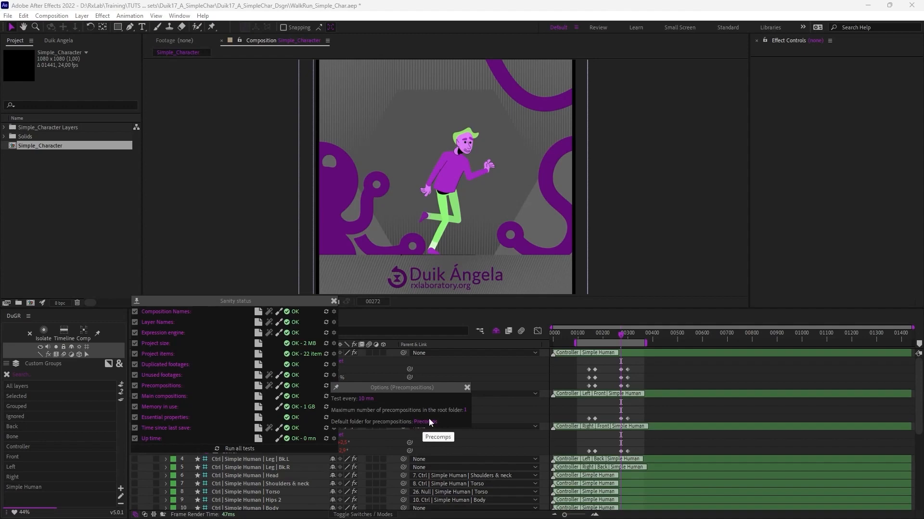
pyautogui.click(467, 388)
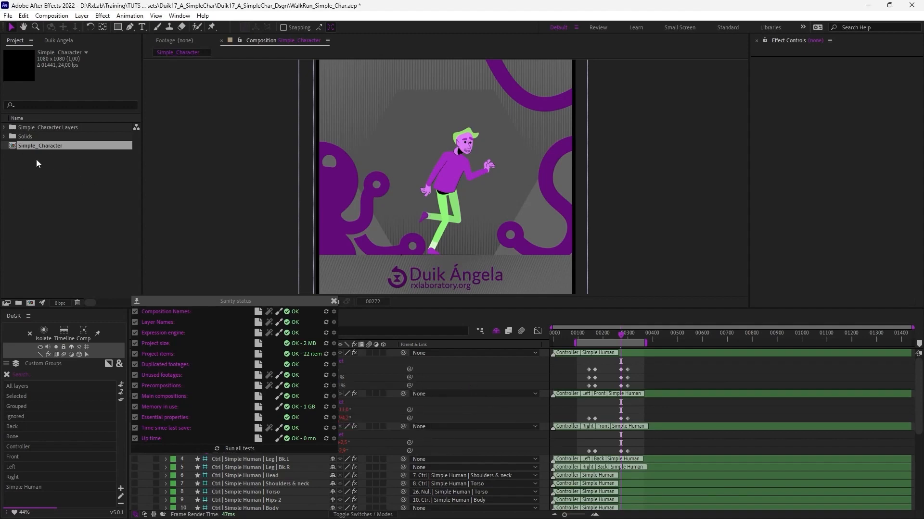
# - Point out the Simple_Character composition in the project root, and view and close the Main compositions test options
pyautogui.click(52, 190)
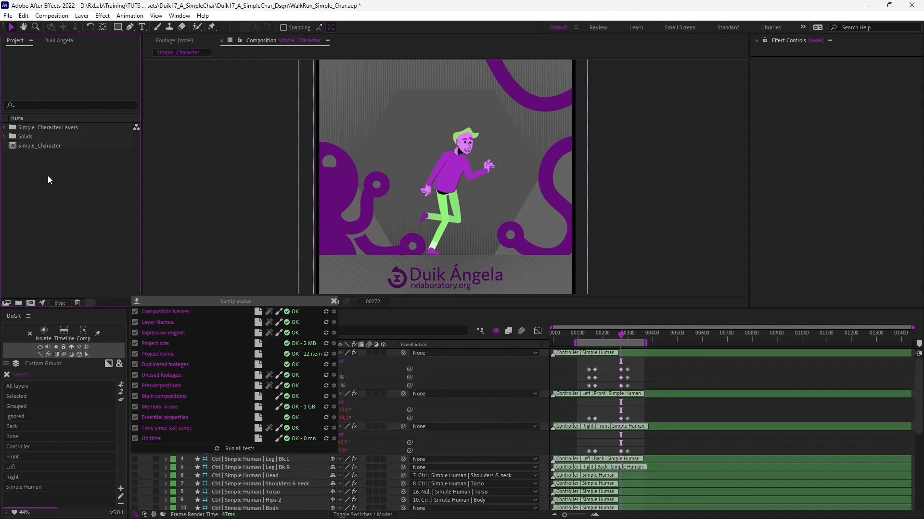
pyautogui.click(22, 145)
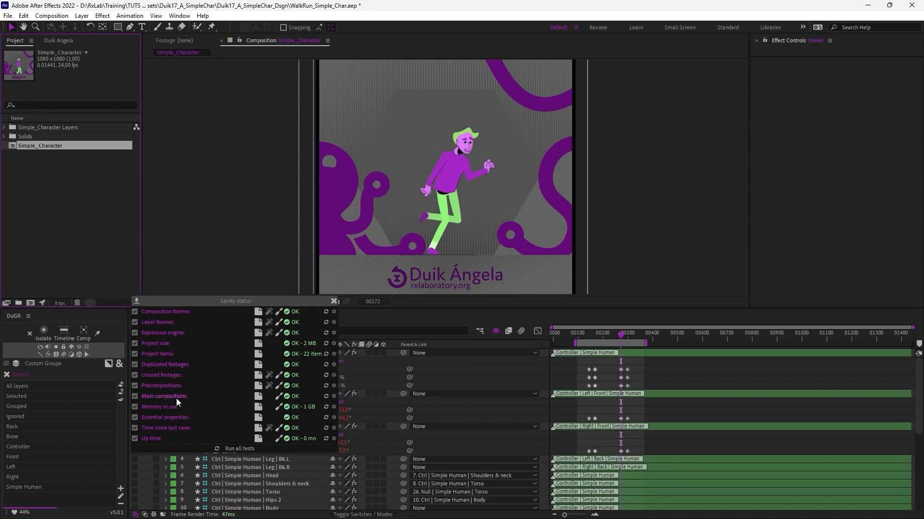
pyautogui.click(334, 396)
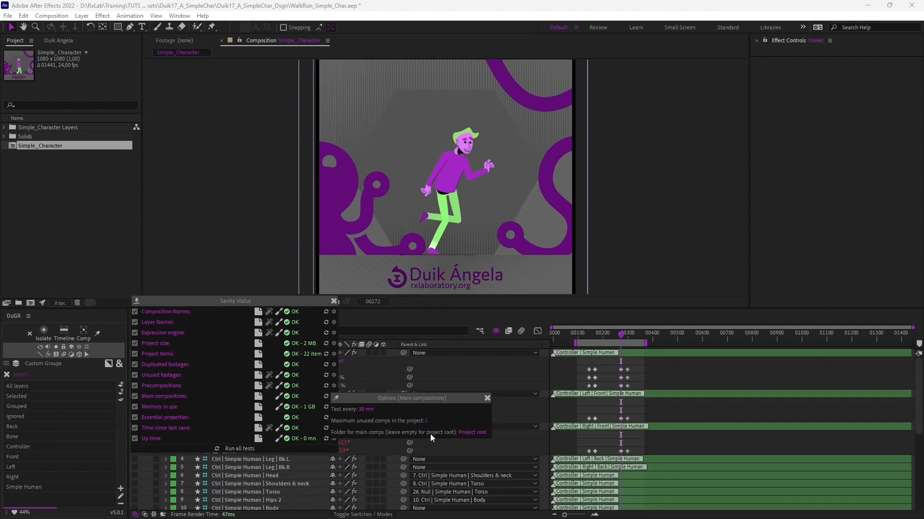
pyautogui.click(487, 400)
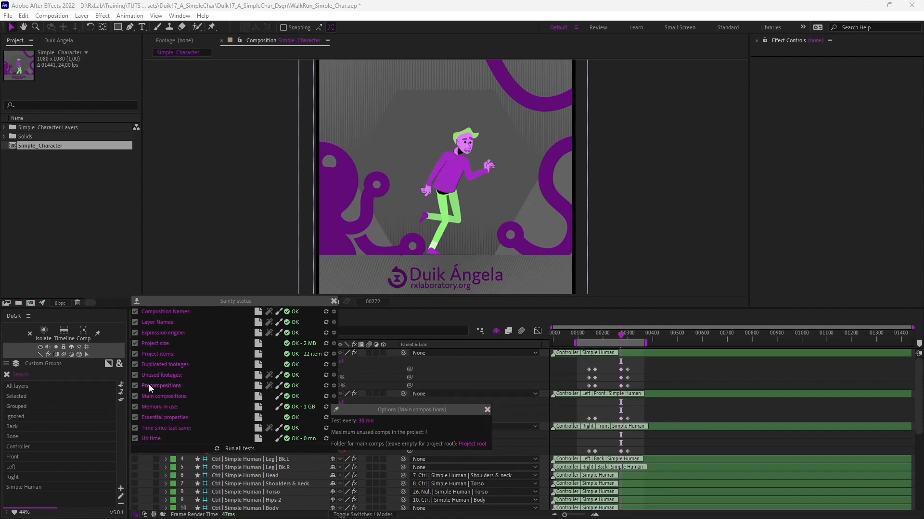
# - Rerun the Memory in use test, and view and close its options
pyautogui.click(326, 407)
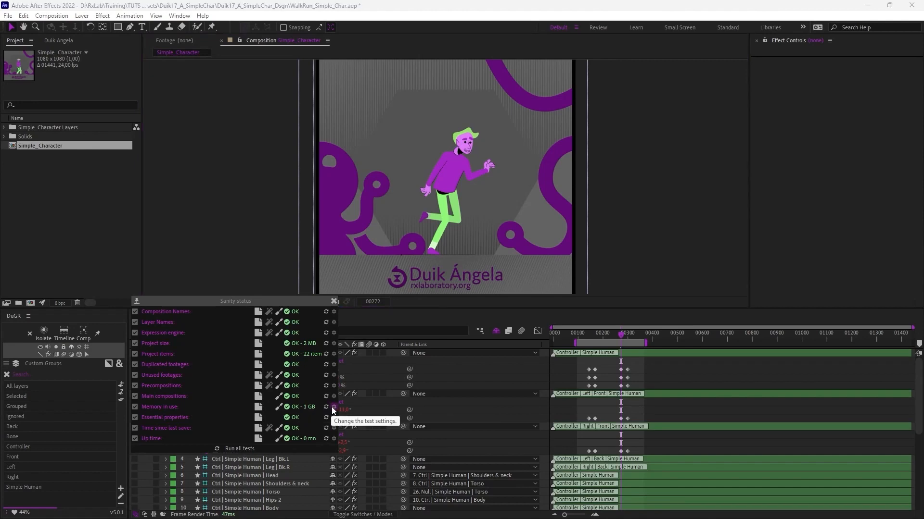
pyautogui.click(334, 407)
pyautogui.click(405, 409)
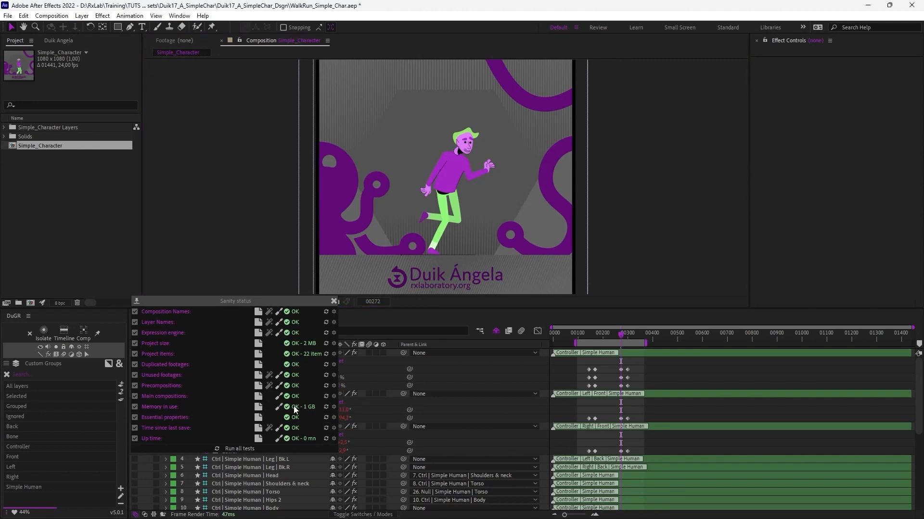
# - Purge the memory with the Memory in use fix, accepting the additional purge that clears the undo history
pyautogui.click(278, 407)
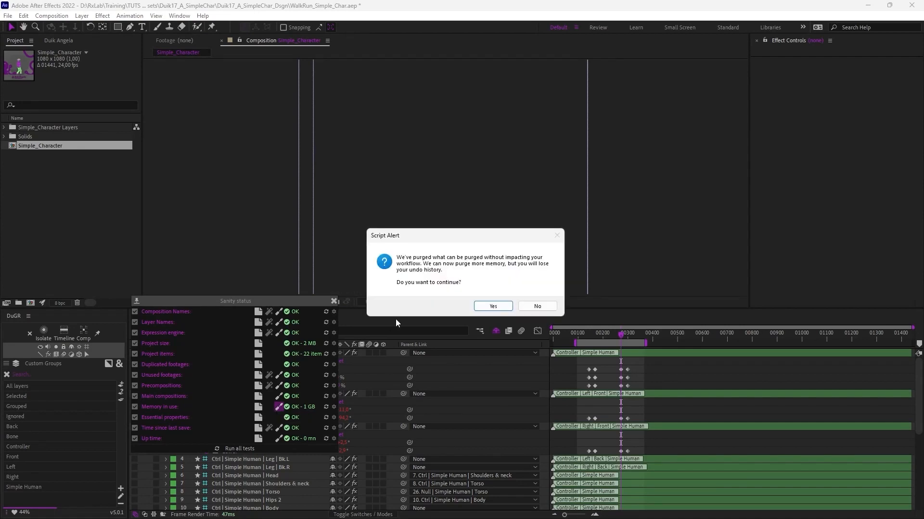
pyautogui.moveTo(452, 240); pyautogui.dragTo(448, 252)
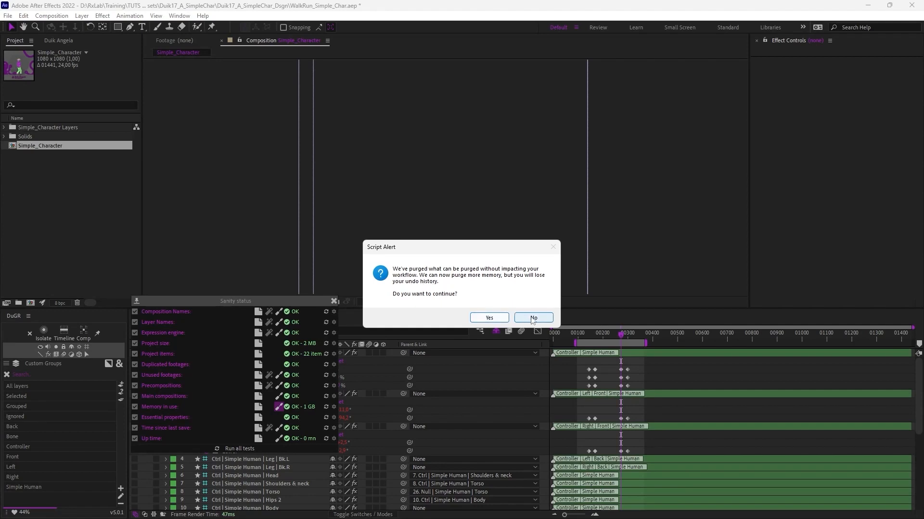
pyautogui.click(489, 318)
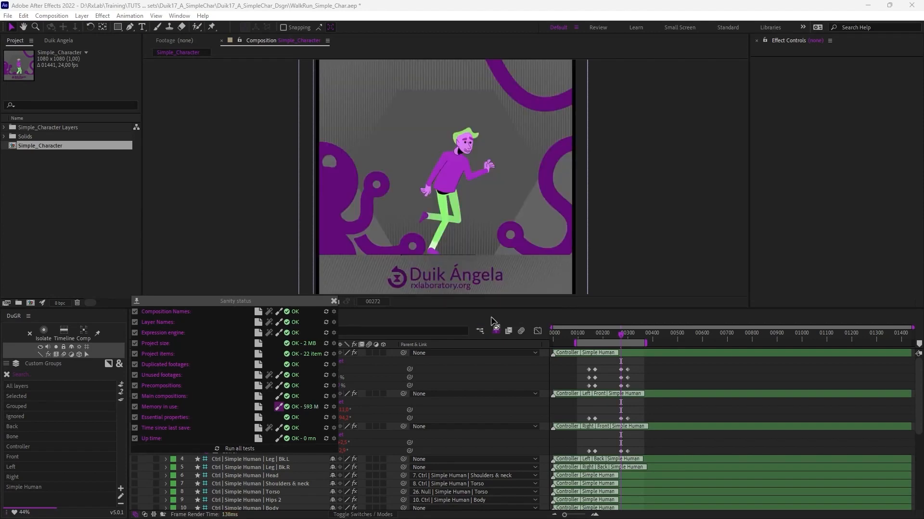
# - View the options of the Essential properties test, rerun the test, and close its options
pyautogui.click(333, 417)
pyautogui.click(462, 419)
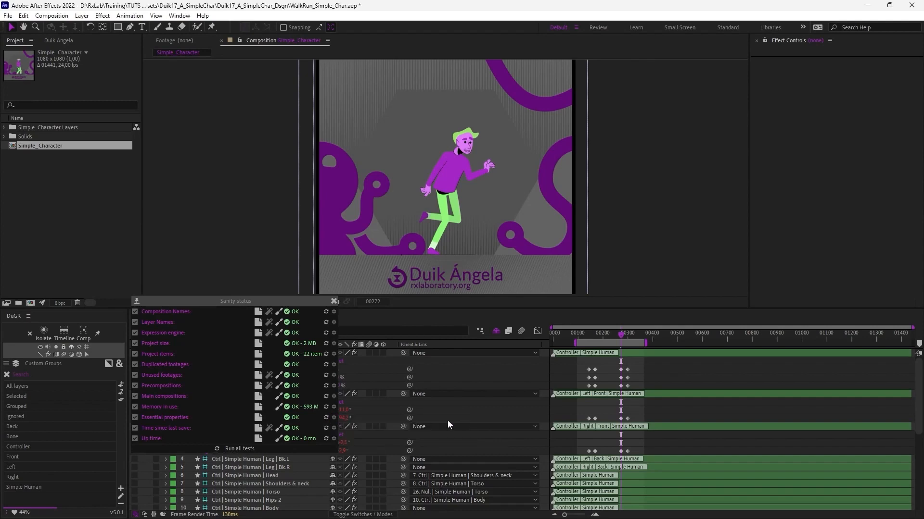
pyautogui.click(325, 419)
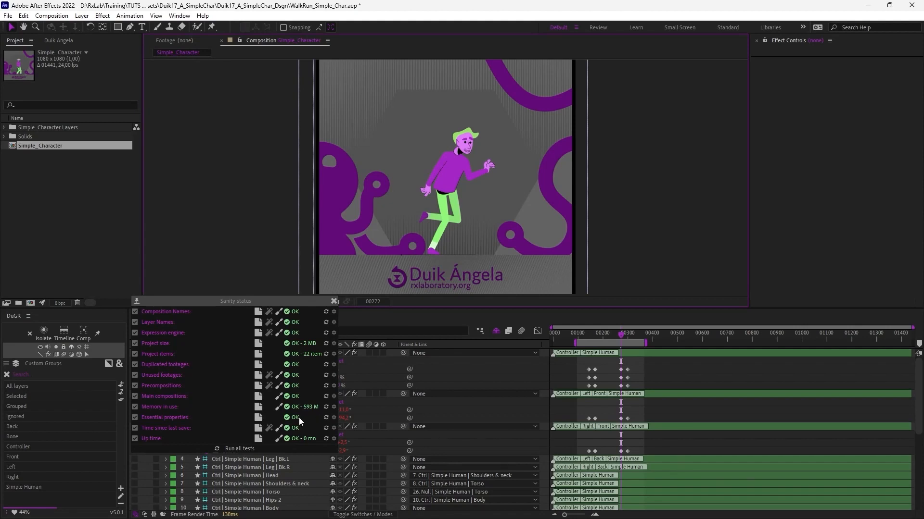
pyautogui.click(334, 417)
pyautogui.click(462, 419)
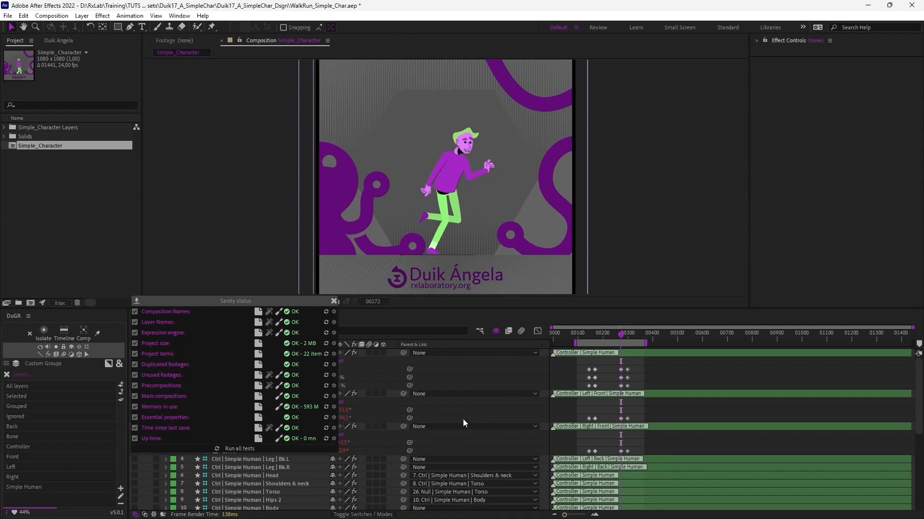
# - View and close the options of the Time since last save and Up time tests
pyautogui.click(334, 428)
pyautogui.click(437, 430)
pyautogui.click(333, 439)
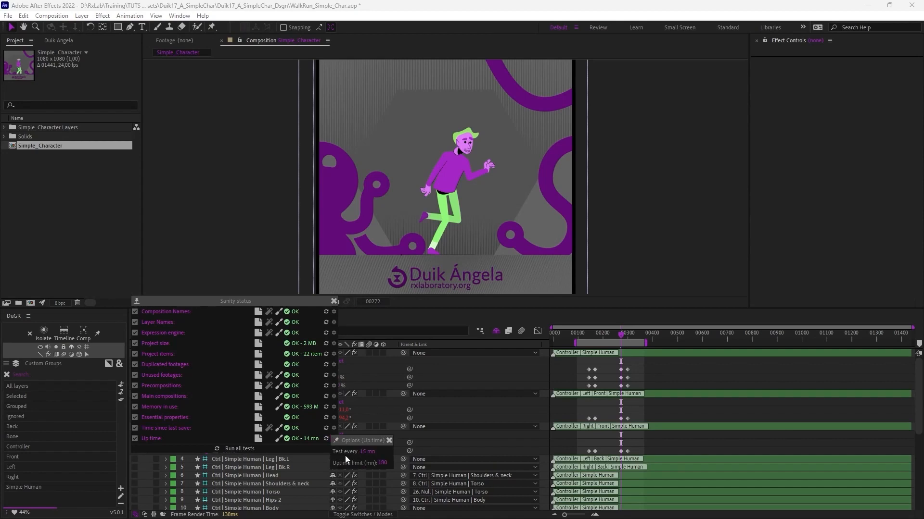
pyautogui.click(390, 441)
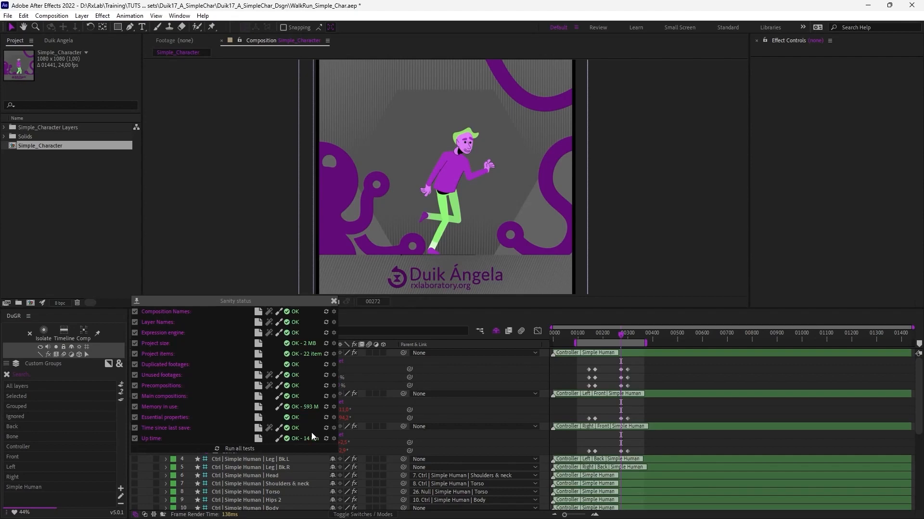
# - Read the explanations of the Memory in use and Up time results, and close the sanity status panel
pyautogui.moveTo(310, 439)
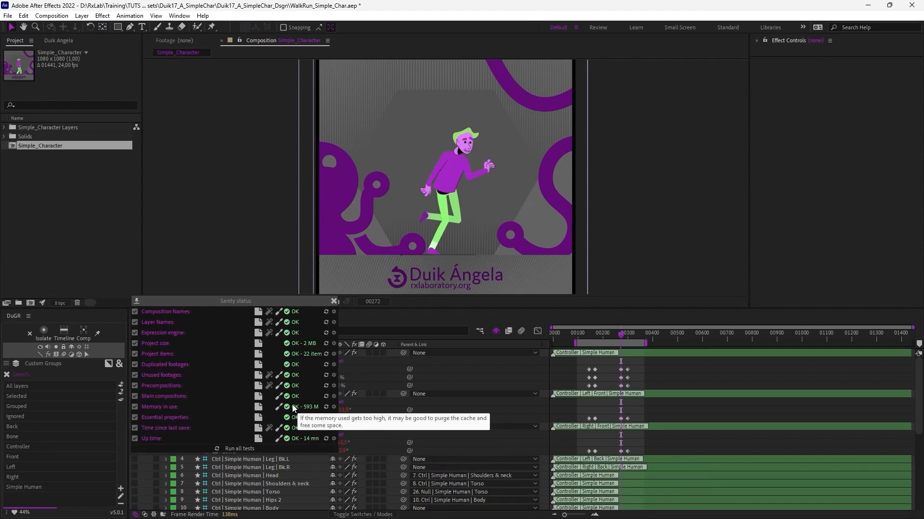
pyautogui.moveTo(309, 409)
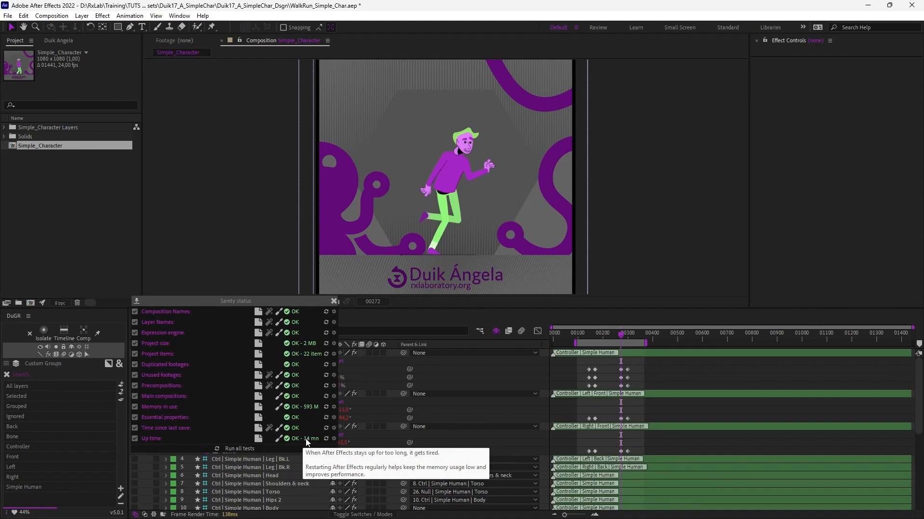
pyautogui.click(226, 231)
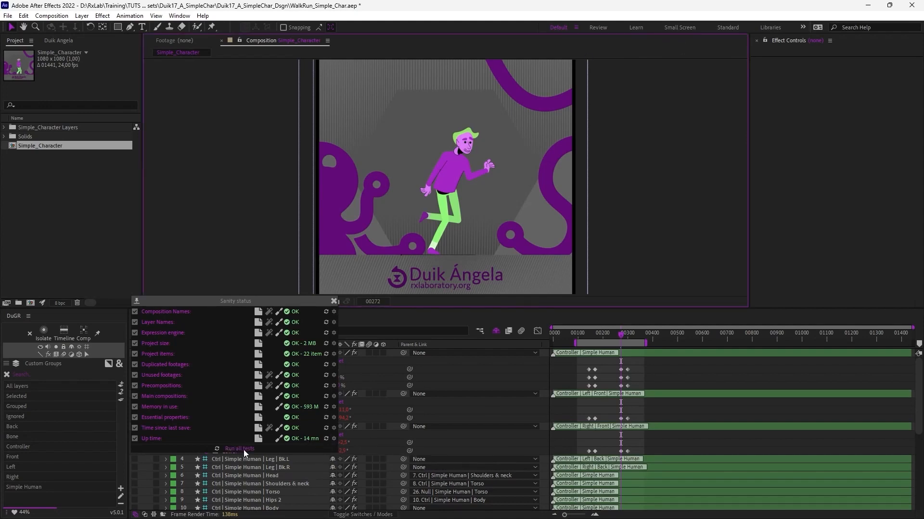
pyautogui.click(333, 303)
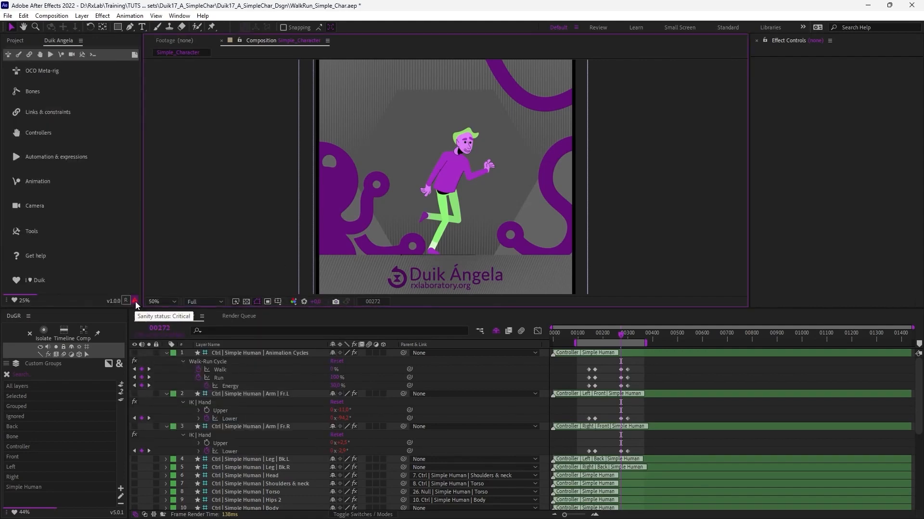
# - Reopen the sanity status panel to rerun and check the Time since last save test, and close the panel
pyautogui.click(135, 301)
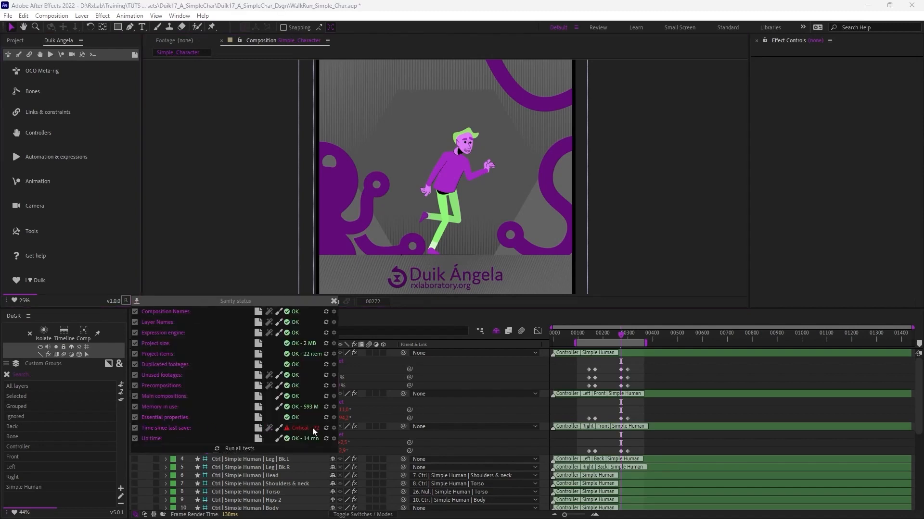
pyautogui.click(326, 428)
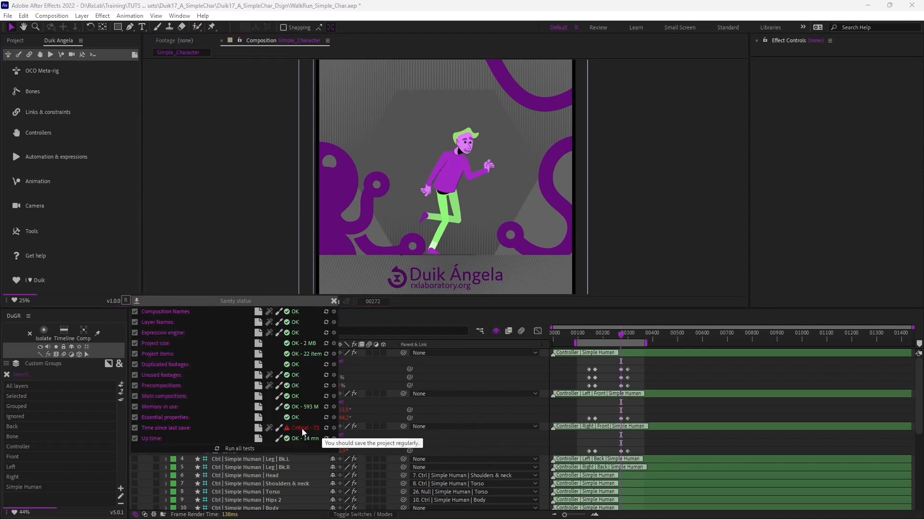
pyautogui.click(333, 301)
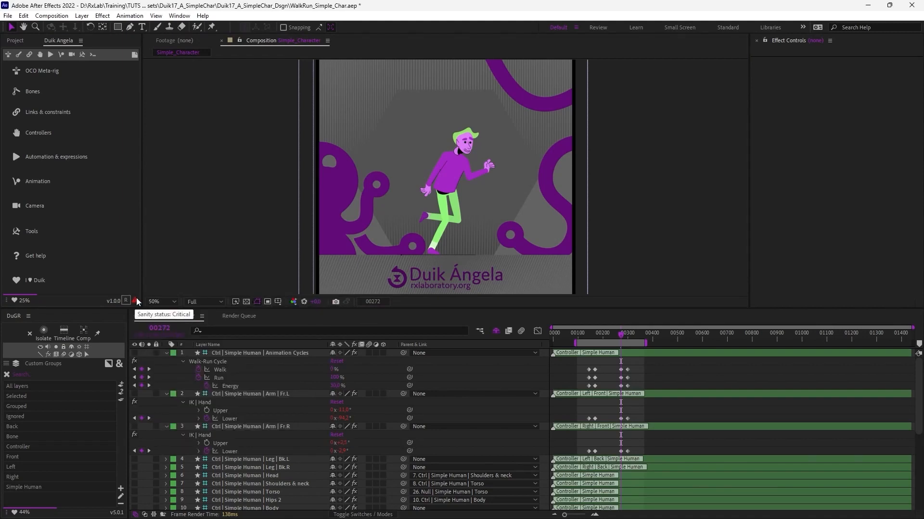
pyautogui.click(135, 301)
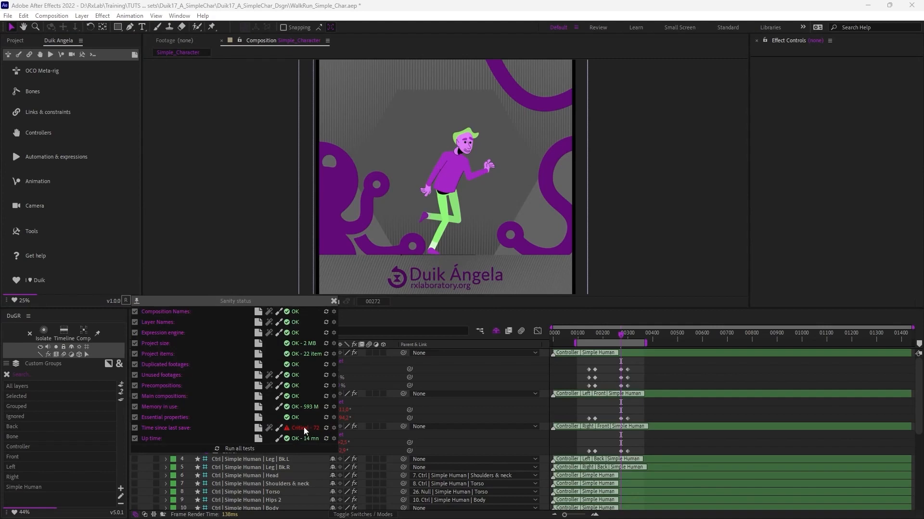
pyautogui.click(335, 301)
# - Save the project under the new file name WalkRun_Simple_Char_fgdfgd.aep
pyautogui.hotkey('ctrl', 'shift', 's')
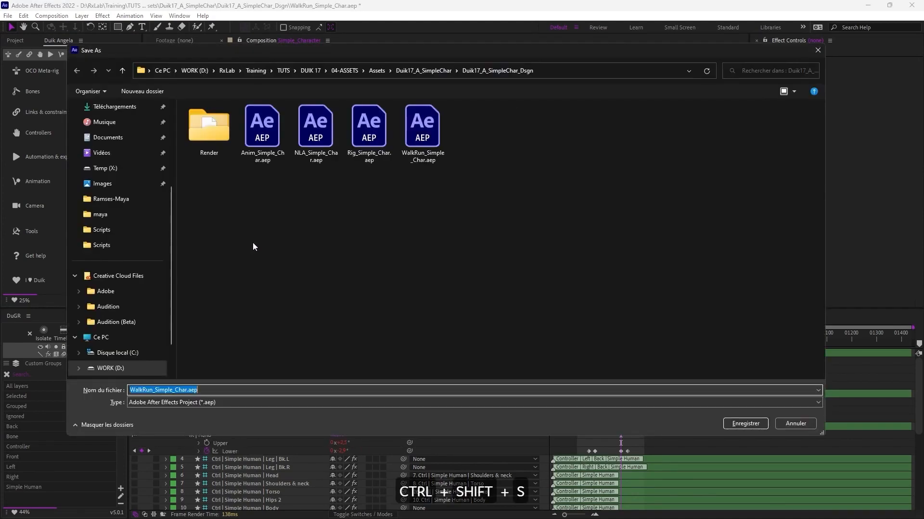
pyautogui.press('End')
pyautogui.write('_fgdfgd')
pyautogui.press('Return')
# - Reopen the sanity status panel, rerun the Time since last save test on the saved project, and close the panel
pyautogui.click(136, 301)
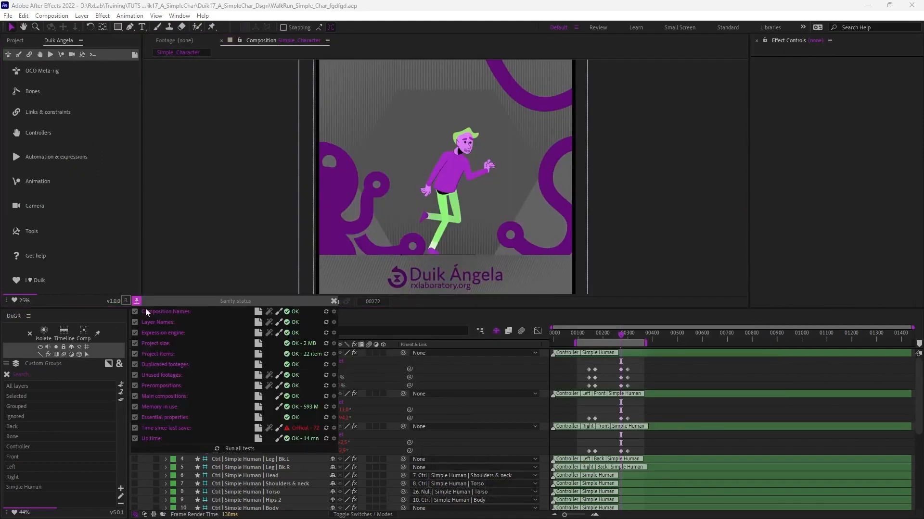
pyautogui.click(326, 428)
pyautogui.click(334, 301)
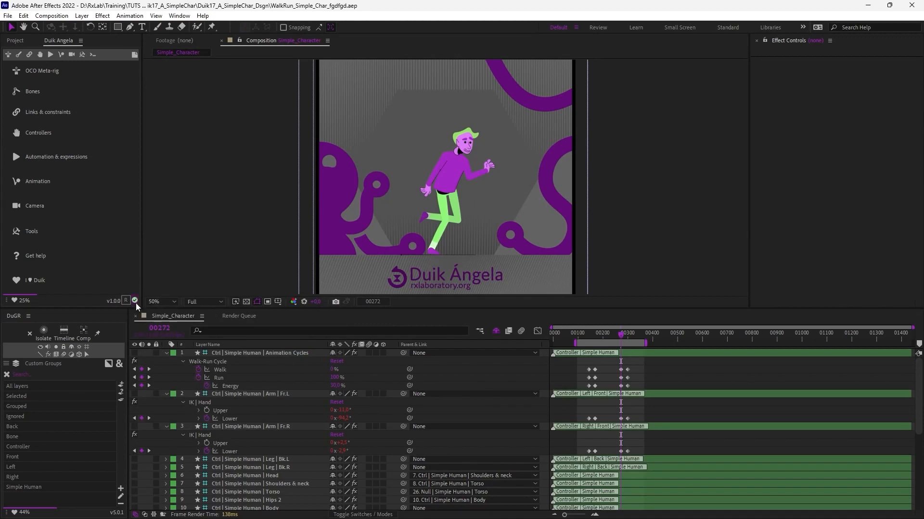